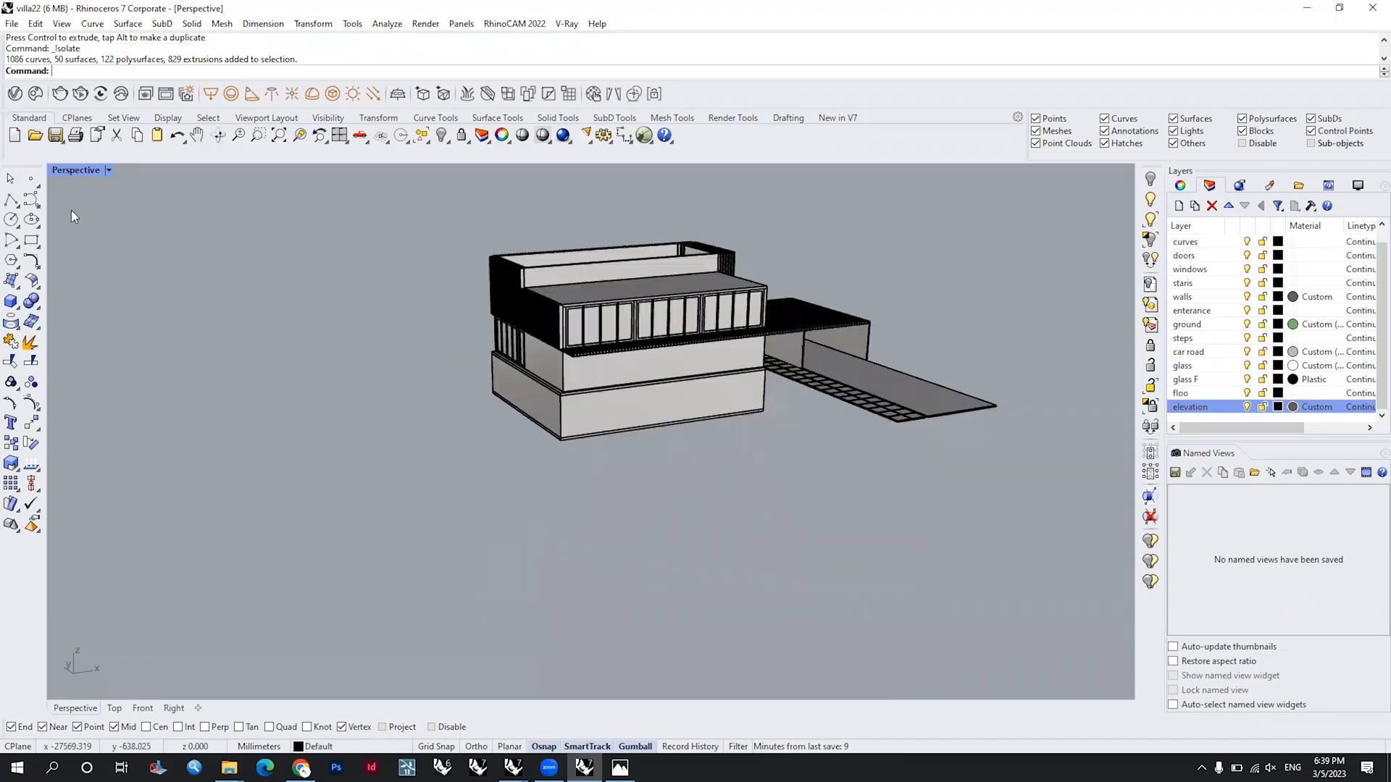
Step: Draw a large rectangle around the whole villa plan in the Top view as the outer site boundary
double_click(76, 170)
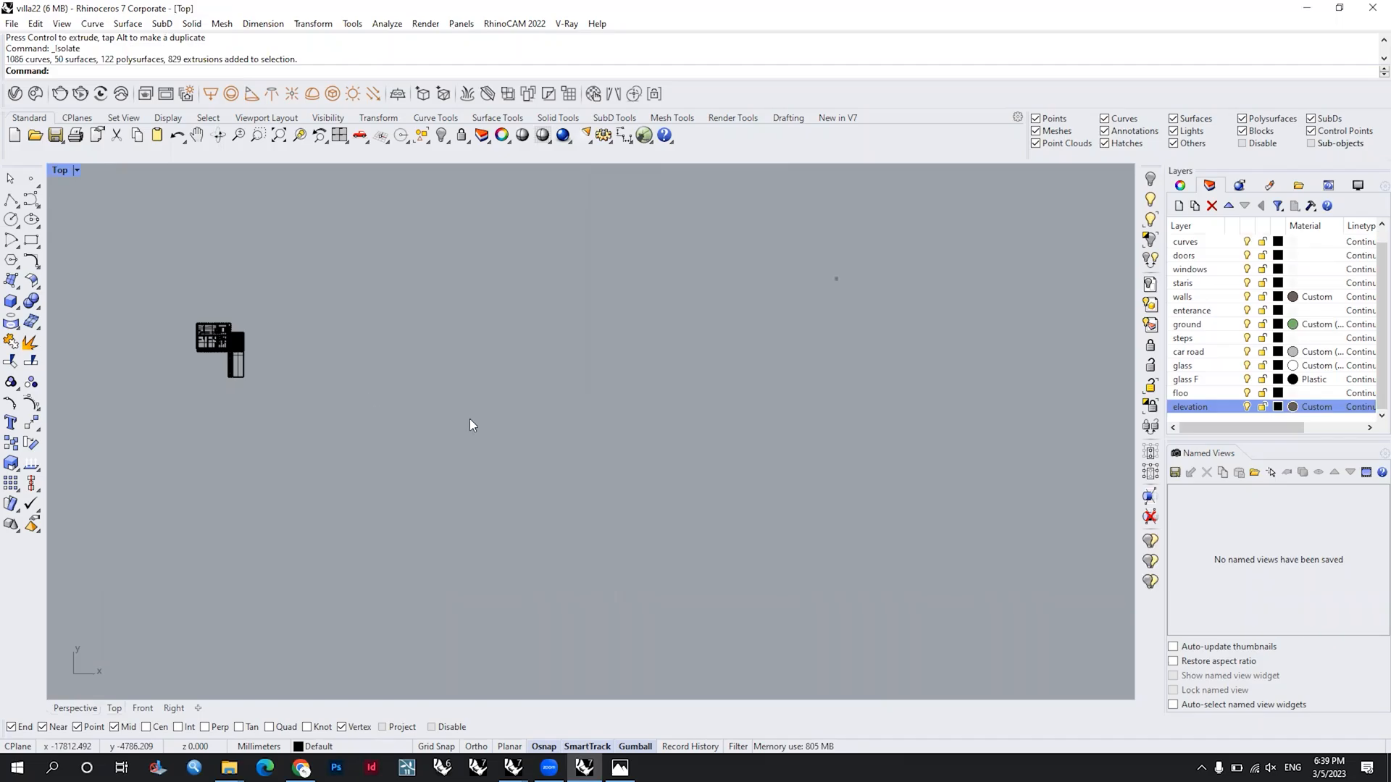
scroll(210, 353, up, 12)
right_drag(209, 353, 476, 426)
click(30, 240)
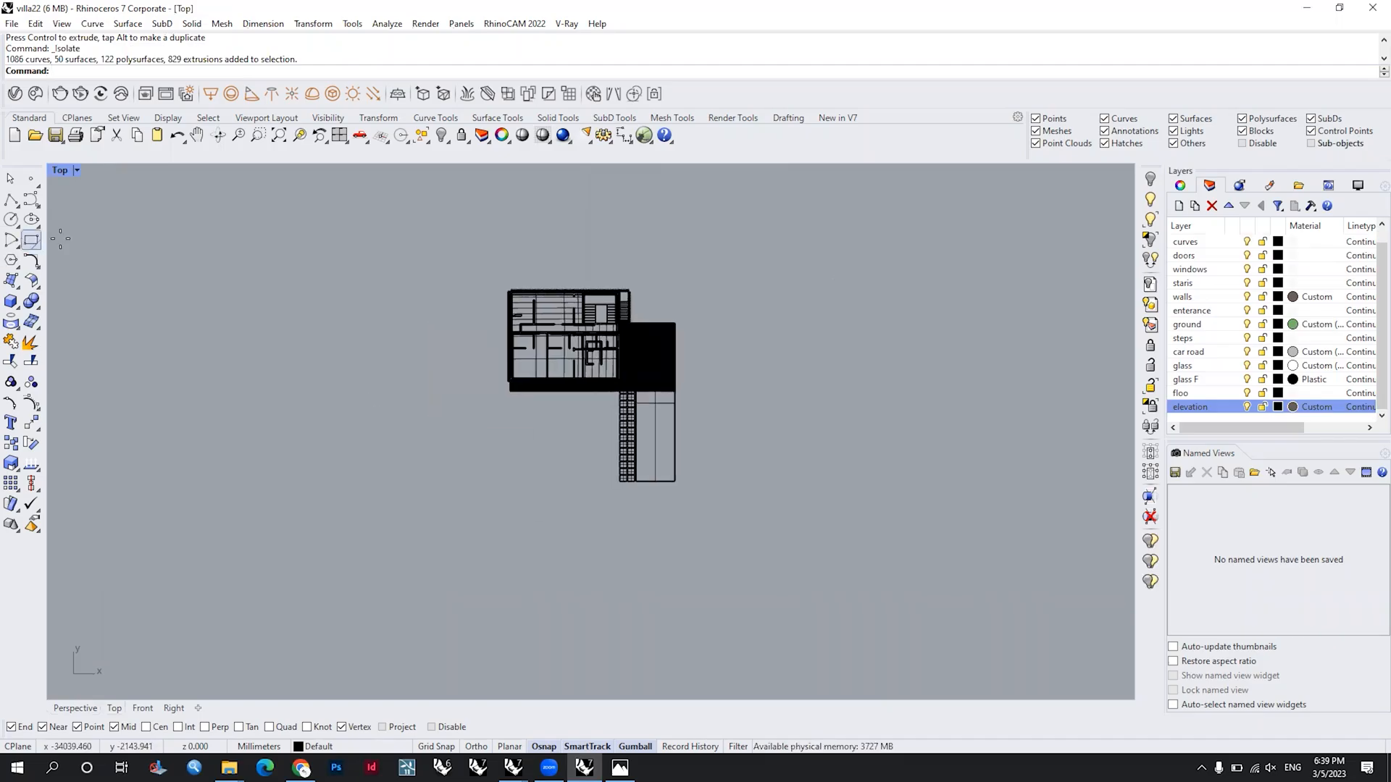
click(366, 214)
click(891, 672)
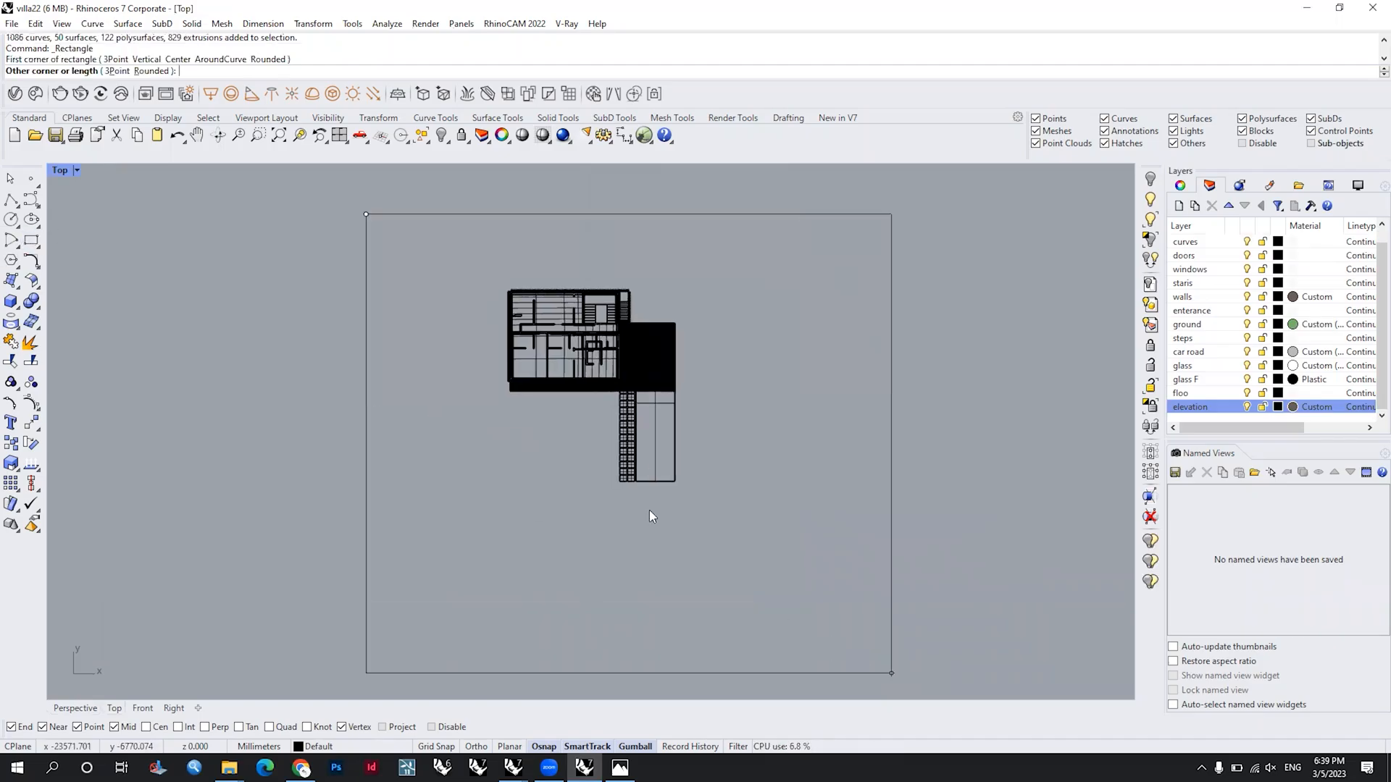
right_drag(437, 266, 472, 259)
right_click(448, 241)
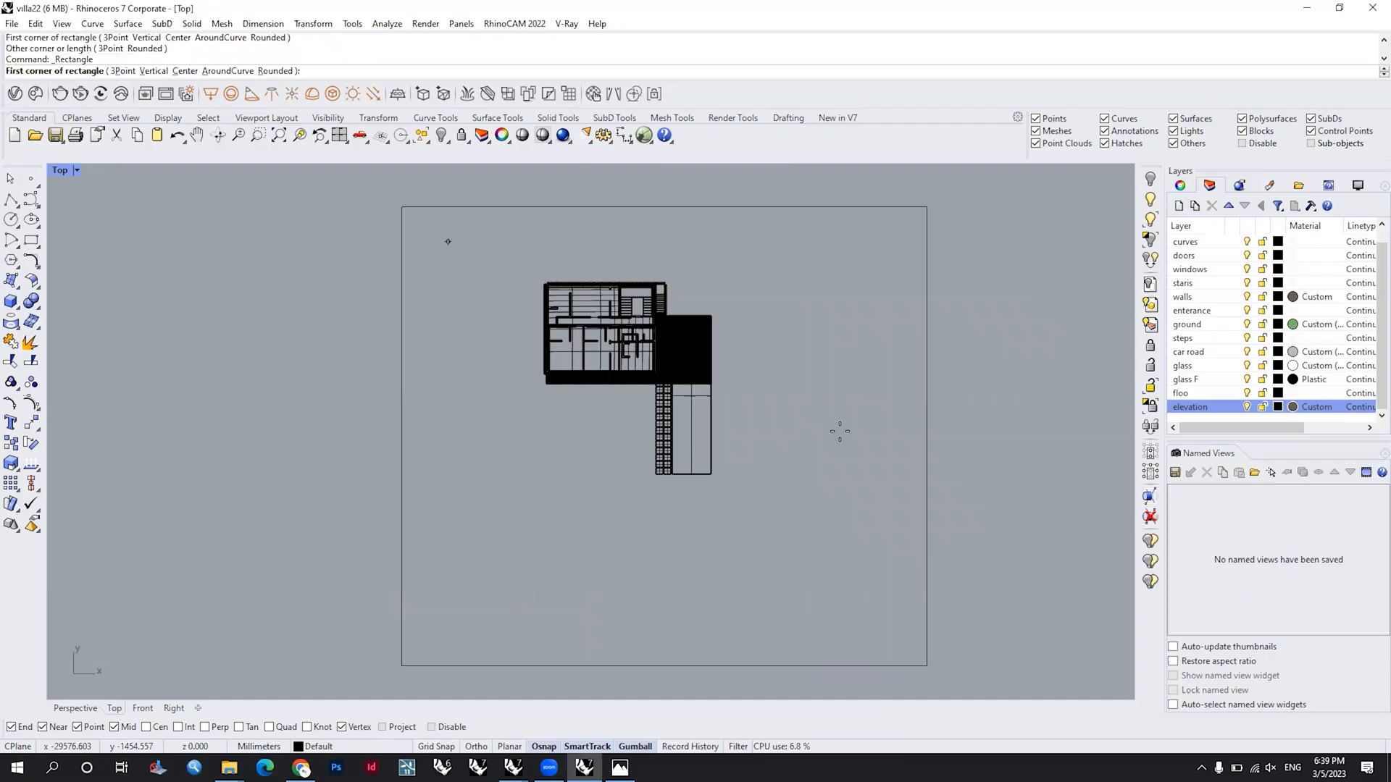
click(894, 614)
key(Escape)
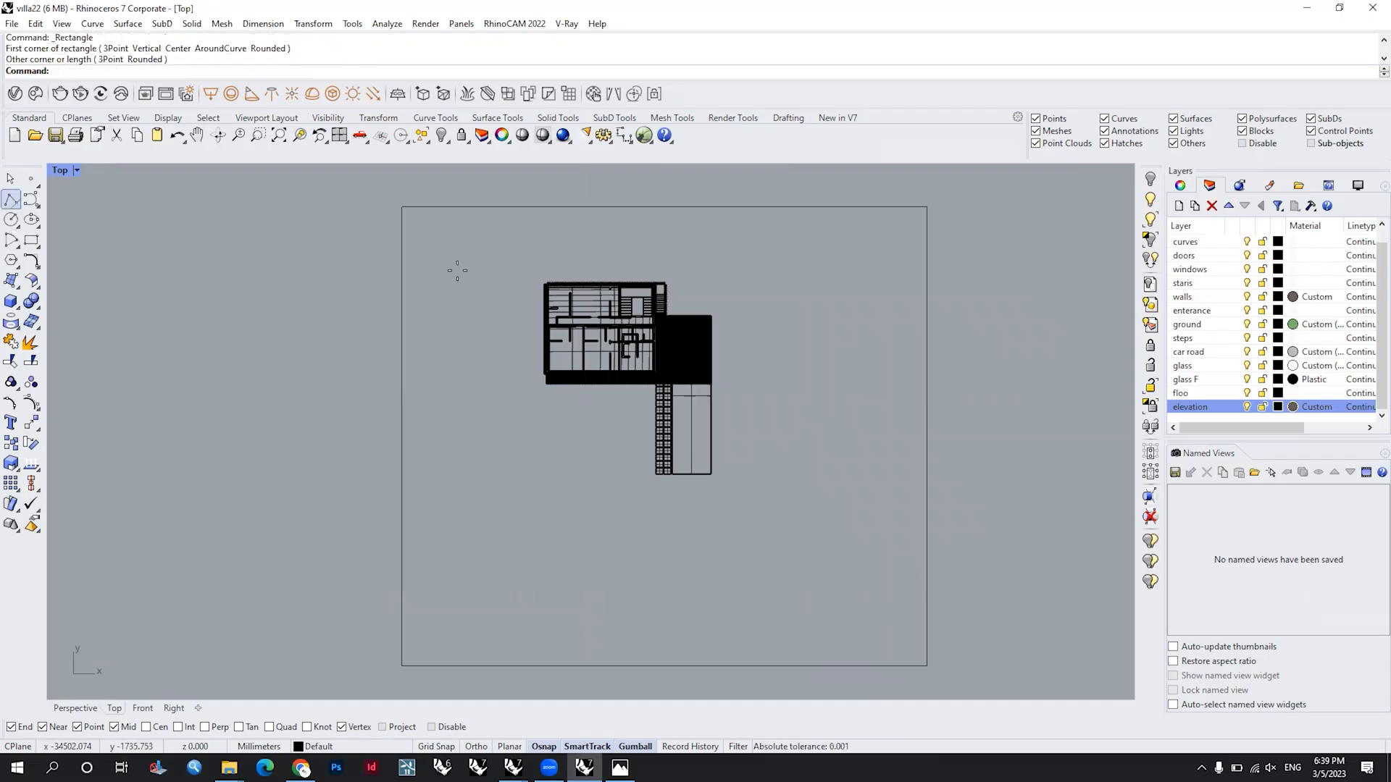
Step: Draw a closed polyline around the villa inside the rectangle, with a diagonal lower-left corner and a narrow strip extending from its upper-left corner
click(486, 244)
click(421, 244)
key(shift)
click(486, 490)
click(618, 613)
shift+click(904, 616)
shift+click(903, 237)
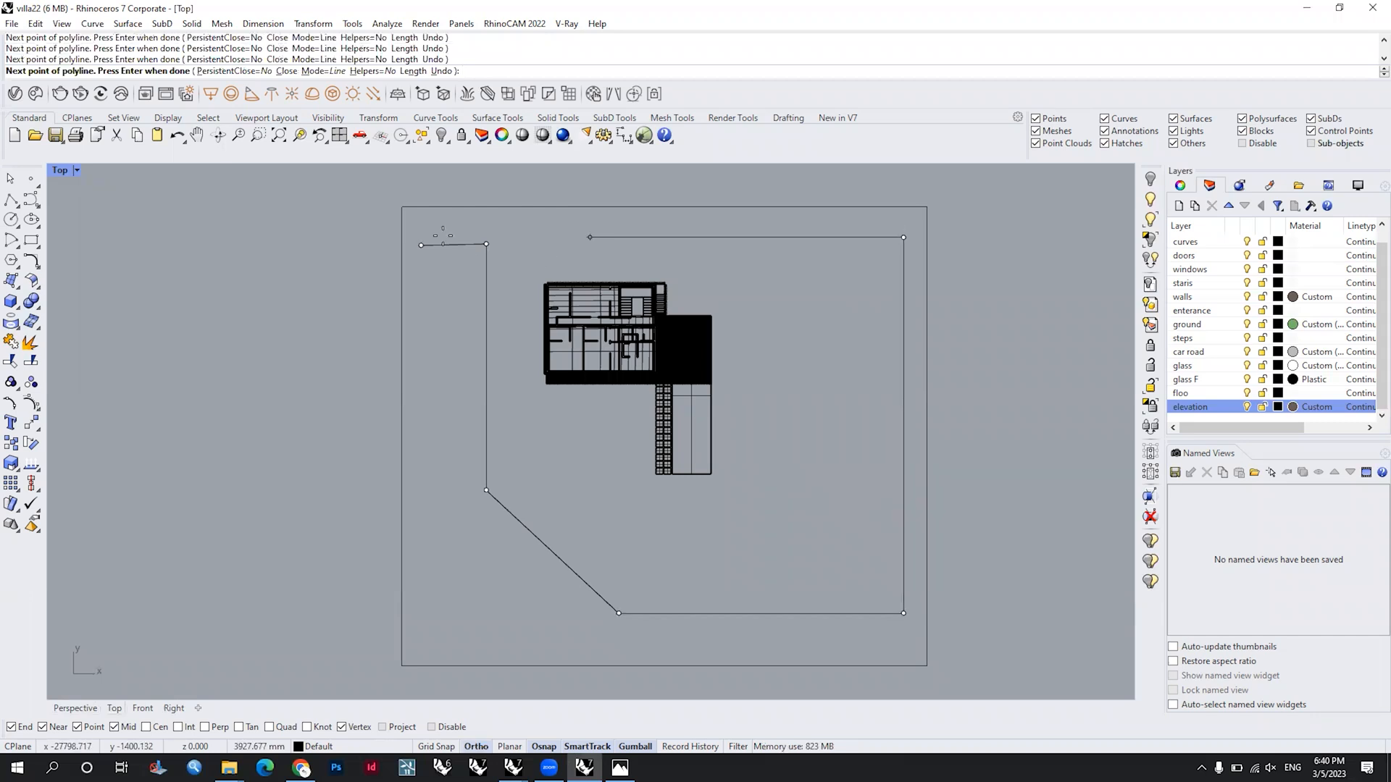
shift+click(422, 246)
key(Return)
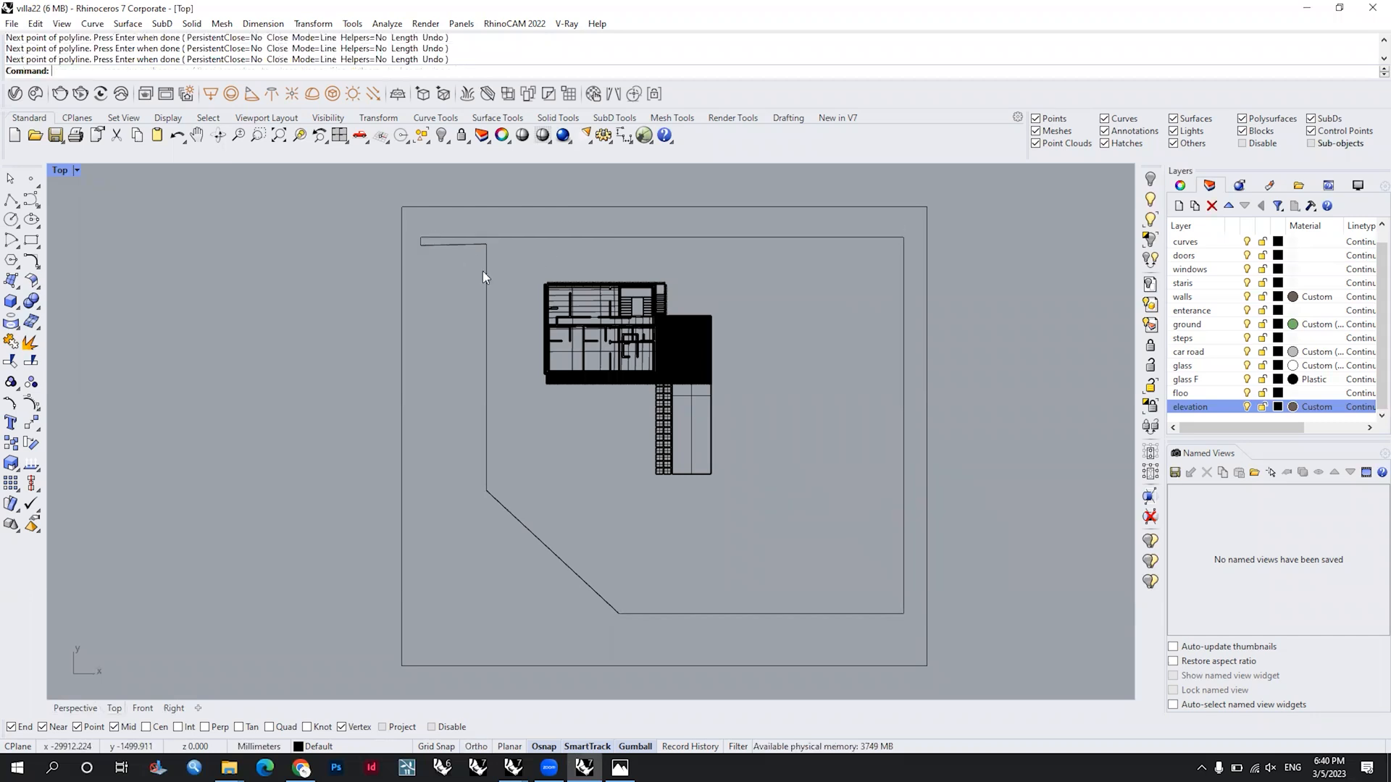
Step: Try to create 2 tween curves between the inner site polyline and the outer rectangle, with the curve direction flipped
scroll(485, 274, up, 3)
click(491, 322)
scroll(490, 289, down, 3)
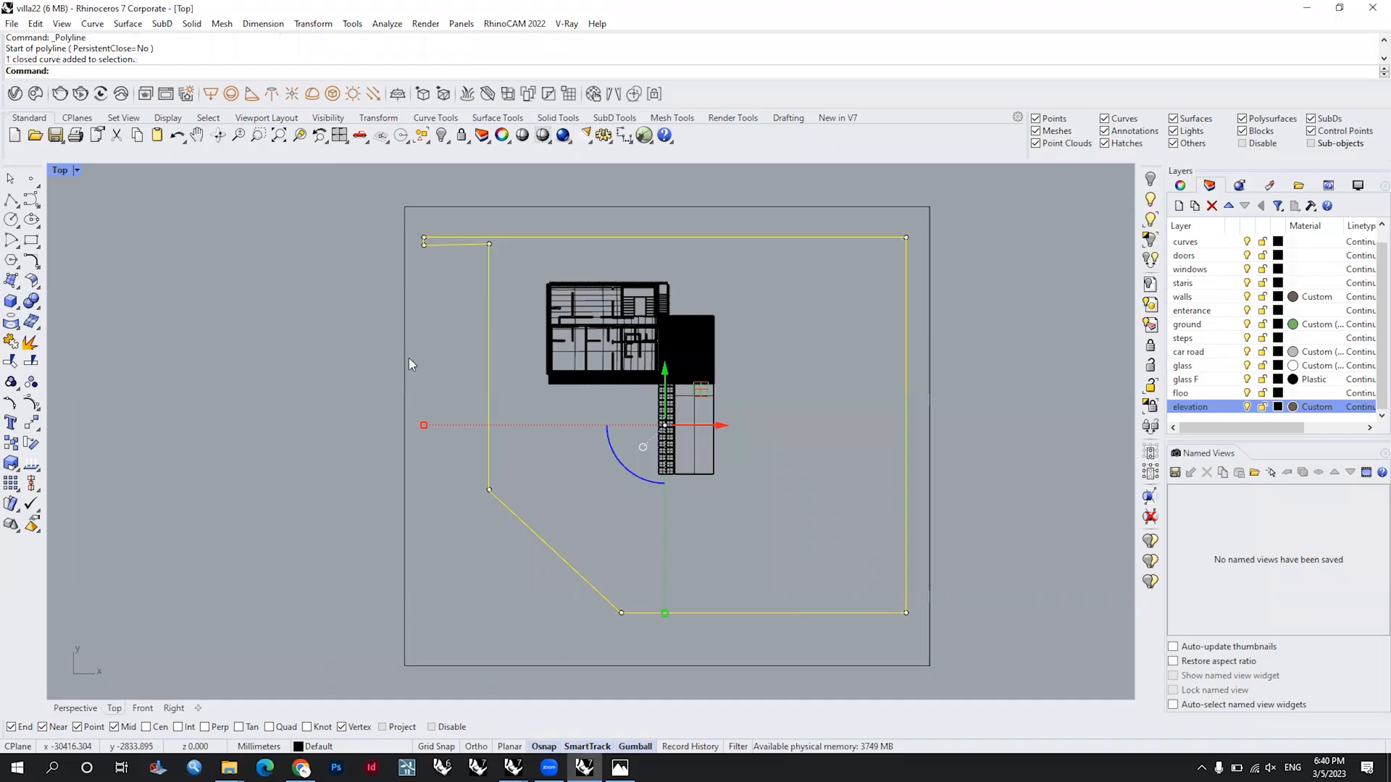
shift+click(409, 364)
text(TweenCurves)
key(Return)
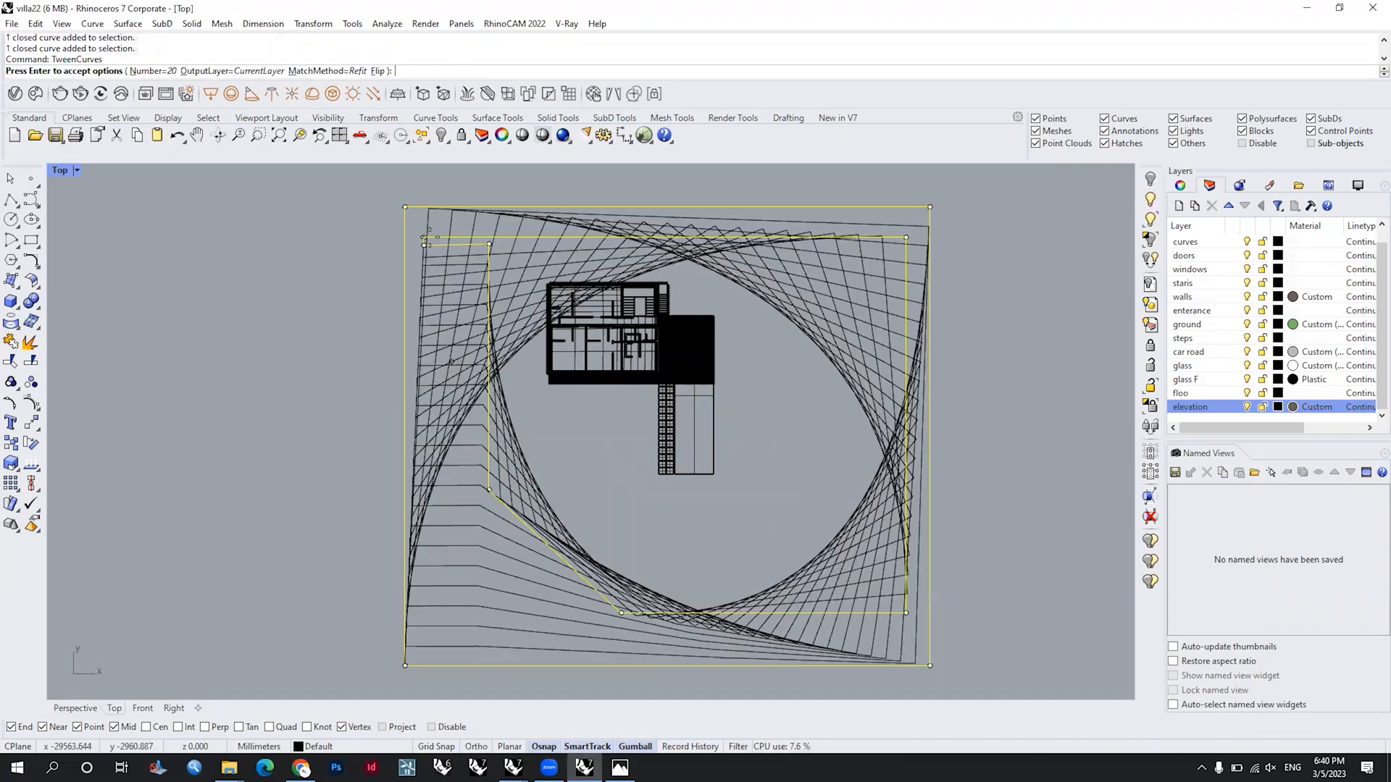
click(428, 237)
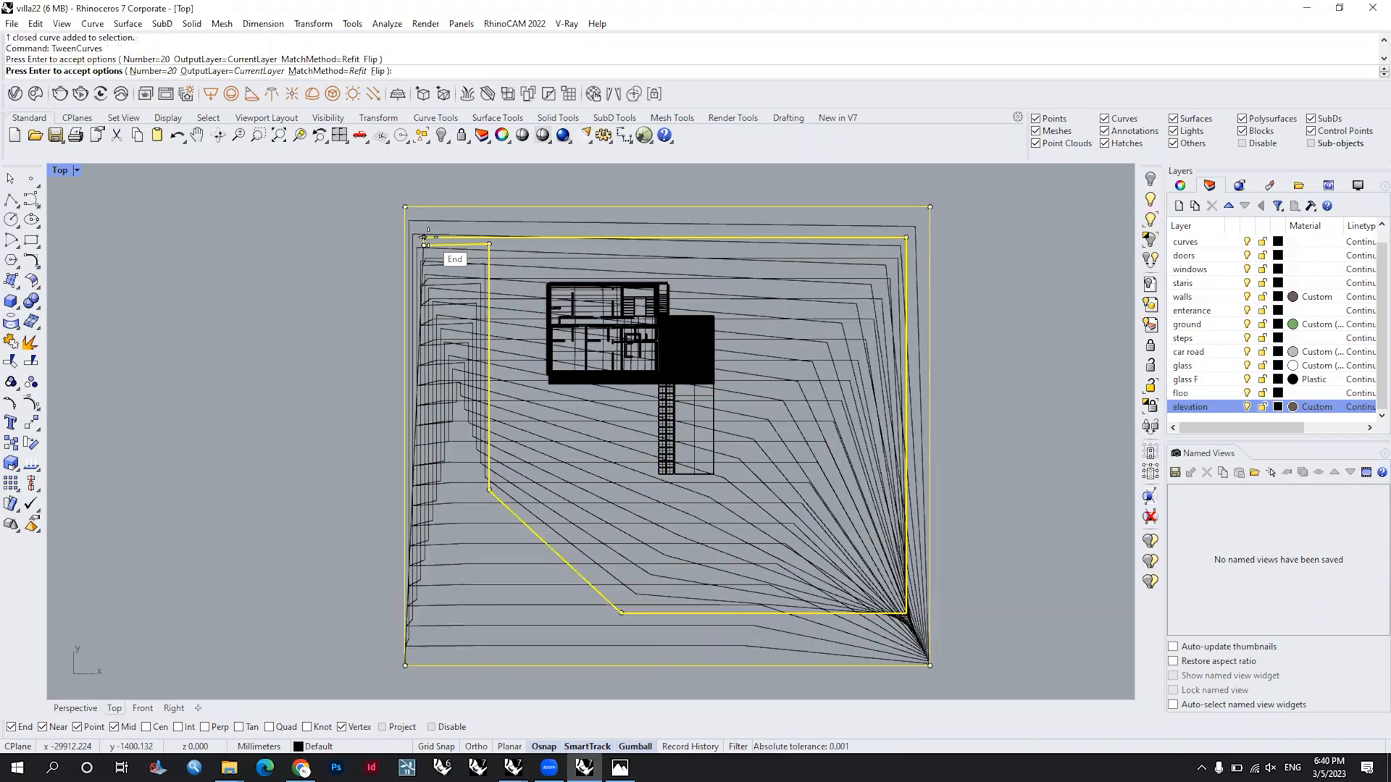
text(2)
key(Return)
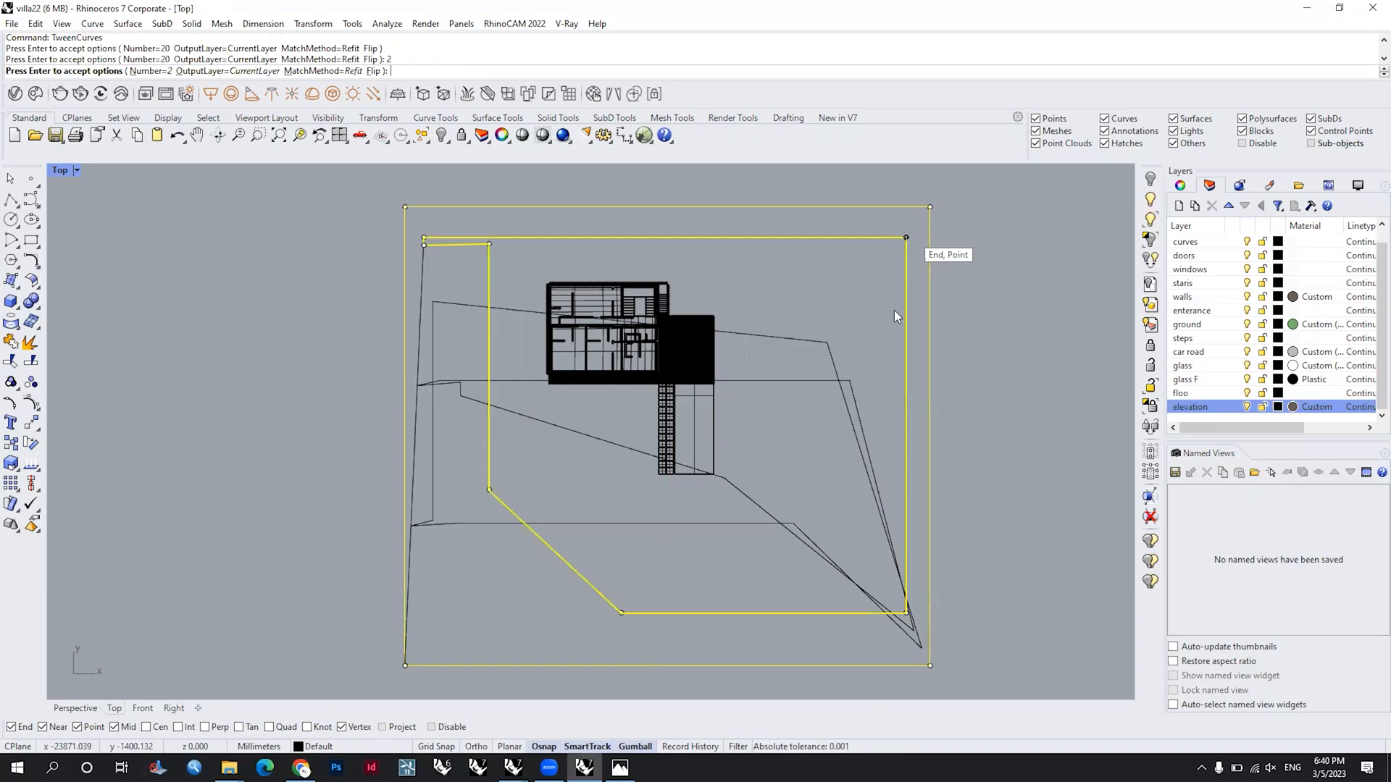
key(Return)
Step: Offset the inner site polyline outward by 150 mm
click(904, 261)
text(Offset)
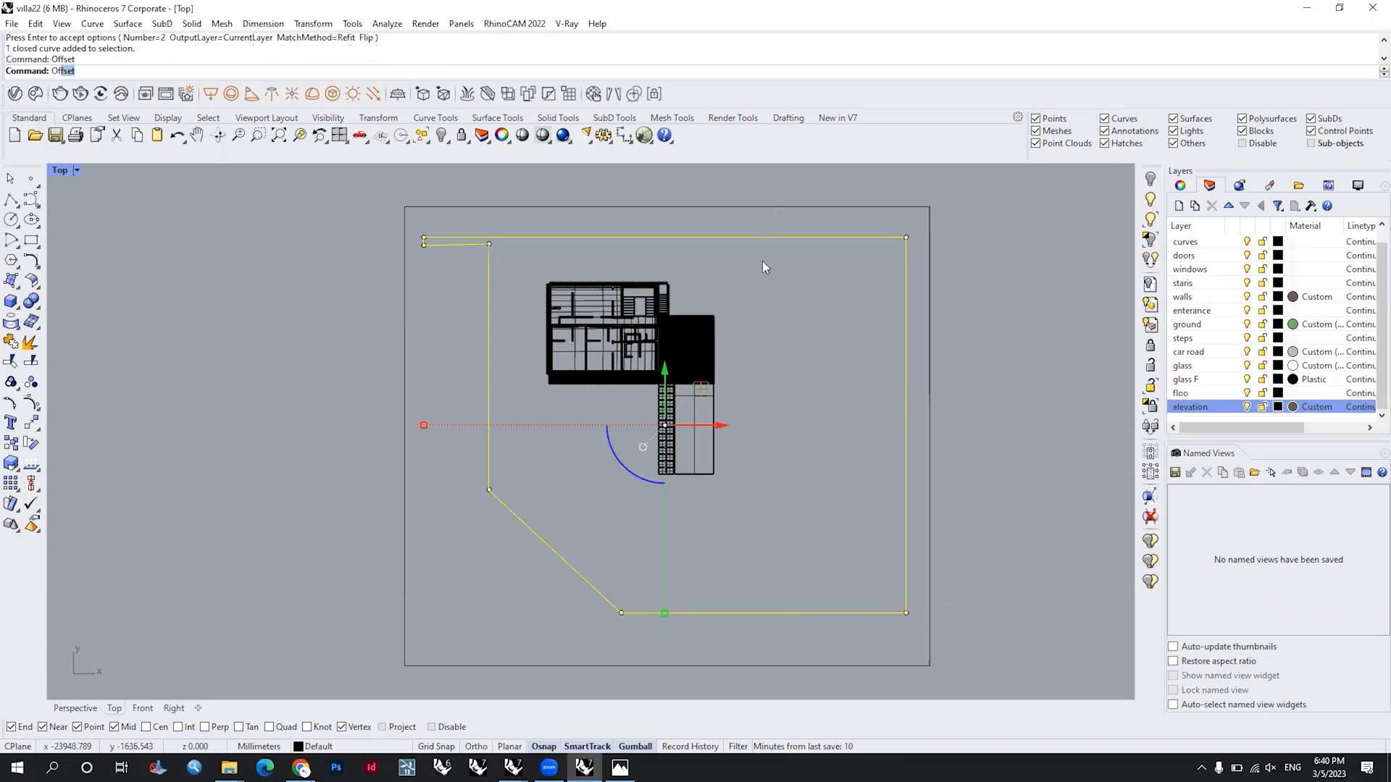
key(Return)
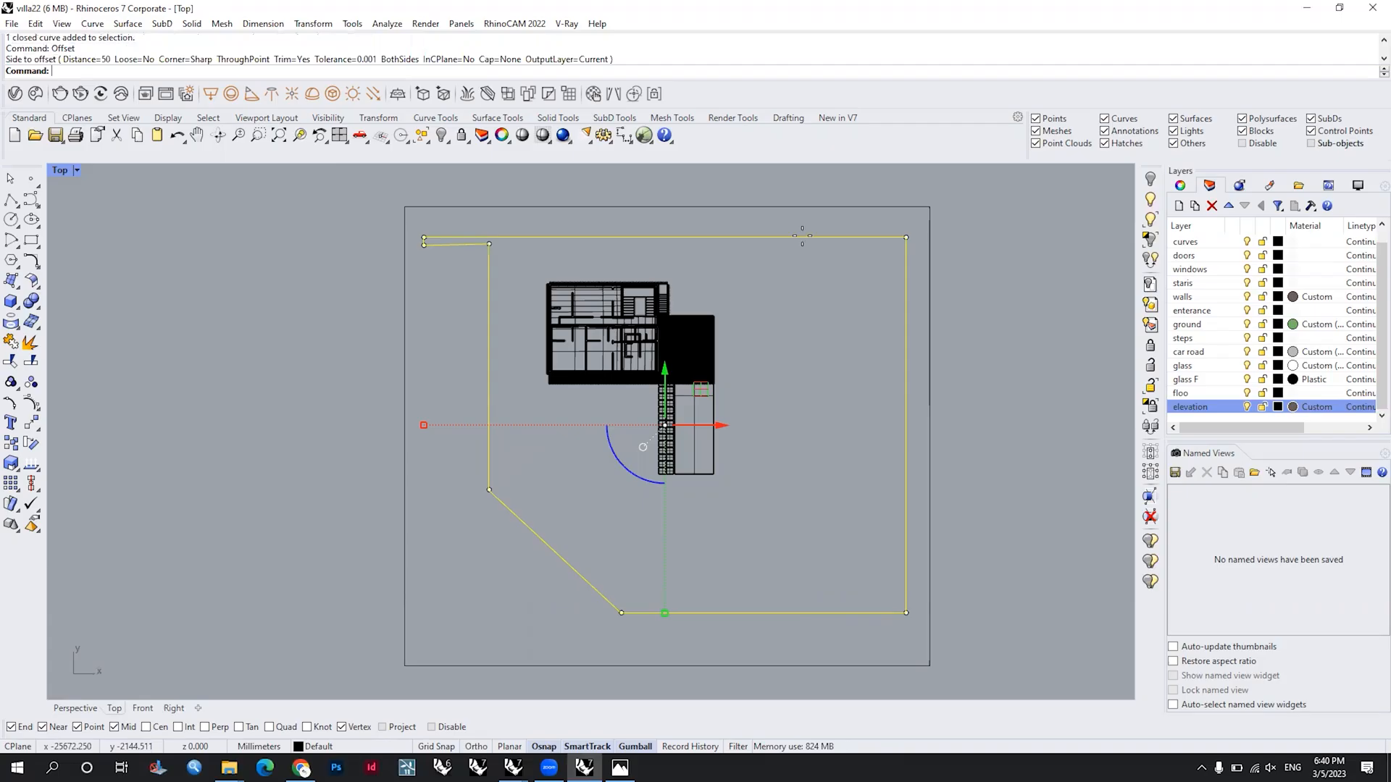
key(Return)
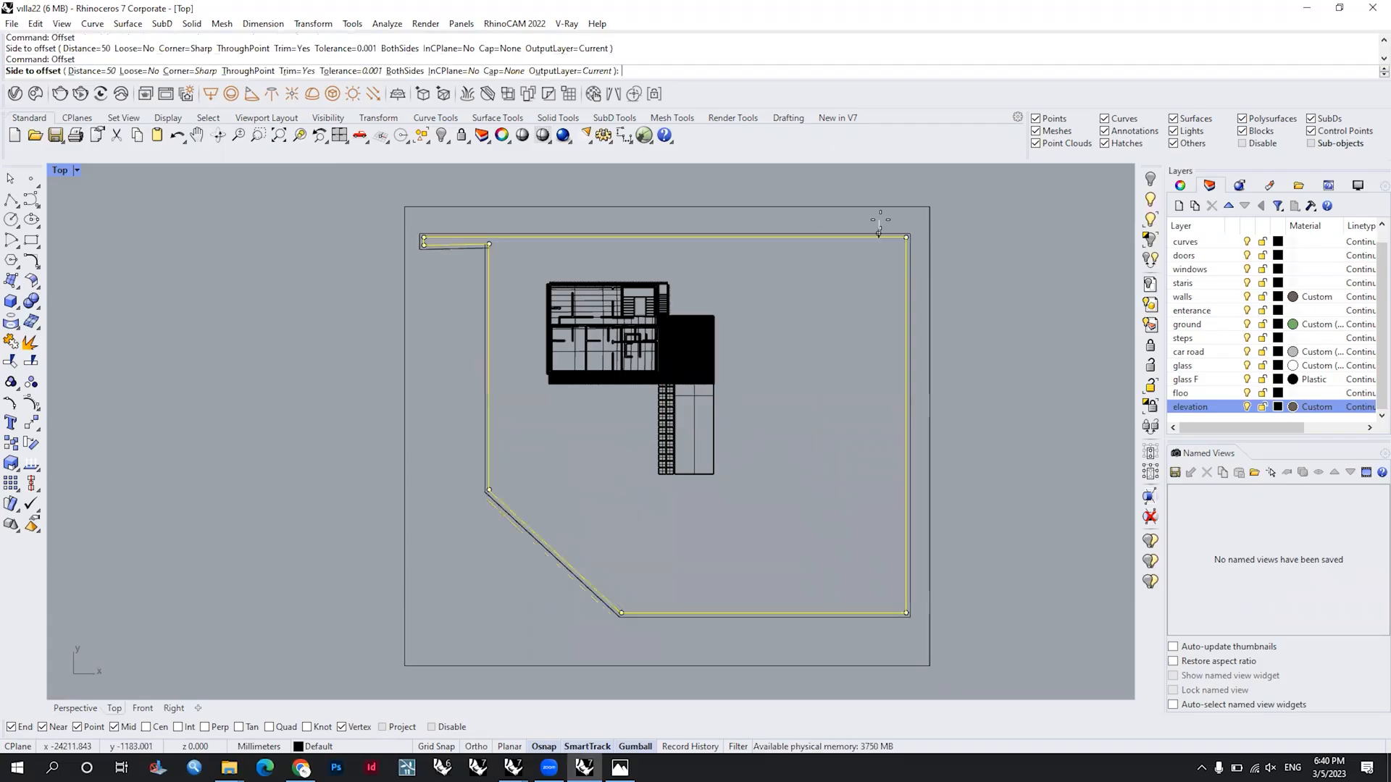
text(15)
key(Return)
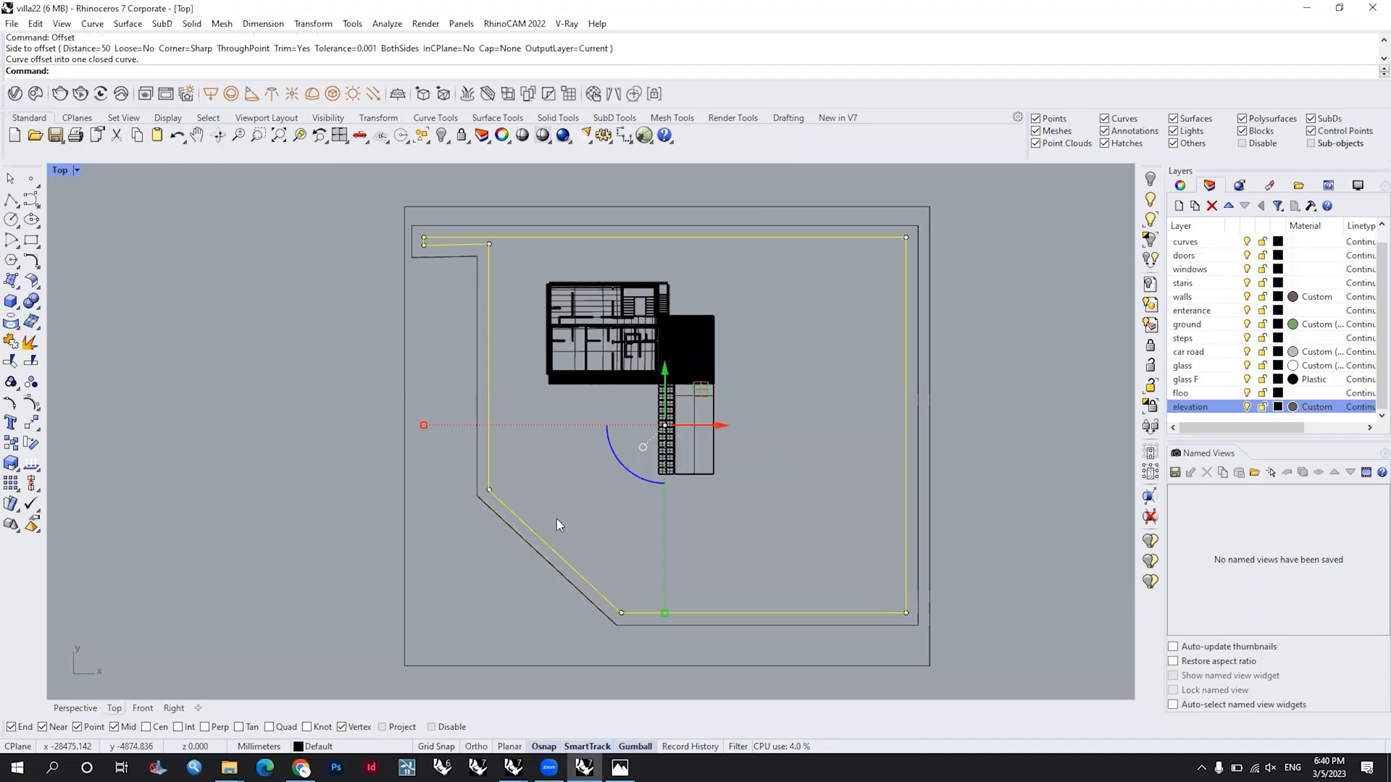
Step: Offset the site outline inward twice in succession, by 150 mm each time
key(Return)
click(522, 295)
click(548, 525)
key(Return)
click(615, 464)
right_drag(583, 576, 601, 483)
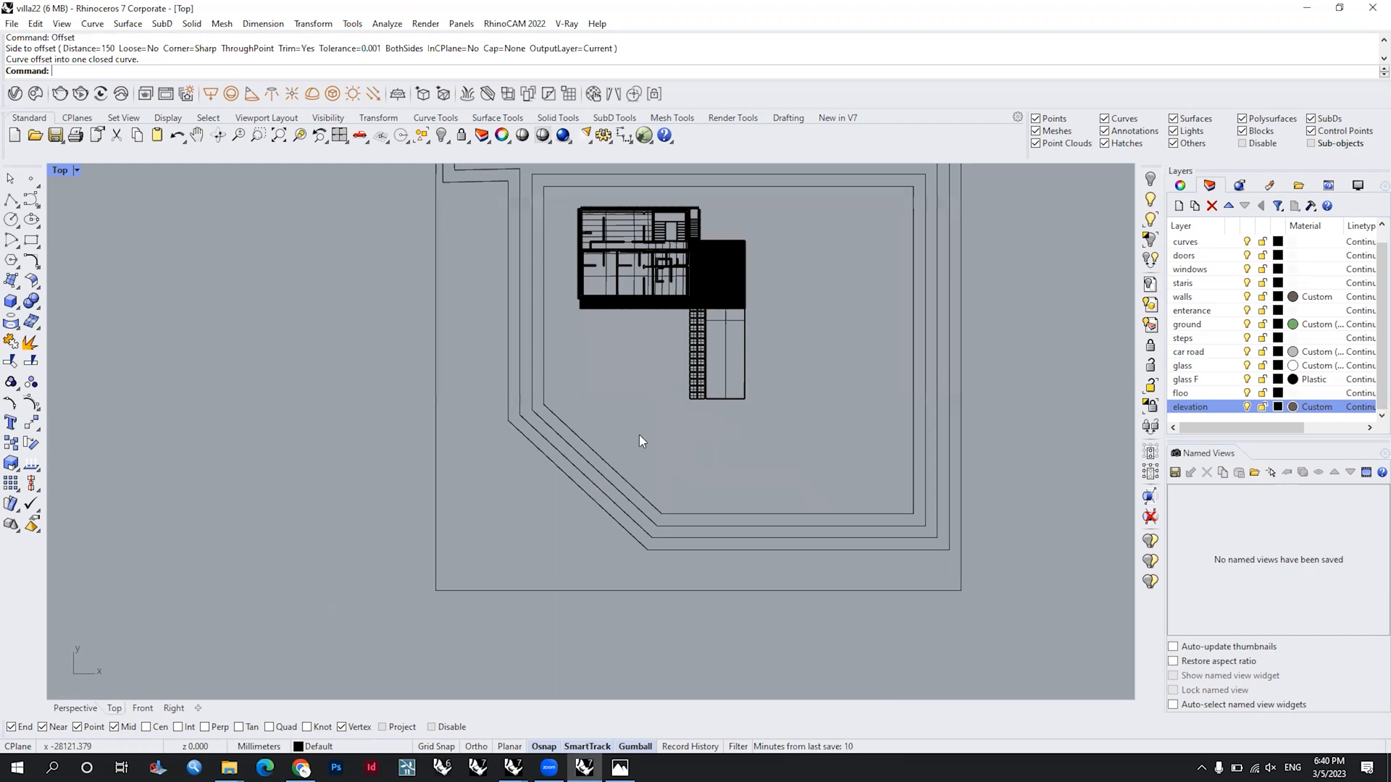
right_drag(639, 435, 618, 468)
click(13, 200)
right_drag(537, 284, 524, 361)
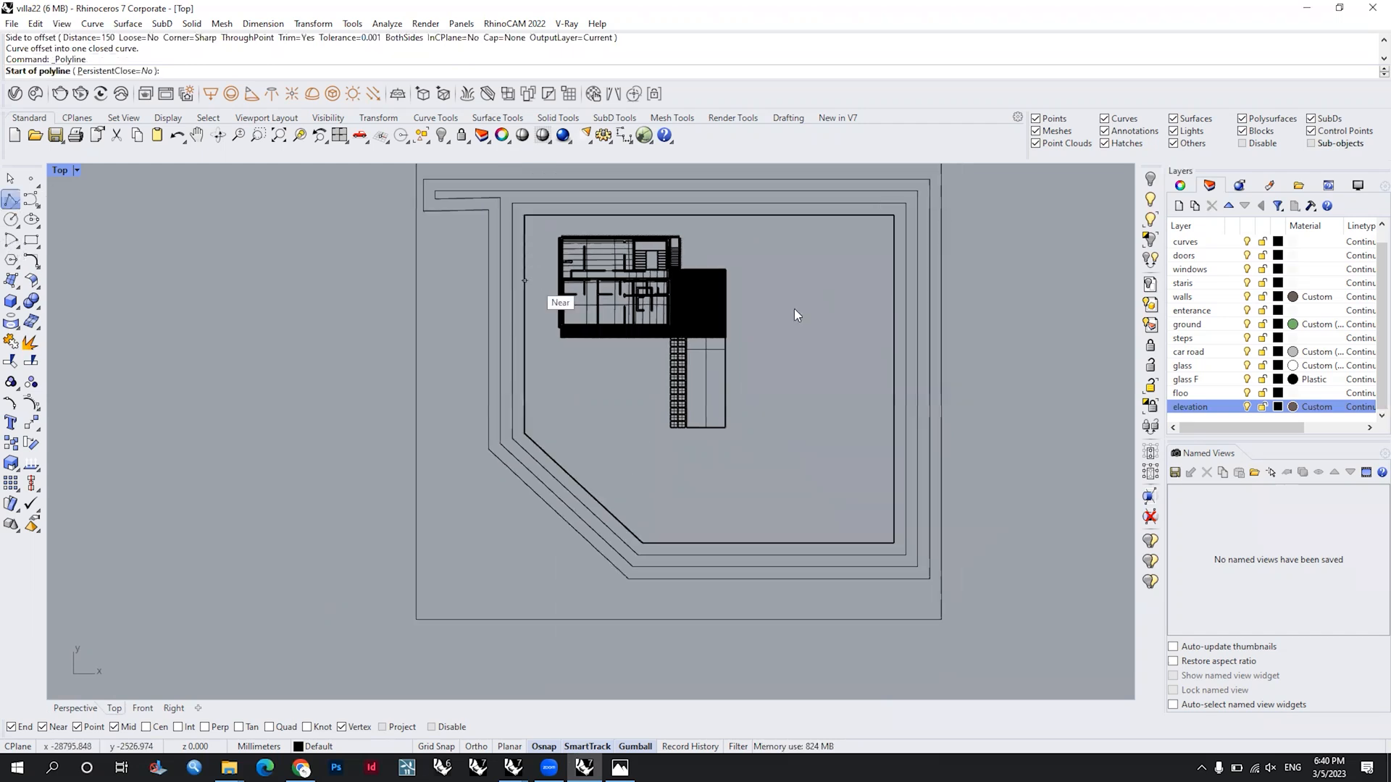
key(Escape)
drag(795, 309, 773, 250)
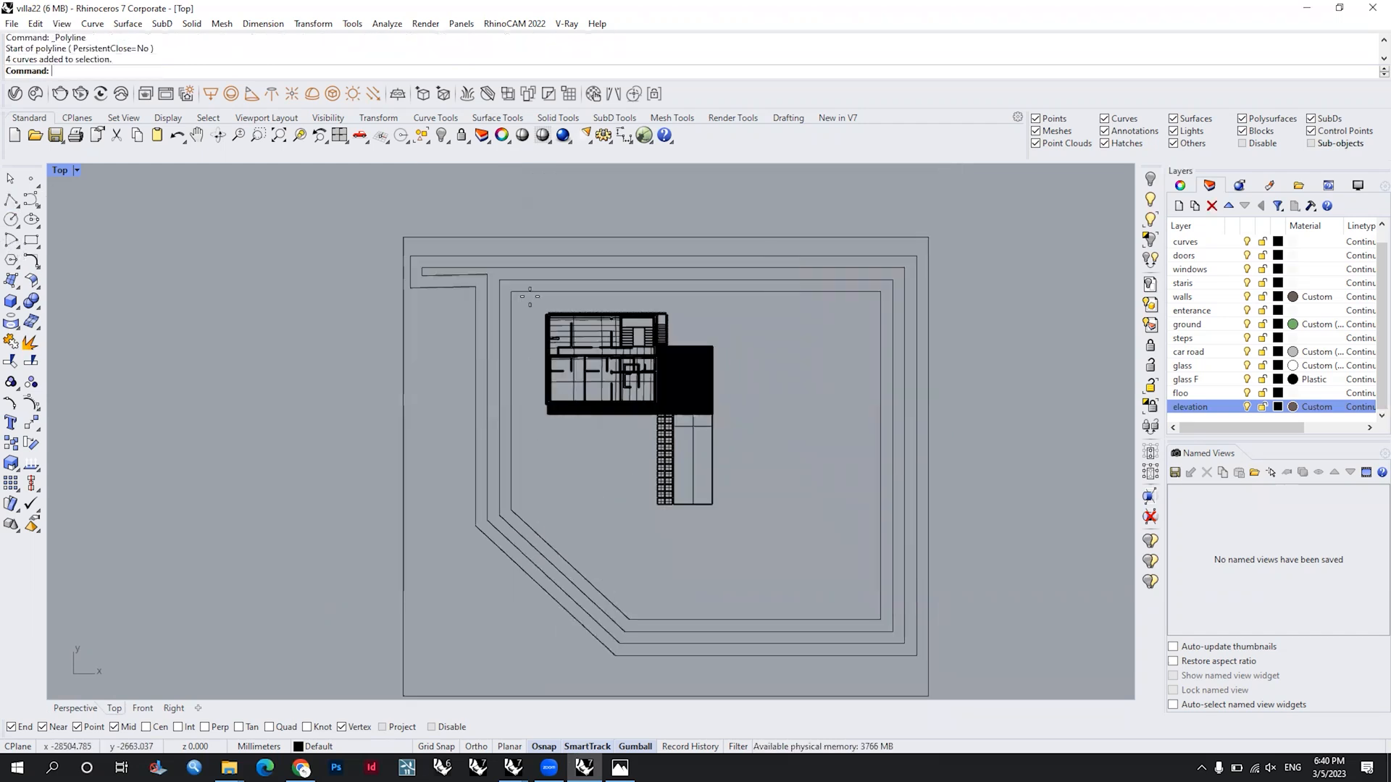
Step: Draw a closed, right-angled polyline around the villa and its entrance ramp, inside the innermost site outline
right_click(530, 295)
scroll(530, 295, up, 3)
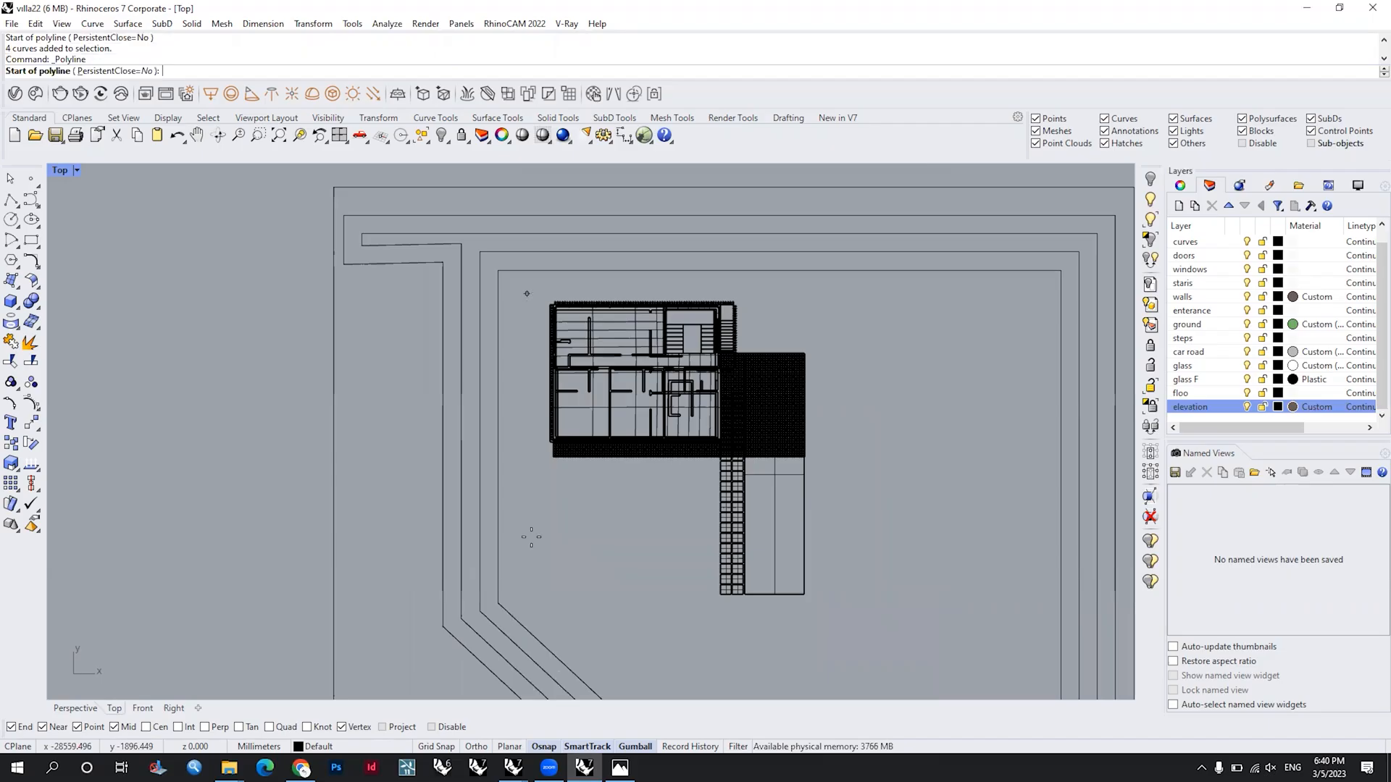
click(527, 294)
right_drag(531, 537, 519, 458)
shift+click(521, 407)
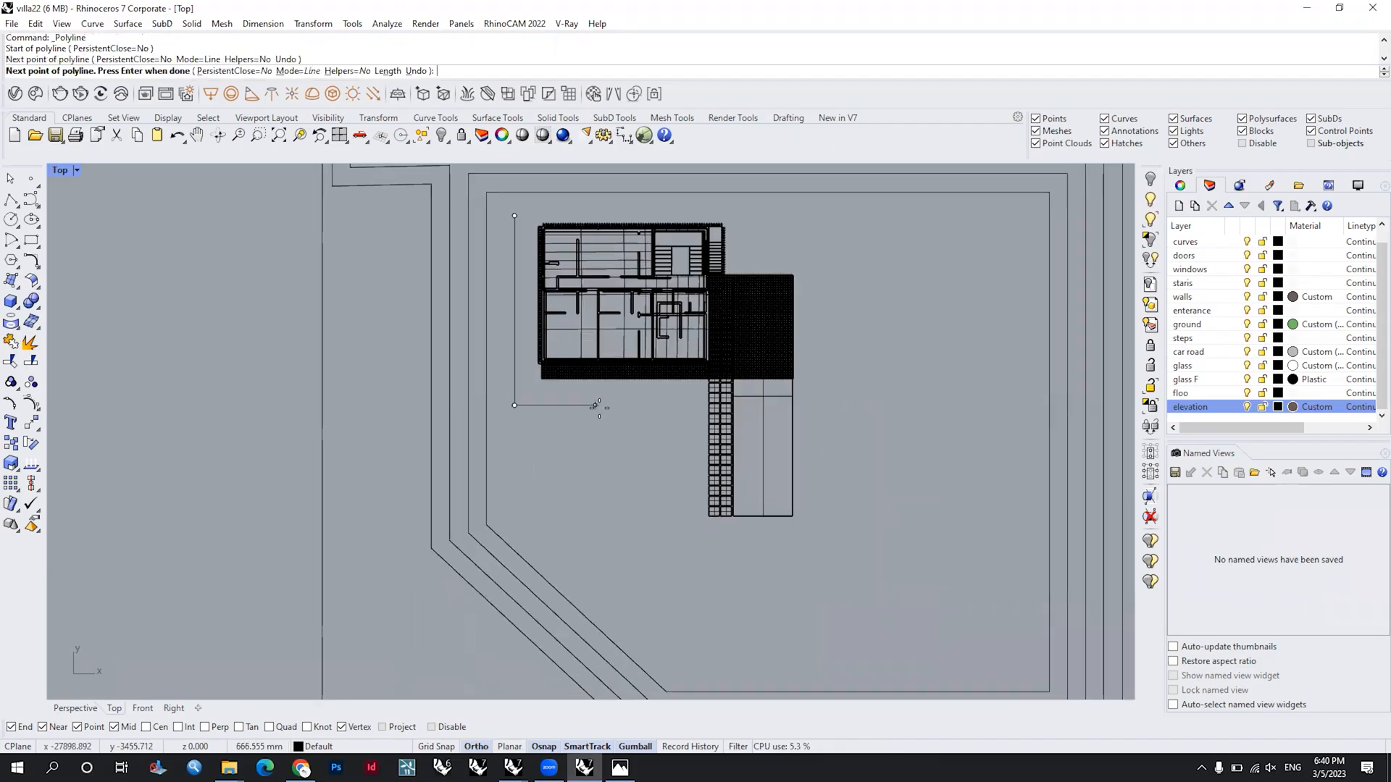
click(693, 414)
click(700, 550)
click(924, 239)
click(900, 211)
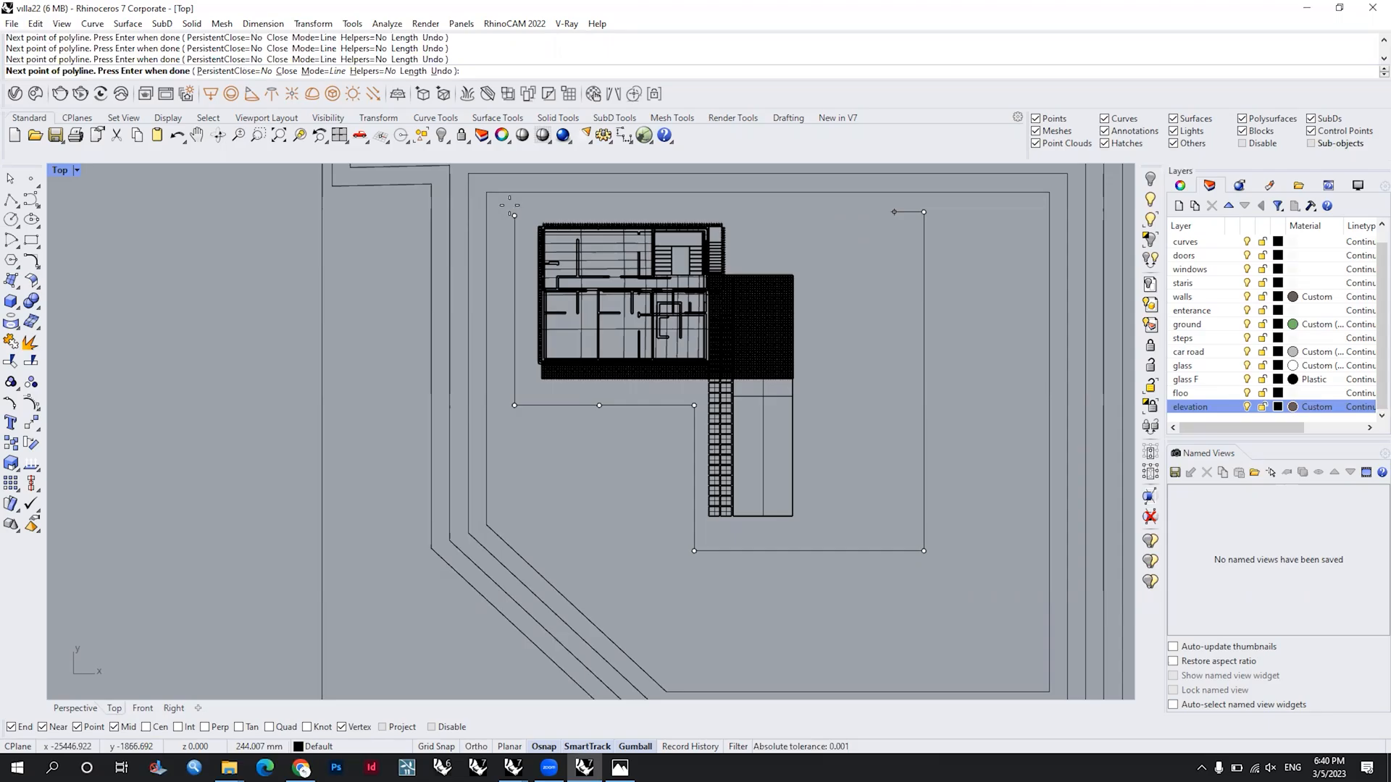
scroll(512, 214, up, 4)
click(516, 214)
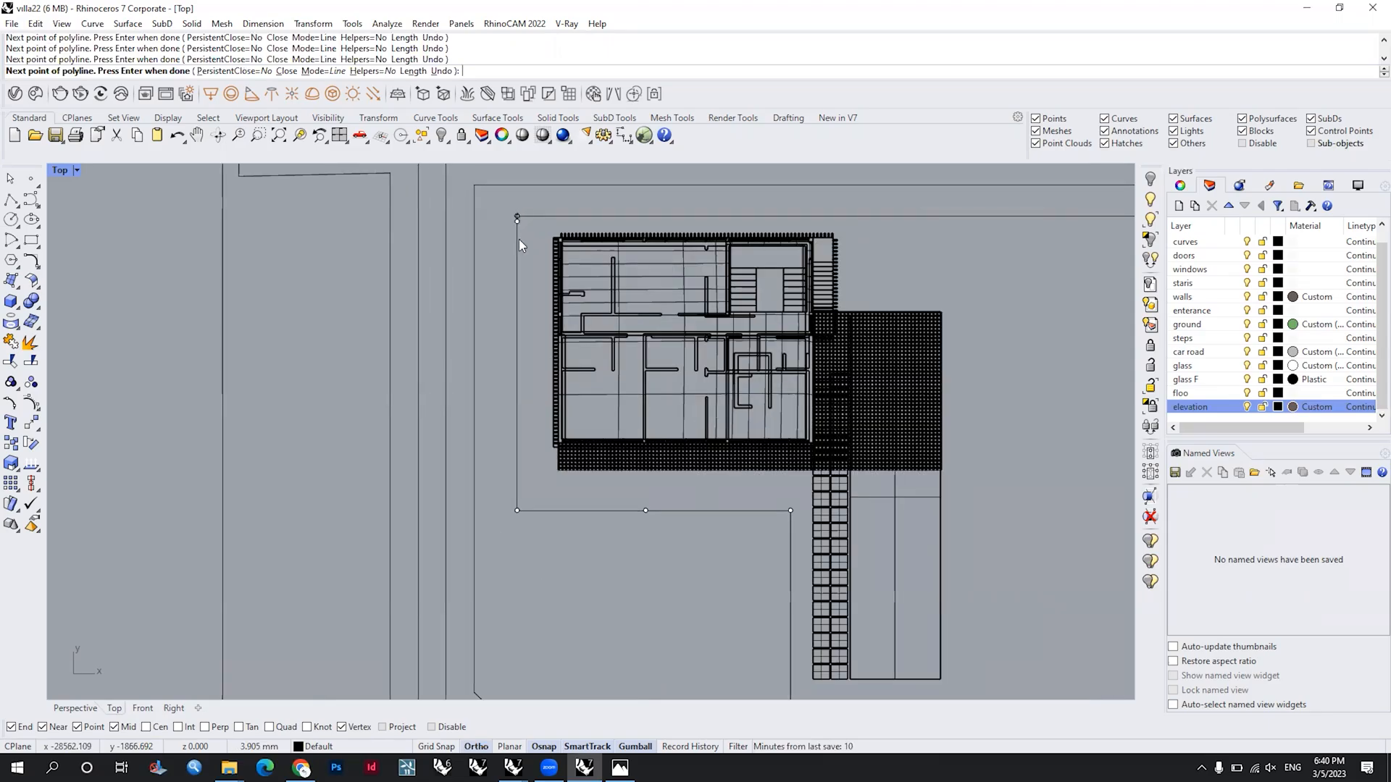
key(Return)
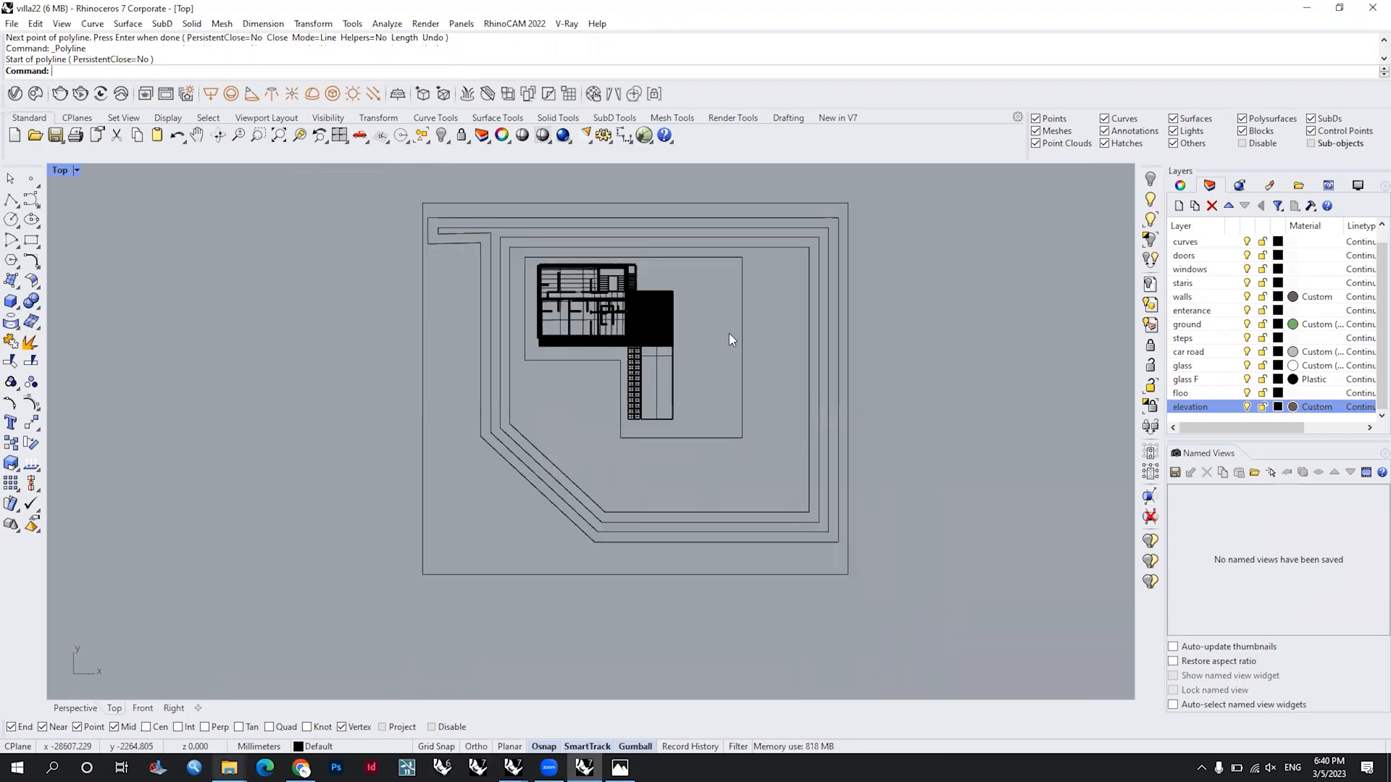
Step: Switch to the Perspective view and orient it on the site curves around the villa
scroll(730, 334, down, 3)
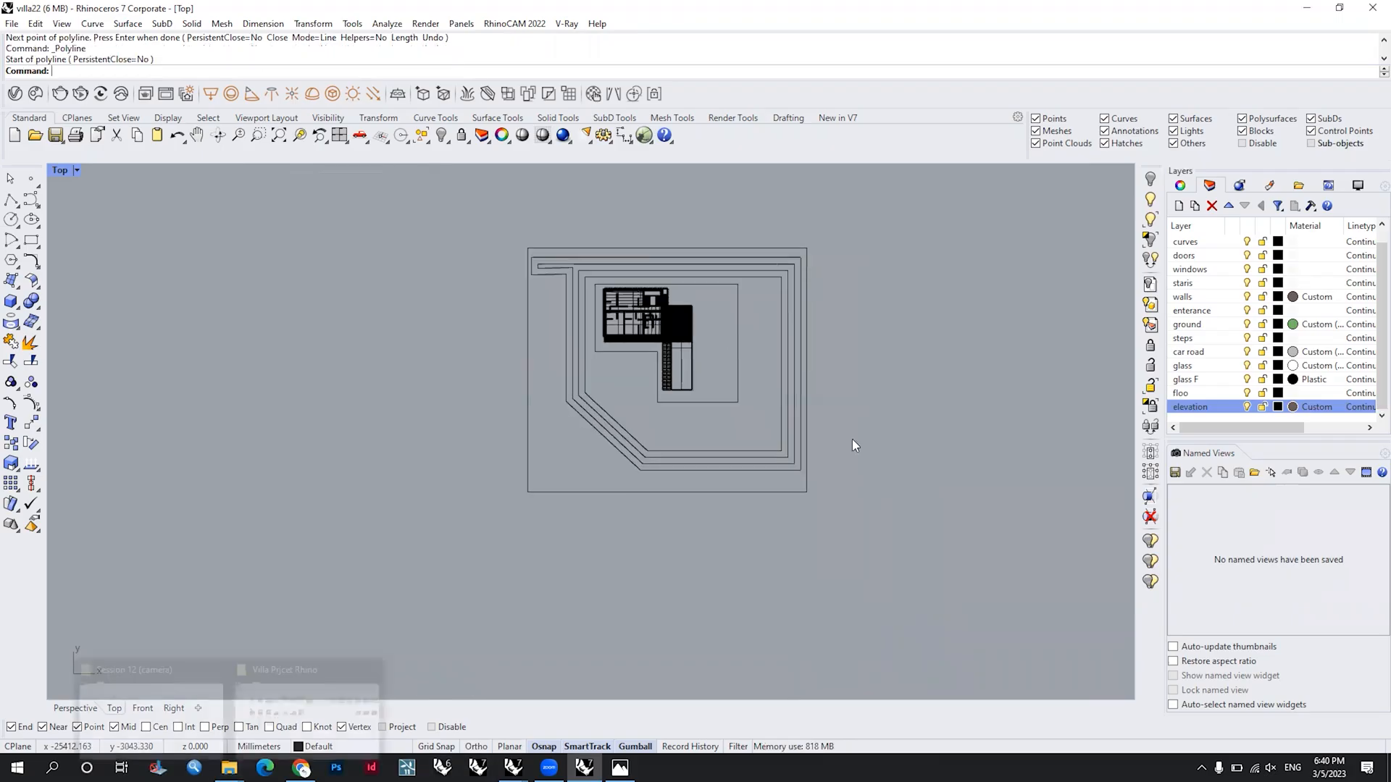
right_drag(765, 331, 800, 397)
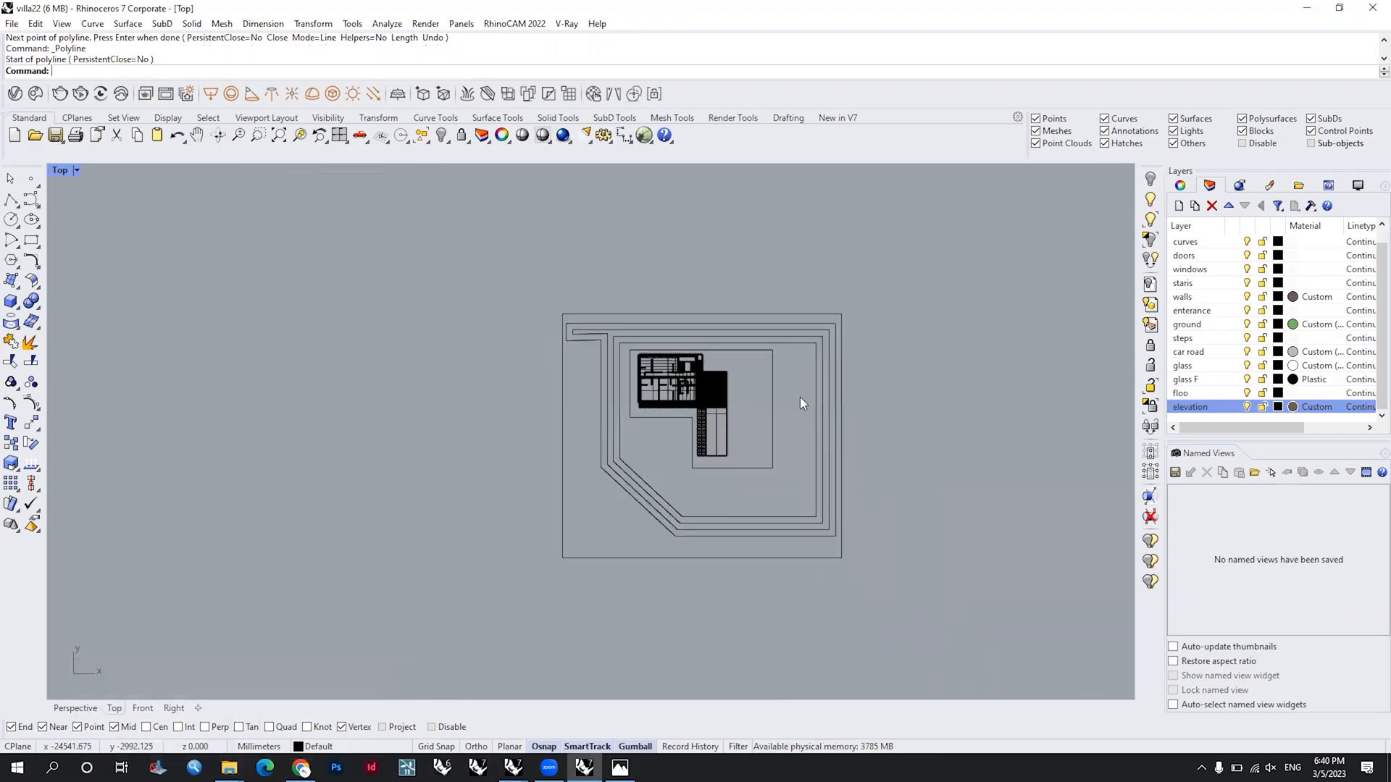
drag(913, 433, 767, 286)
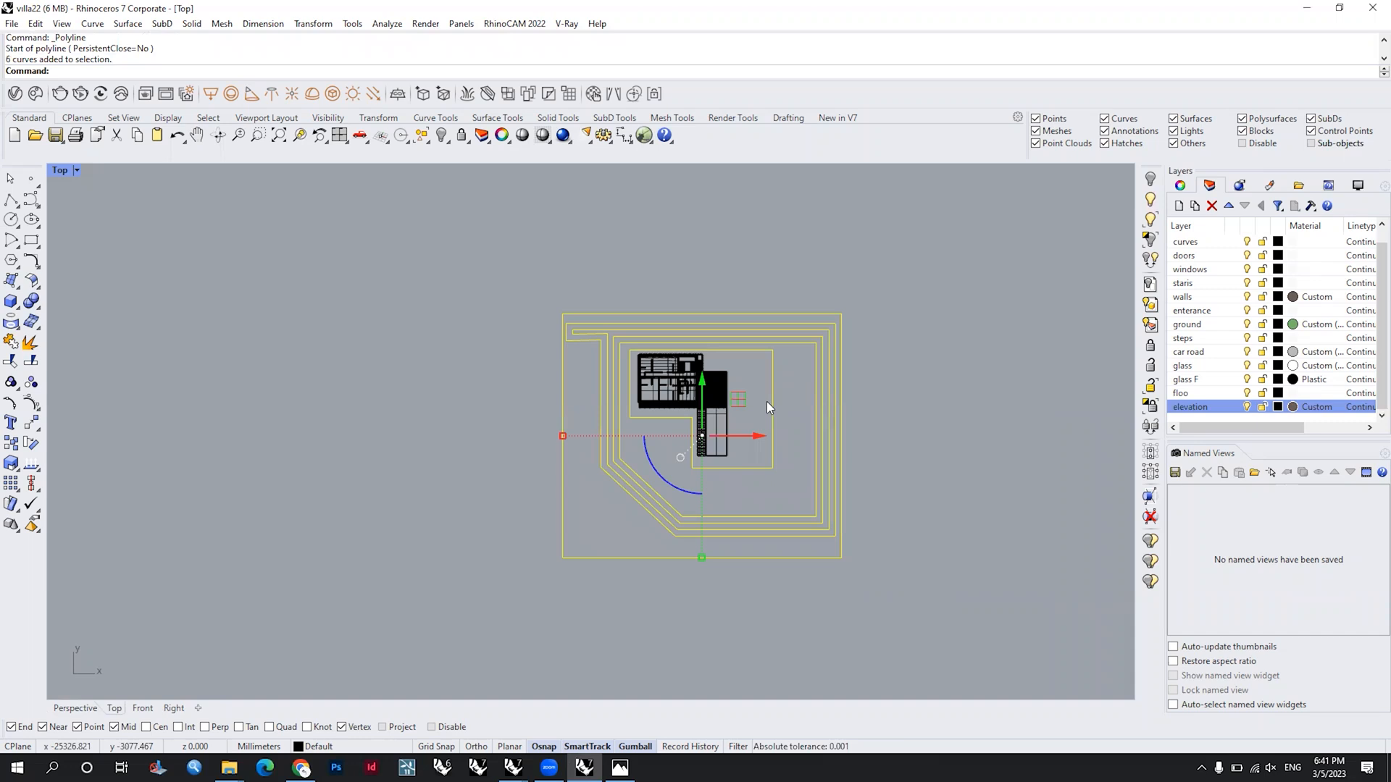
scroll(767, 401, up, 4)
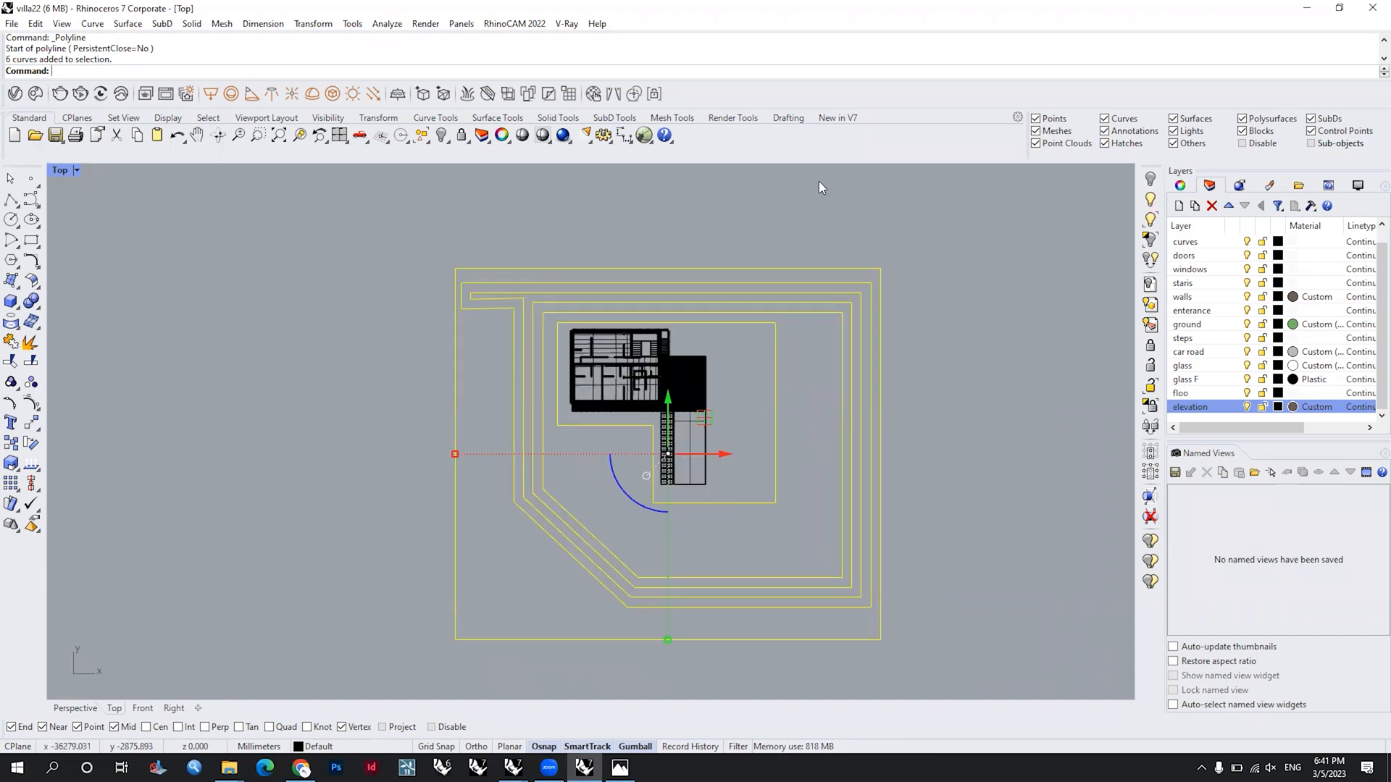
key(ctrl+m)
double_click(643, 172)
right_drag(680, 481, 770, 470)
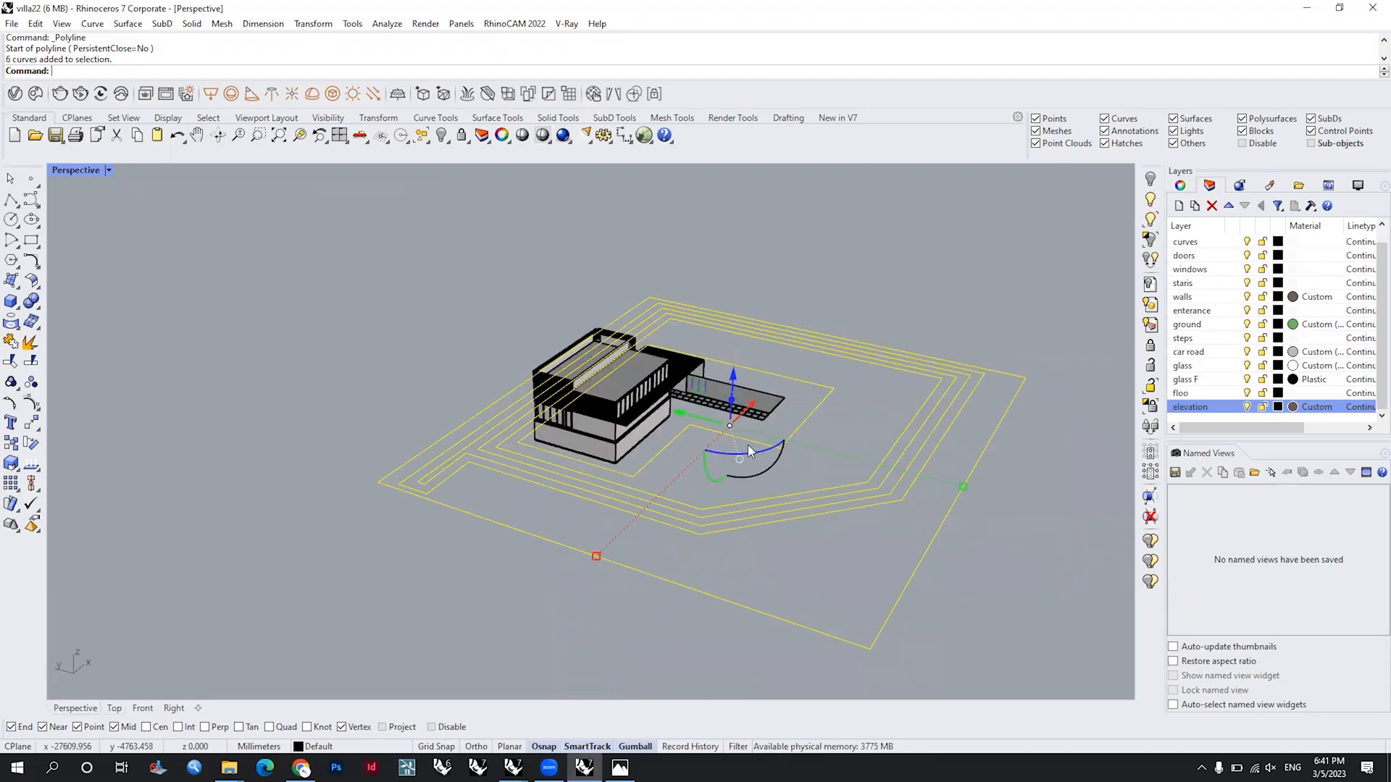
key(Escape)
Step: Select all six site curves and align them in Z only to the villa's ground-floor slab level with SetPt
scroll(747, 444, up, 2)
scroll(678, 481, up, 3)
drag(678, 481, 616, 450)
shift+drag(628, 547, 584, 500)
shift+drag(438, 610, 406, 572)
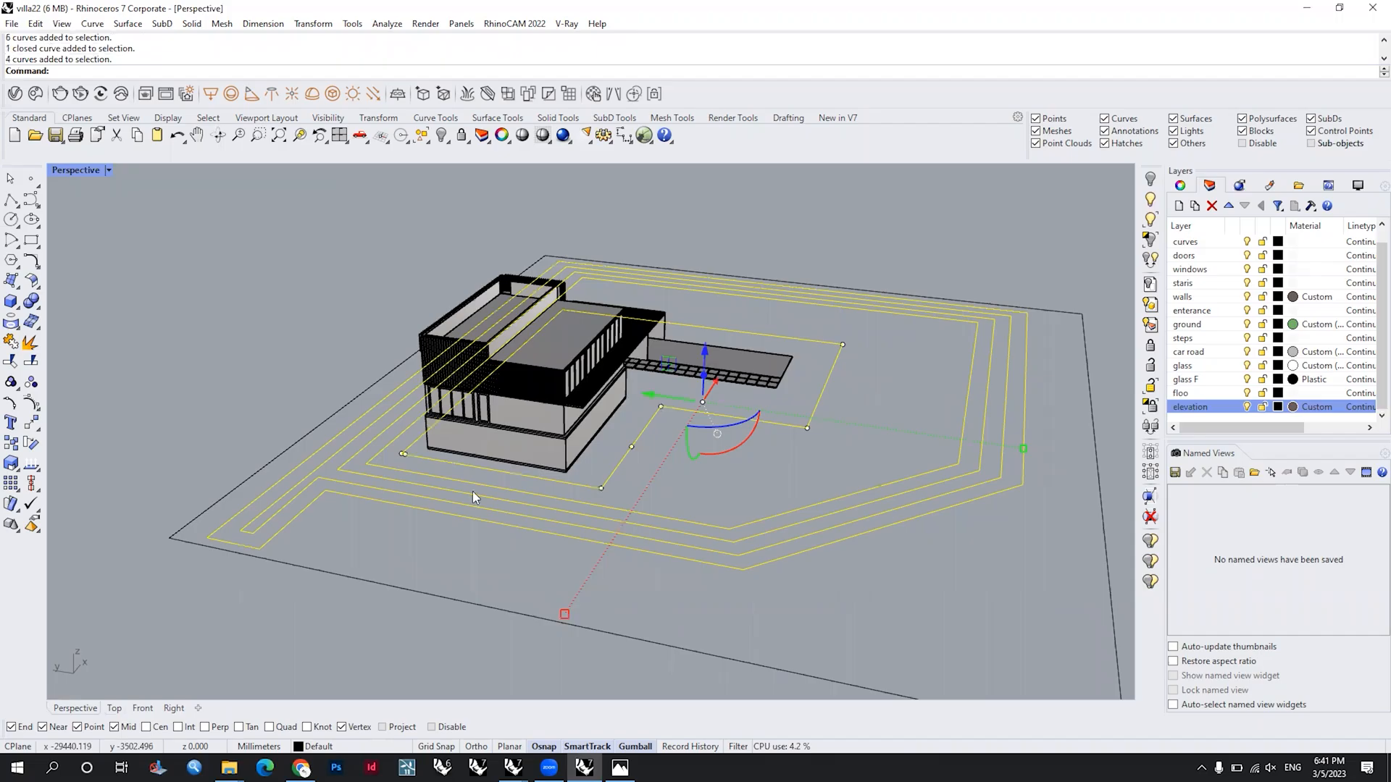
right_drag(472, 491, 554, 427)
right_drag(715, 376, 687, 403)
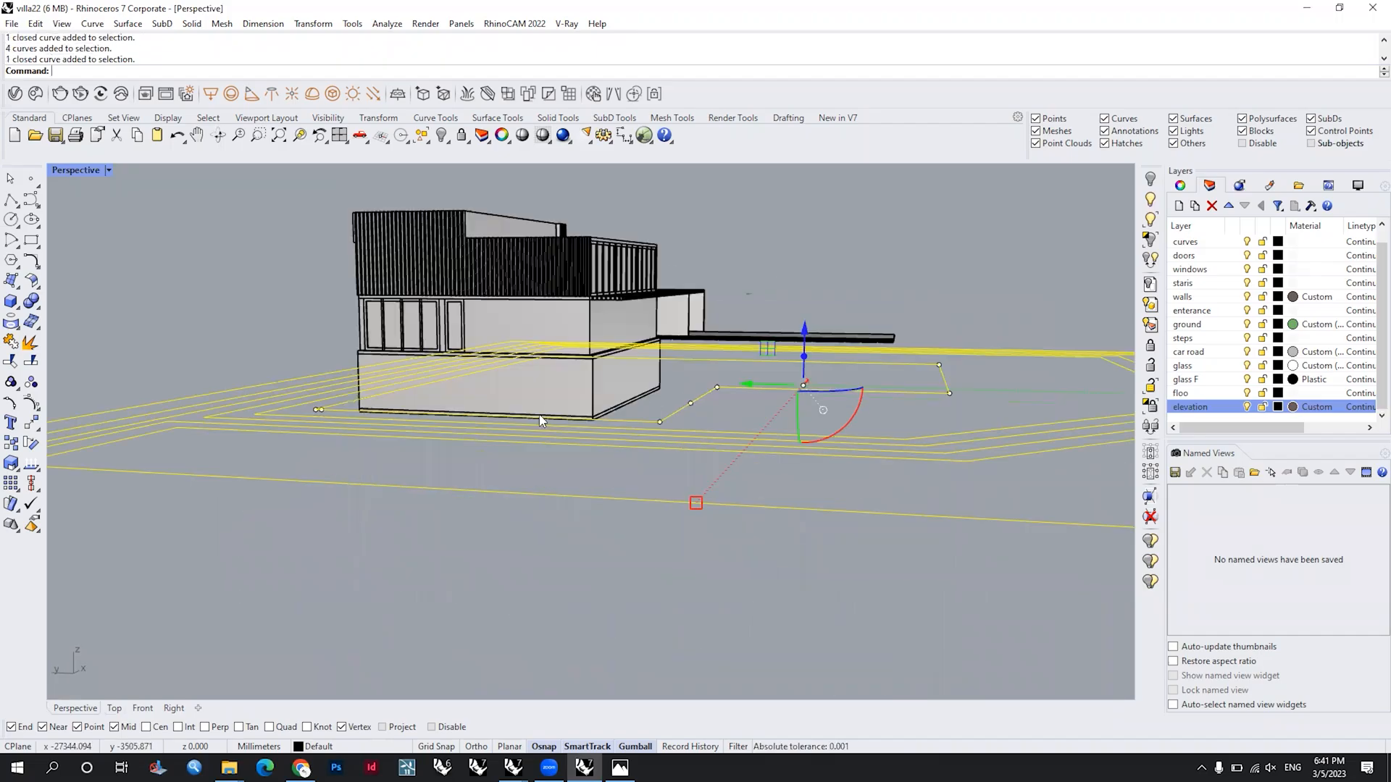
scroll(542, 422, up, 4)
scroll(636, 423, up, 2)
text(Se)
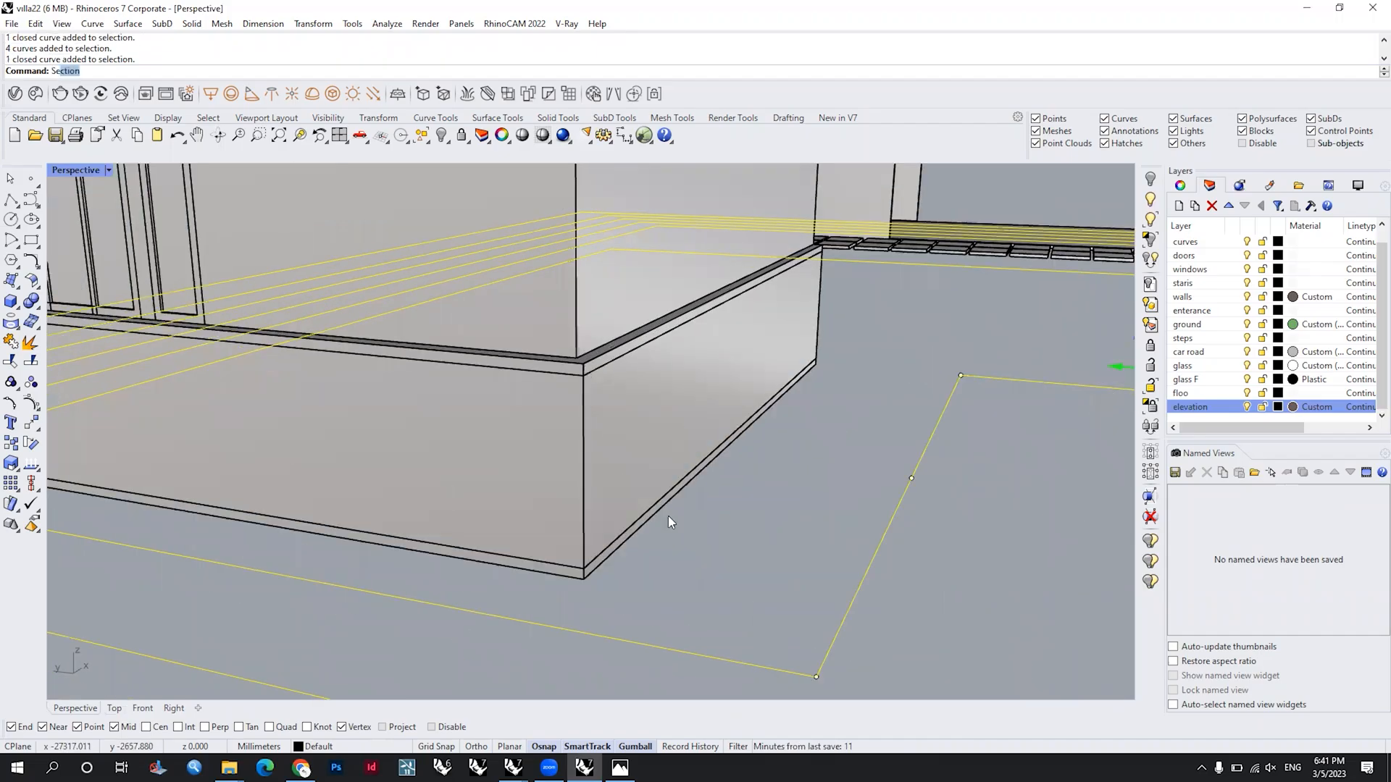
text(t)
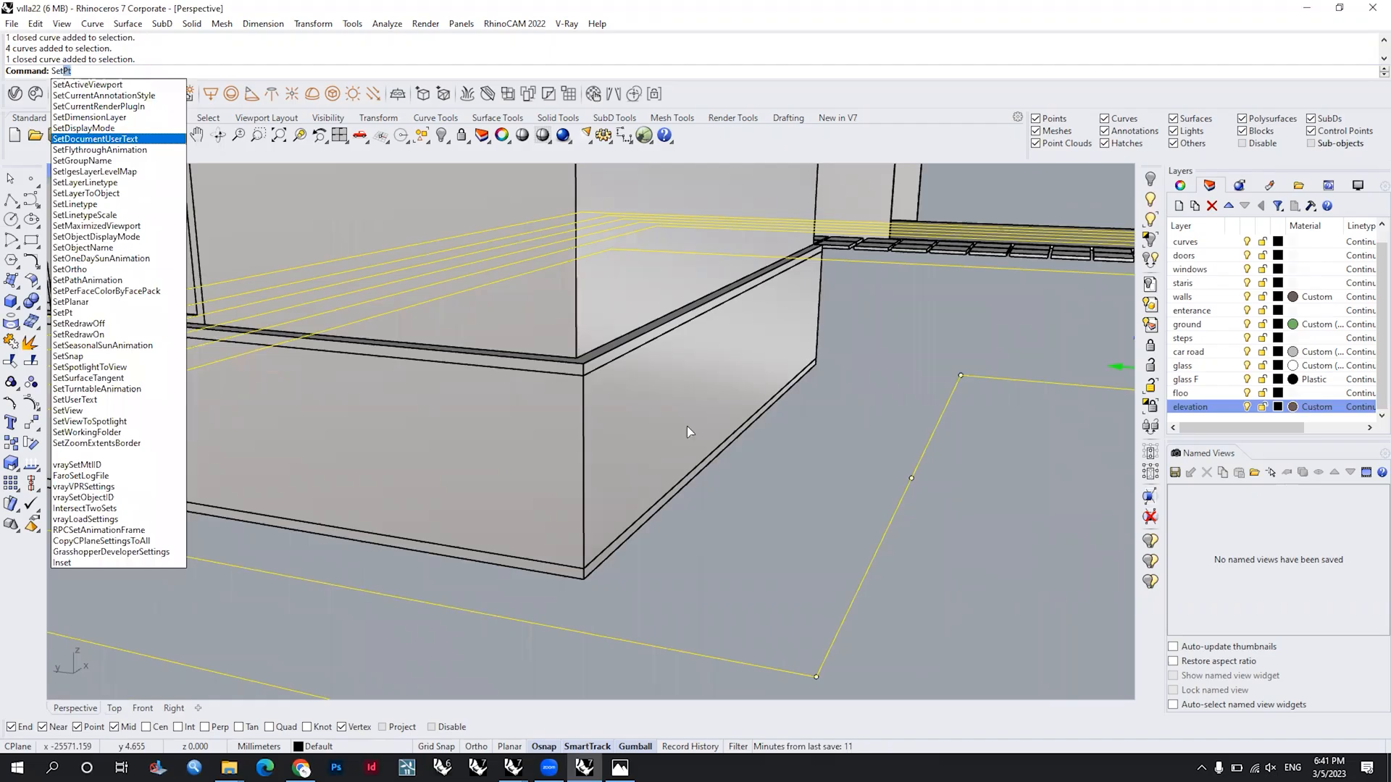
key(Return)
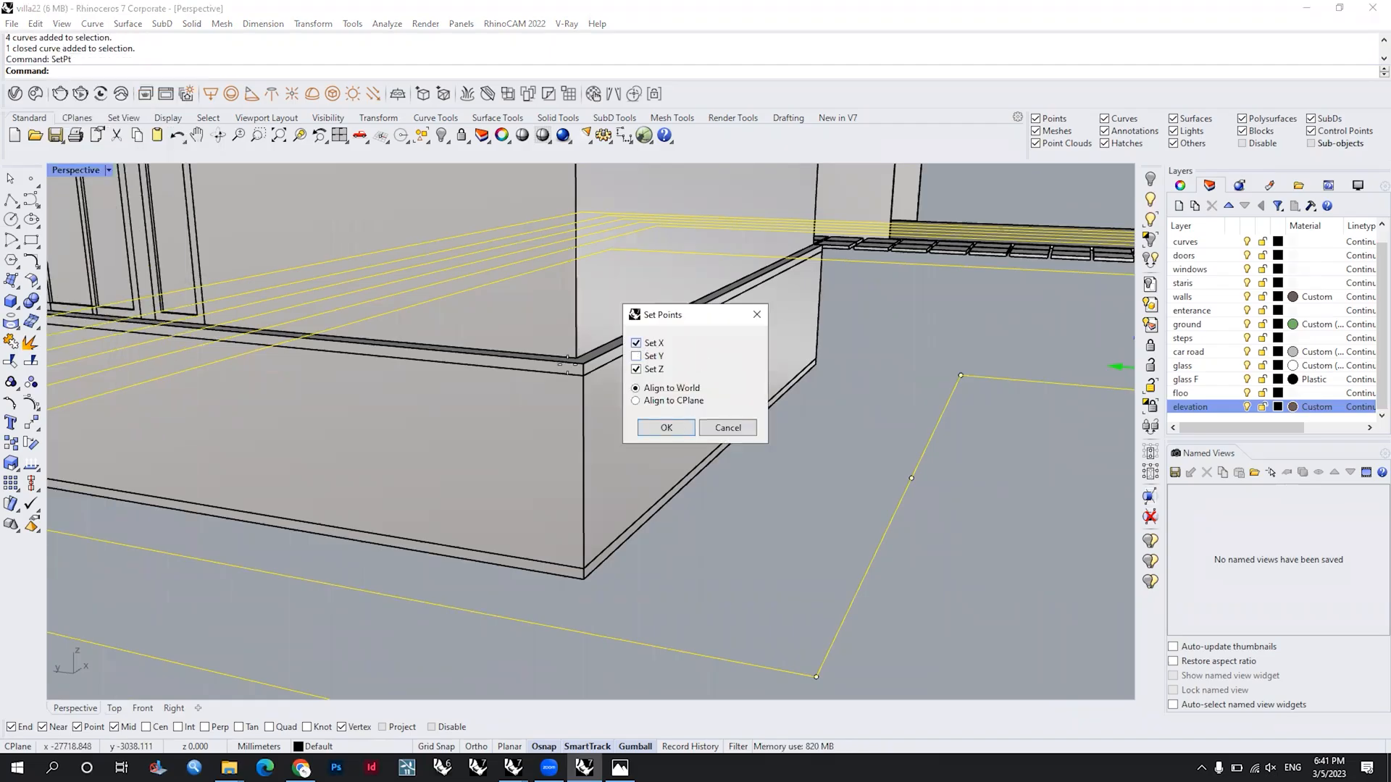
key(Return)
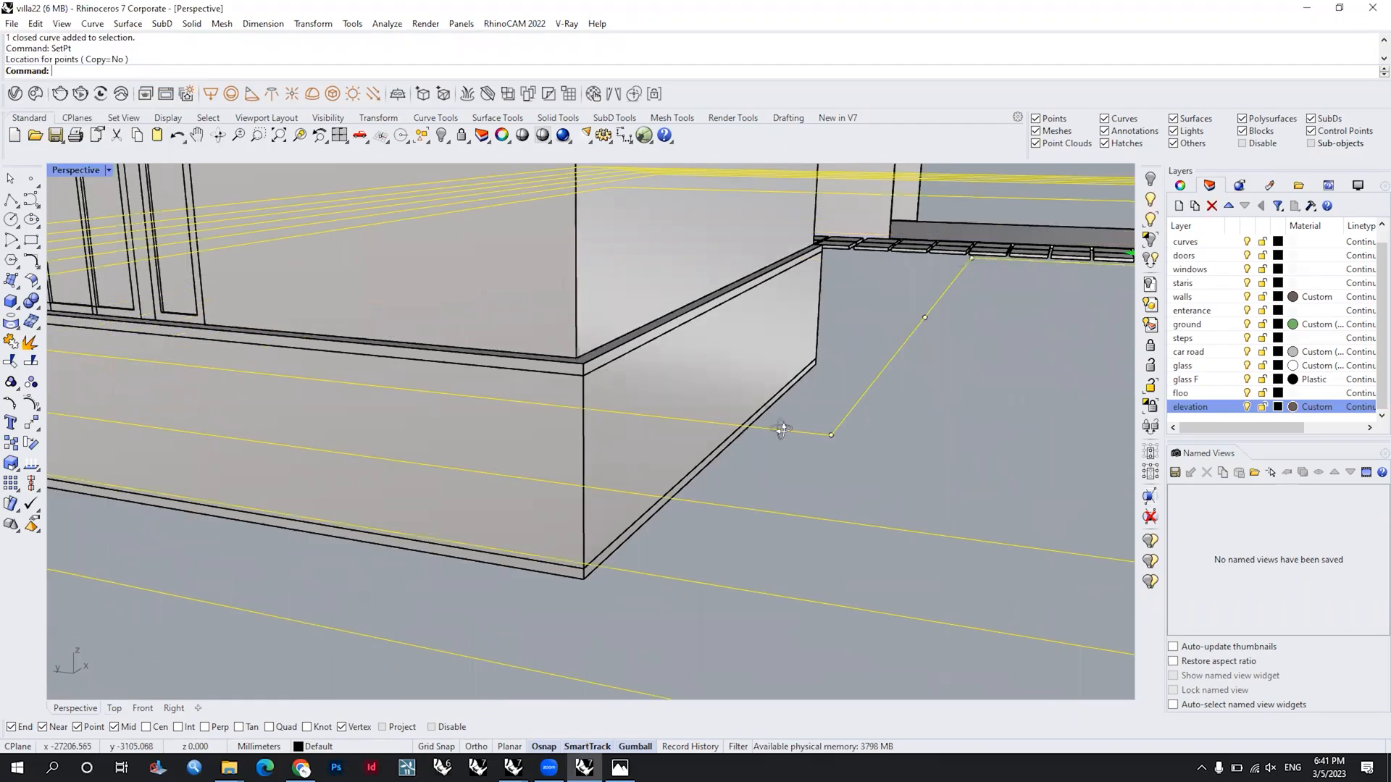
scroll(780, 413, down, 10)
scroll(789, 382, down, 2)
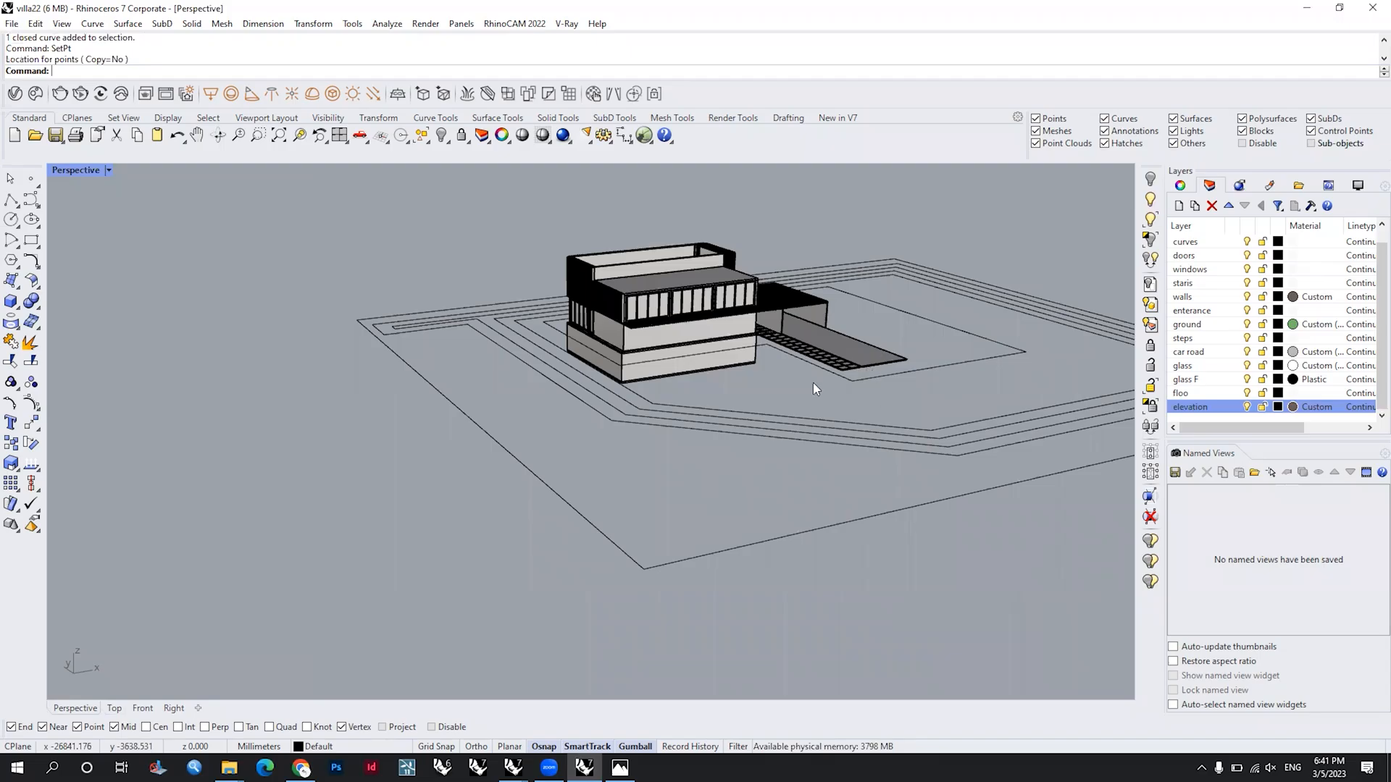
Step: Select the five outer site outlines, leaving out the right-angled polyline around the villa
right_drag(858, 404, 867, 343)
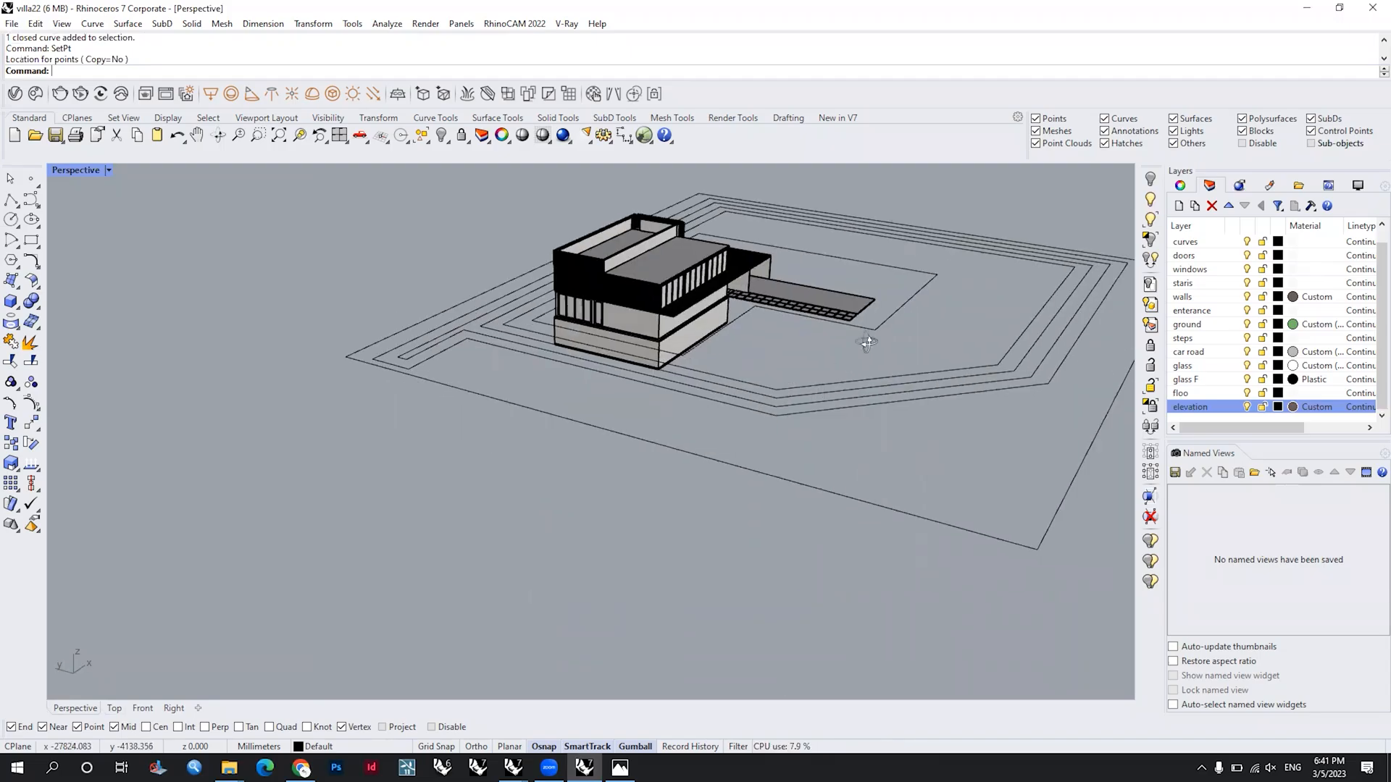
right_drag(867, 404, 910, 374)
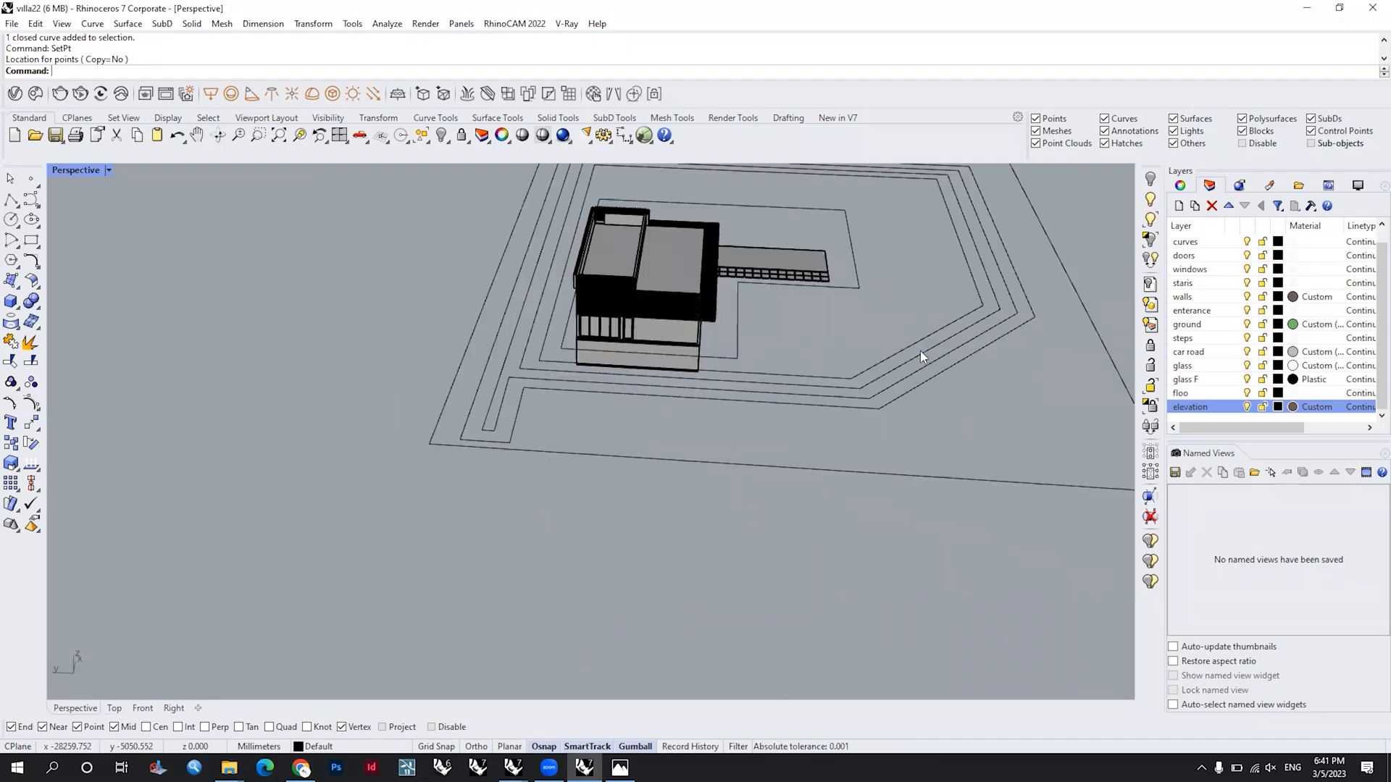
click(920, 352)
scroll(920, 364, up, 2)
drag(908, 429, 839, 377)
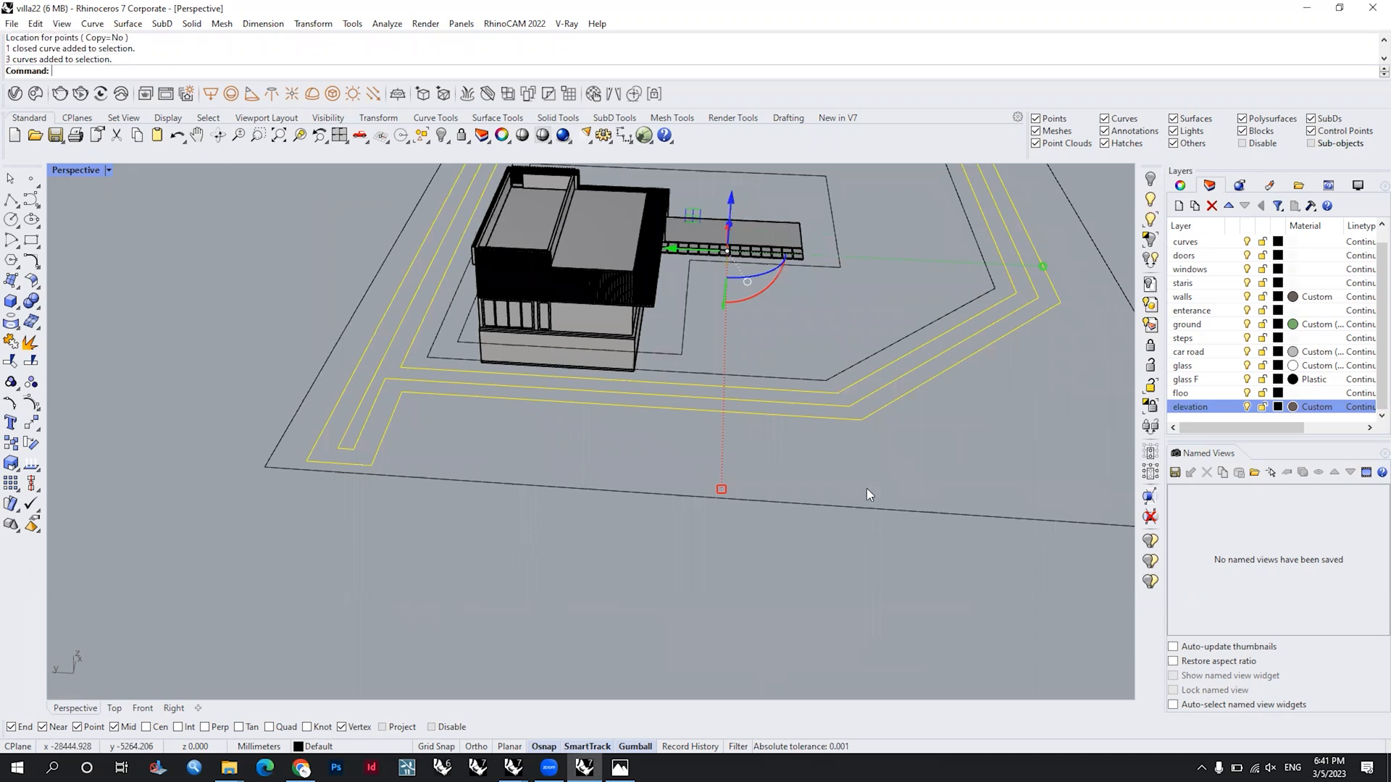
shift+right_drag(891, 435, 718, 410)
shift+click(688, 342)
shift+click(766, 489)
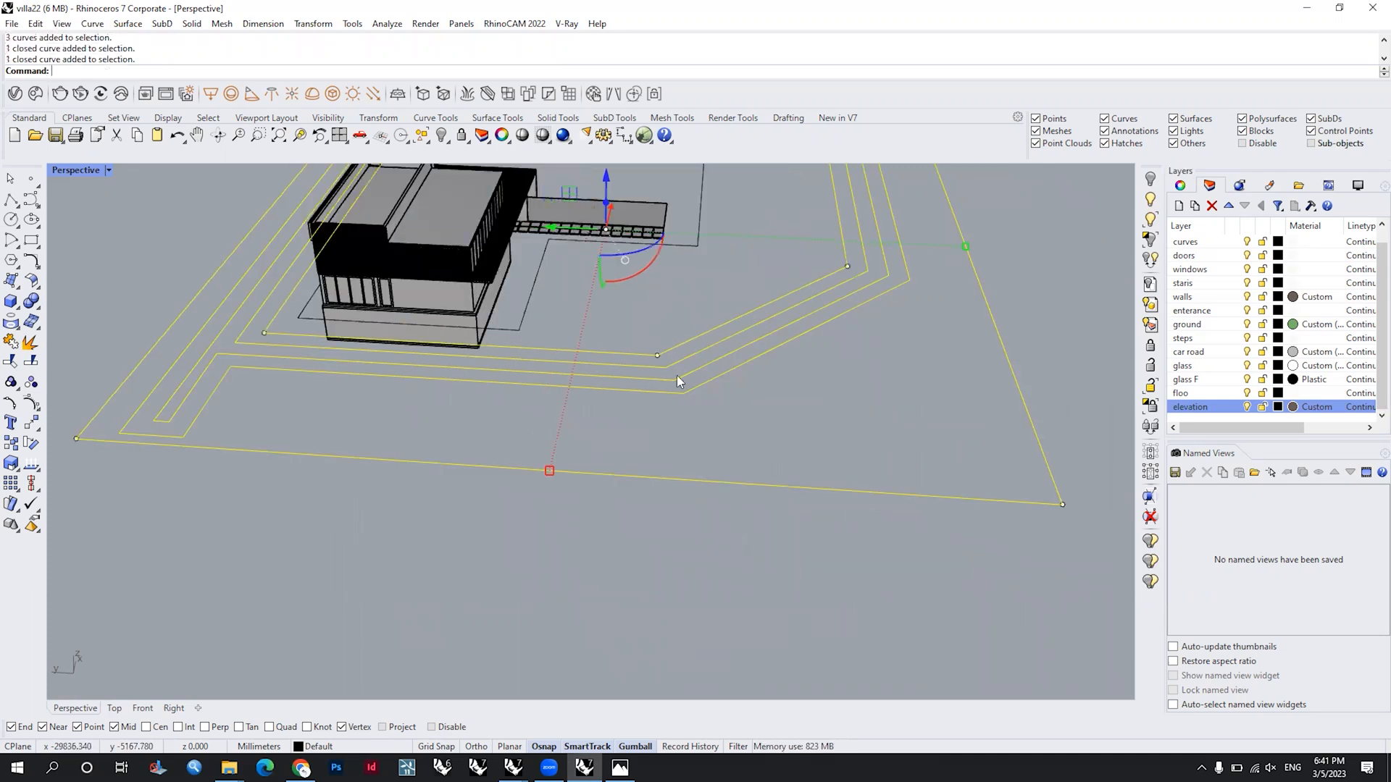
Step: Try lowering the five selected site outlines by 100 mm along Z, and undo the move
right_drag(677, 375, 720, 456)
click(655, 241)
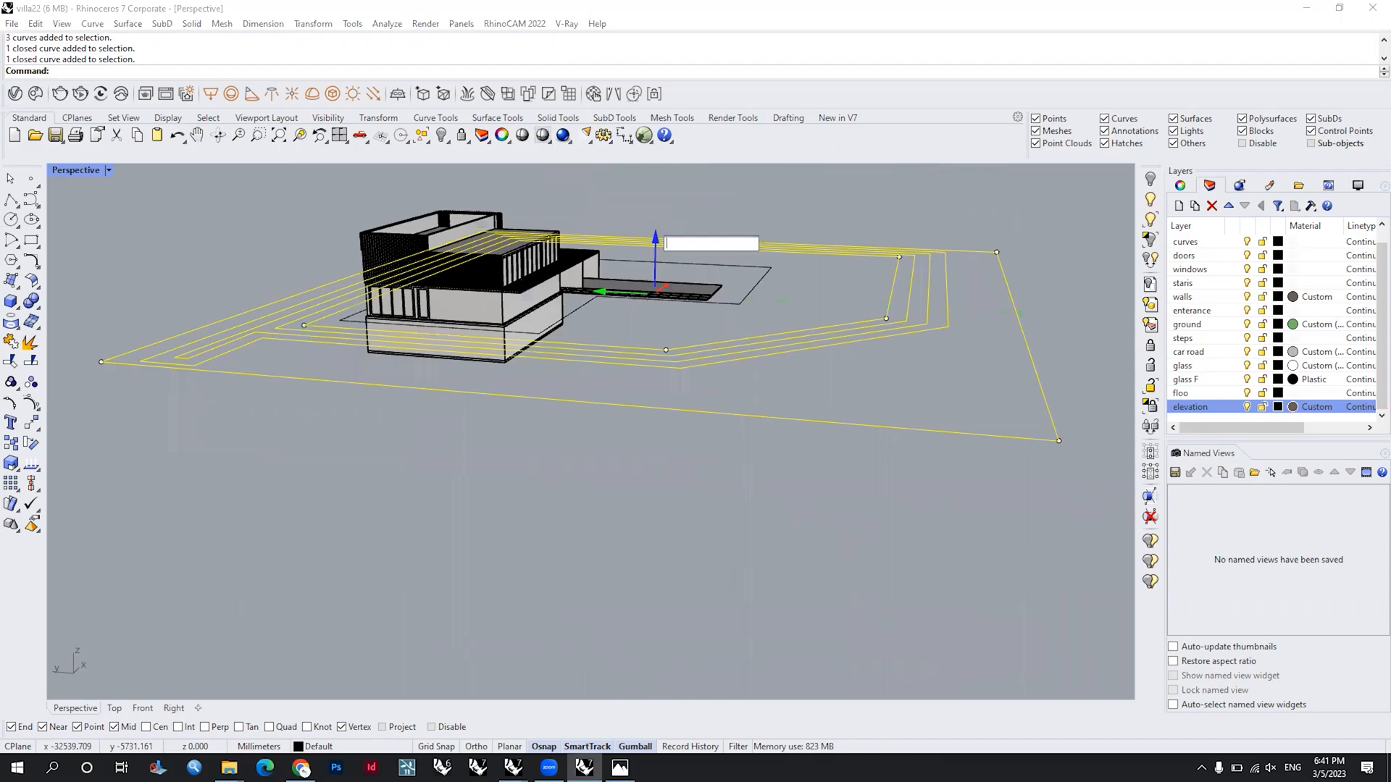
key(Escape)
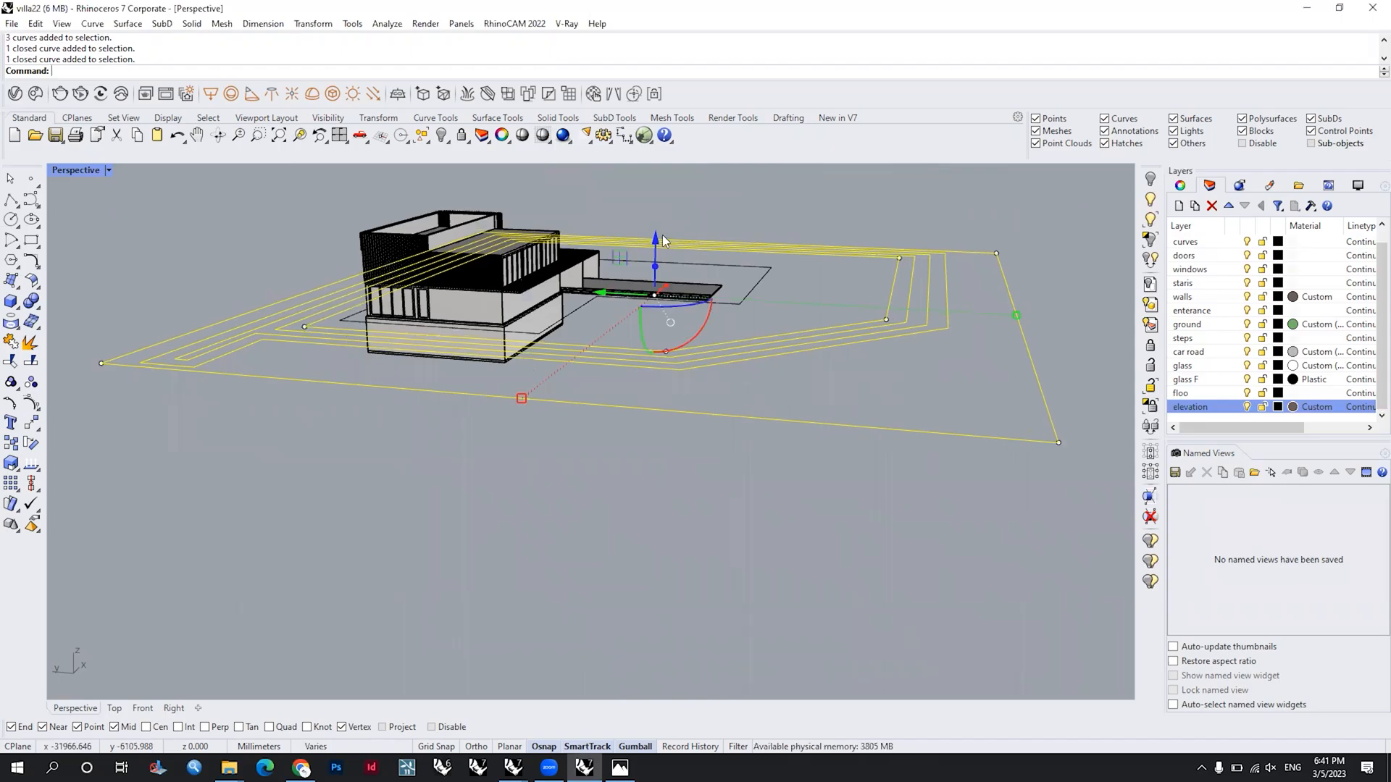
key(ctrl+z)
click(659, 268)
text(-)
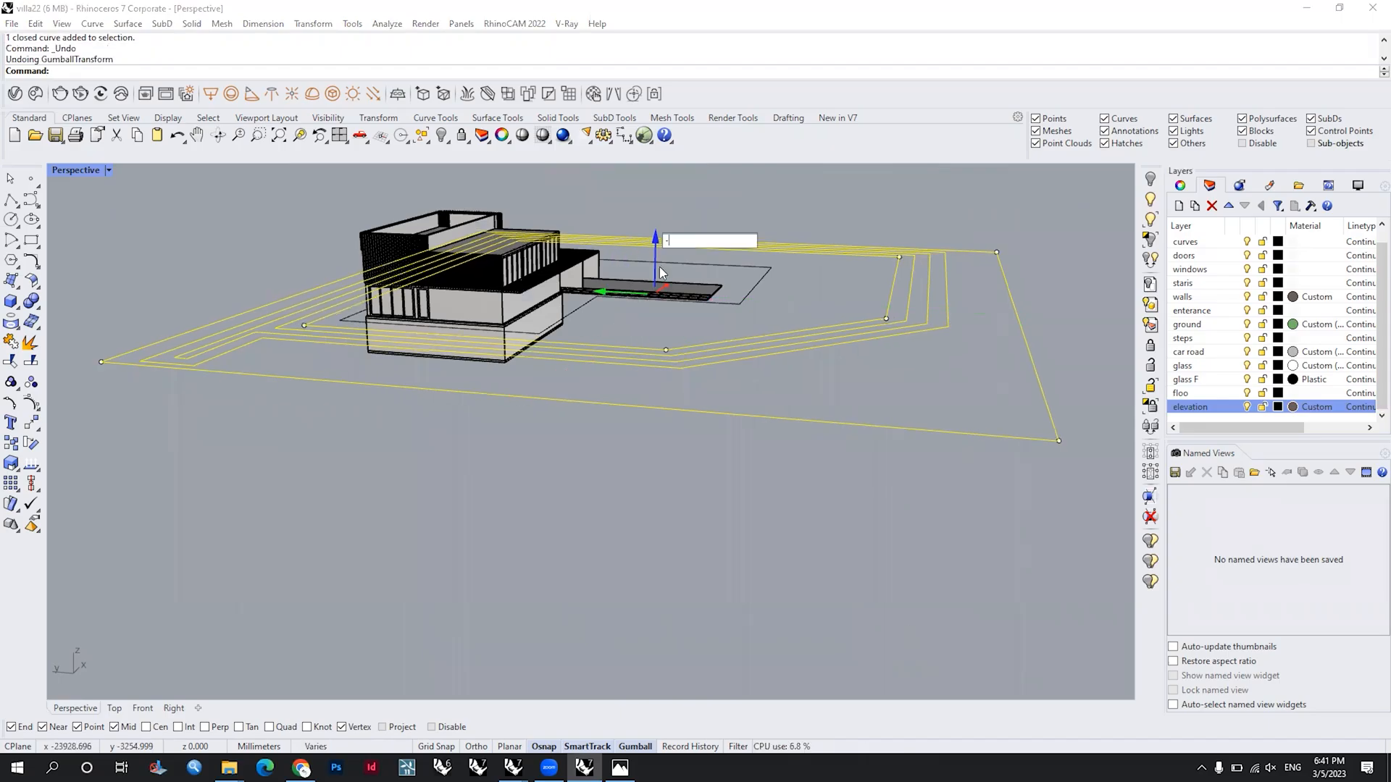
text(1000)
key(Return)
mouse_move(587, 324)
right_down()
mouse_move(601, 307)
mouse_move(585, 326)
right_up()
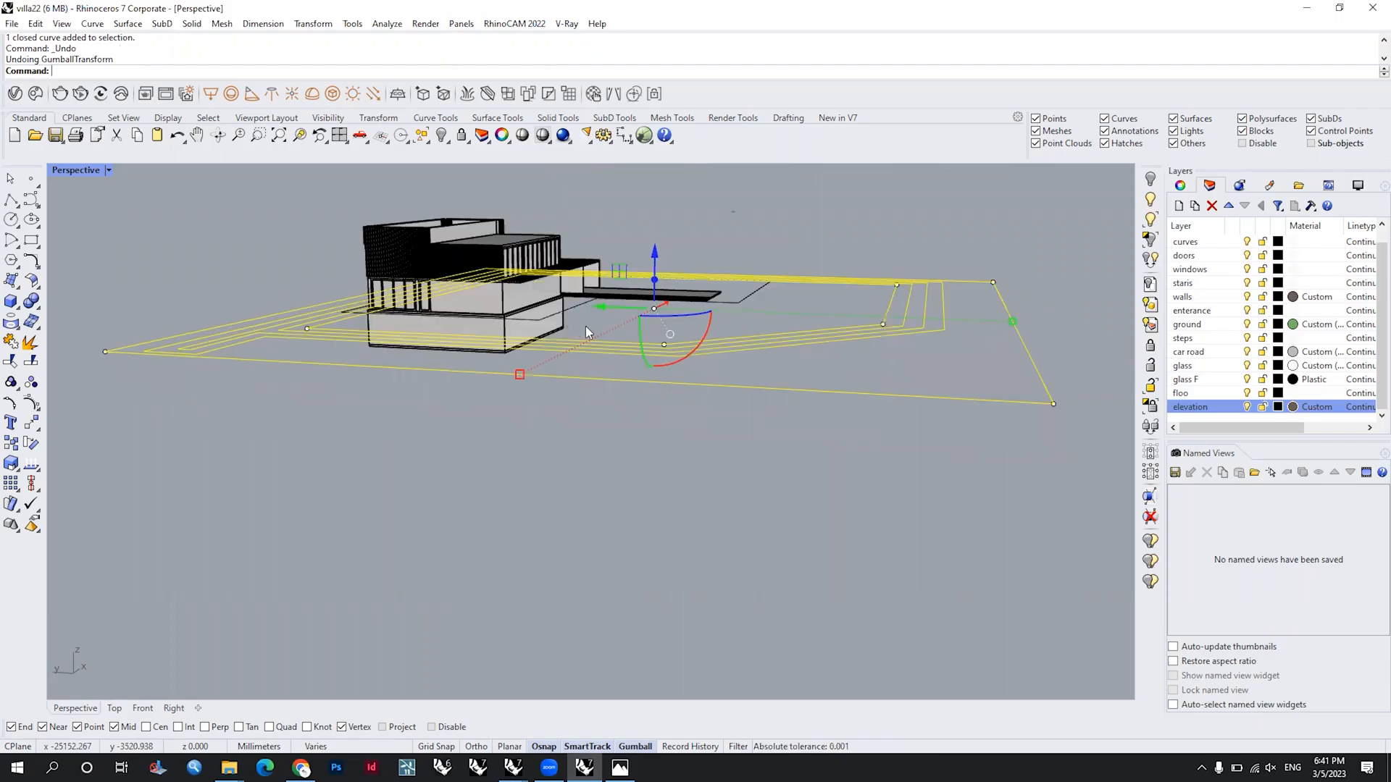
key(ctrl+z)
Step: Lower the five outlines in Z by one terrace height, repeatedly excluding the innermost selected outline and lowering the rest by the same amount
click(657, 246)
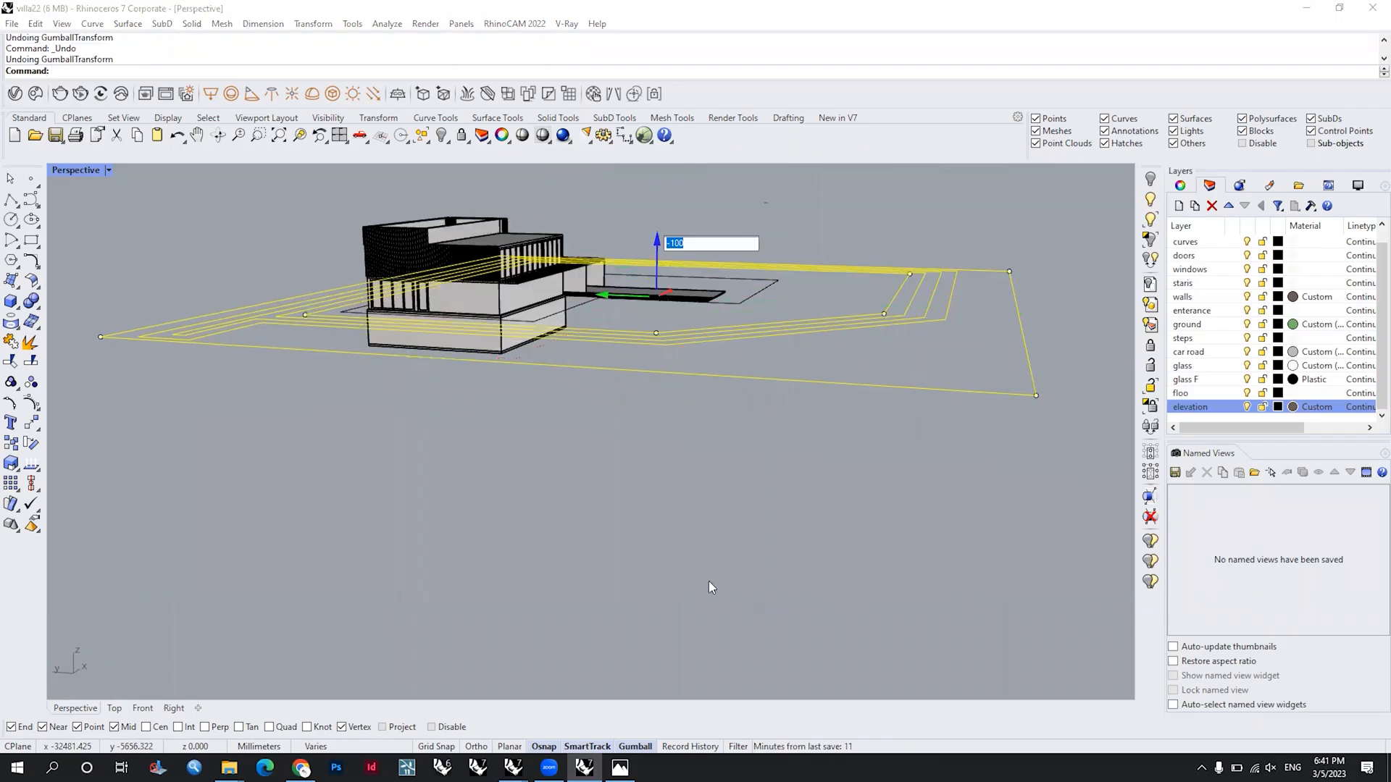
key(Return)
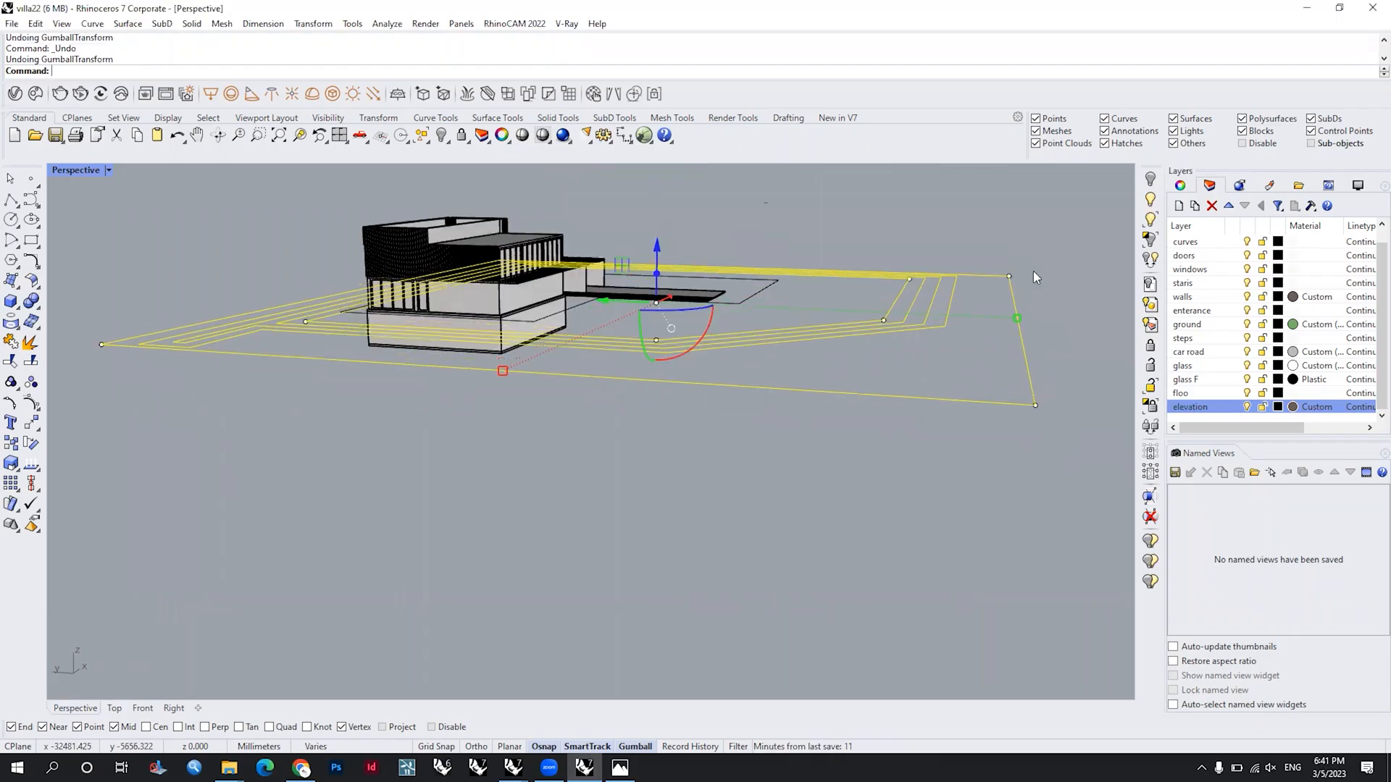
ctrl+click(713, 267)
click(655, 246)
key(Return)
ctrl+click(910, 314)
click(658, 251)
key(Return)
ctrl+click(928, 319)
click(658, 255)
key(Return)
ctrl+click(942, 346)
click(657, 262)
key(Return)
key(Escape)
right_drag(703, 449, 505, 459)
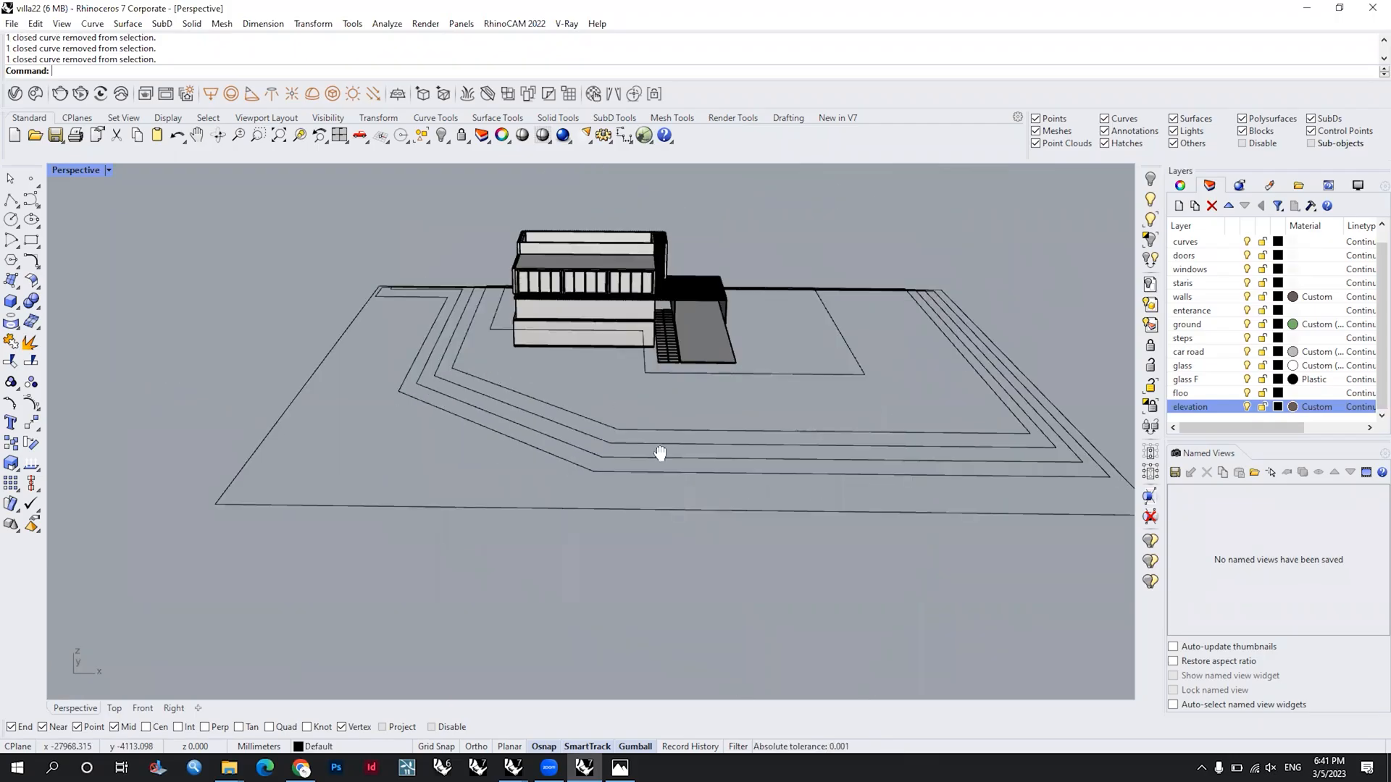
right_drag(660, 454, 672, 391)
scroll(661, 407, up, 3)
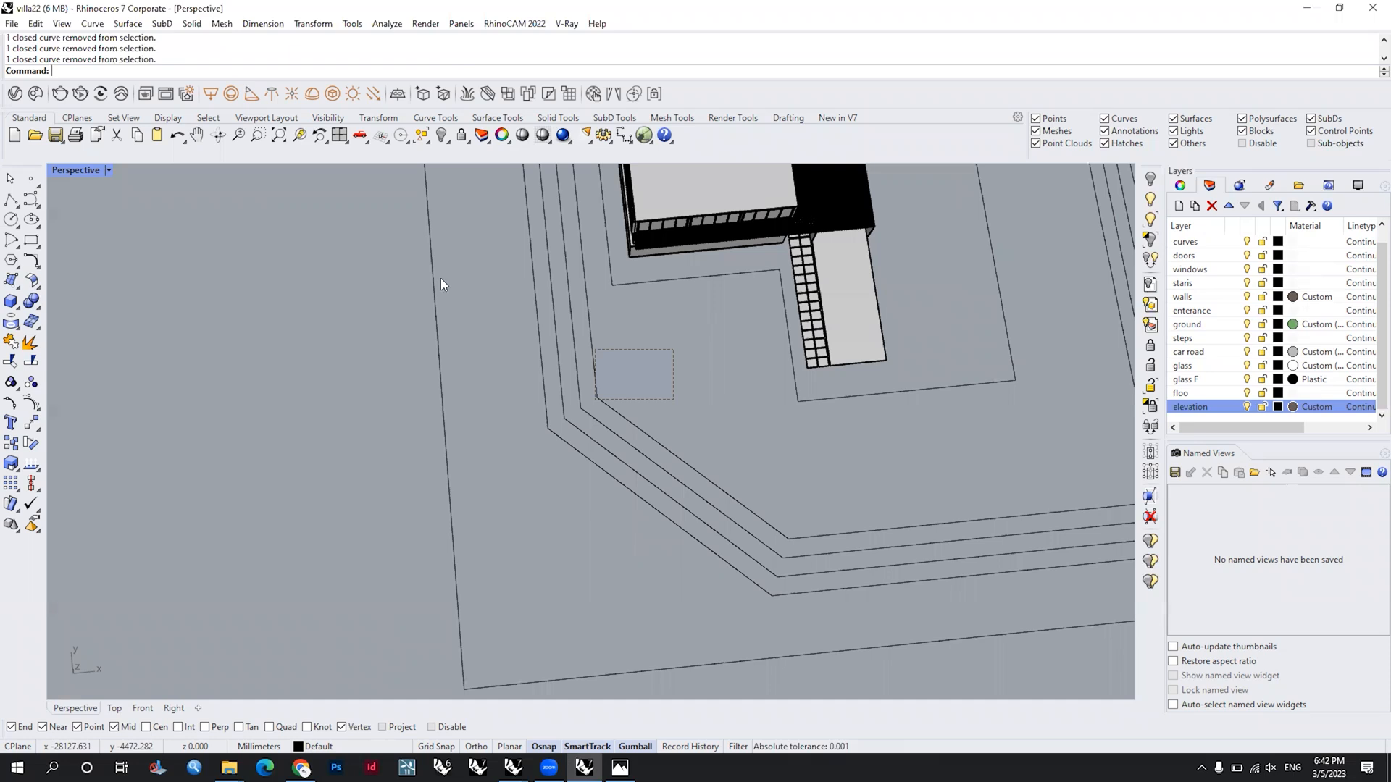
drag(673, 399, 440, 279)
scroll(536, 311, down, 4)
shift+right_drag(592, 425, 590, 500)
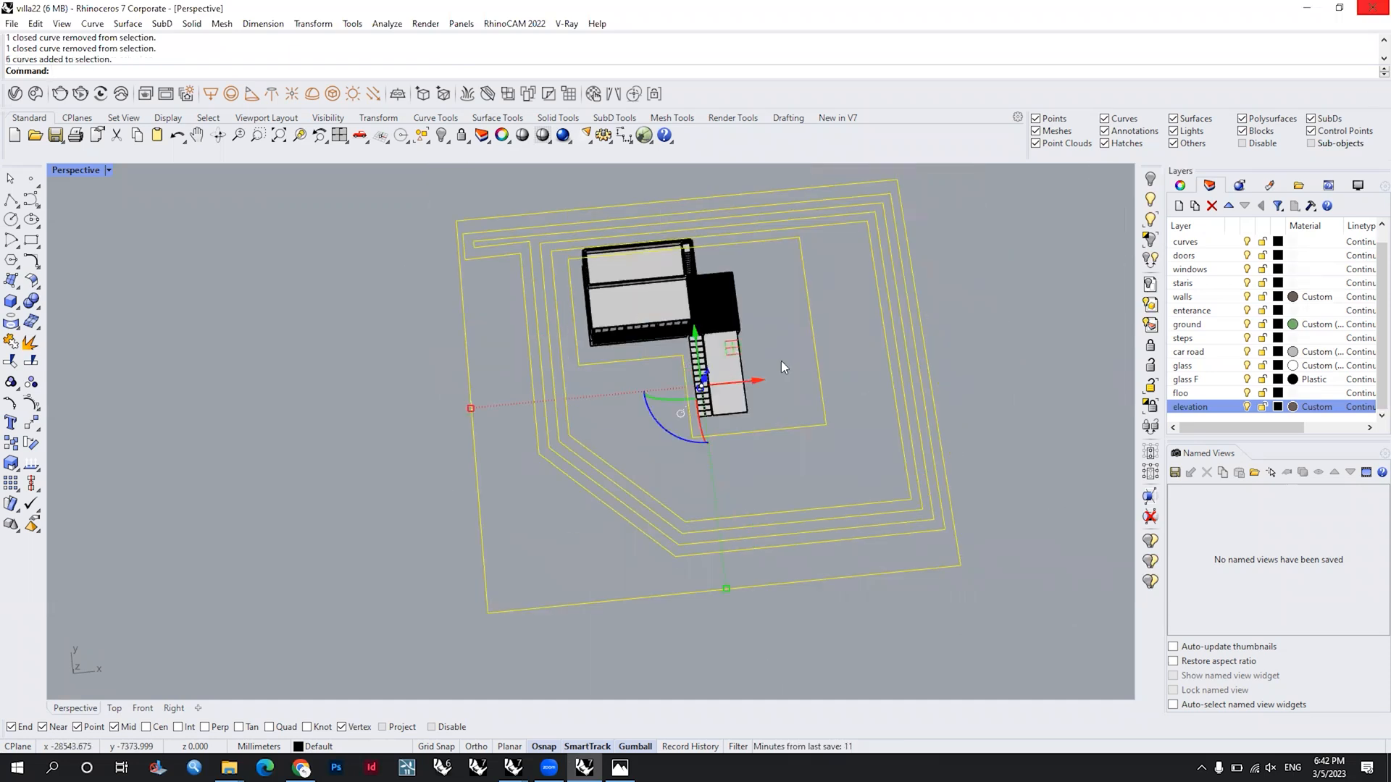
key(Escape)
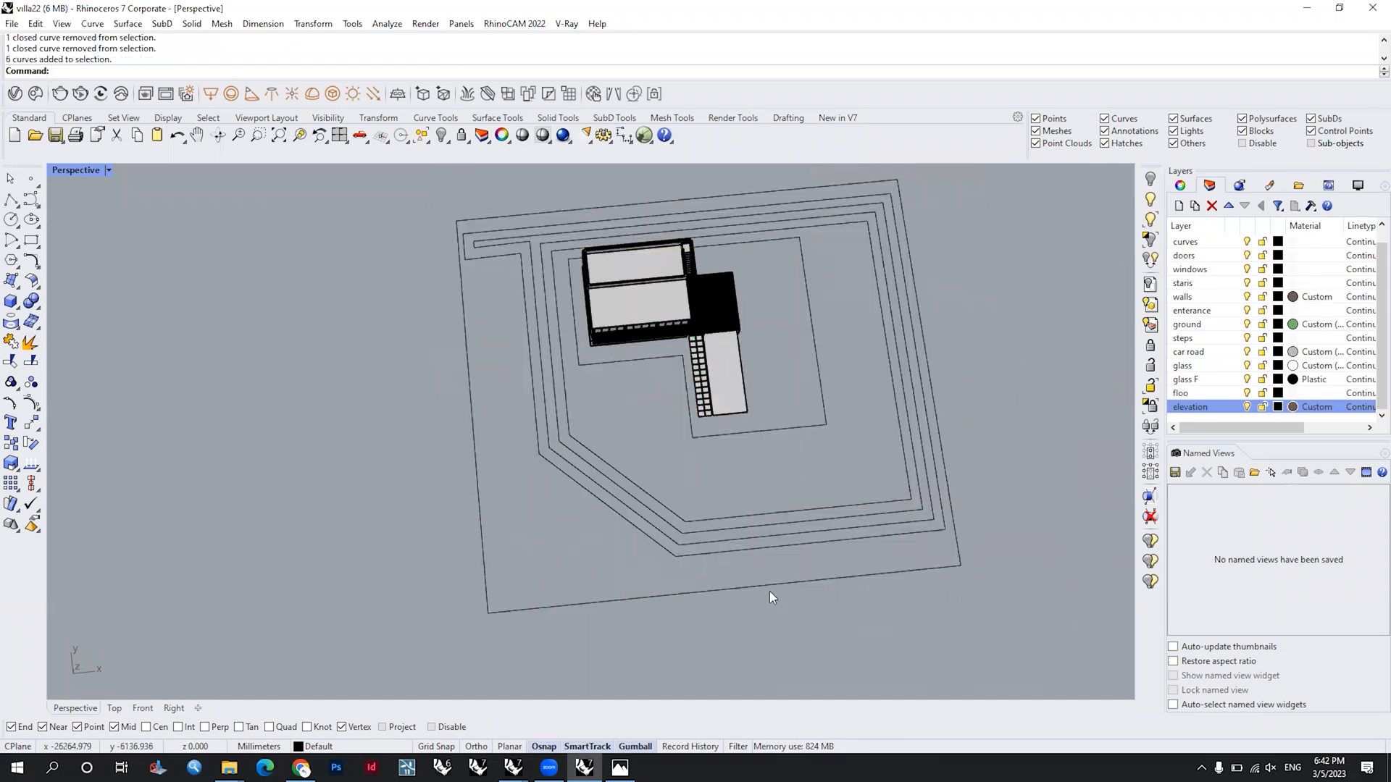
Step: Show the control points of the four middle outlines and move their corner points at the diagonal side toward the nearby site corner
drag(651, 458, 505, 565)
scroll(636, 464, up, 5)
scroll(724, 415, down, 5)
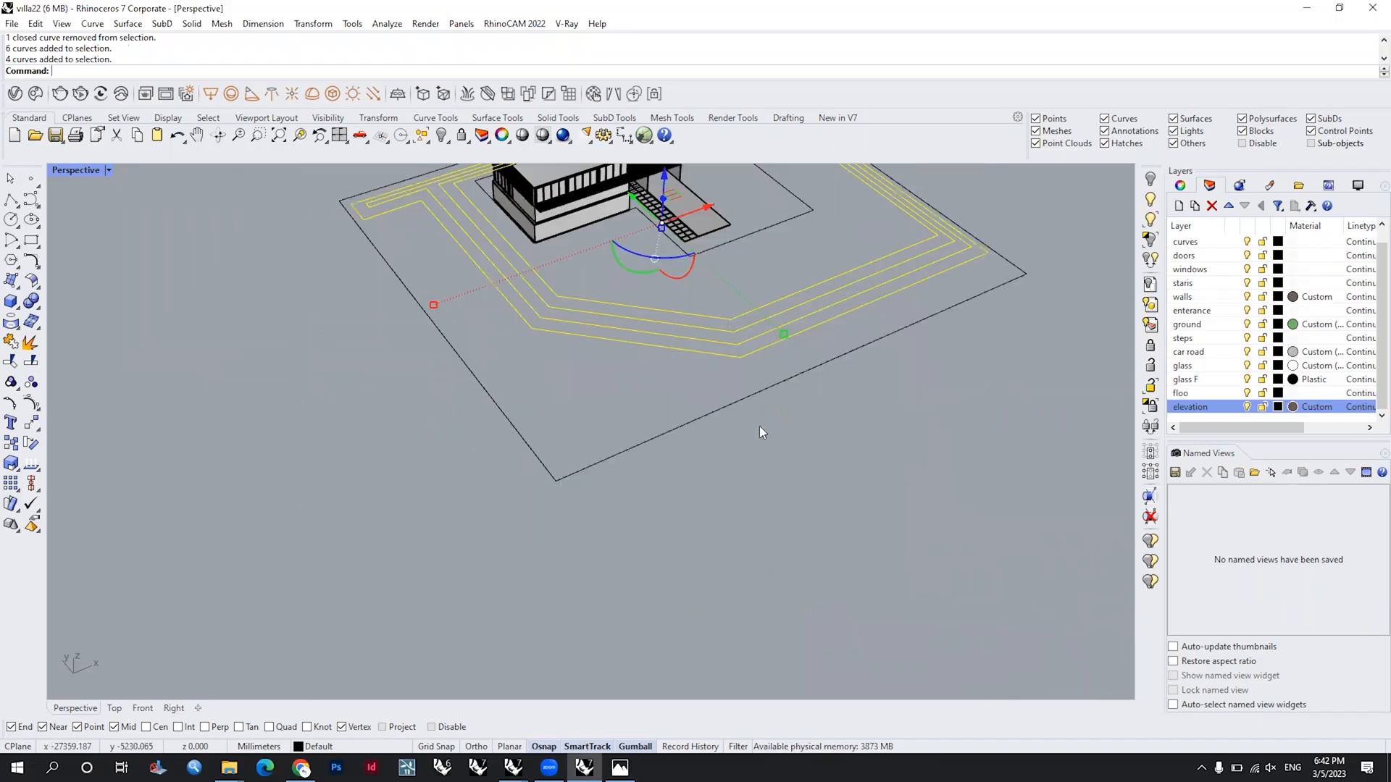
right_drag(761, 426, 295, 382)
click(35, 398)
right_drag(732, 500, 660, 565)
drag(644, 586, 809, 498)
drag(799, 531, 562, 468)
drag(636, 494, 597, 458)
scroll(745, 531, down, 2)
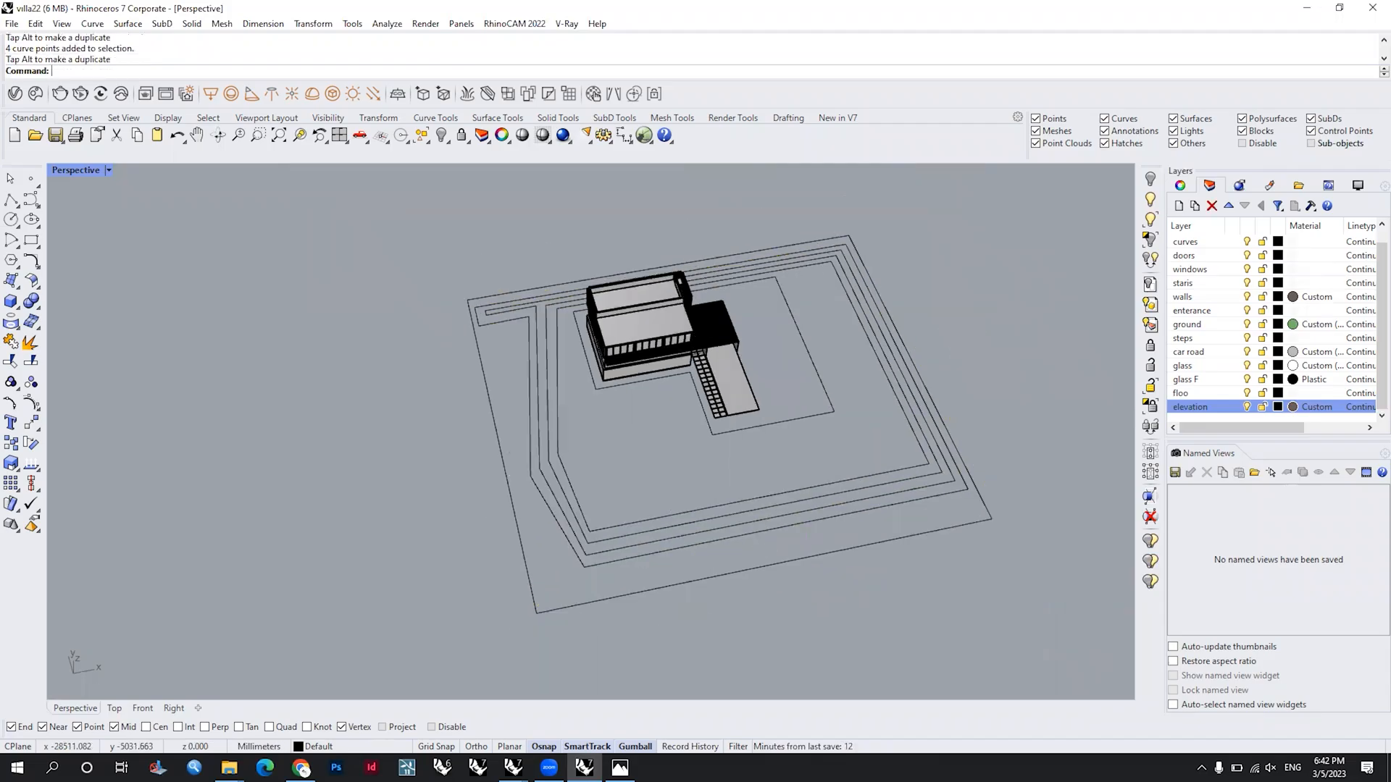
Step: Rebuild the four middle outlines as smooth curves with a point count of 12 and degree 3, deleting the input
drag(688, 570, 646, 500)
click(33, 406)
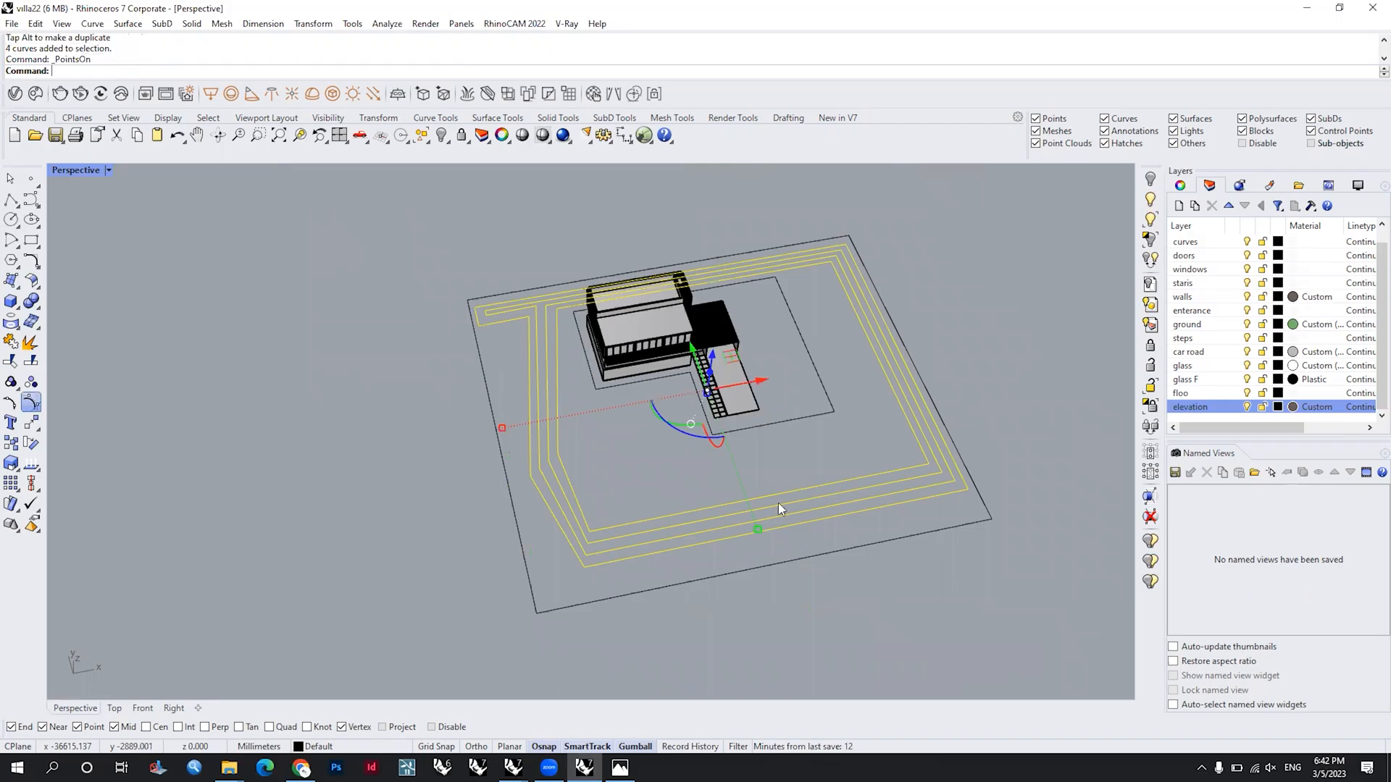
scroll(775, 525, up, 3)
key(Escape)
text(rebuild)
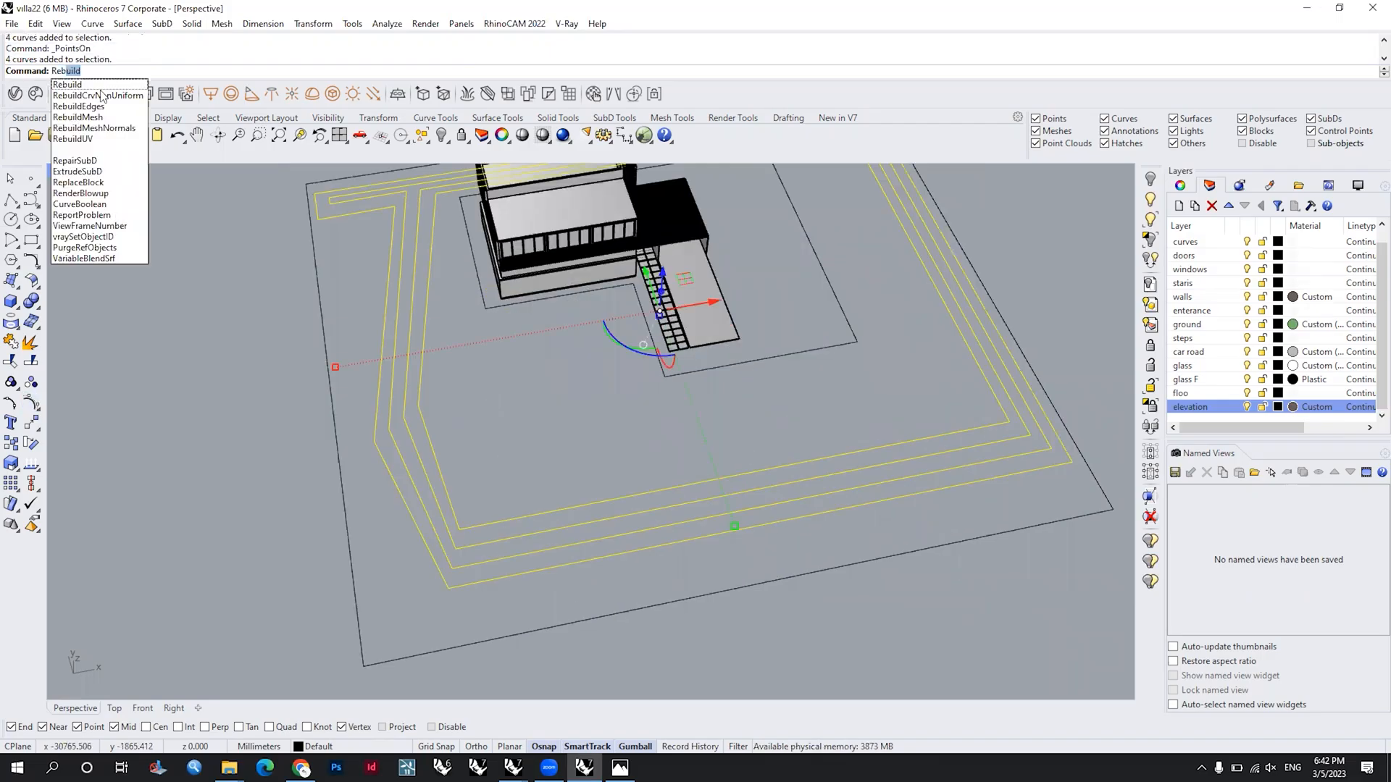
key(Return)
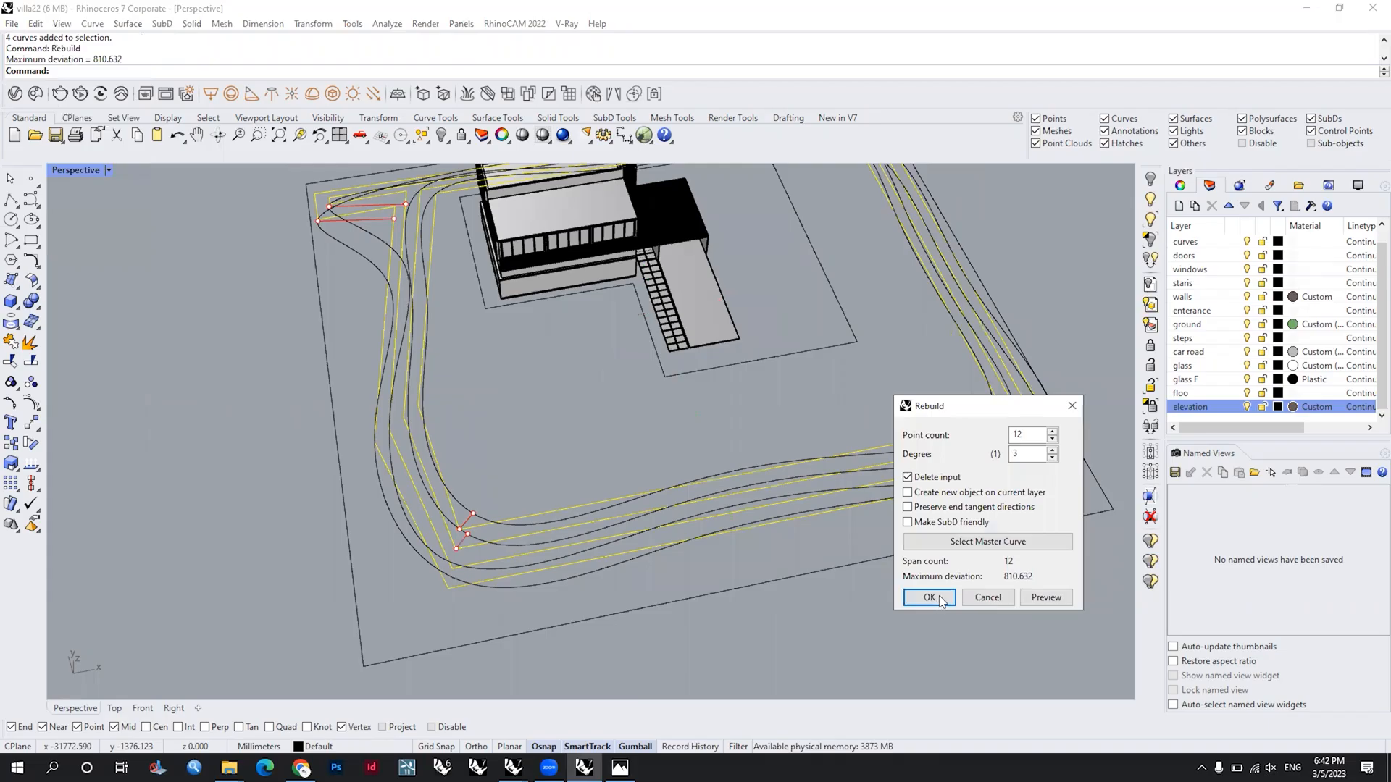
click(930, 597)
Step: Pull the two middle control points on the front side of the innermost rebuilt curve inward toward the villa's ramp
scroll(844, 486, down, 5)
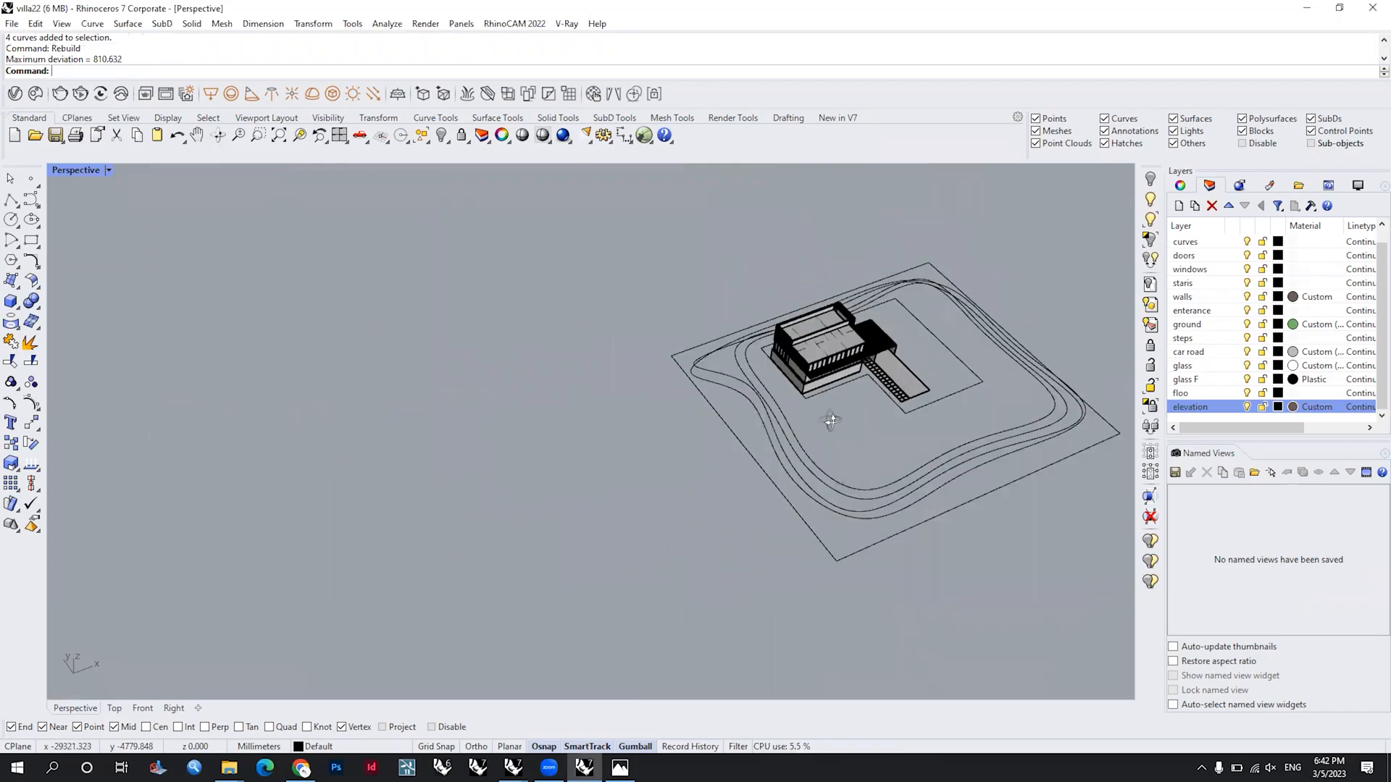
right_drag(831, 421, 911, 433)
click(855, 494)
scroll(855, 483, up, 4)
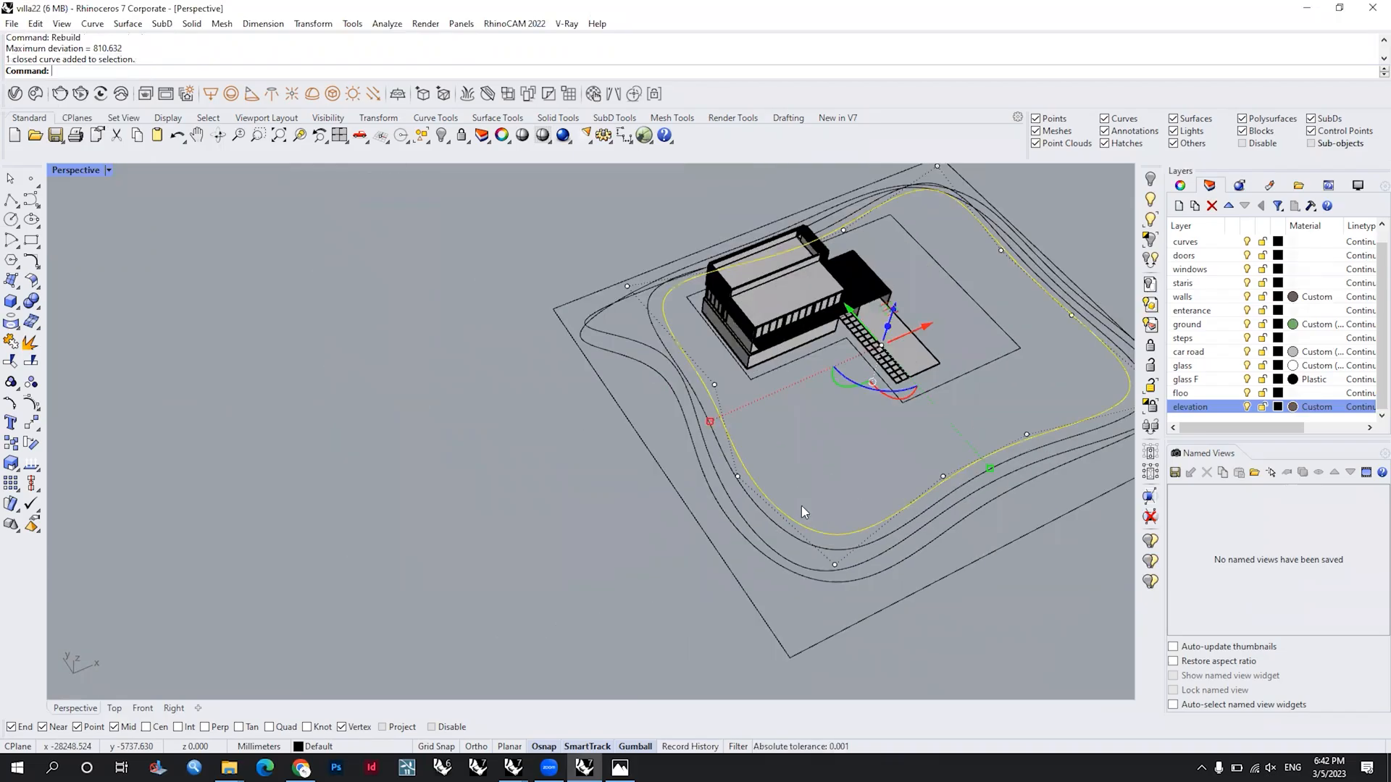
drag(804, 510, 1007, 626)
drag(865, 510, 854, 472)
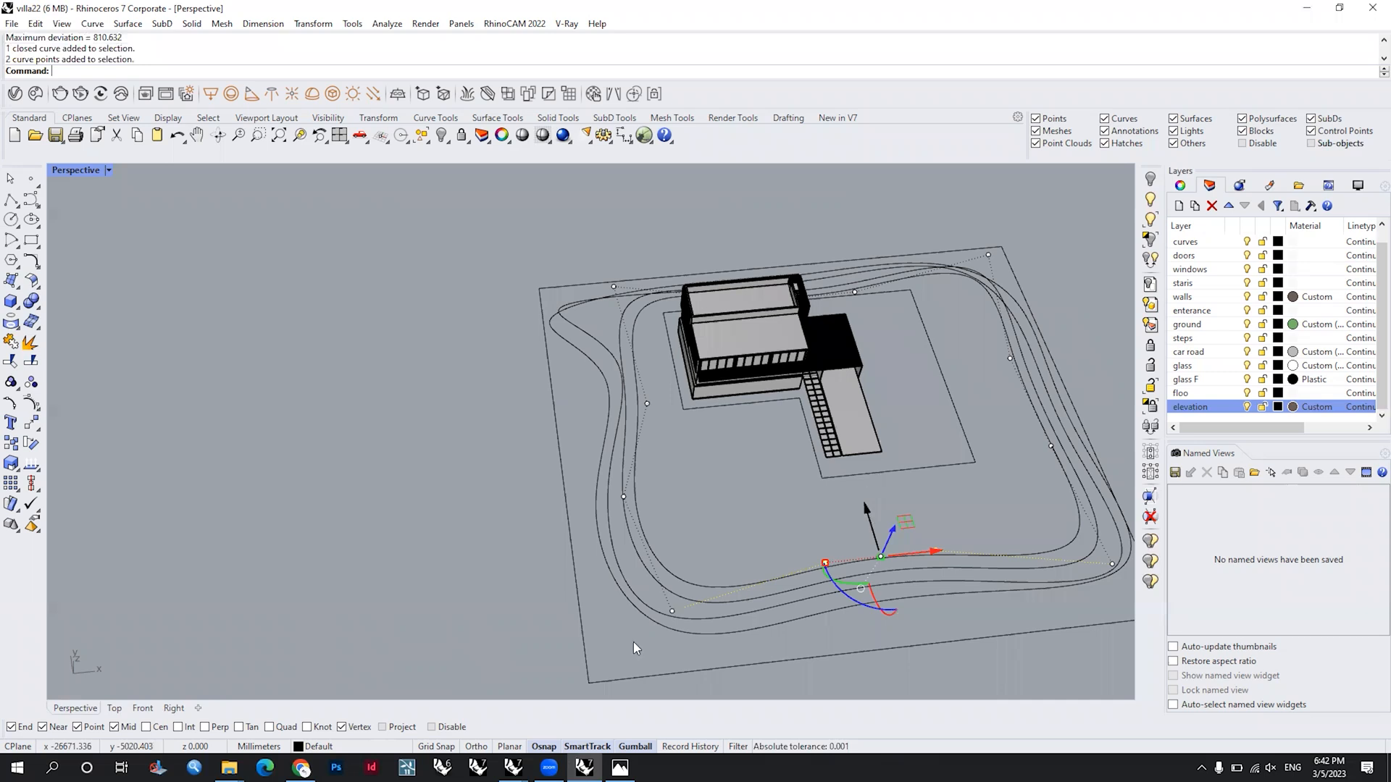
shift+right_drag(724, 630, 716, 531)
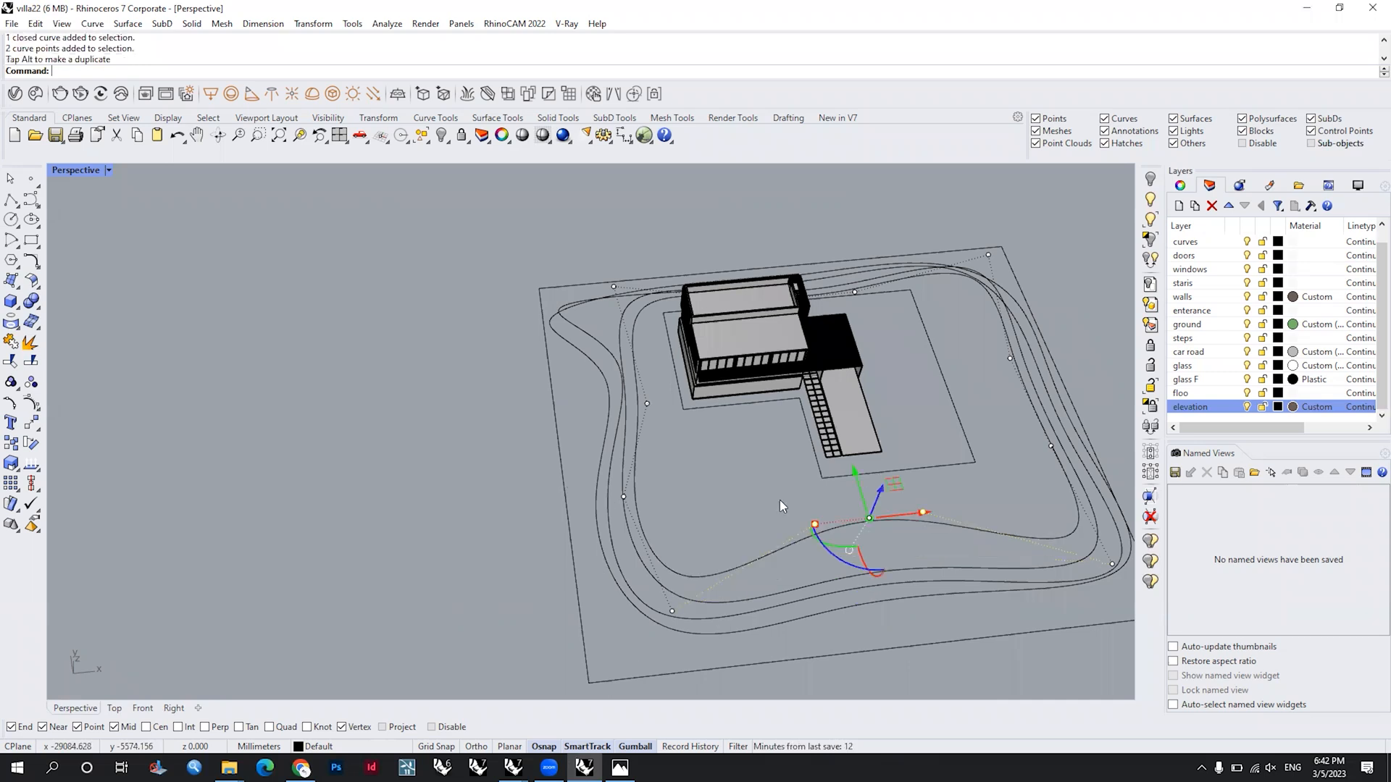
Step: Shift the corresponding pair of front control points on the other three rebuilt curves inward, following the innermost curve's bend
click(779, 499)
scroll(797, 471, up, 2)
click(871, 484)
click(871, 496)
drag(1033, 436, 760, 536)
drag(873, 461, 868, 420)
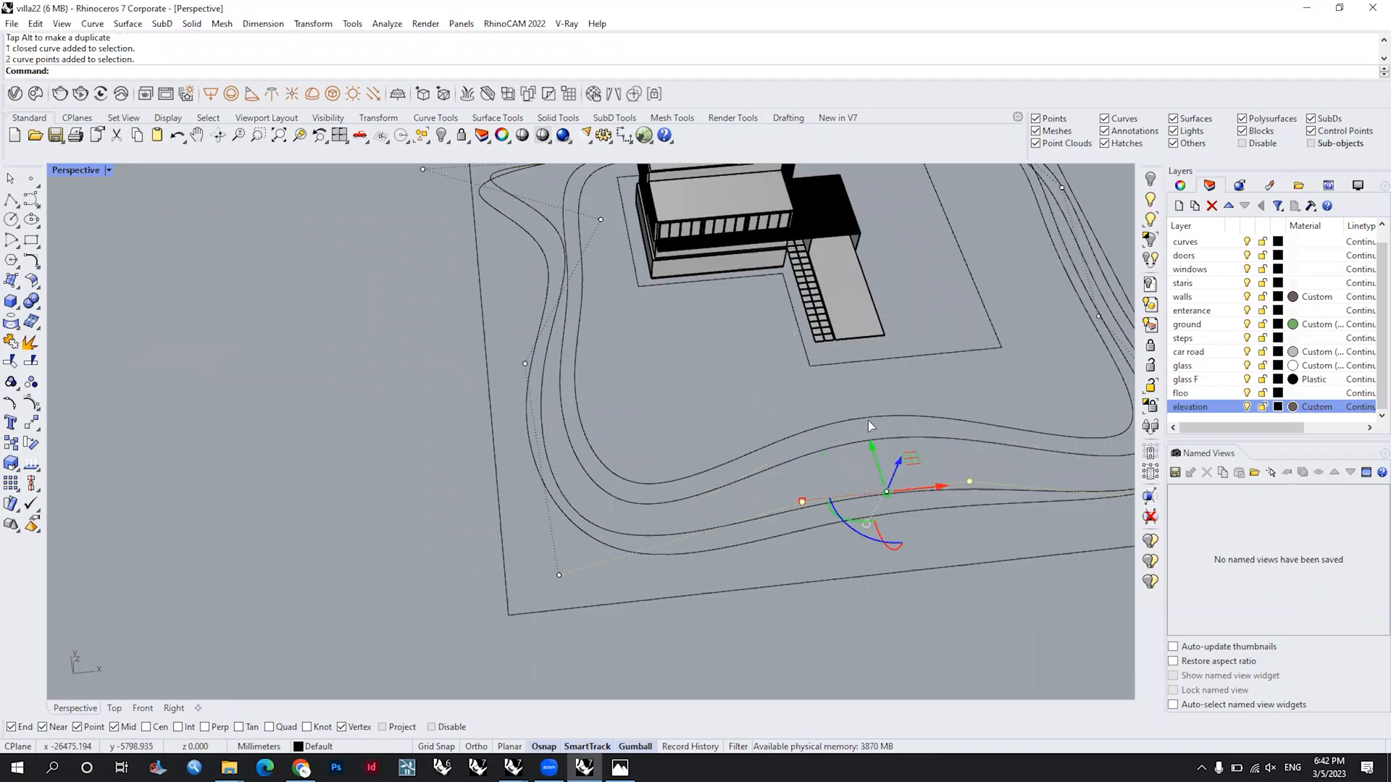
click(875, 519)
drag(783, 564, 1092, 461)
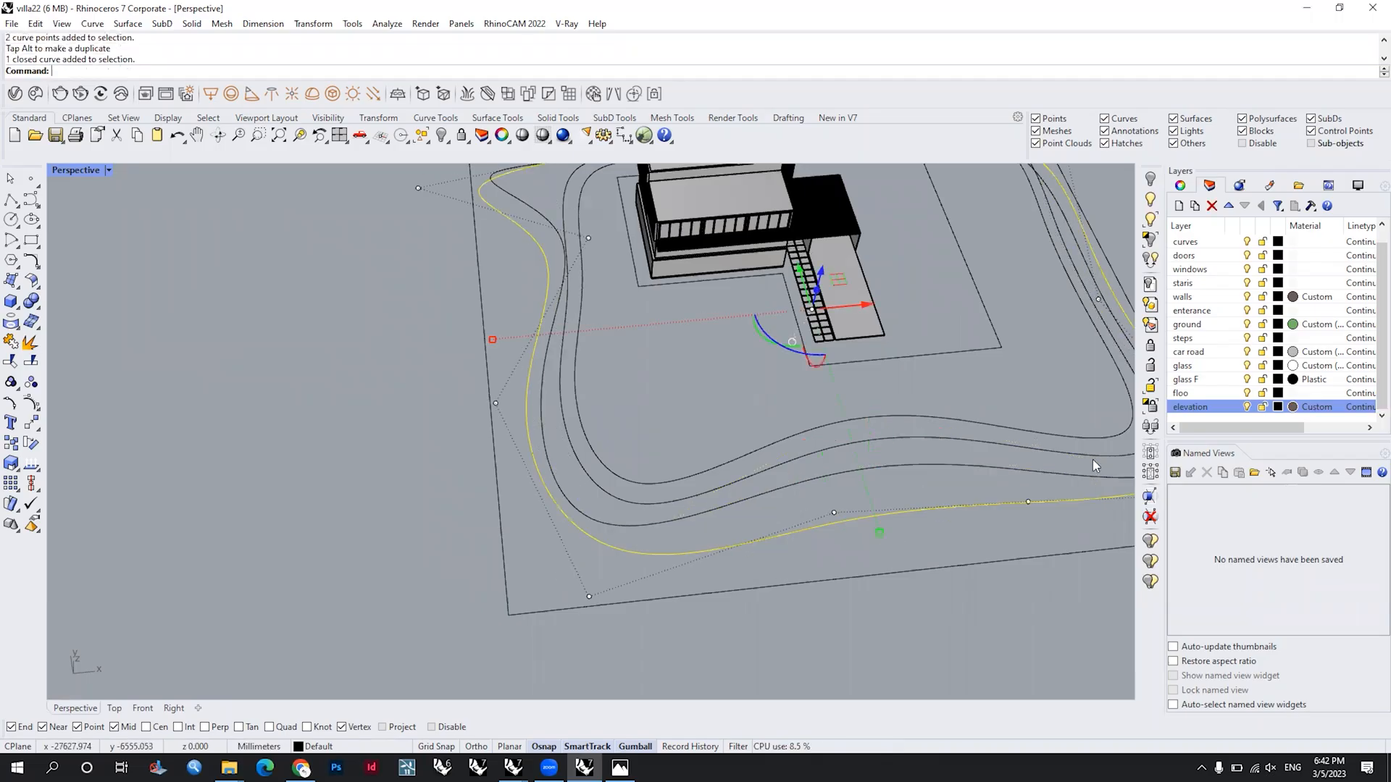
mouse_move(970, 474)
mouse_down()
mouse_move(916, 452)
mouse_move(959, 460)
mouse_up()
click(933, 494)
scroll(933, 494, down, 4)
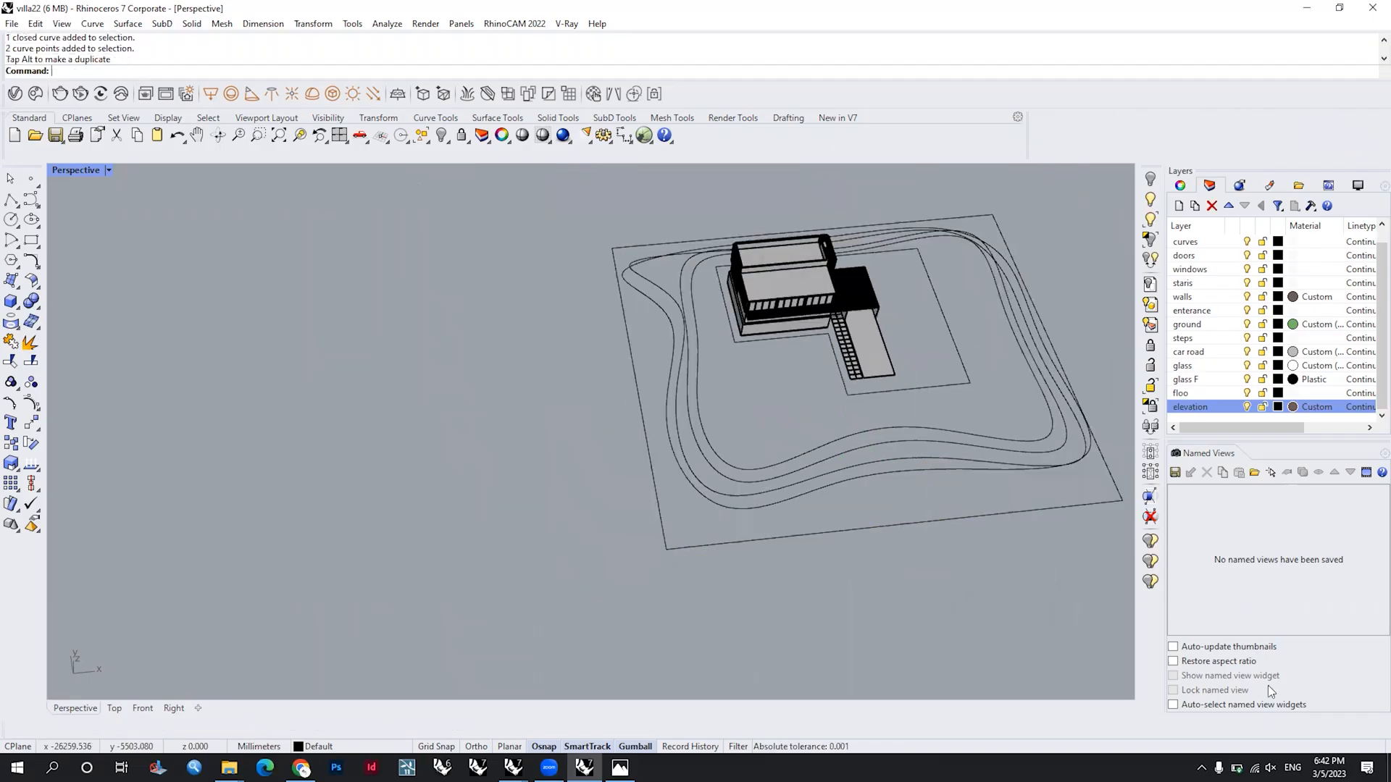
scroll(869, 585, down, 4)
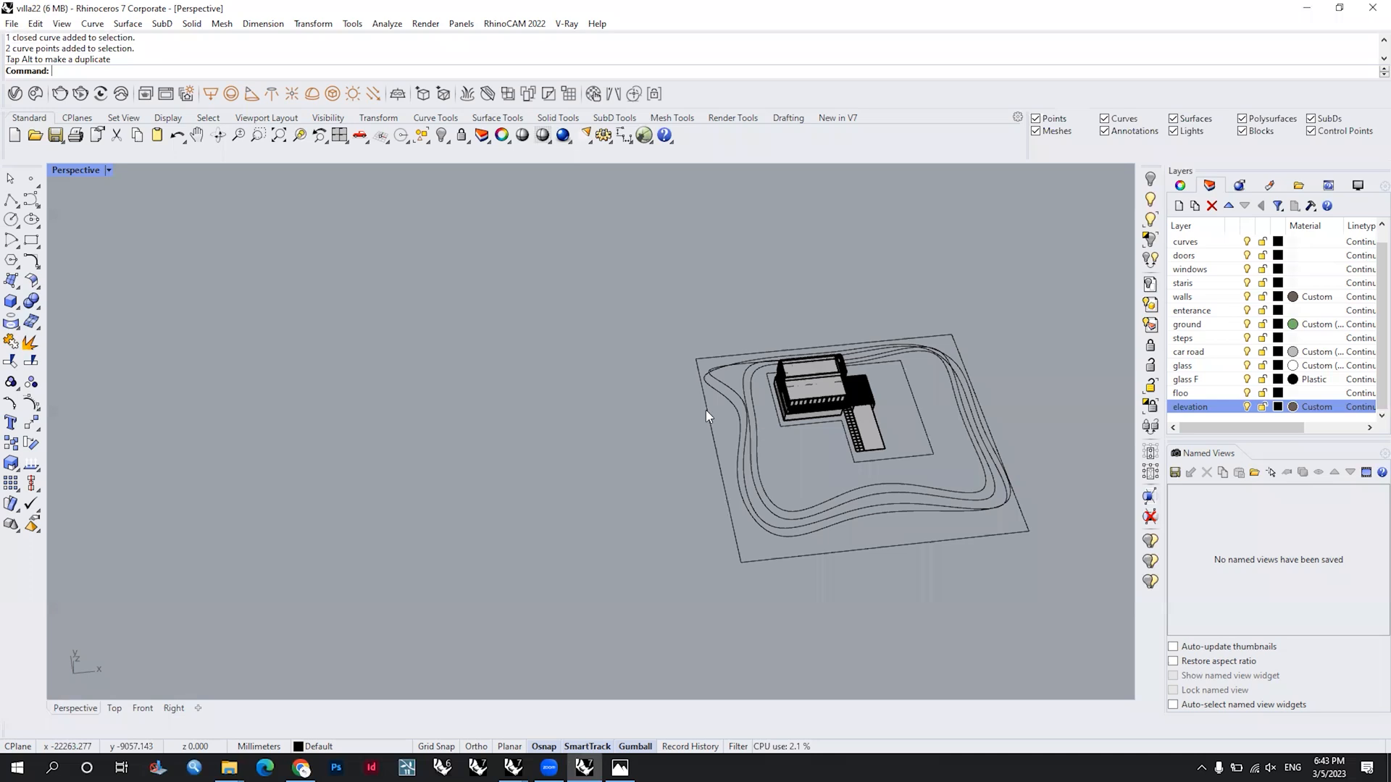
Step: Move a rebuilt curve's corner control point at the site corner nearest the villa to separate the crossing contours
right_drag(705, 410, 627, 329)
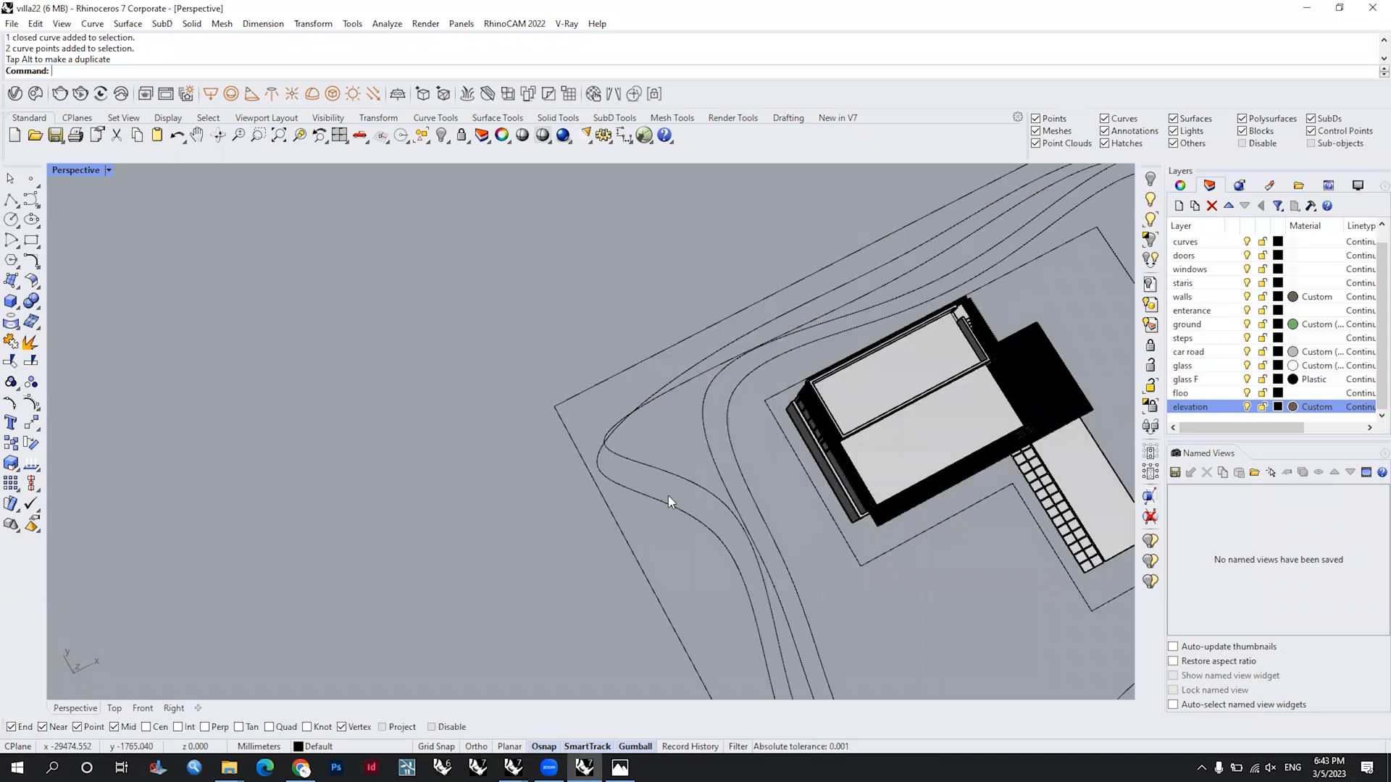
right_drag(587, 510, 657, 423)
scroll(678, 423, up, 5)
click(687, 436)
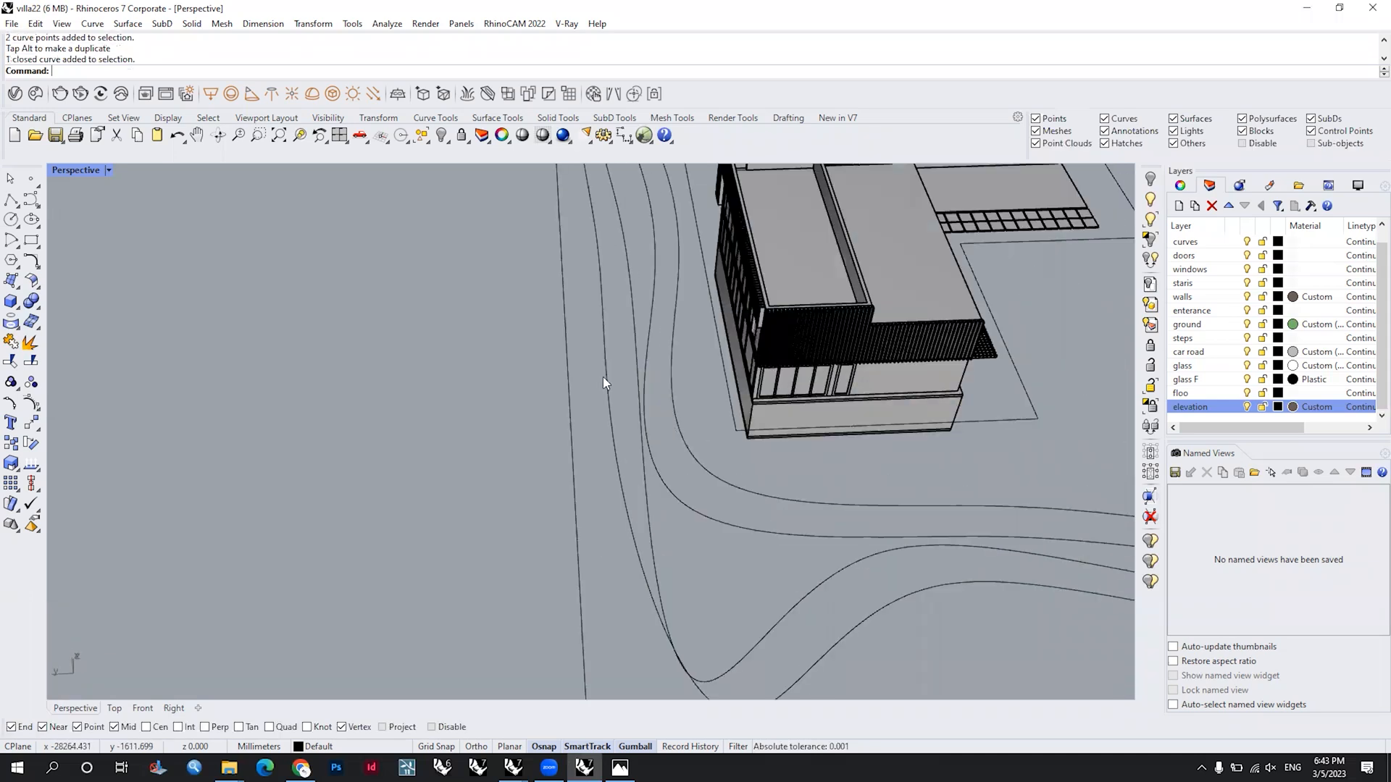
scroll(603, 377, down, 4)
right_drag(542, 483, 551, 471)
click(643, 509)
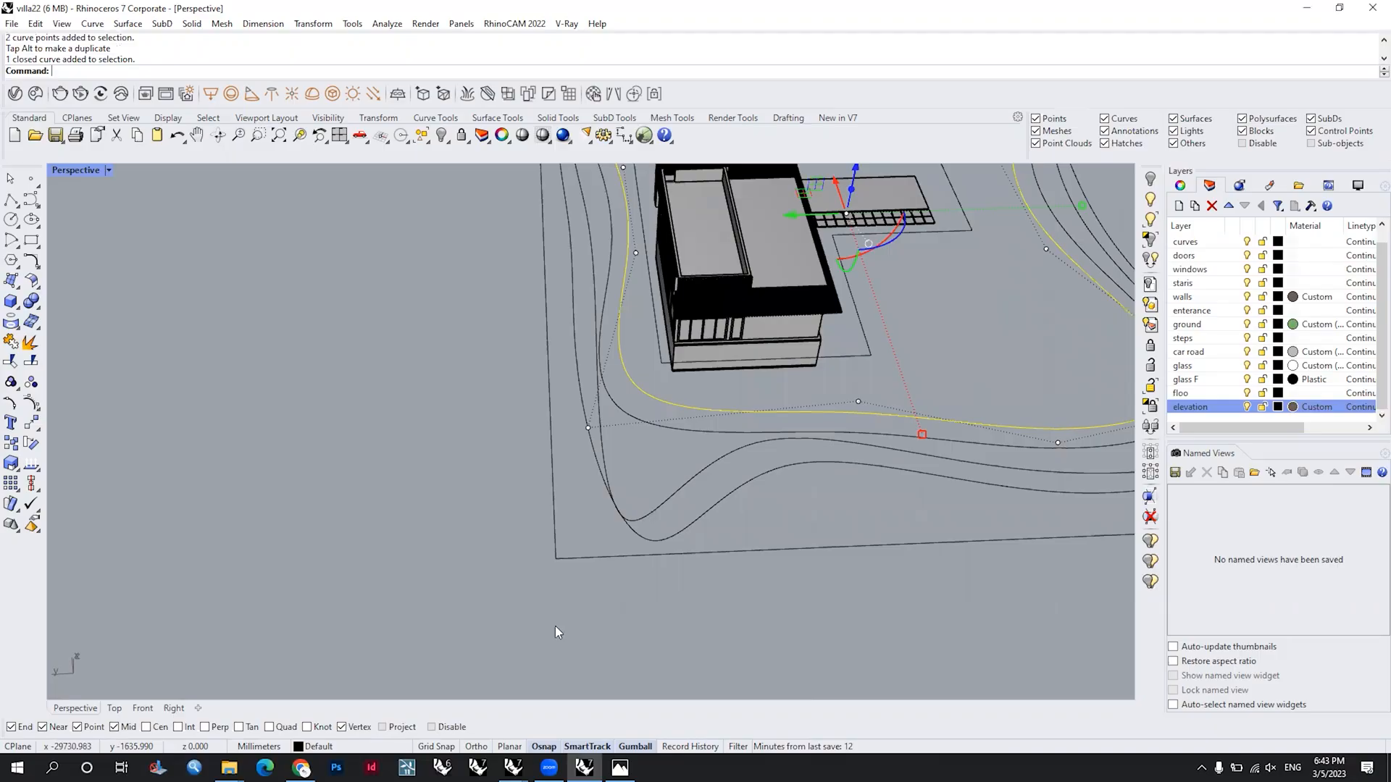
click(605, 614)
drag(566, 588, 578, 525)
right_drag(646, 497, 705, 417)
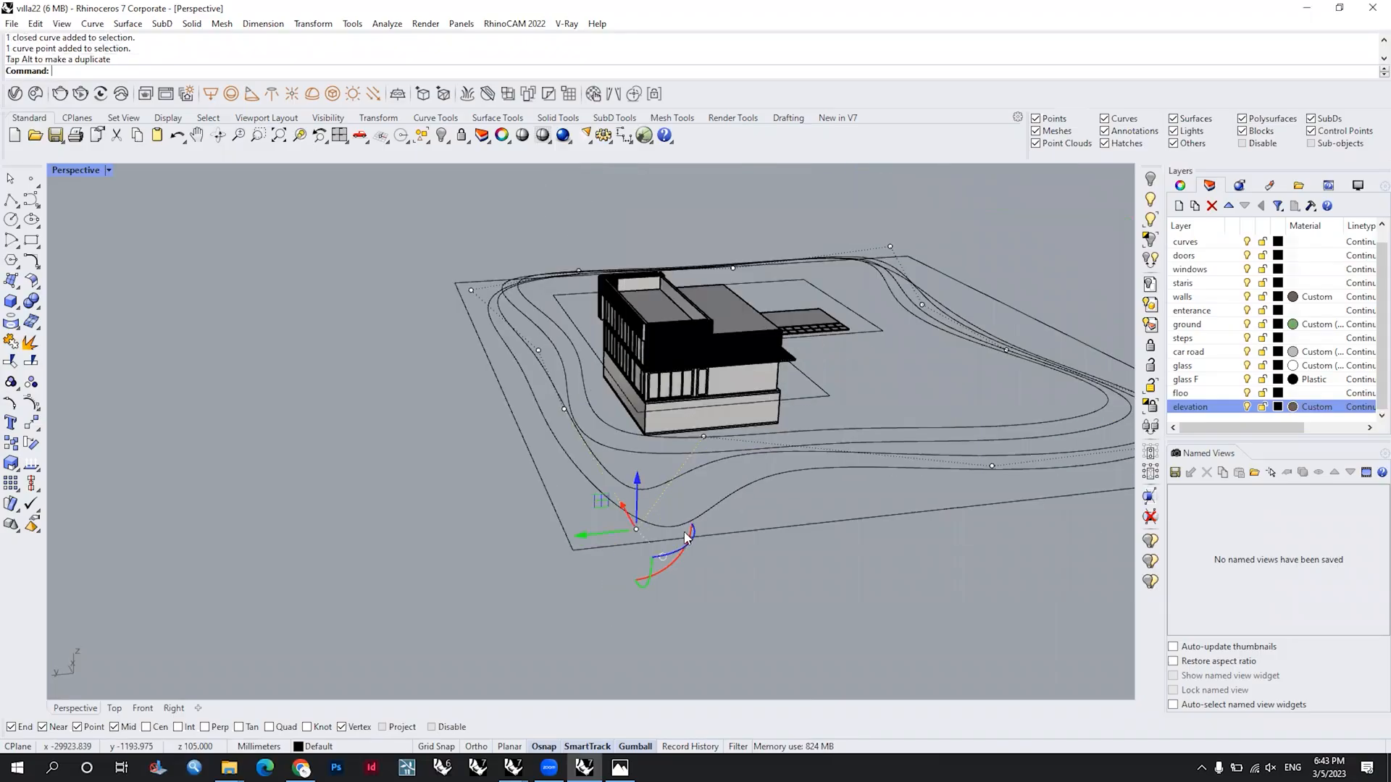
Step: Adjust the corner control points of the outer rebuilt curves so that they spread apart at the site corner nearest the villa
click(683, 532)
right_drag(680, 543, 659, 518)
right_drag(637, 565, 613, 618)
click(642, 535)
click(644, 600)
drag(623, 604, 546, 599)
Step: Move the corner control point of the second-innermost rebuilt curve inward toward the villa to even out the contour spacing
click(623, 424)
scroll(526, 377, up, 3)
click(605, 494)
click(552, 490)
drag(560, 494, 574, 392)
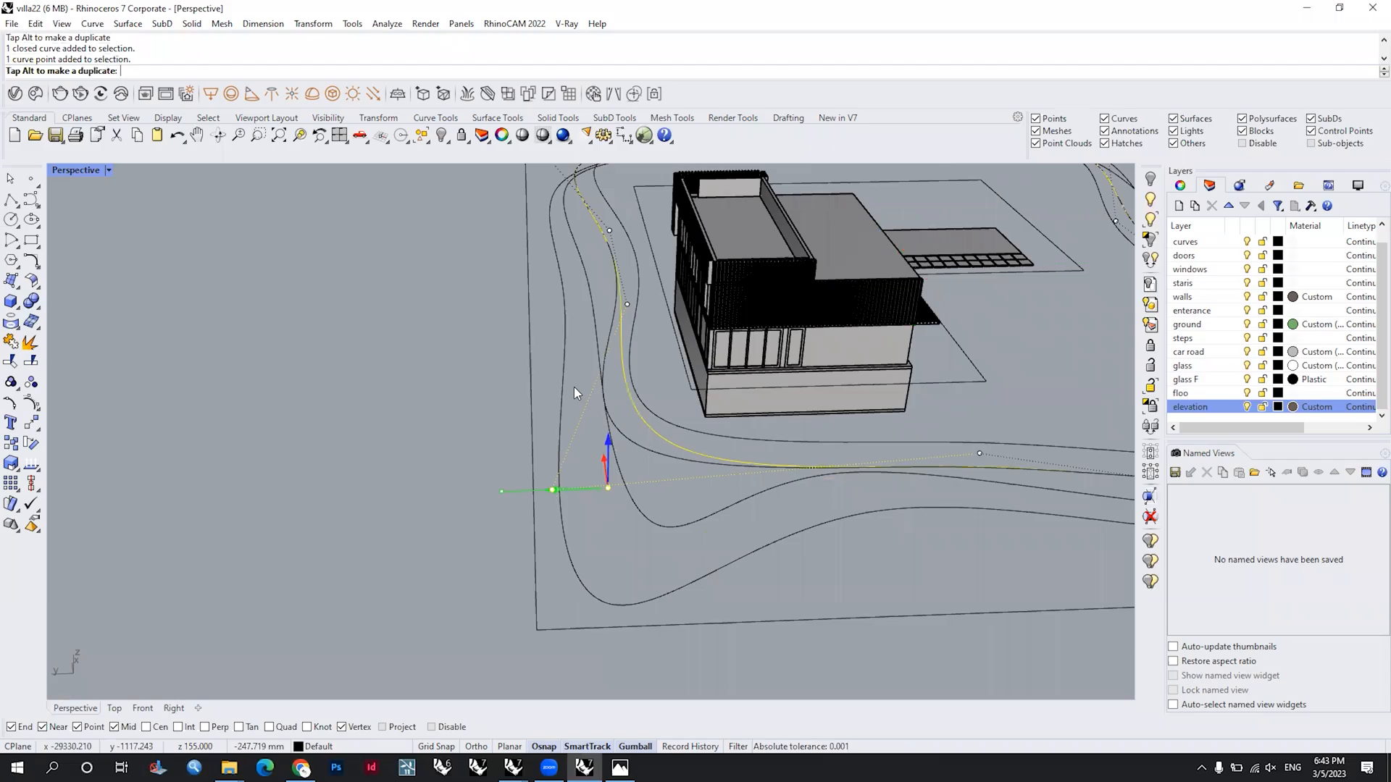
click(682, 409)
Step: Select all six site curves and extrude them -50 mm as solids with ExtrudeCrv
scroll(683, 409, down, 5)
right_drag(822, 426, 779, 486)
scroll(778, 486, up, 5)
key(Escape)
drag(802, 627, 699, 459)
right_drag(700, 460, 737, 375)
shift+click(737, 375)
text(Ext)
key(Return)
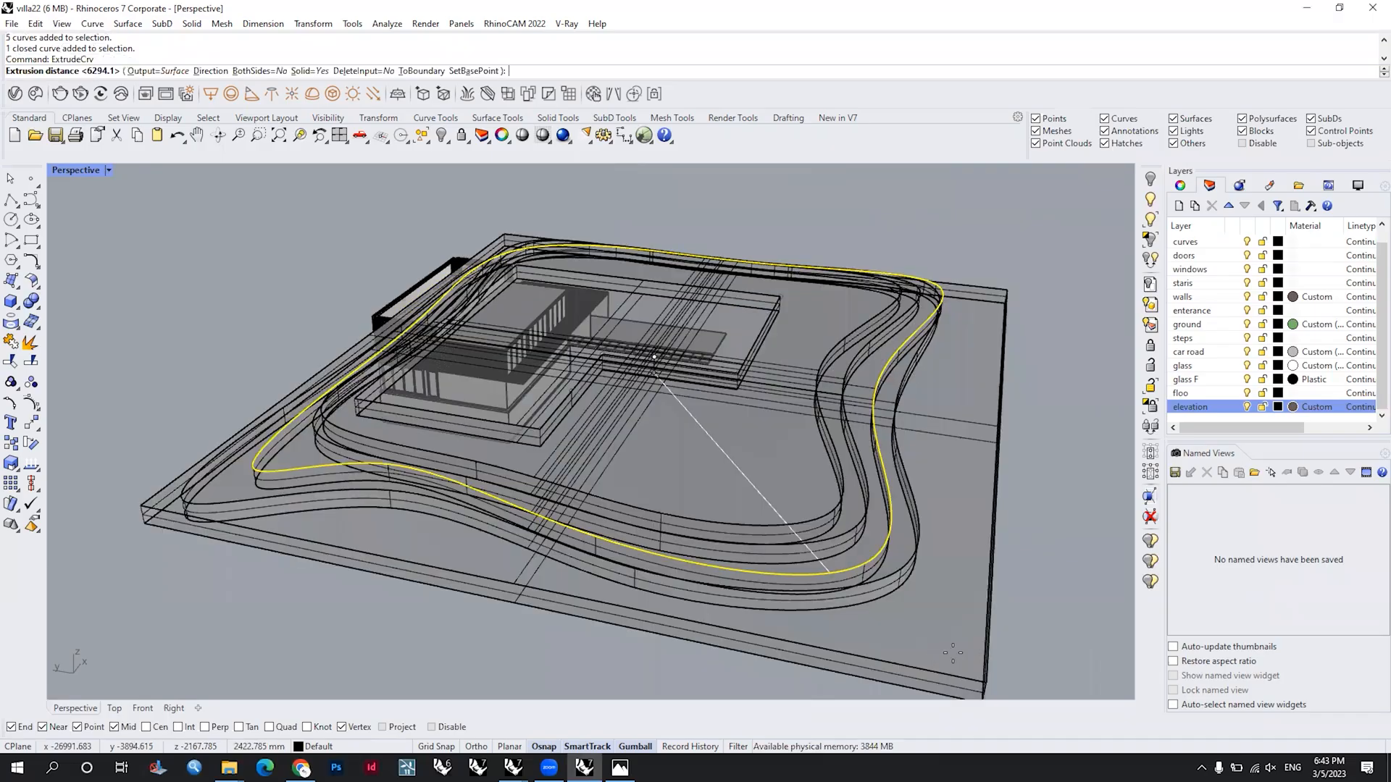
text(-5)
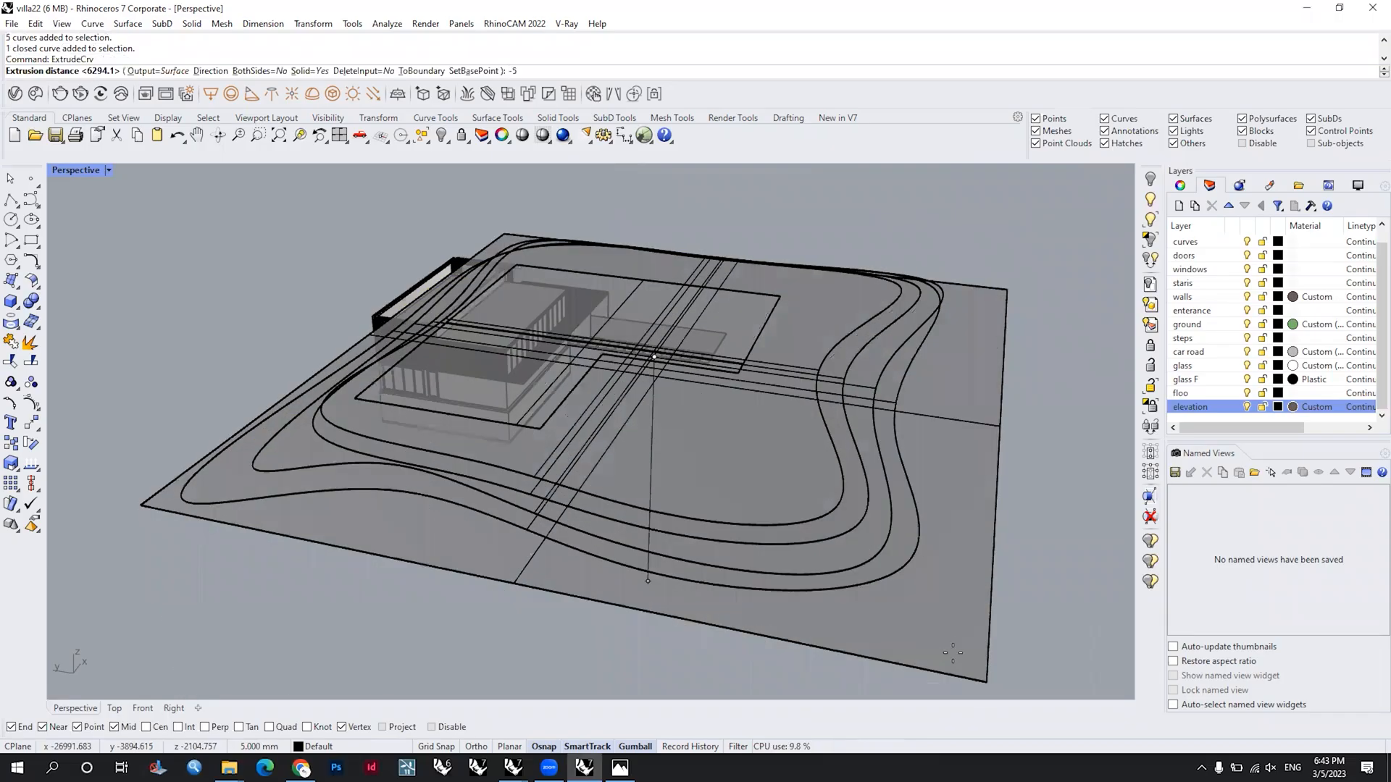
text(0)
key(Return)
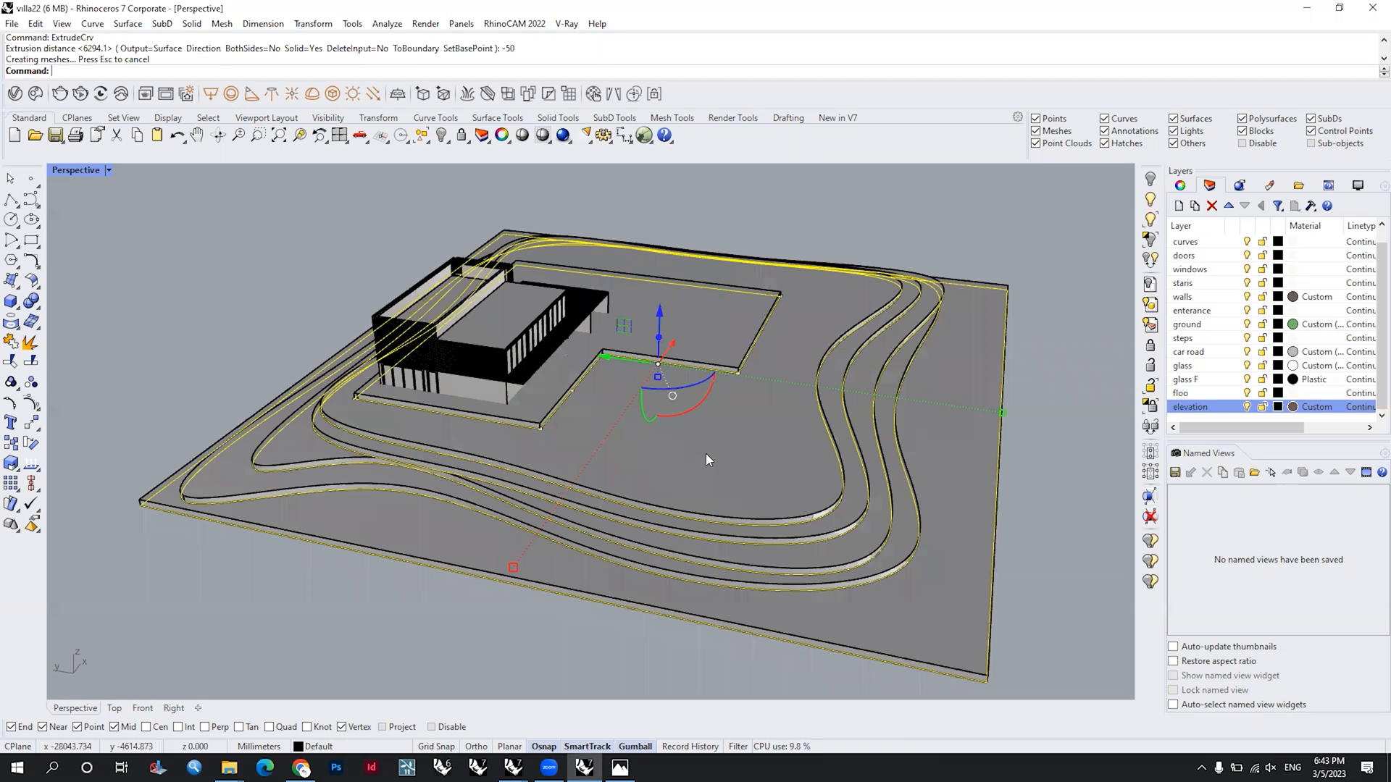
Step: Undo the -50 mm extrusion and extrude the same six site curves 50 mm as solids
key(ctrl+z)
key(Return)
shift+right_drag(886, 390, 732, 248)
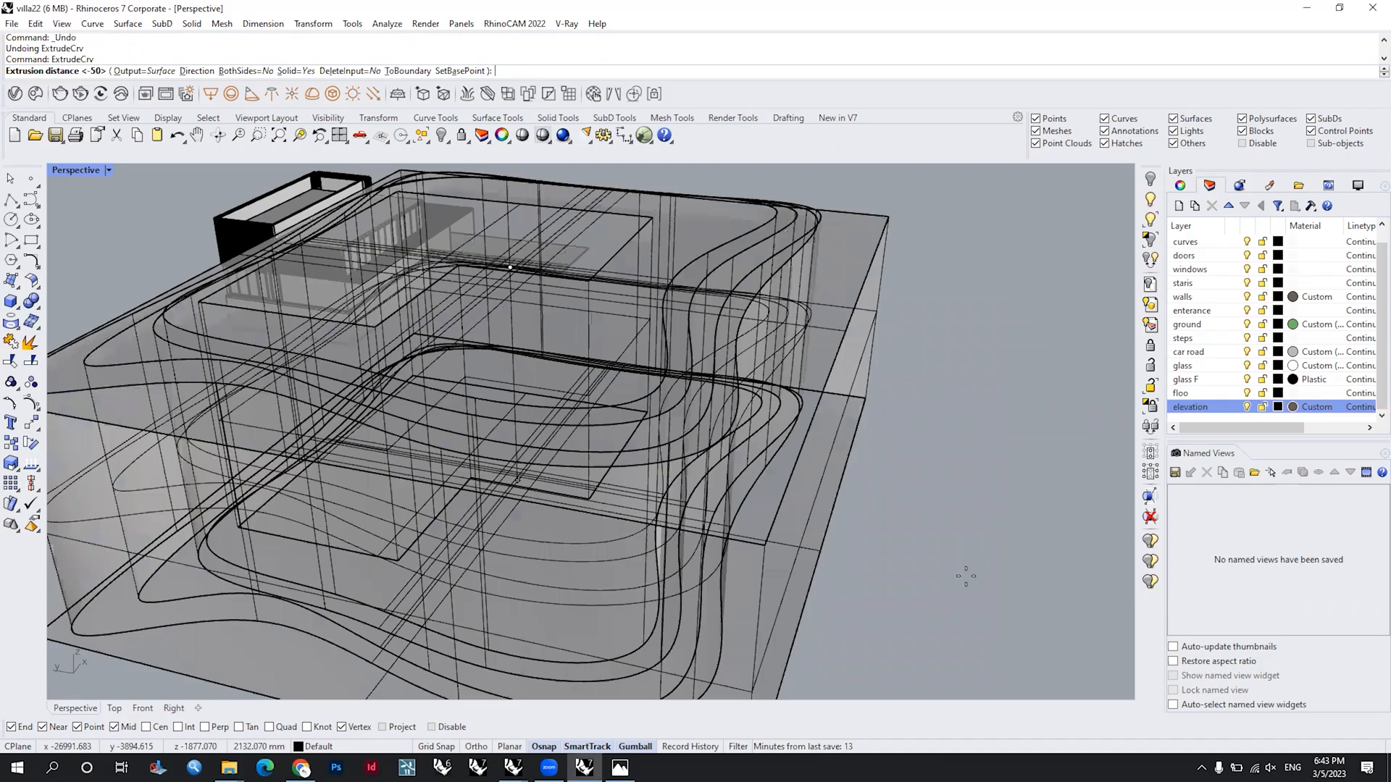
text(50)
key(Return)
right_drag(665, 354, 646, 452)
key(Escape)
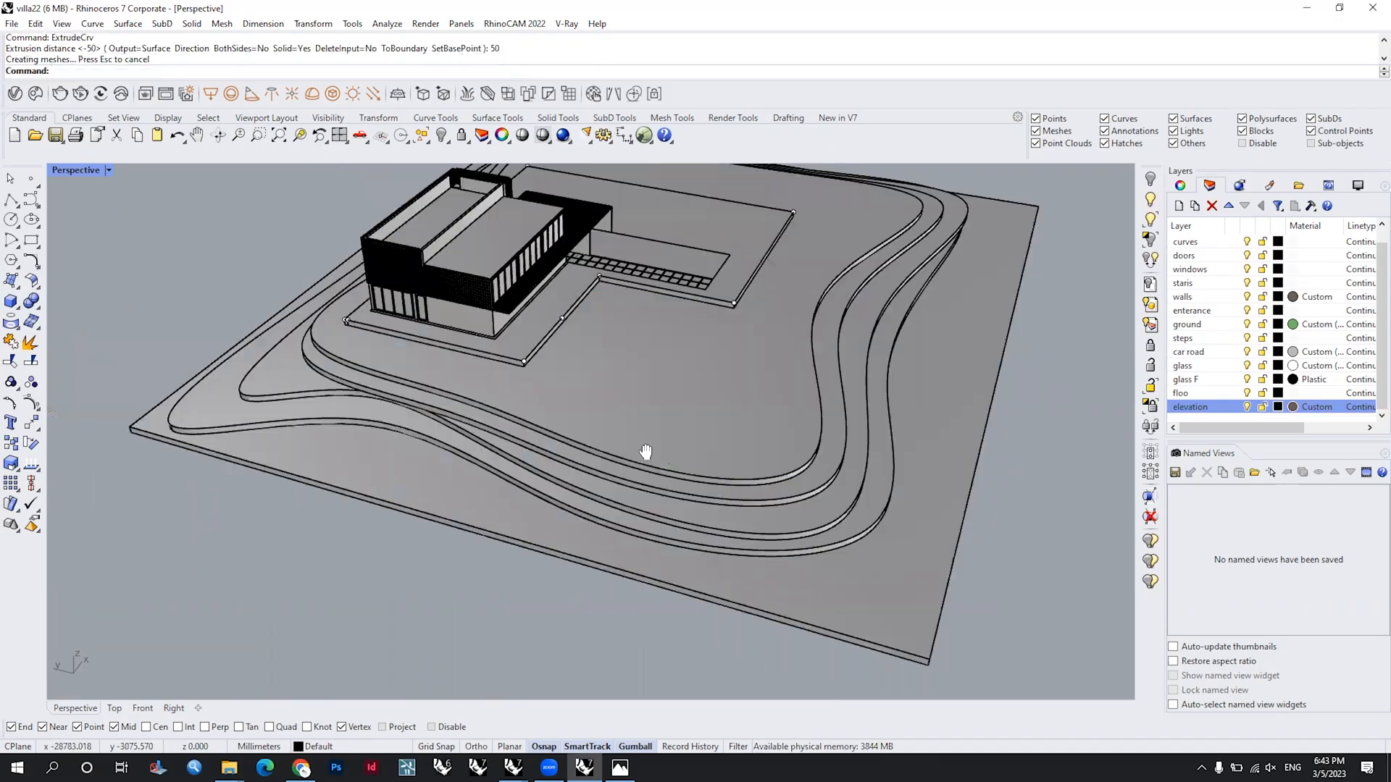
Step: Examine the extruded terraces and the edge of the villa platform from close up and from farther away
scroll(629, 425, up, 3)
scroll(625, 420, down, 3)
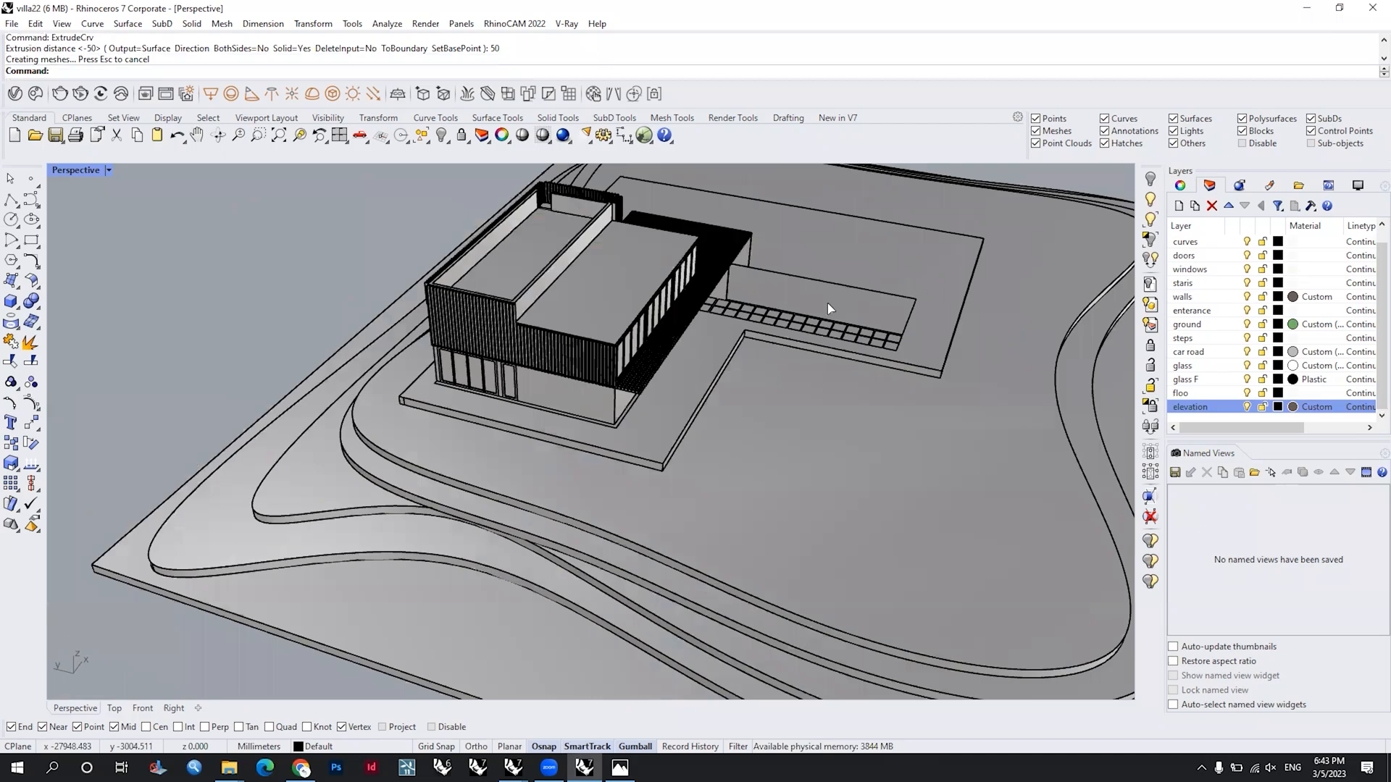
key(ctrl+w)
right_drag(797, 341, 749, 404)
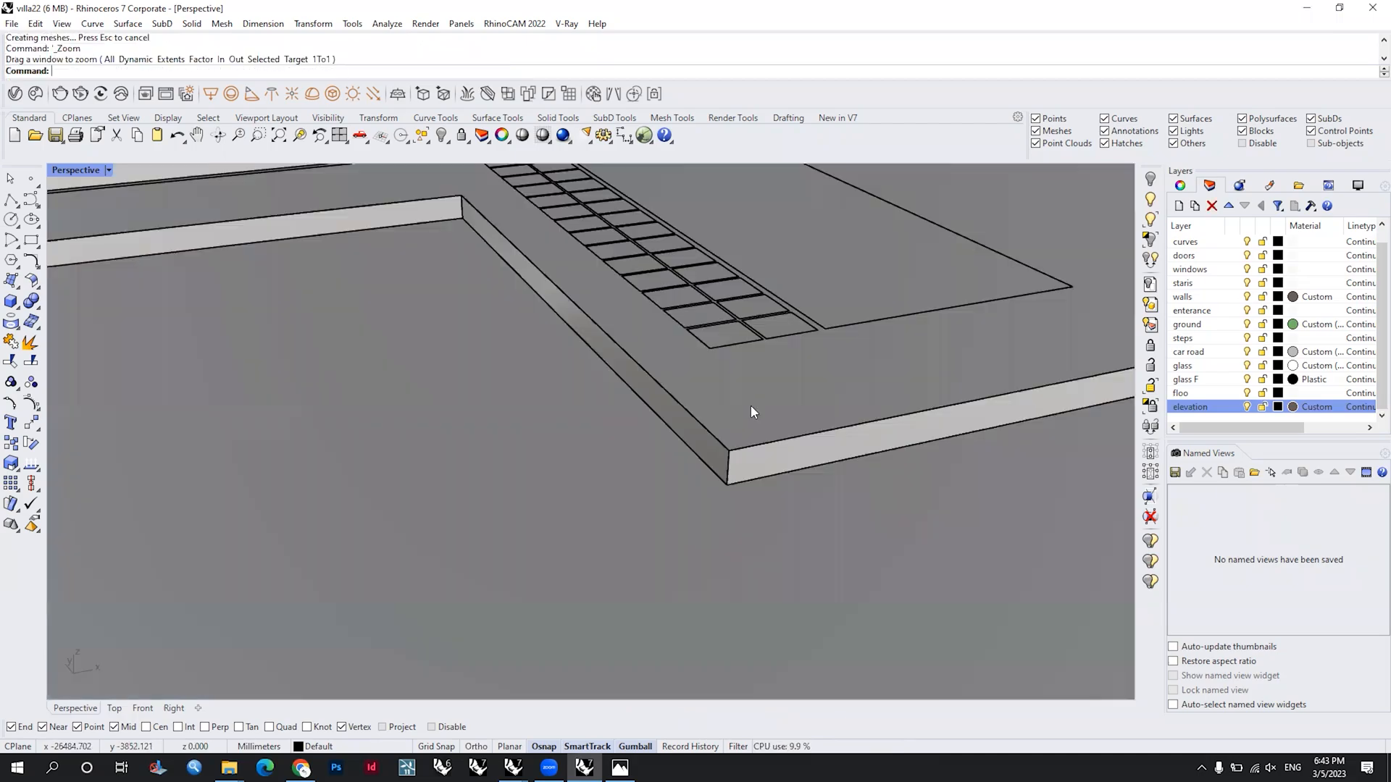
scroll(750, 406, down, 3)
scroll(578, 413, down, 2)
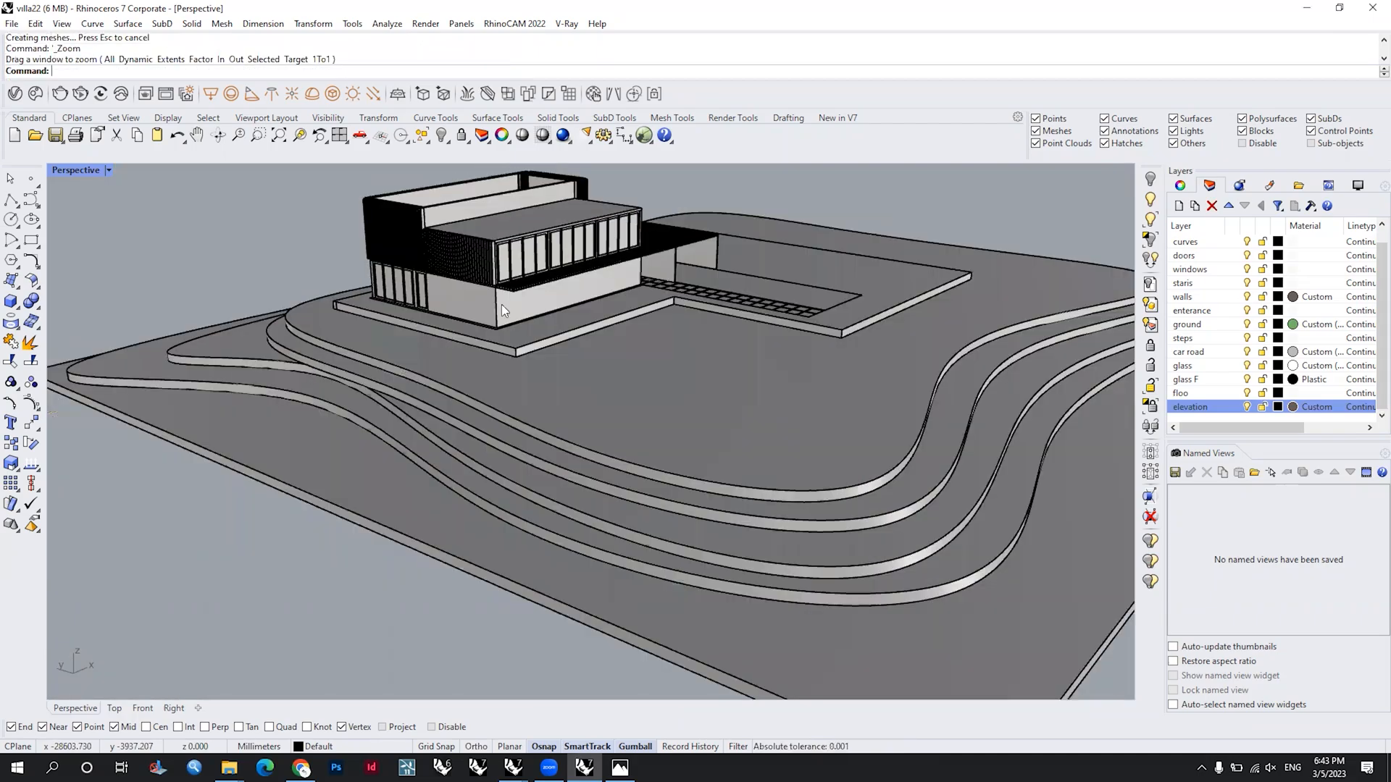
scroll(502, 311, up, 2)
scroll(486, 340, up, 1)
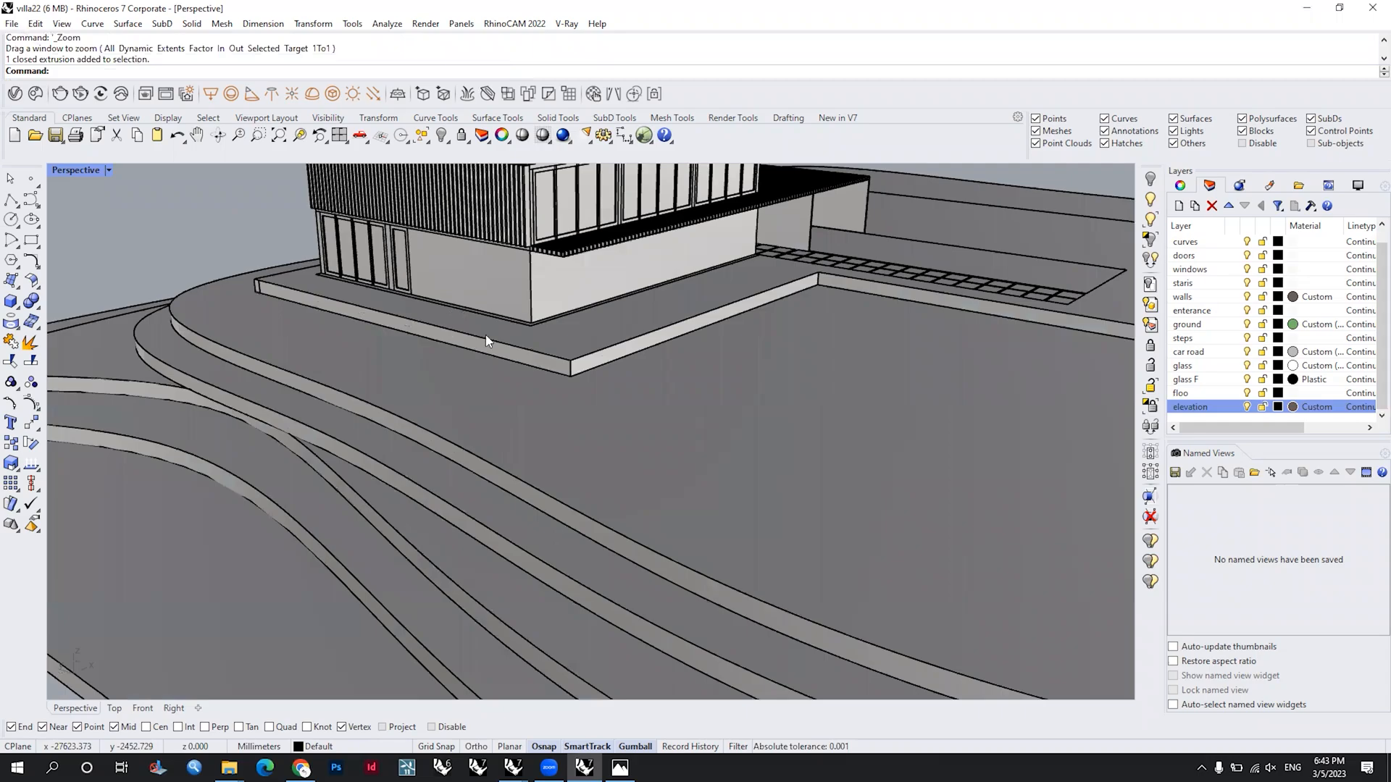
scroll(485, 336, down, 3)
scroll(568, 392, up, 3)
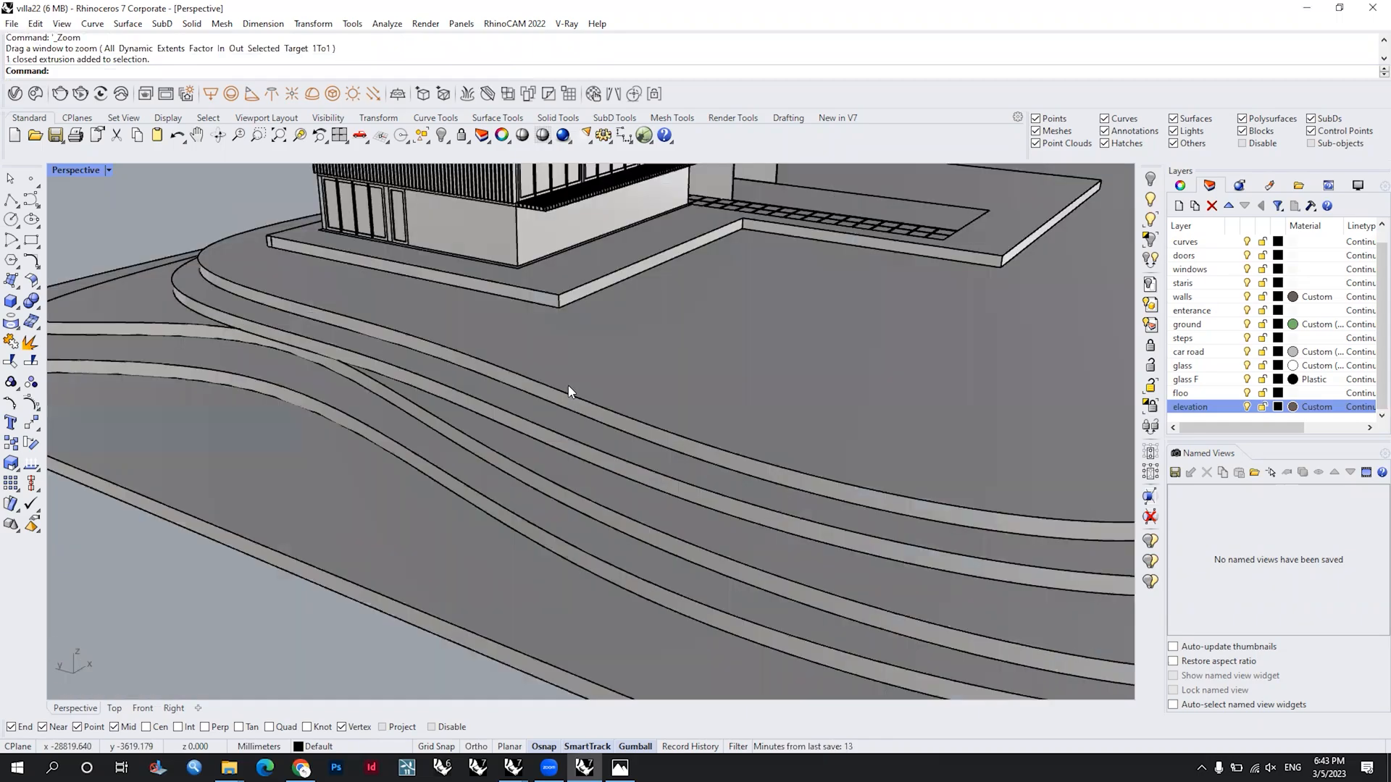
Step: Select the contour terraces and the site slab without the villa platform and move them vertically by -1 mm
scroll(698, 367, down, 3)
click(698, 367)
click(892, 441)
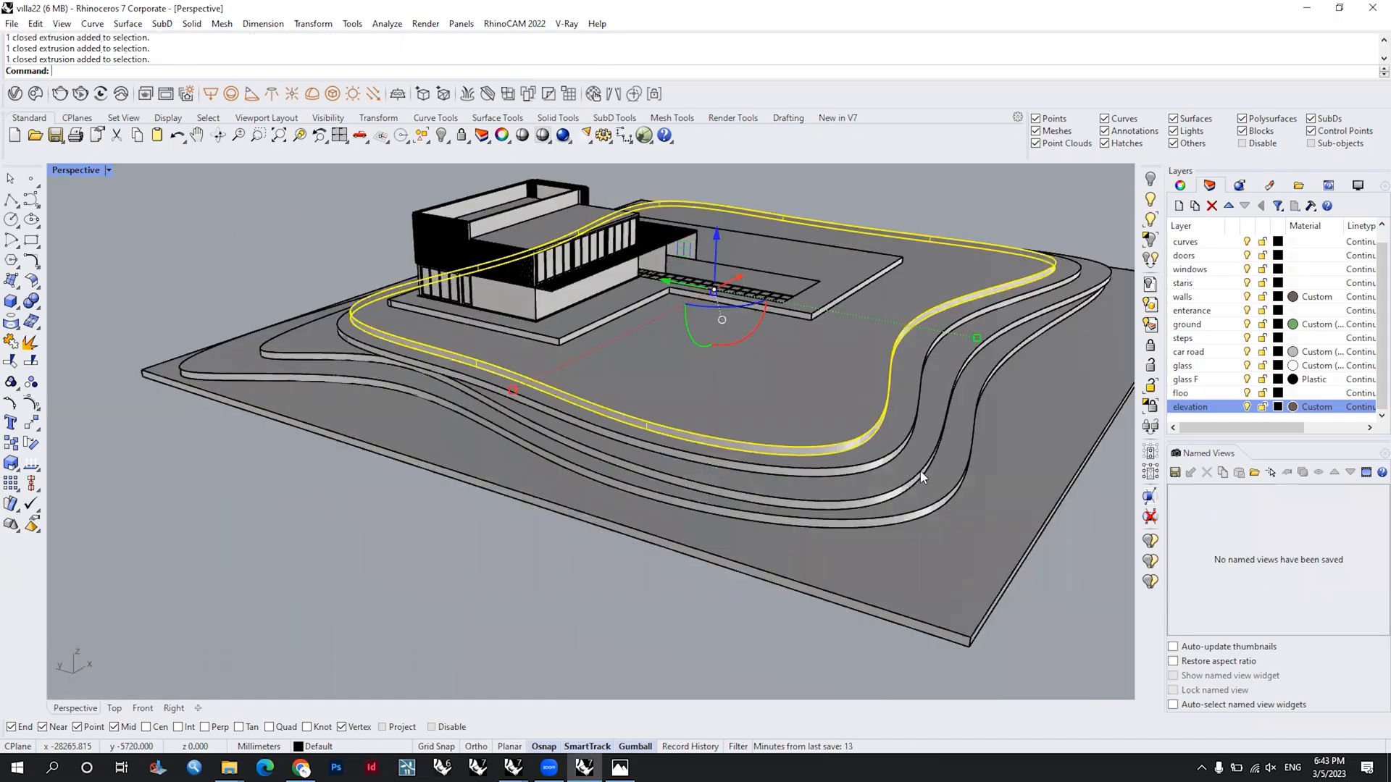
shift+click(954, 515)
scroll(766, 284, up, 3)
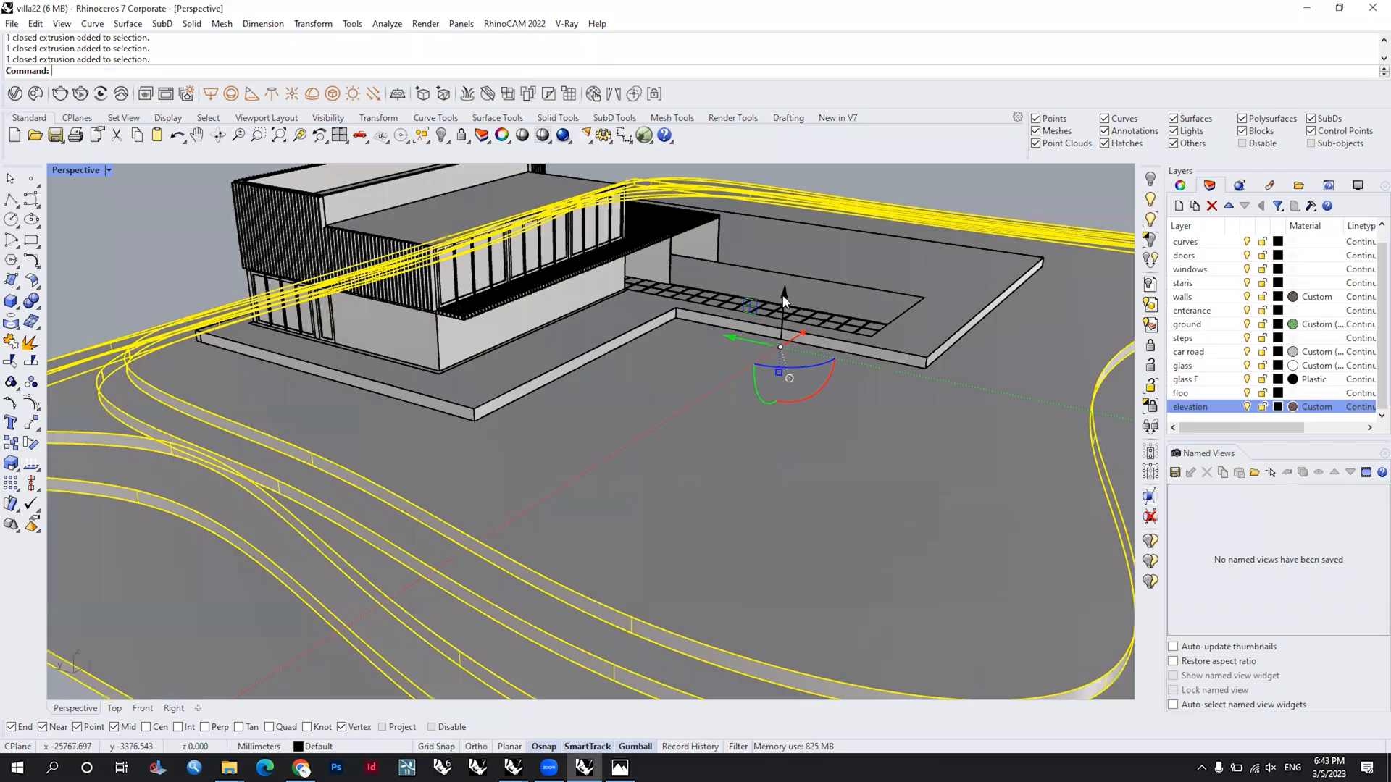
click(784, 299)
text(-1)
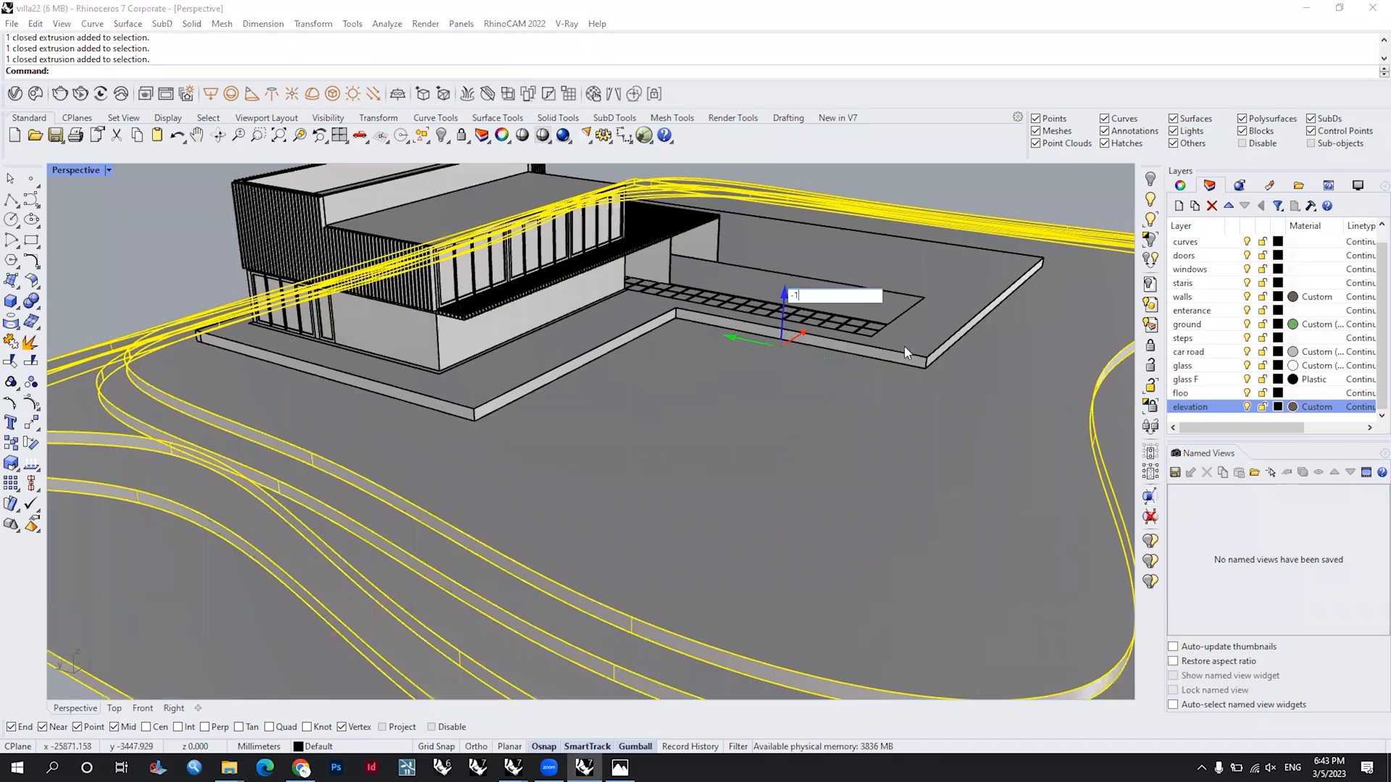
key(Return)
Step: Lower the selected terraces and site slab beneath the villa platform by 5 mm twice
scroll(905, 348, up, 4)
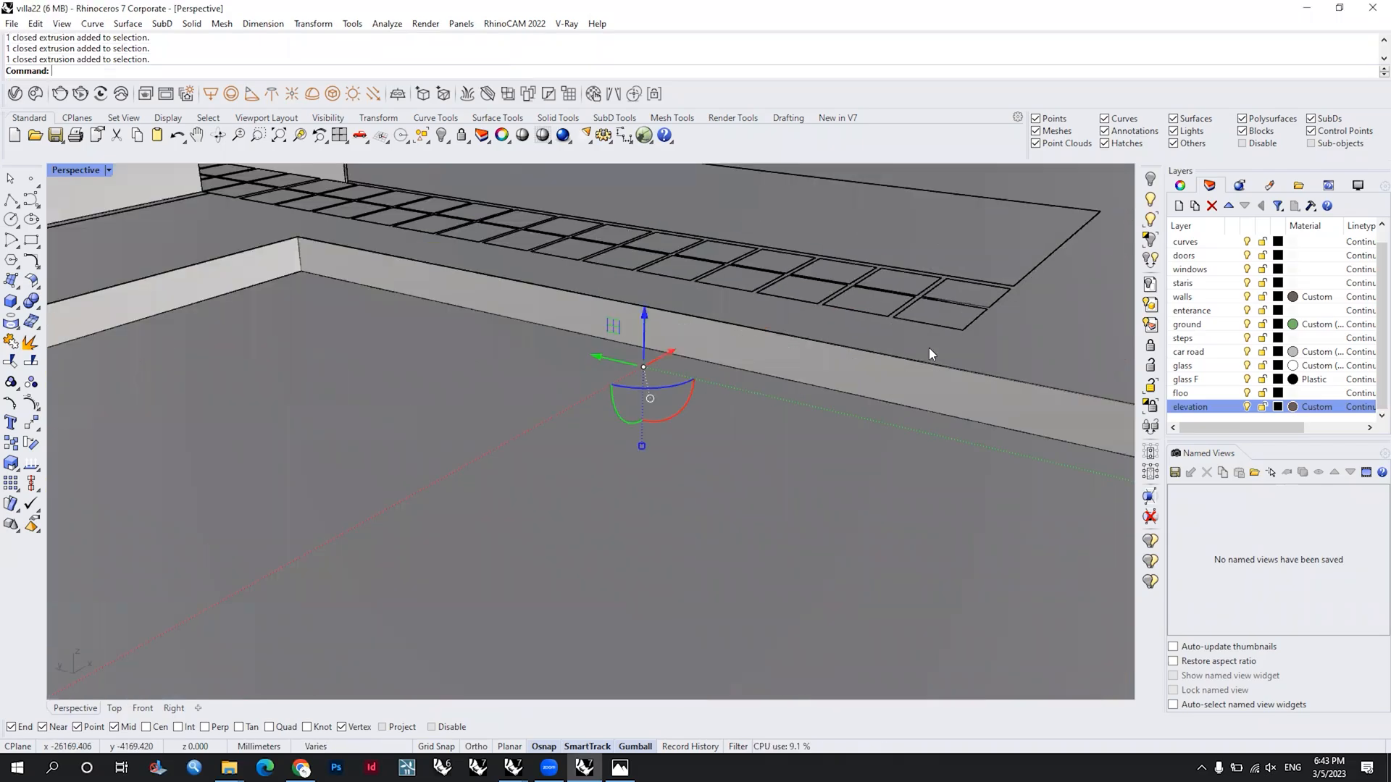
scroll(929, 349, up, 4)
scroll(388, 320, down, 2)
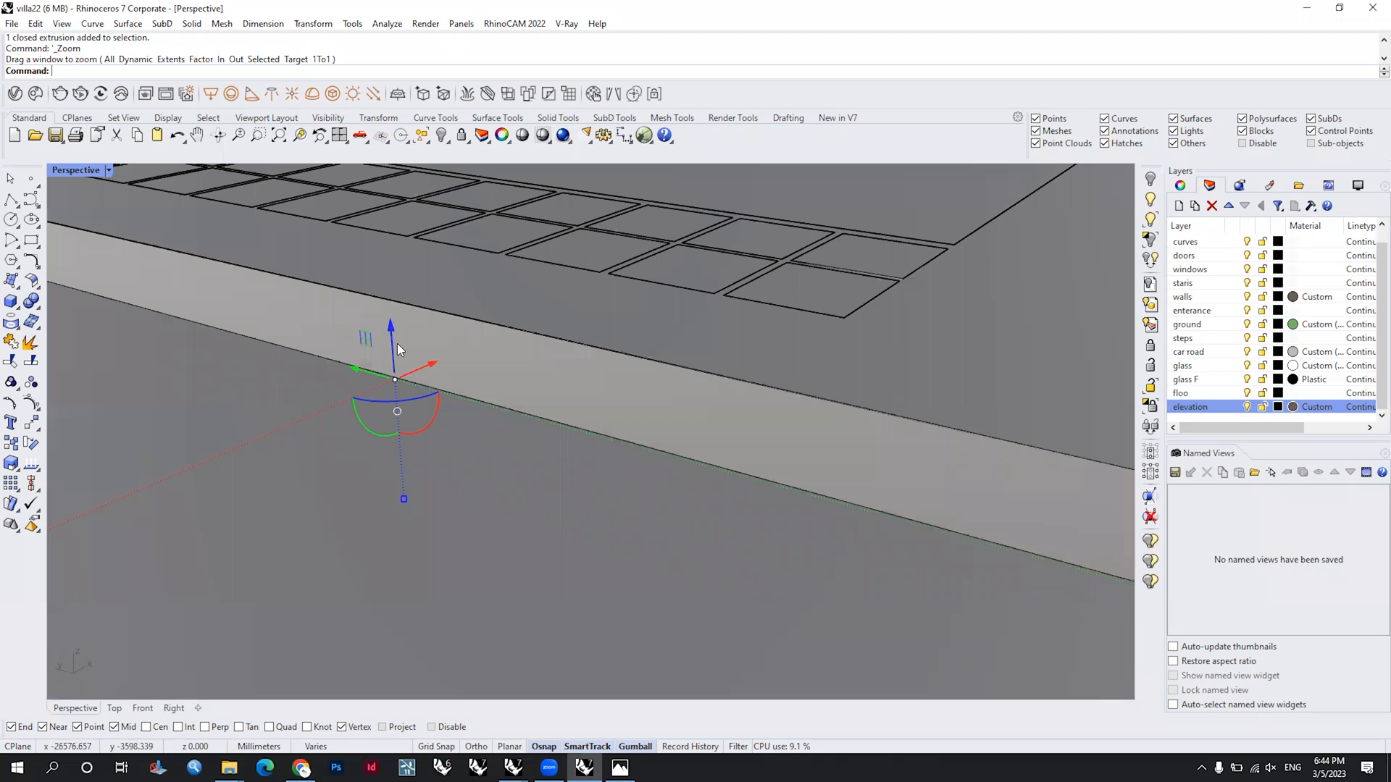
click(393, 334)
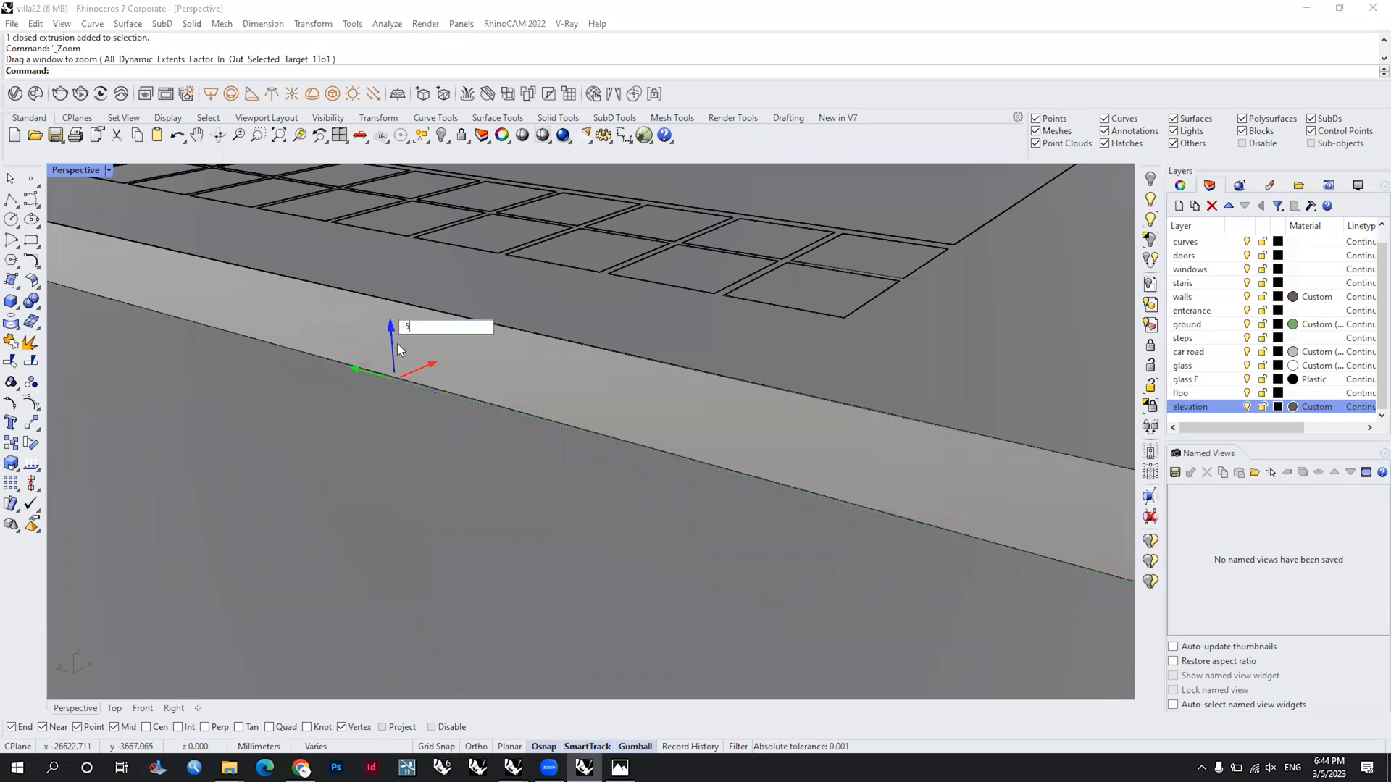
text(-5)
key(Return)
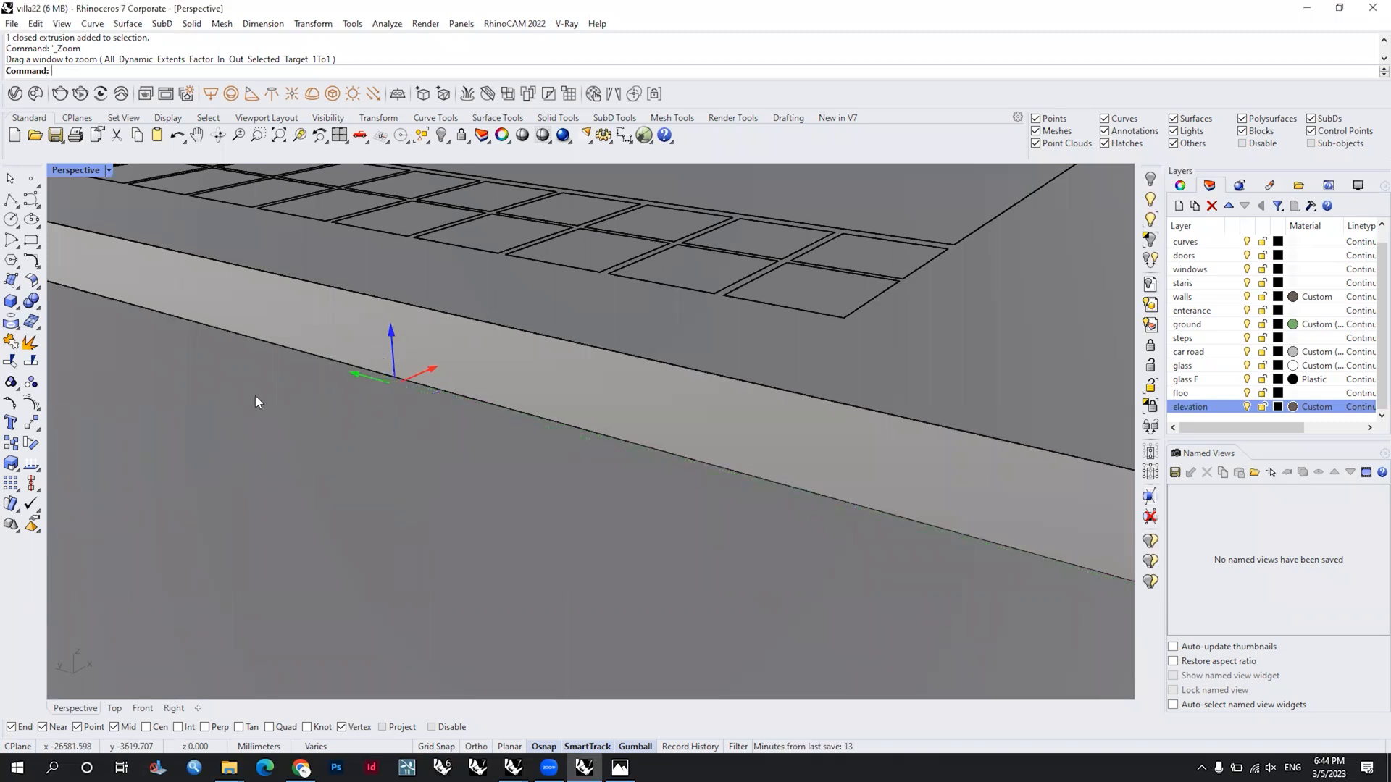
right_click(255, 395)
text(-)
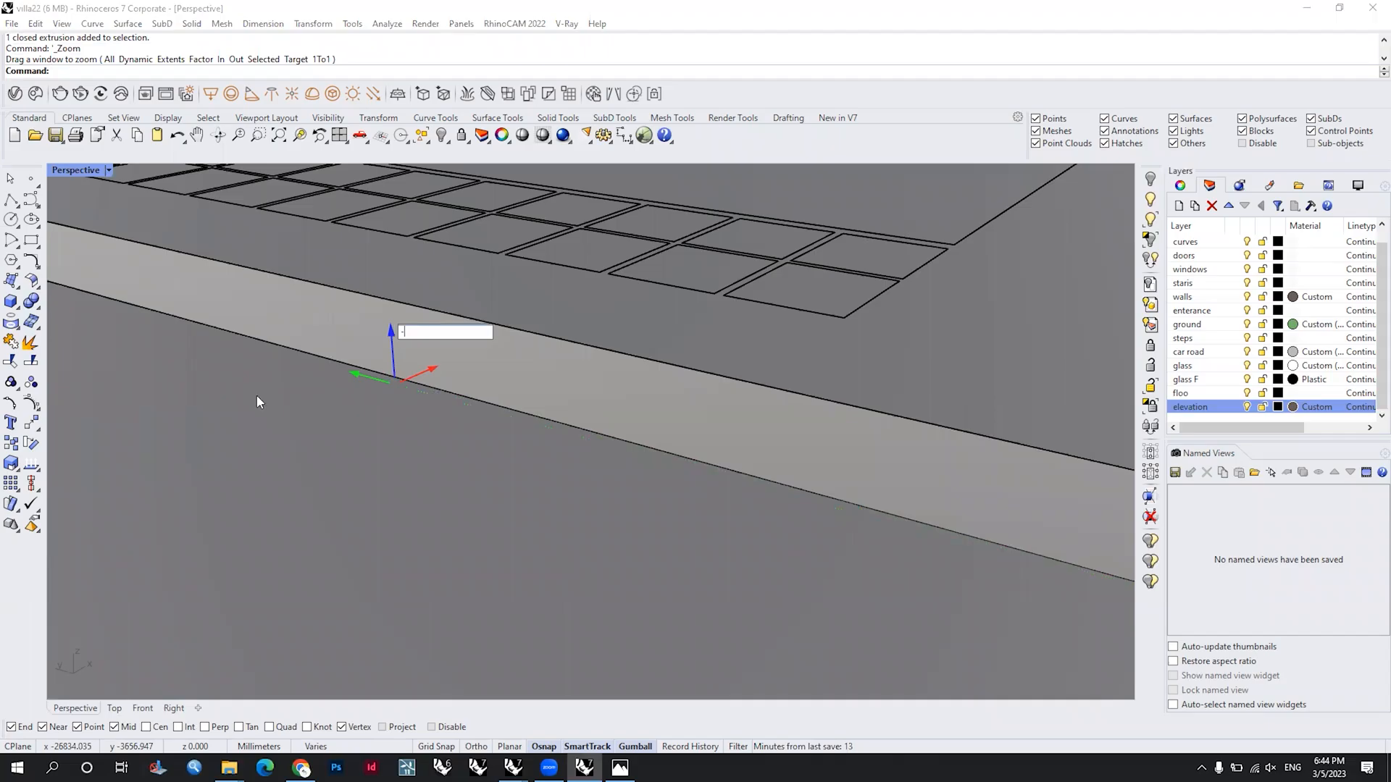
text(5)
key(Return)
scroll(625, 368, down, 8)
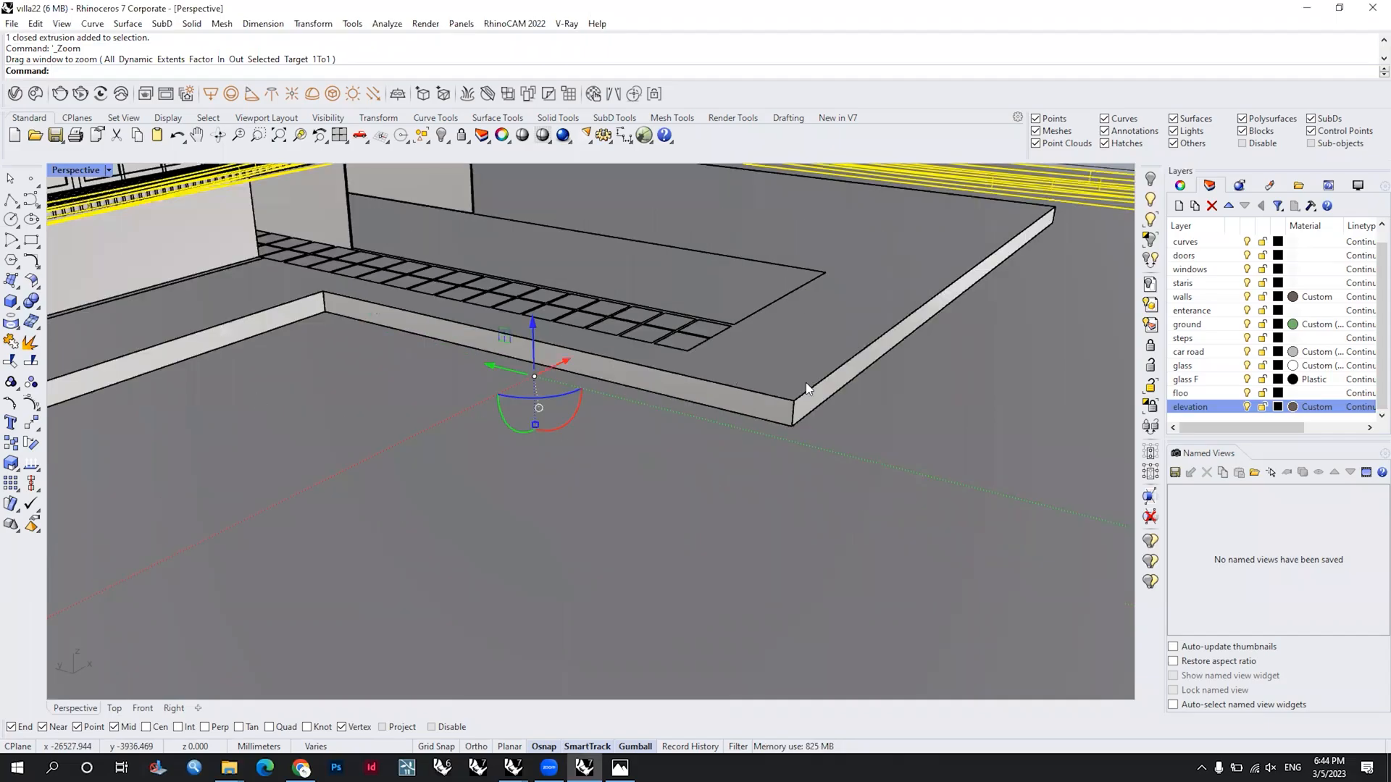
key(Escape)
Step: Examine the stepped terrain around the villa from several sides and from above
right_drag(806, 383, 801, 378)
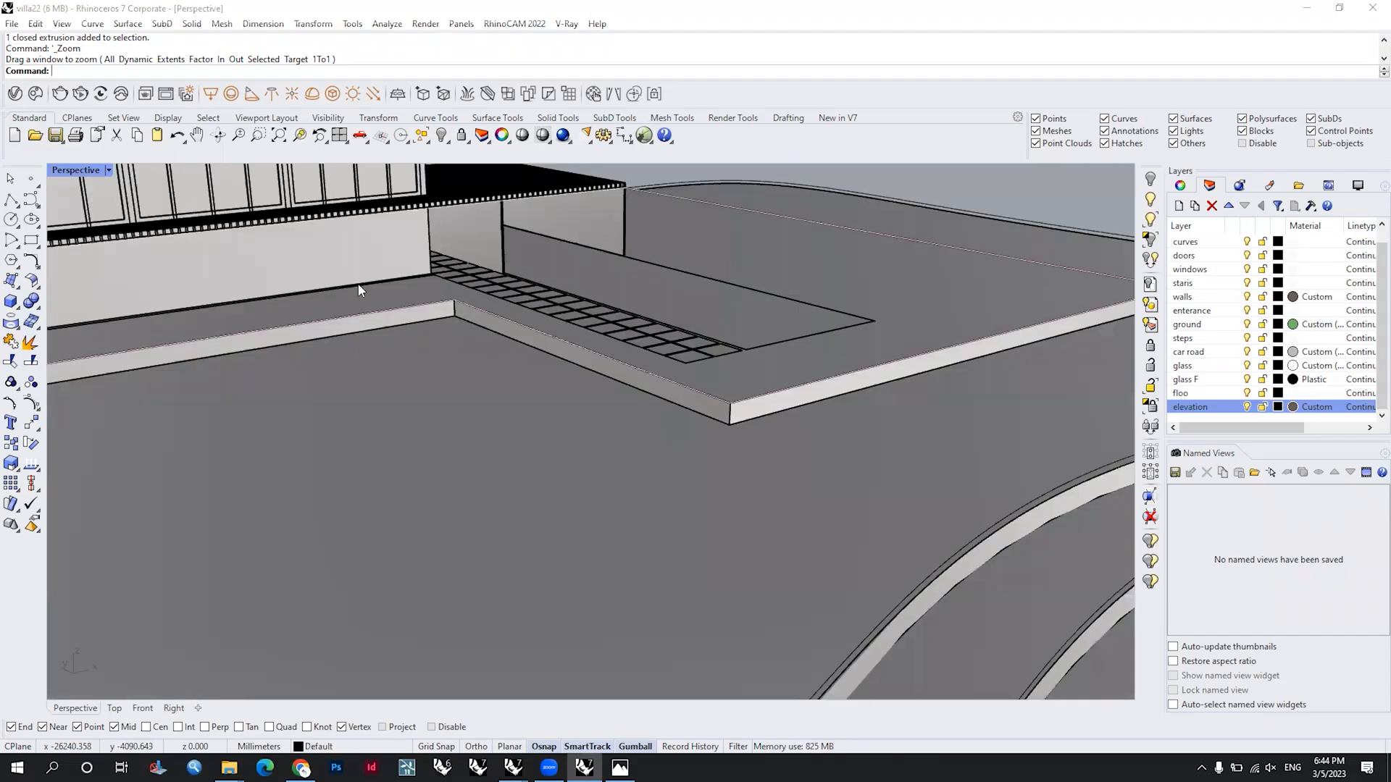
click(481, 244)
key(Escape)
right_drag(778, 387, 699, 399)
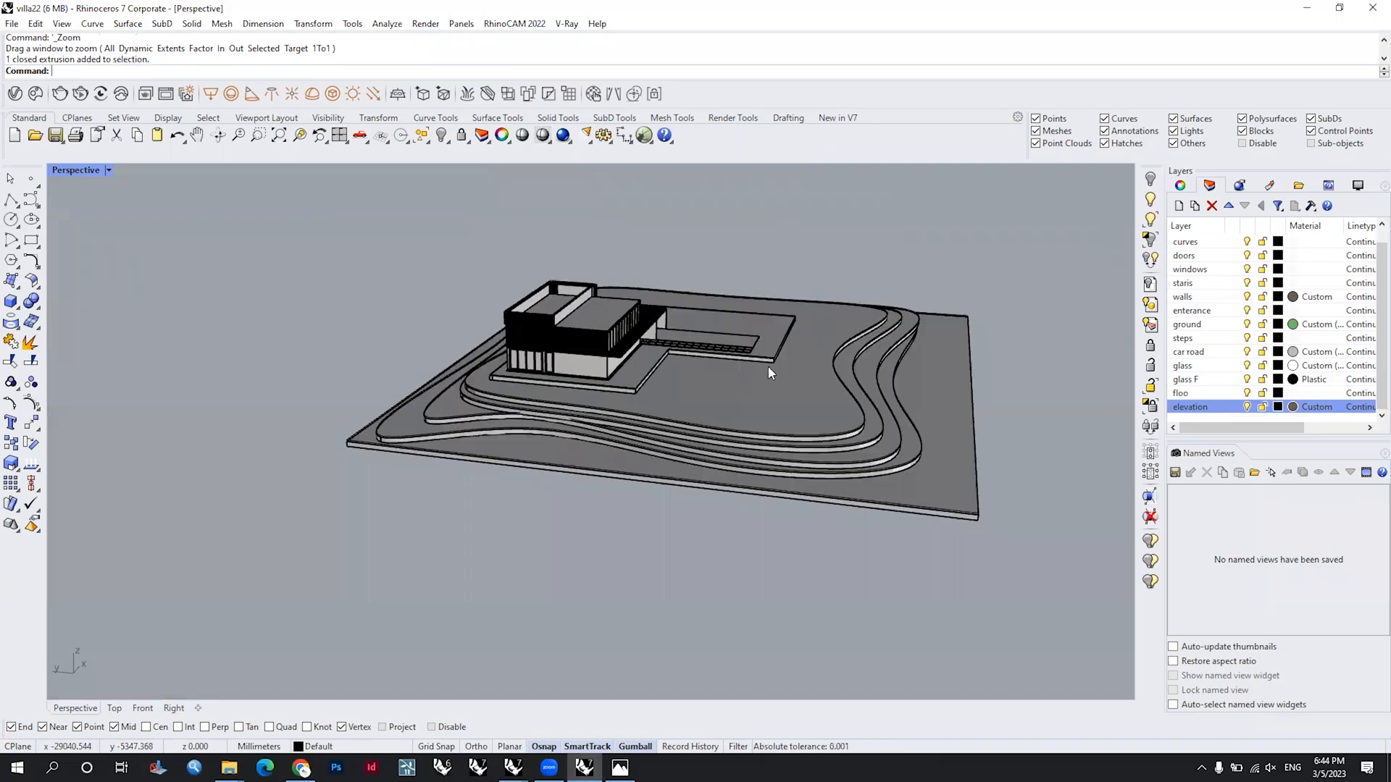
scroll(762, 375, up, 3)
scroll(734, 355, down, 2)
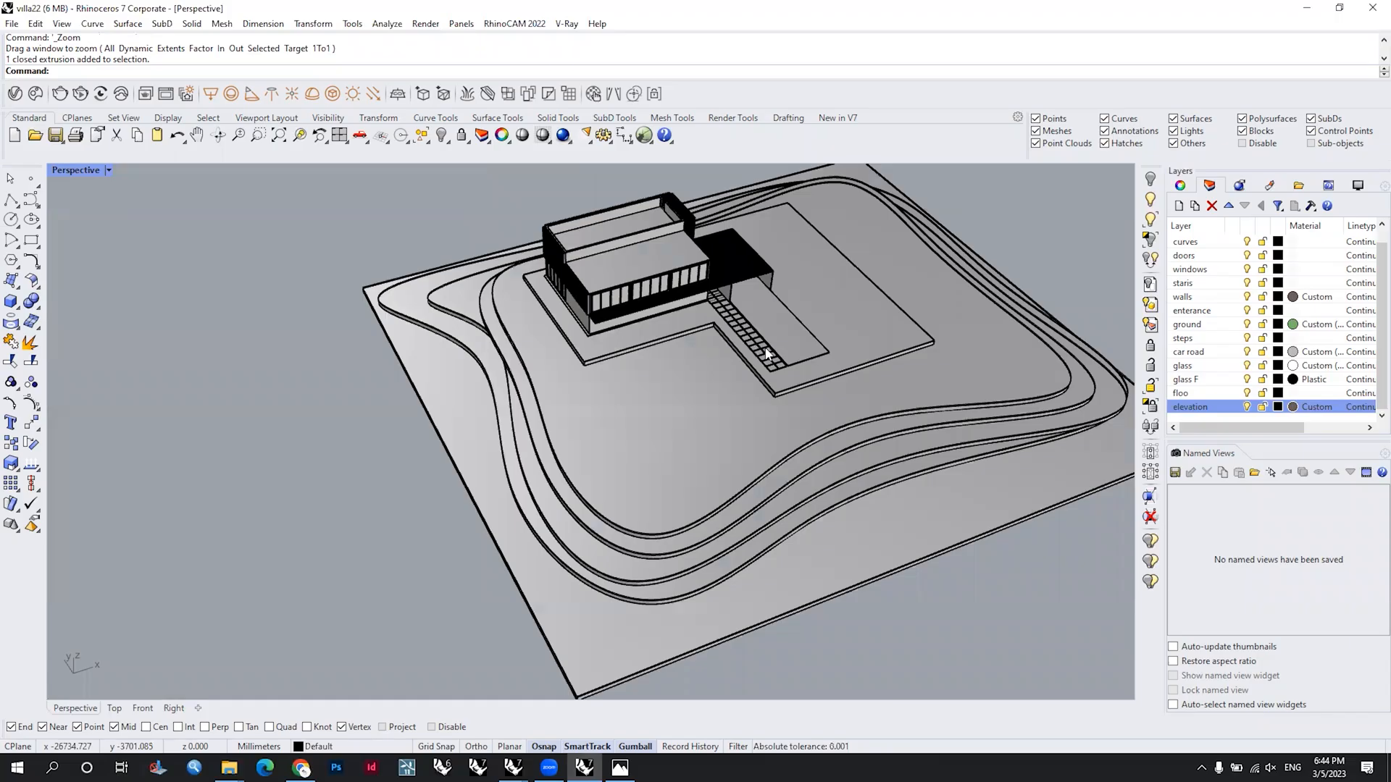
scroll(769, 362, down, 2)
scroll(803, 375, down, 2)
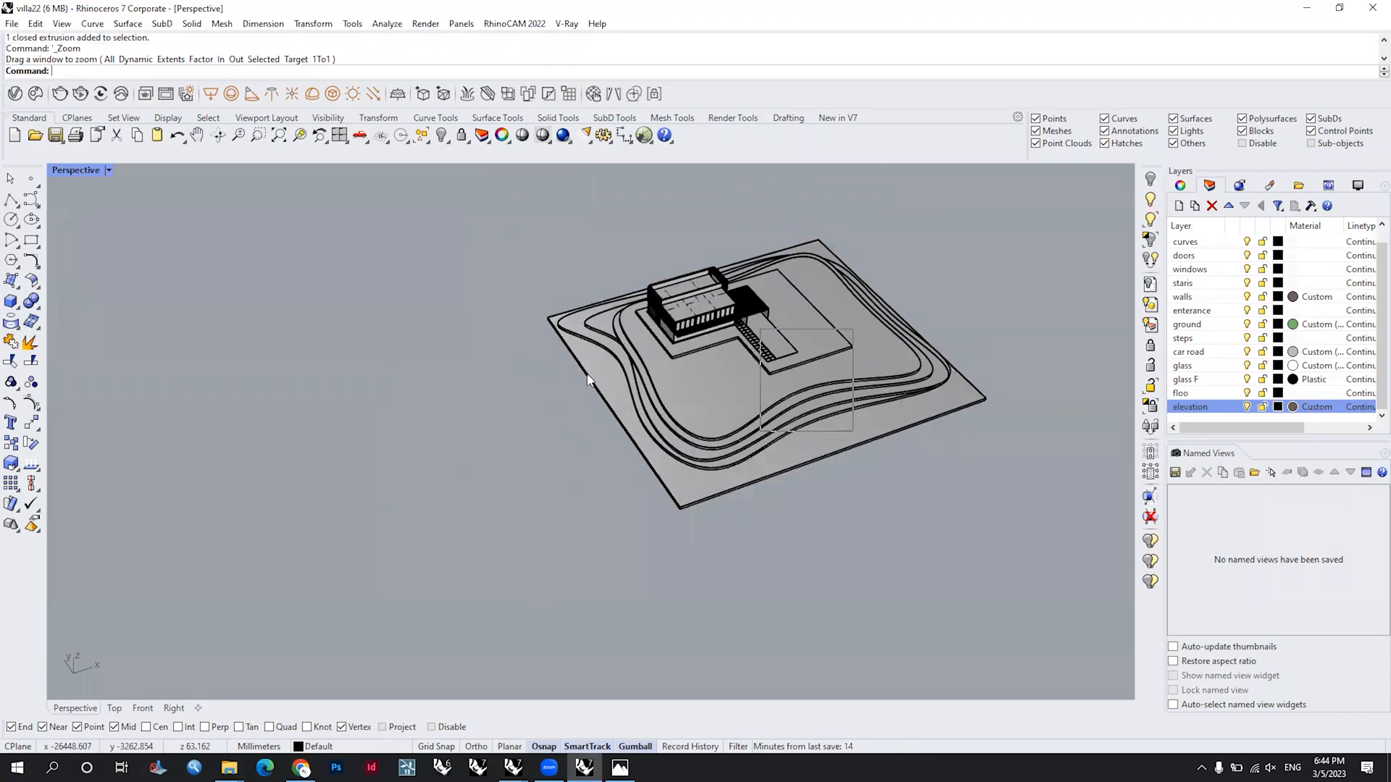
scroll(734, 371, up, 8)
shift+right_drag(733, 370, 490, 437)
scroll(681, 398, down, 4)
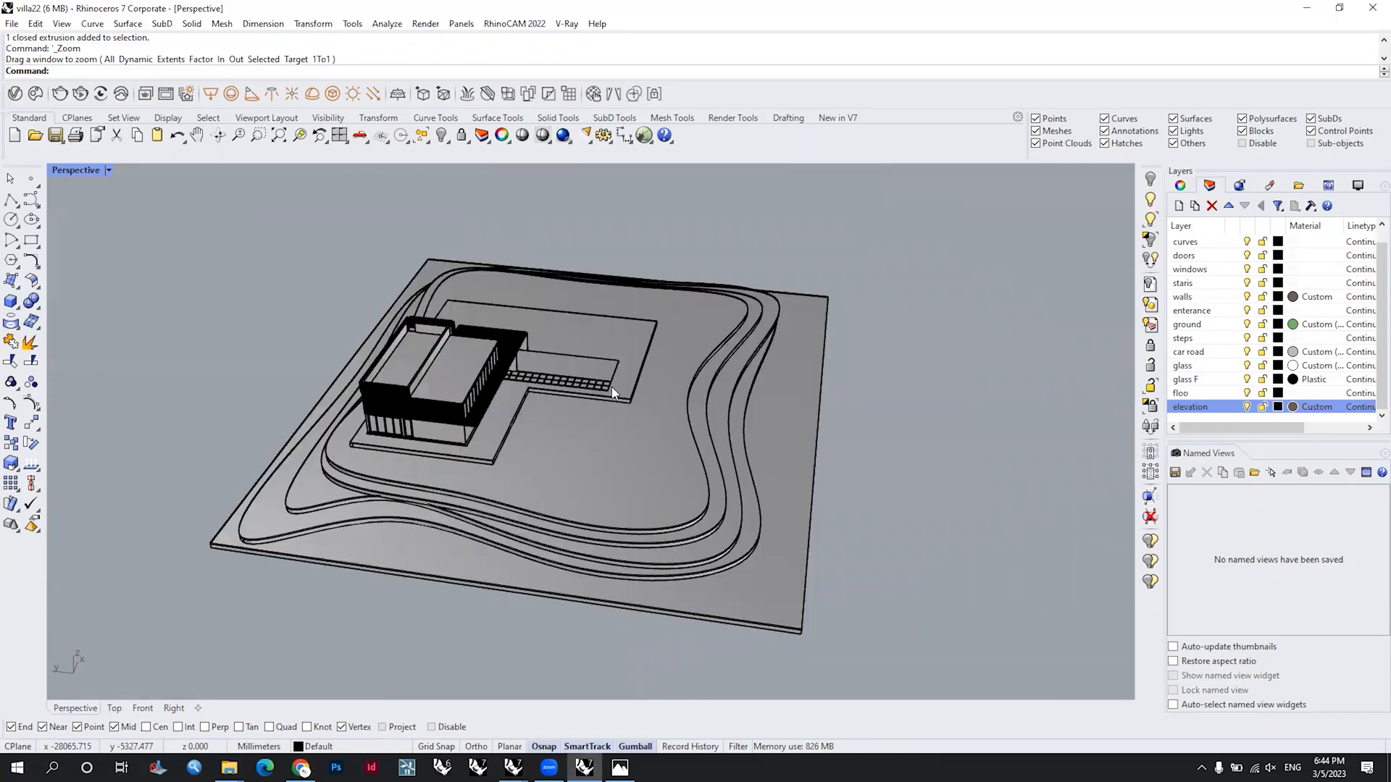
scroll(615, 391, down, 1)
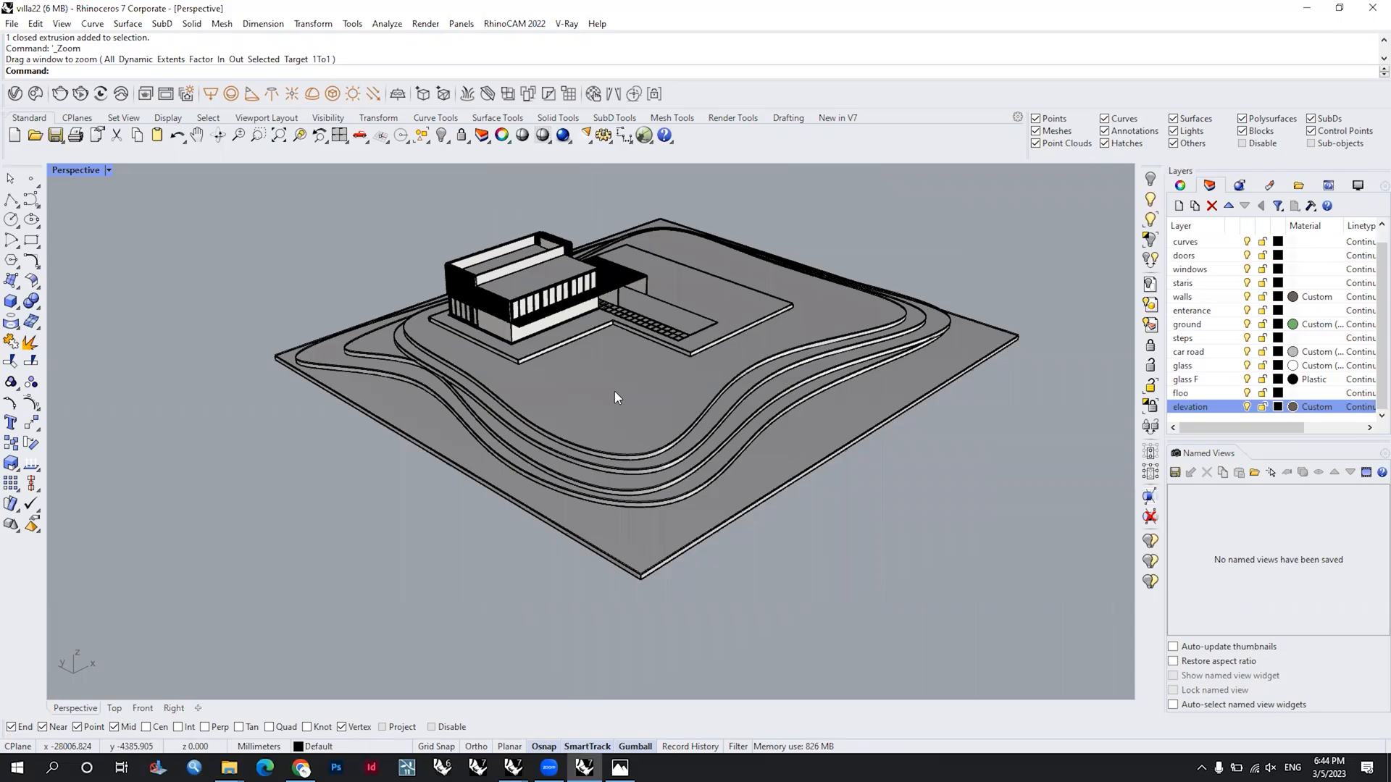
right_drag(724, 350, 485, 416)
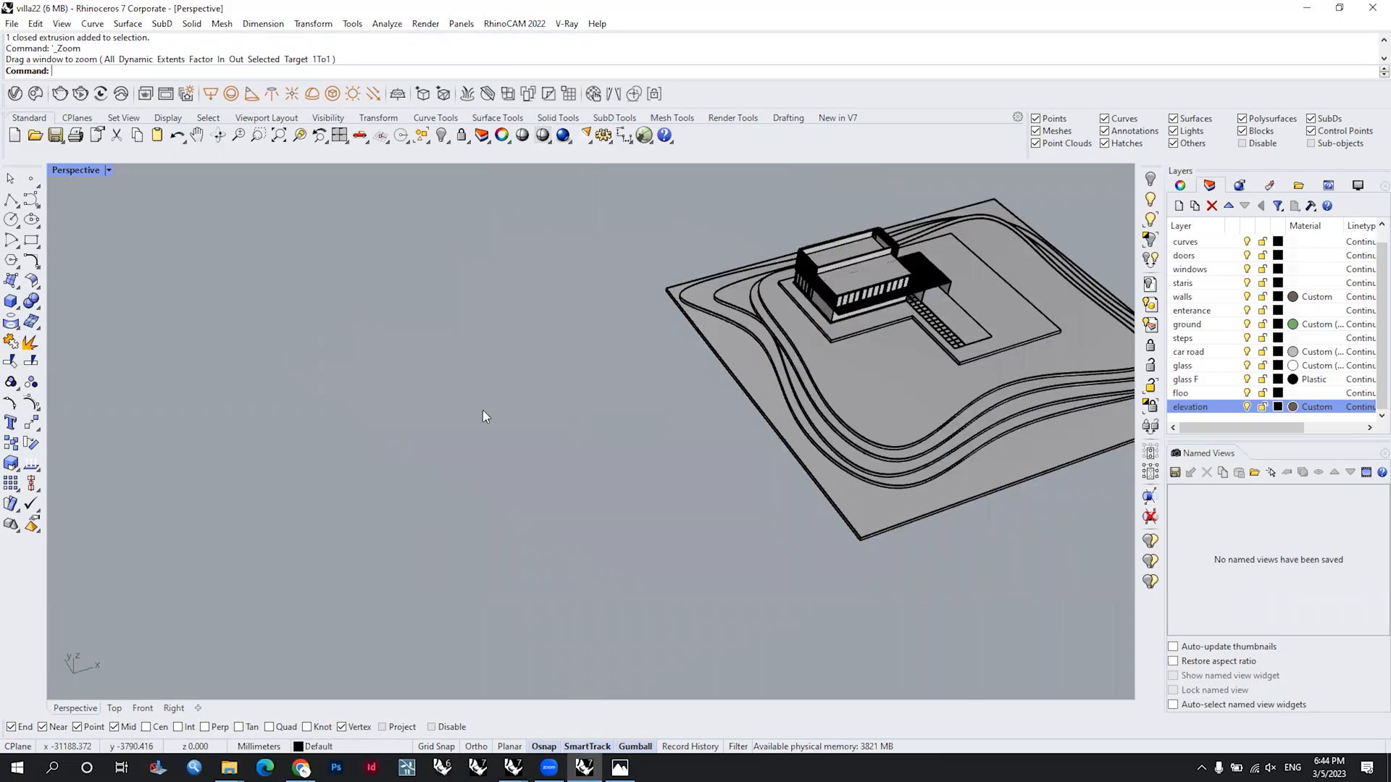
Step: Create a long, narrow solid box on the empty ground away from the villa site
click(18, 308)
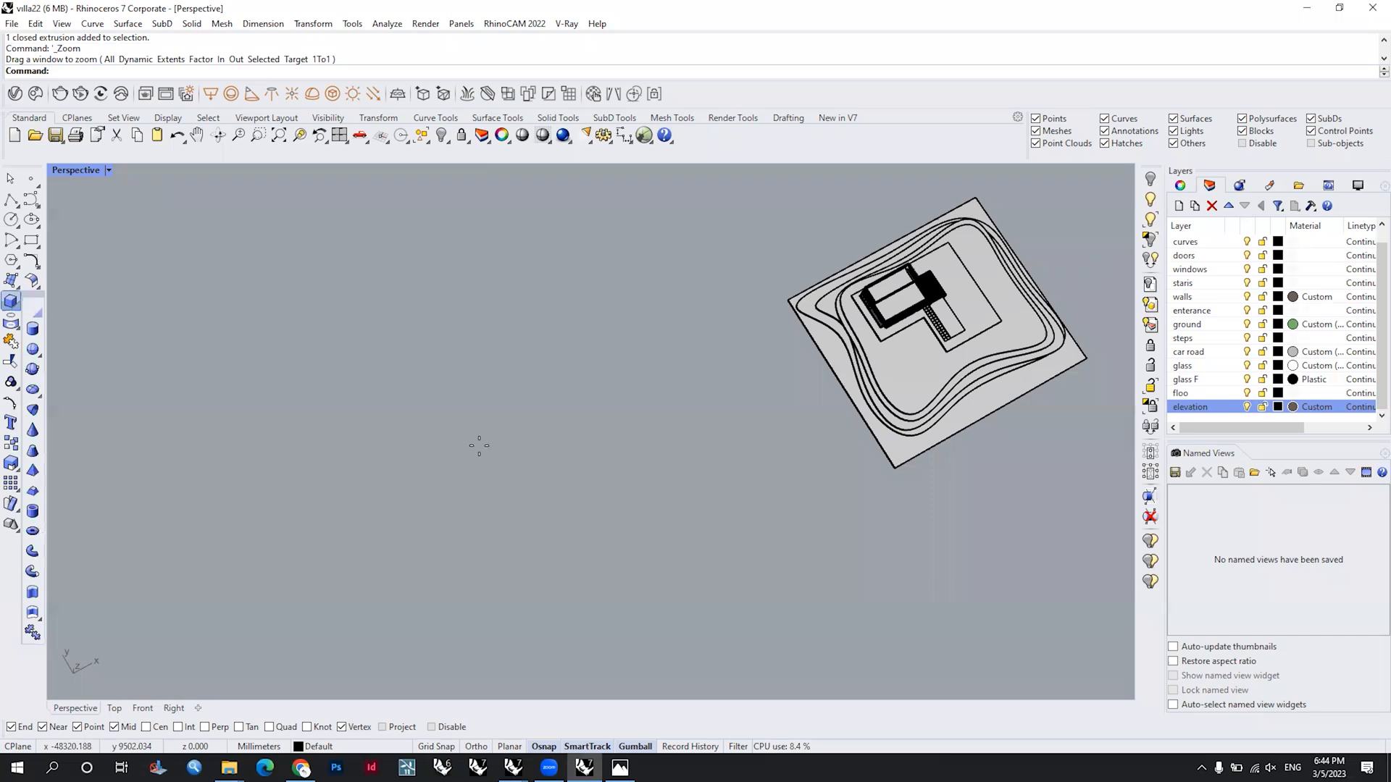
click(341, 489)
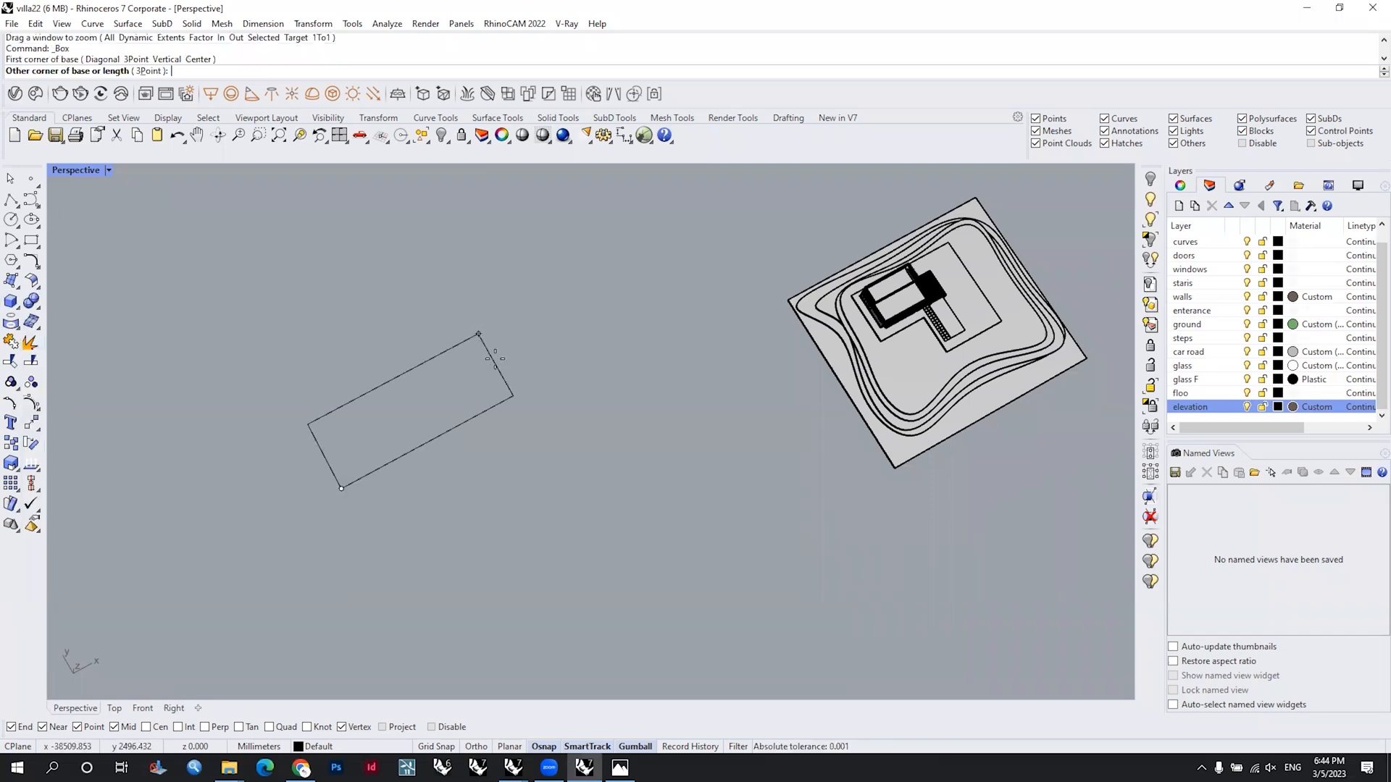
click(495, 358)
click(471, 319)
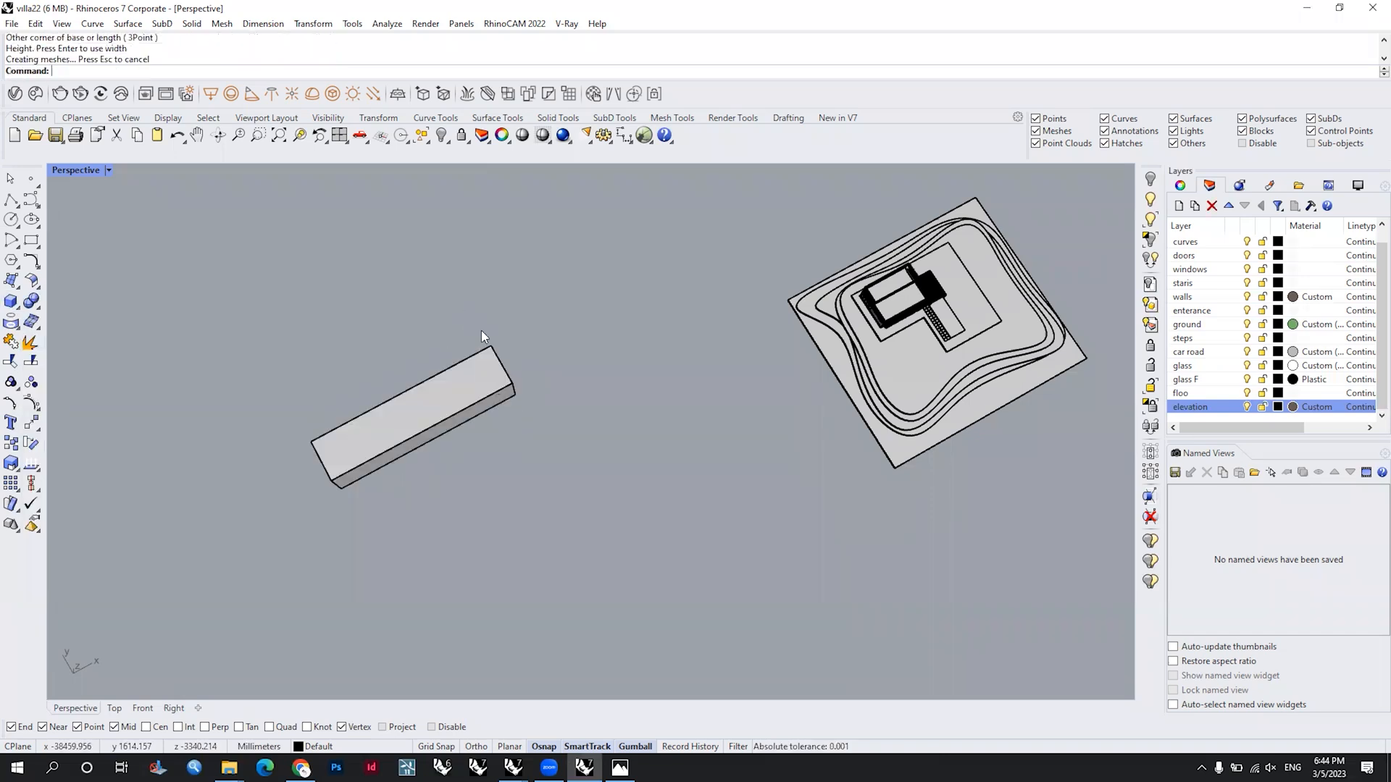
scroll(481, 330, up, 5)
right_drag(491, 420, 459, 376)
right_click(453, 354)
key(Escape)
Step: Duplicate the box with the copy shifted along its length, and widen the copy into a broad block
click(387, 342)
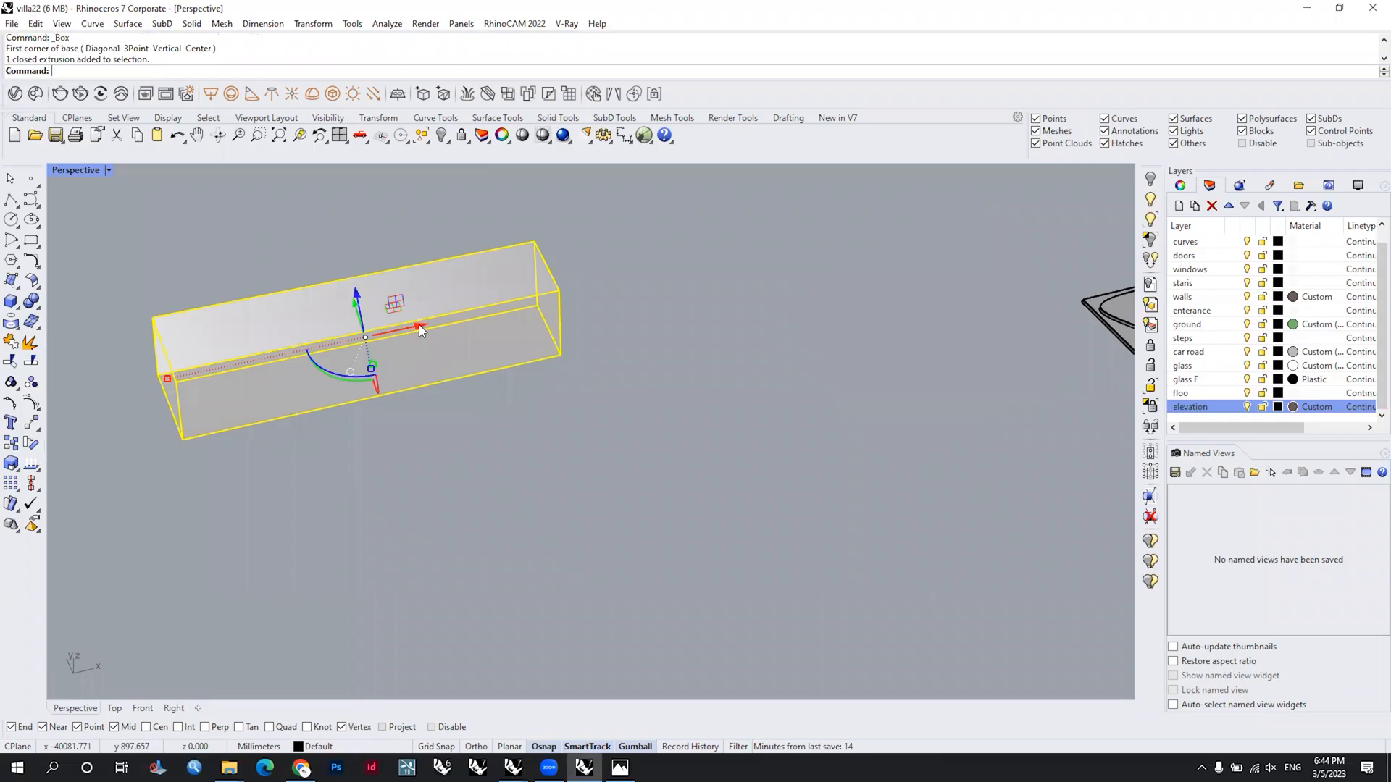
drag(421, 330, 481, 363)
right_drag(481, 363, 457, 388)
drag(448, 381, 499, 447)
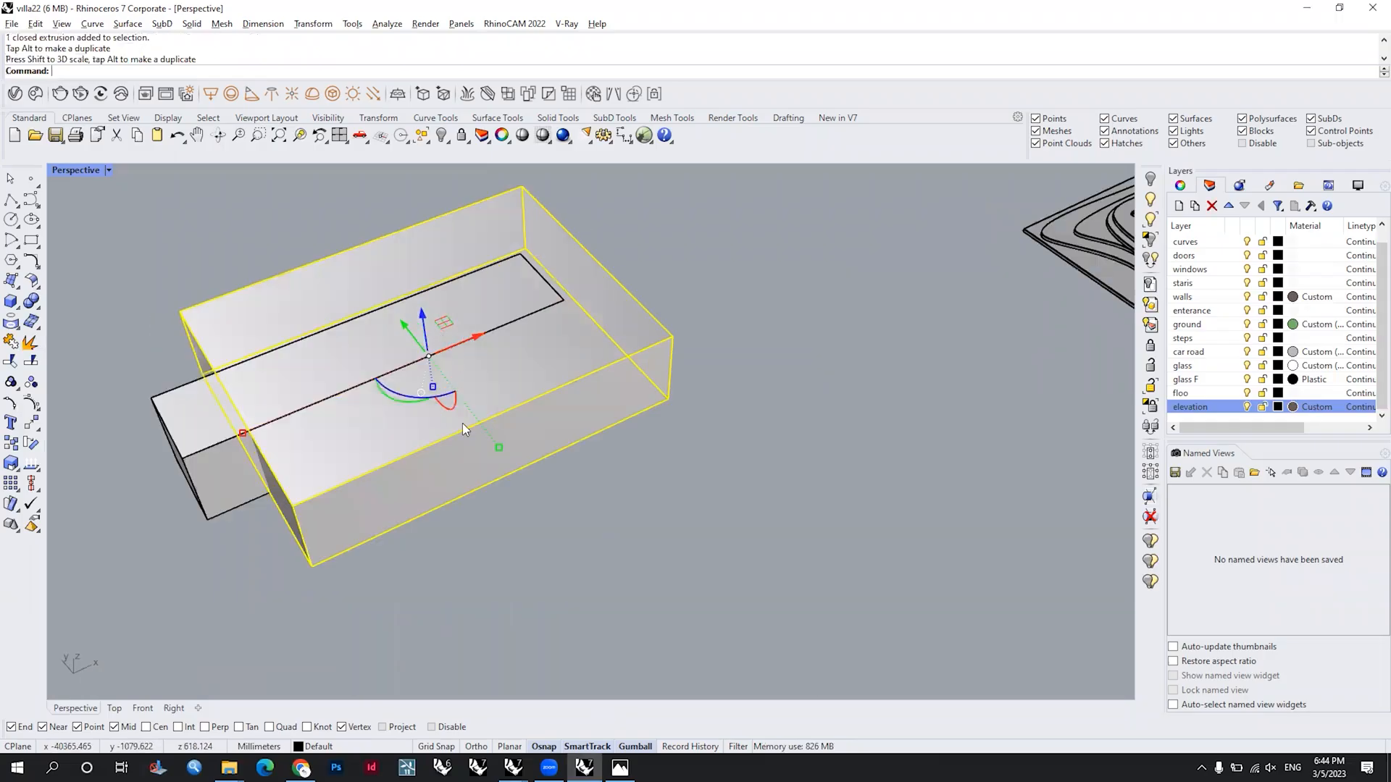
Step: Flatten the widened copy into a slab and lower it beneath the original narrow box
drag(433, 390, 495, 321)
right_drag(495, 322, 457, 253)
drag(453, 236, 455, 265)
click(615, 351)
right_drag(615, 351, 449, 424)
shift+right_drag(603, 424, 483, 397)
scroll(633, 396, down, 6)
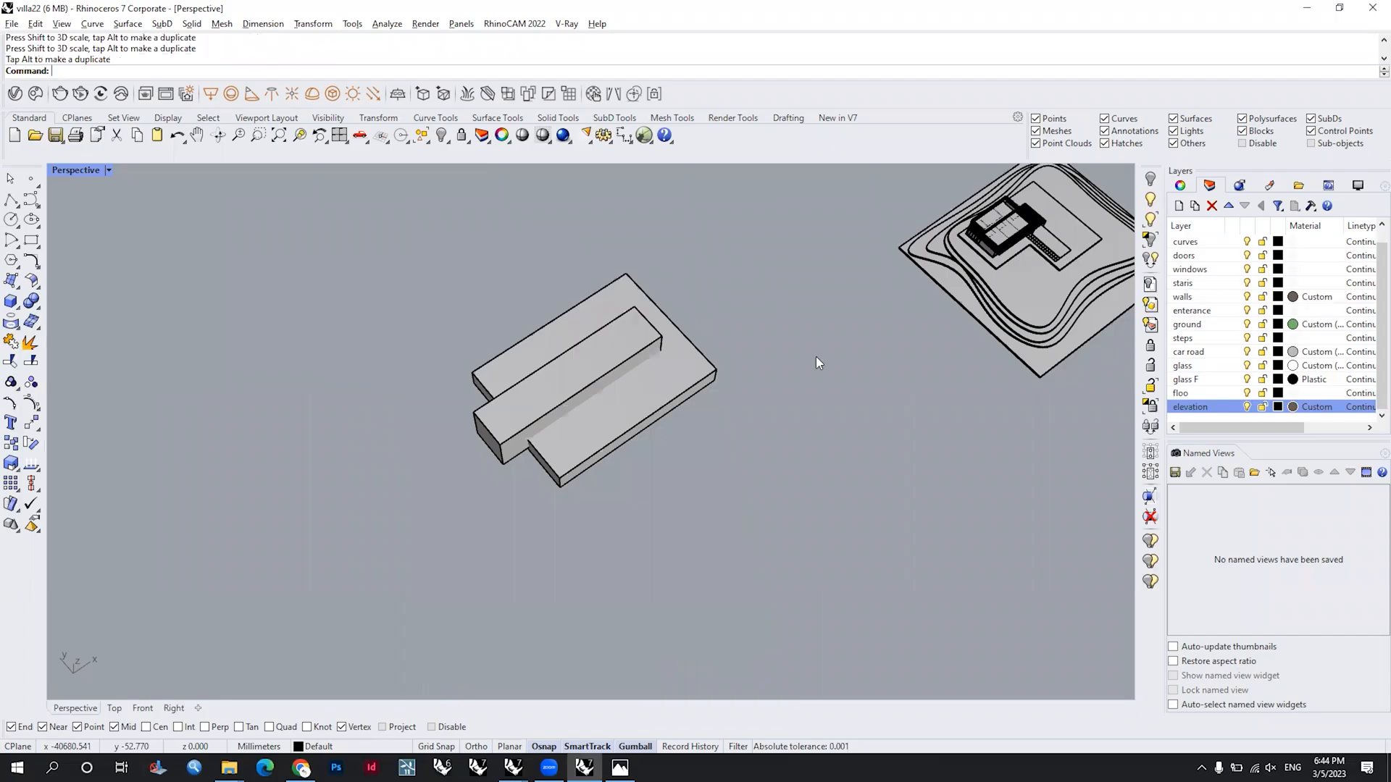
Step: Shorten the narrow upper box by moving its end face back toward the middle of the slab
right_drag(816, 356, 684, 334)
scroll(684, 334, up, 6)
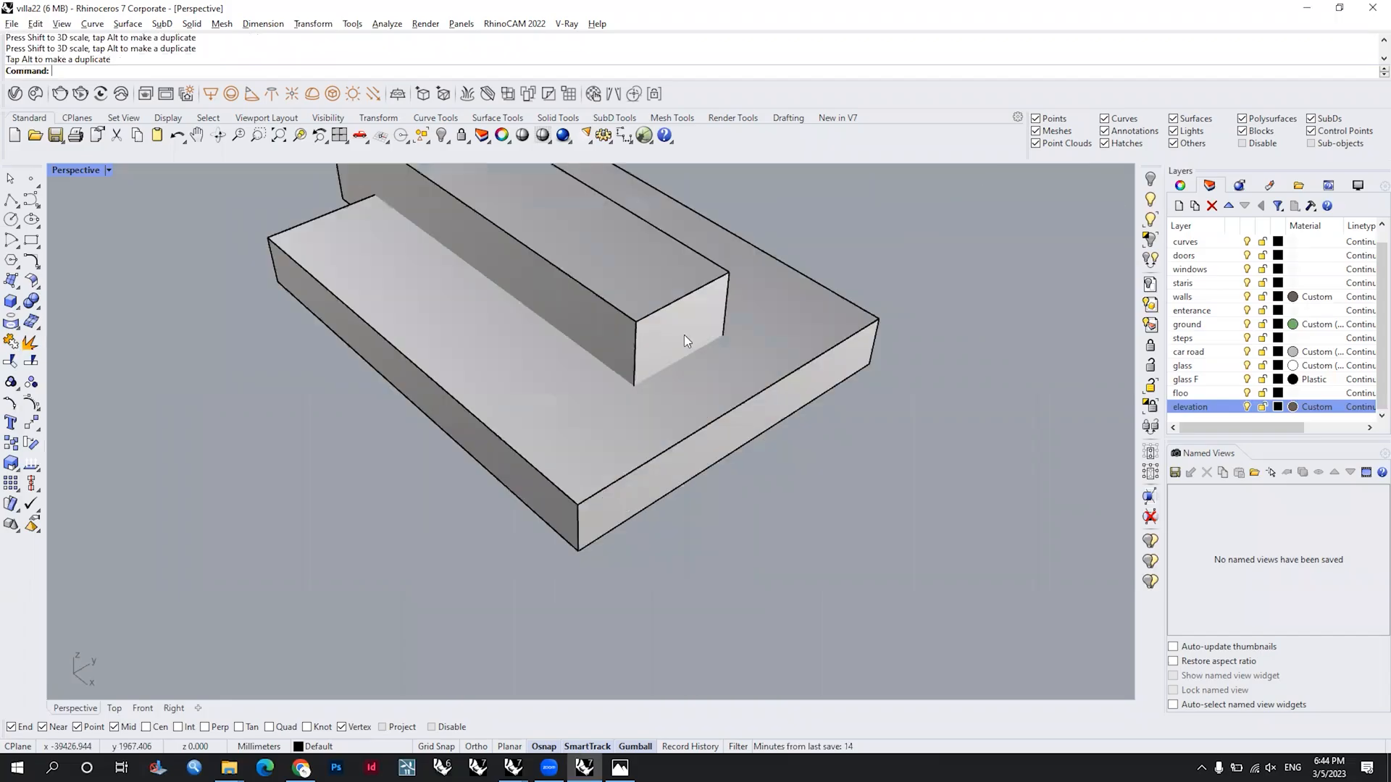
ctrl+shift+click(686, 372)
drag(721, 375, 576, 285)
drag(586, 334, 585, 334)
right_drag(586, 335, 669, 395)
scroll(669, 395, down, 5)
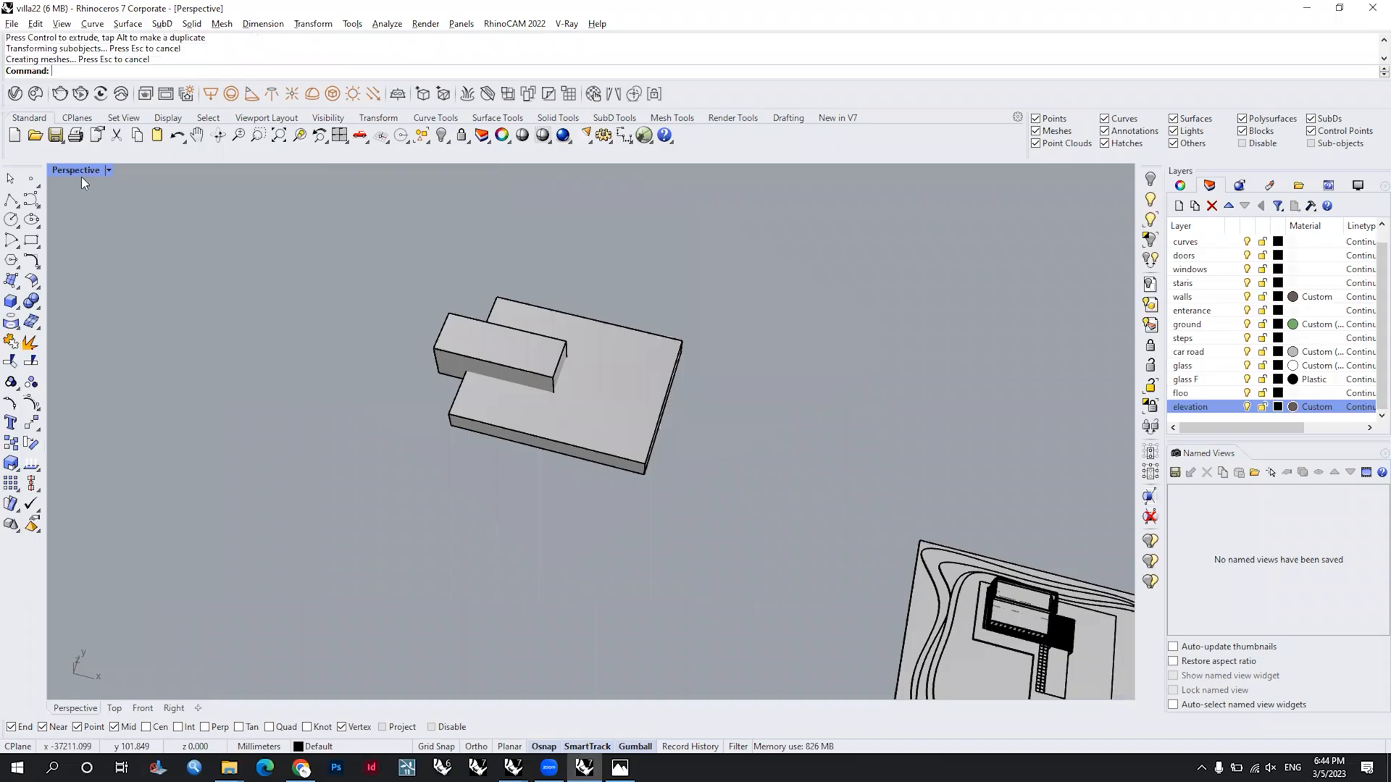
Step: Draw a rectangle enclosing both boxes in the Top view as a site outline
double_click(54, 171)
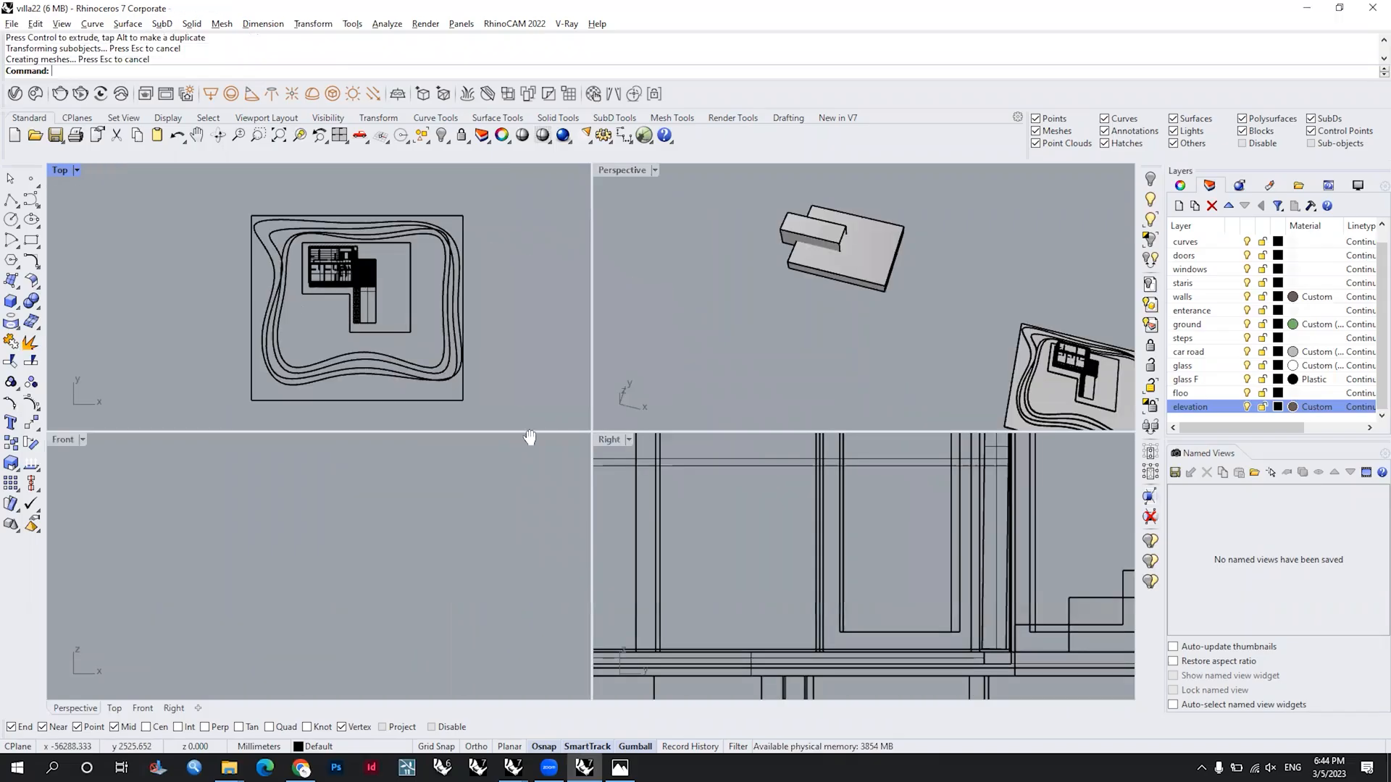
double_click(59, 170)
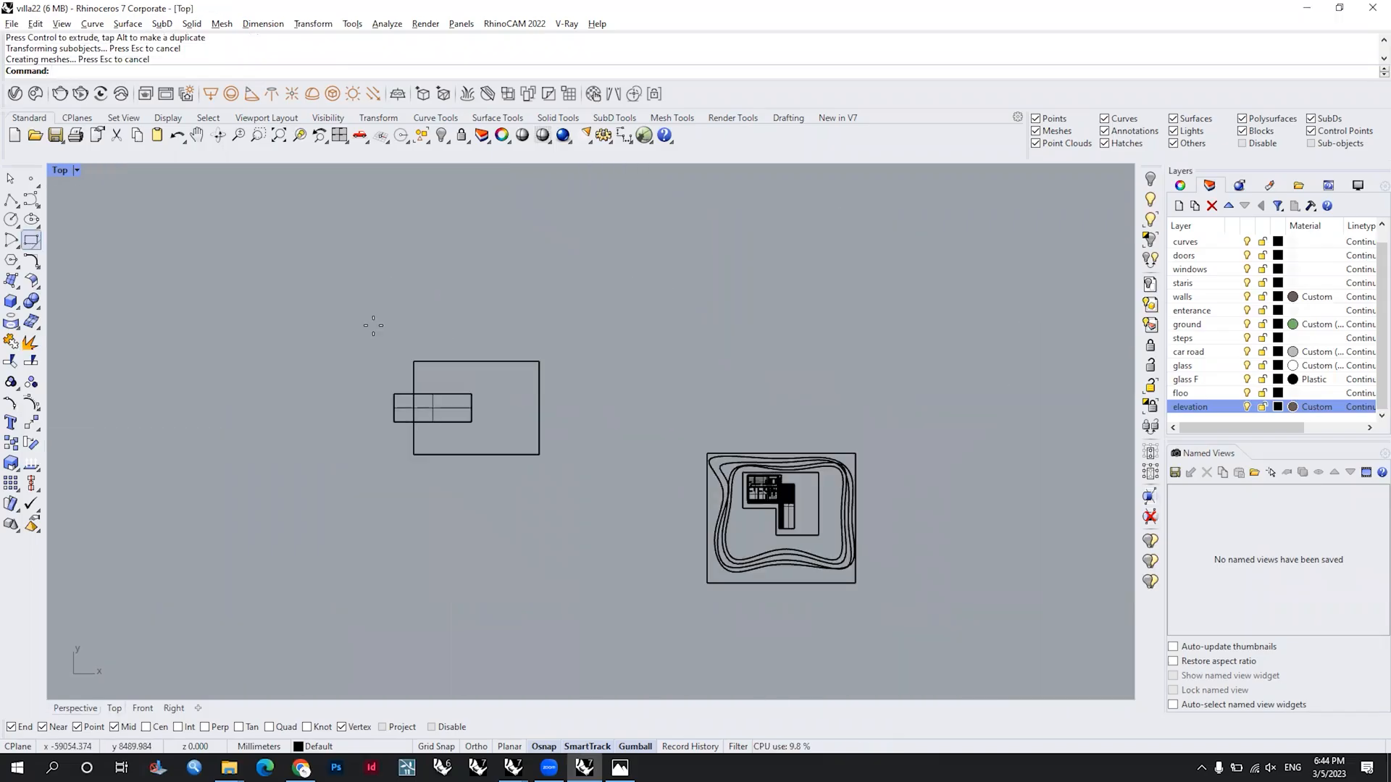
scroll(427, 421, up, 4)
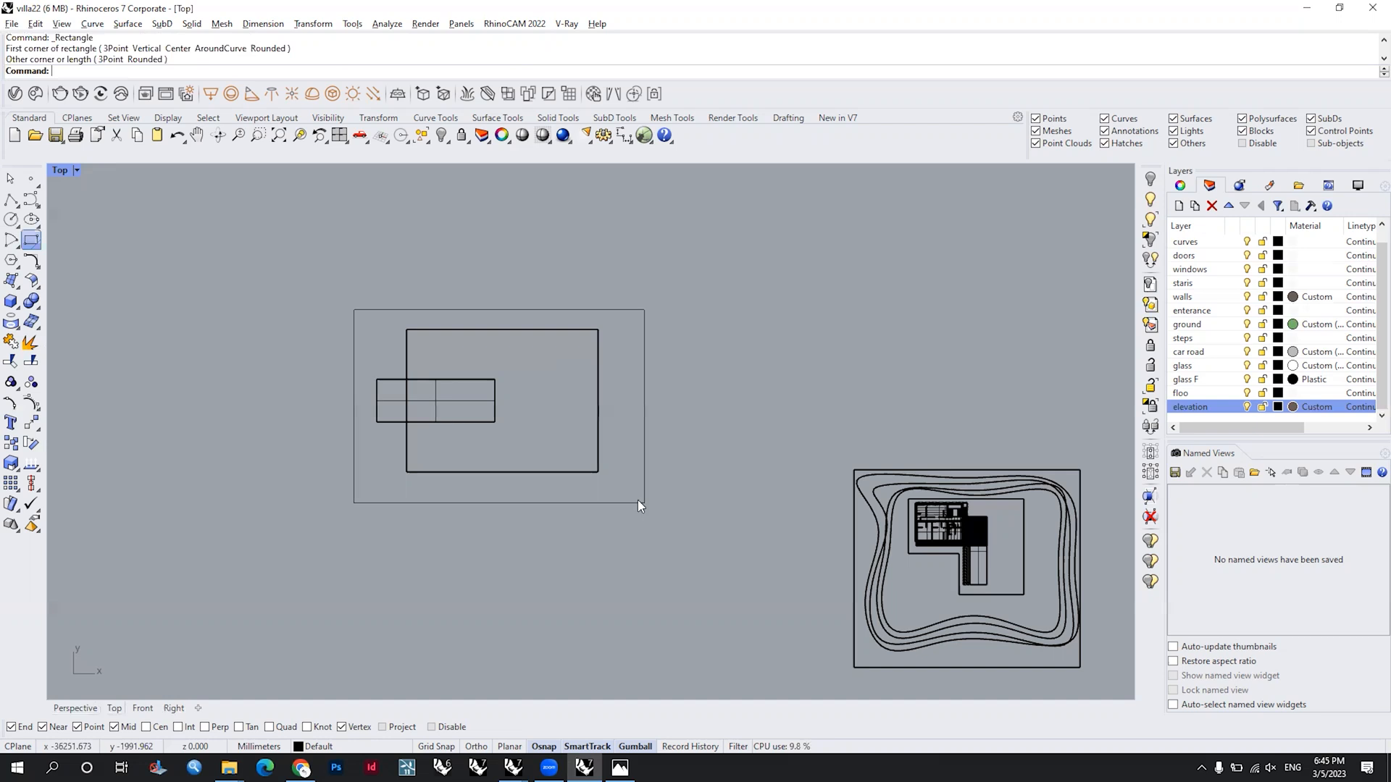
click(644, 503)
click(696, 603)
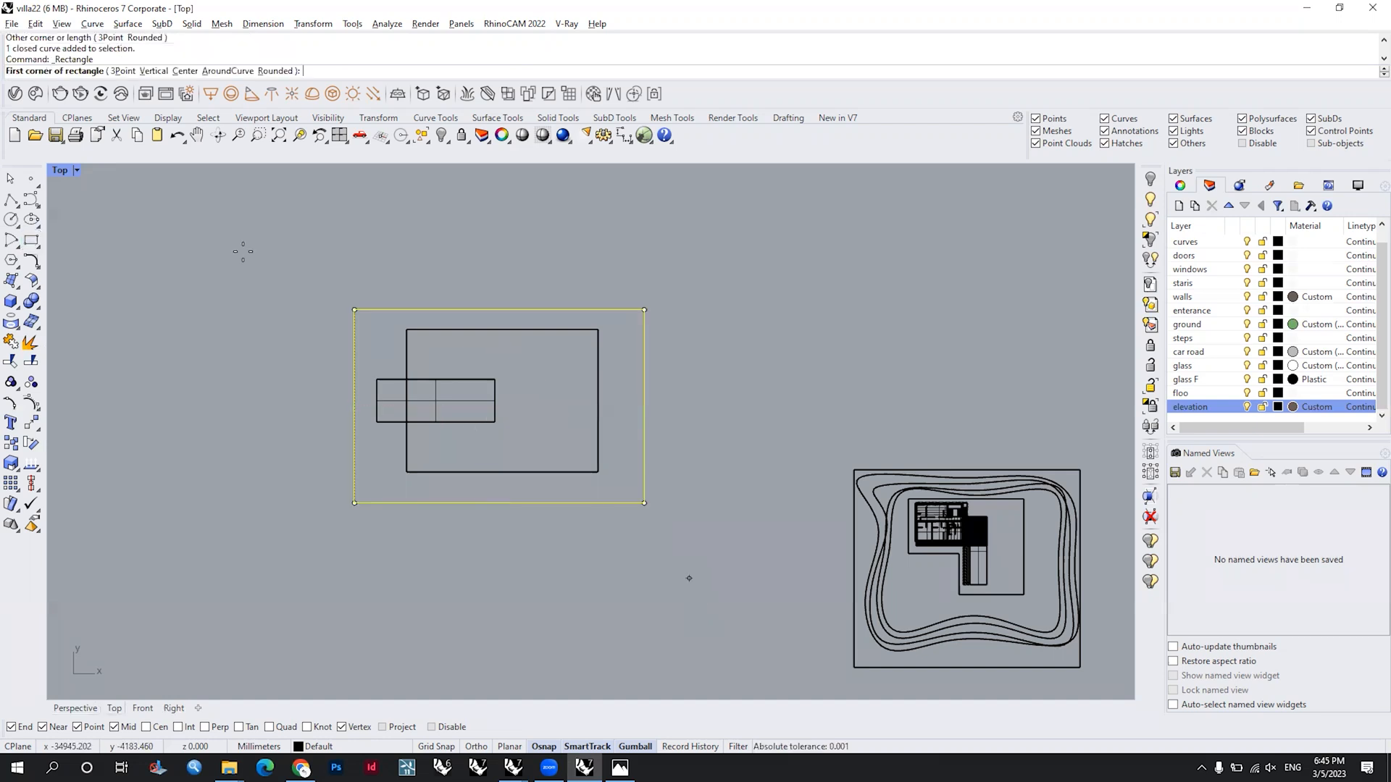
Step: Draw a larger rectangle around the site outline and create 7 tween curves between the two rectangles
click(157, 224)
right_drag(324, 314, 449, 340)
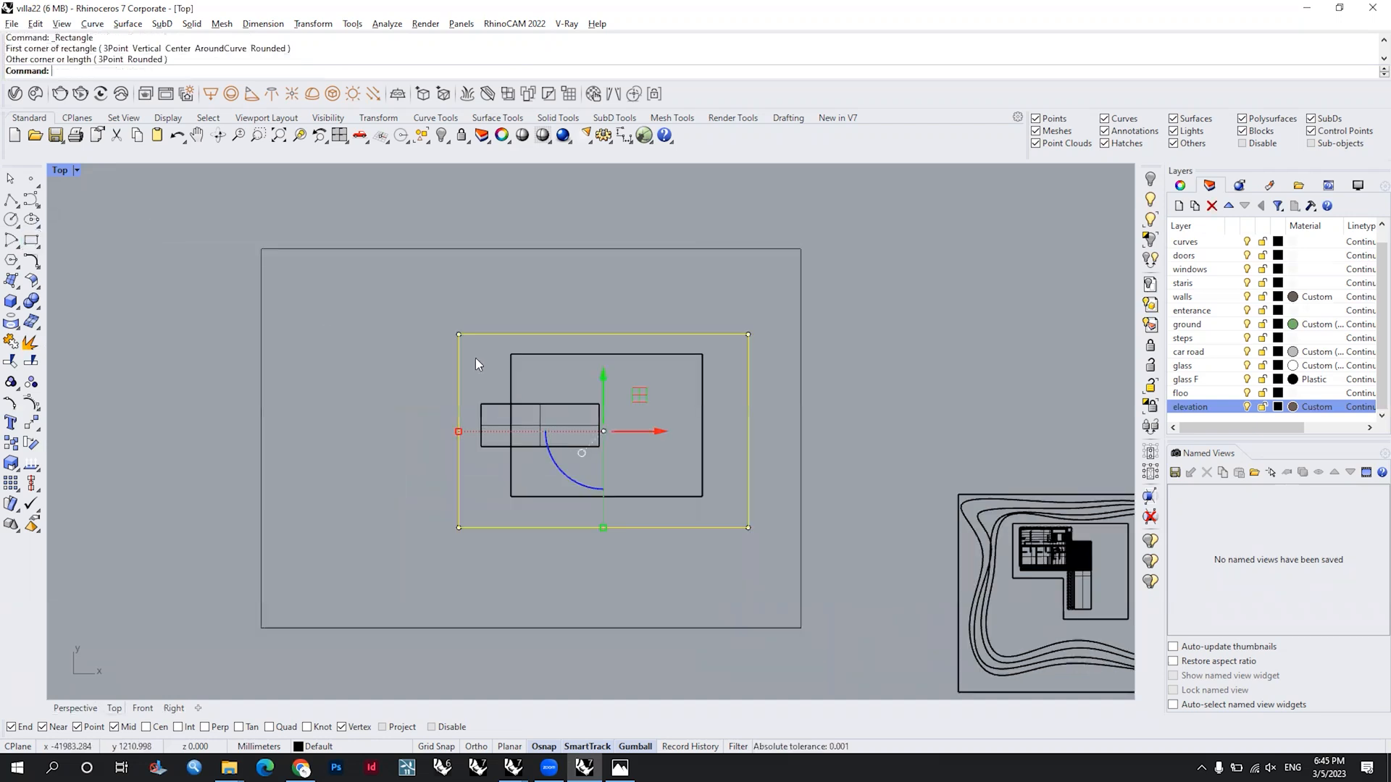
drag(477, 359, 228, 331)
text(Tw)
key(Return)
text(7)
key(Return)
key(Return)
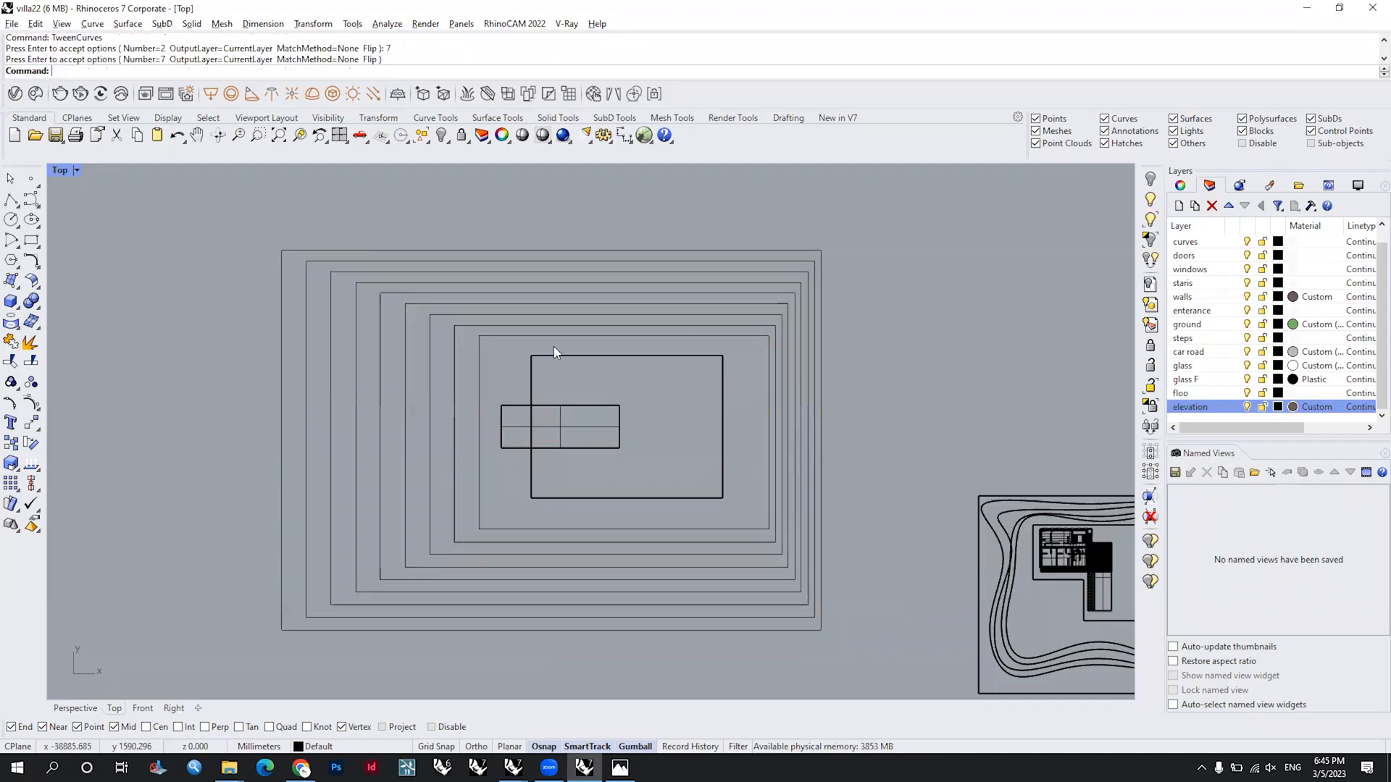
right_drag(664, 563, 675, 468)
scroll(664, 525, up, 3)
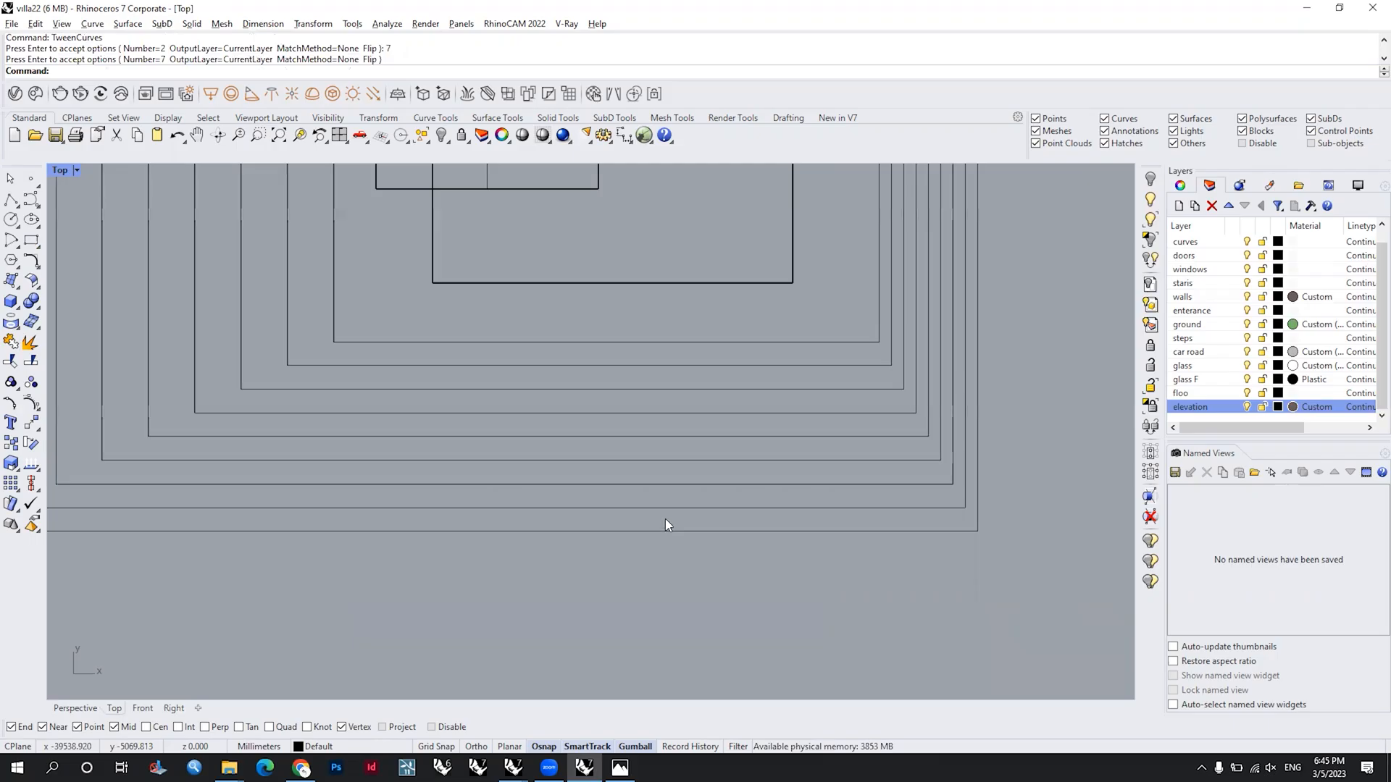
scroll(556, 455, down, 3)
scroll(565, 490, up, 3)
right_drag(753, 447, 759, 397)
click(641, 382)
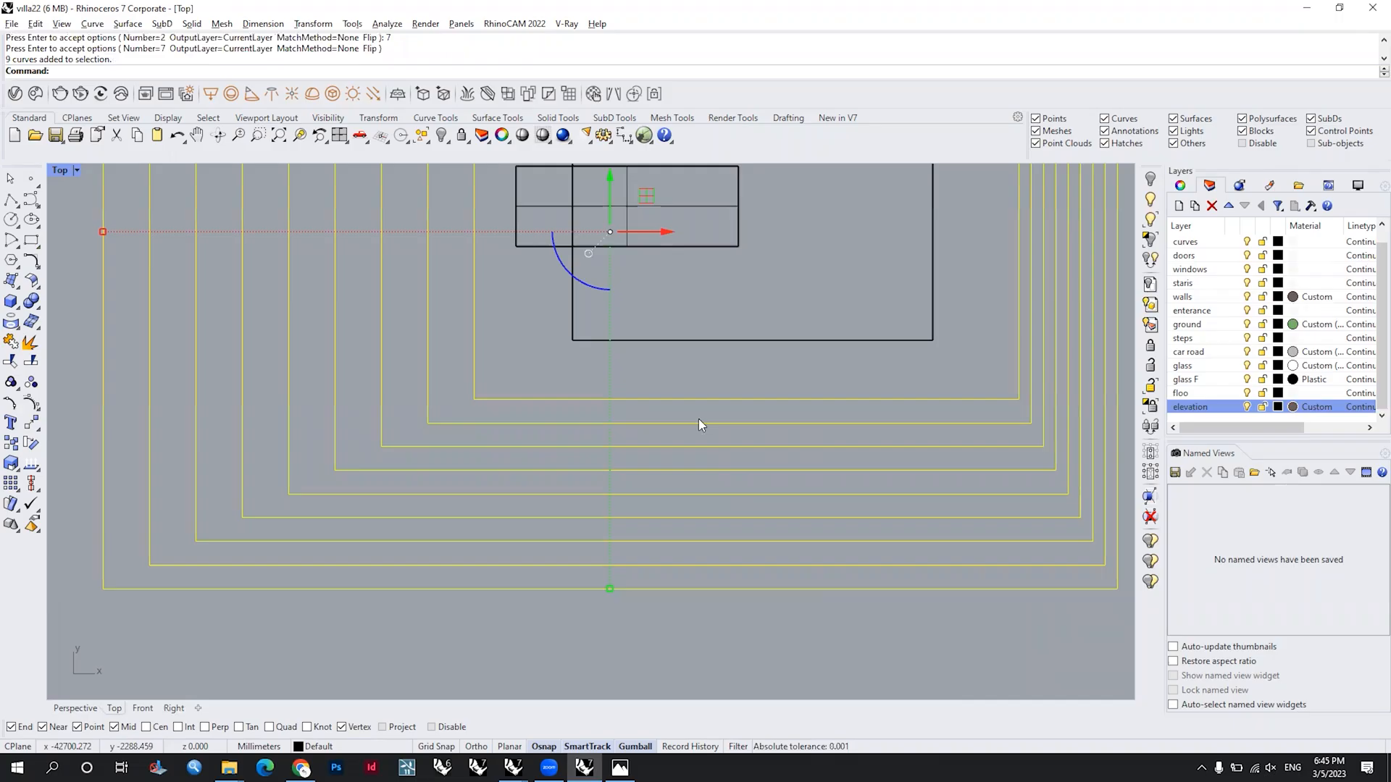
text(Insert)
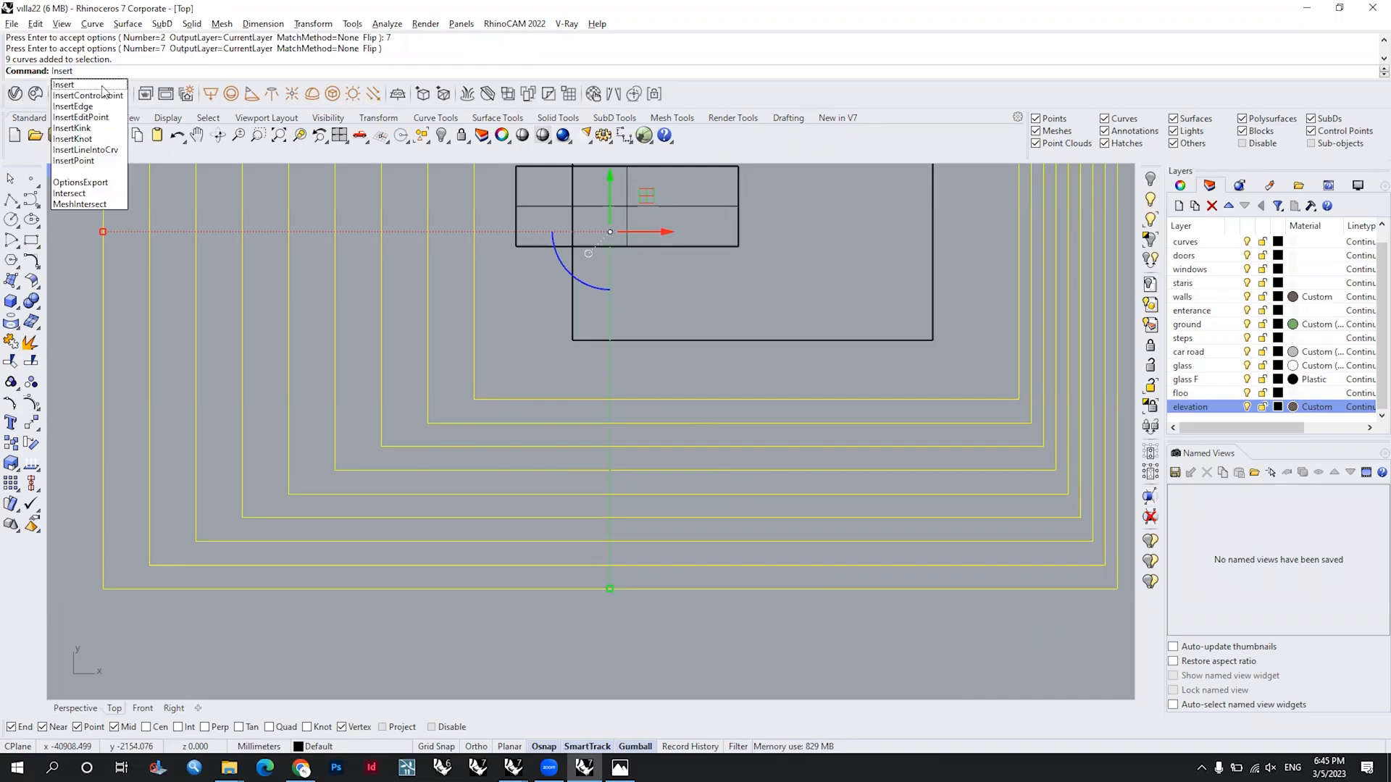
click(101, 106)
Step: Insert two control points along the lower edge of the innermost rectangular outline
drag(797, 371, 519, 618)
text(Insert)
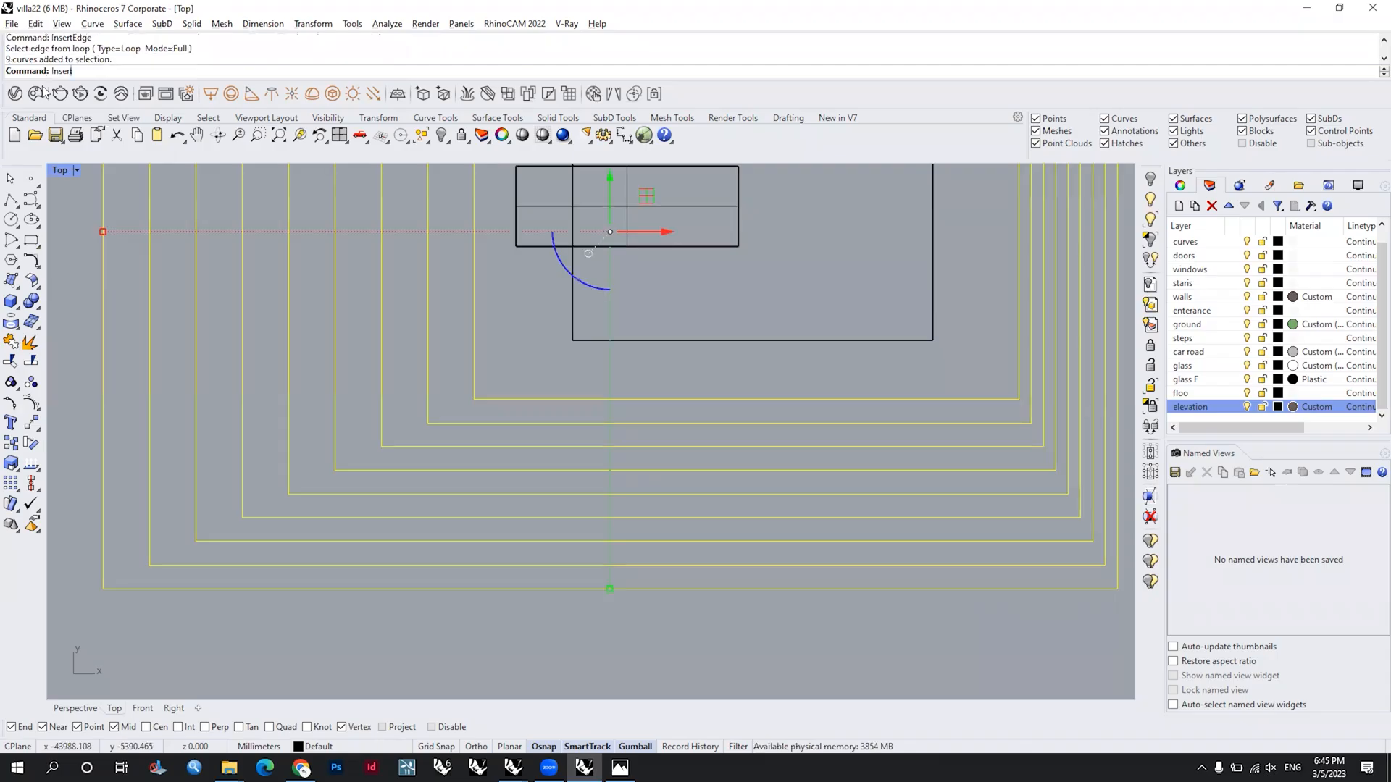
key(Up)
key(Return)
click(754, 398)
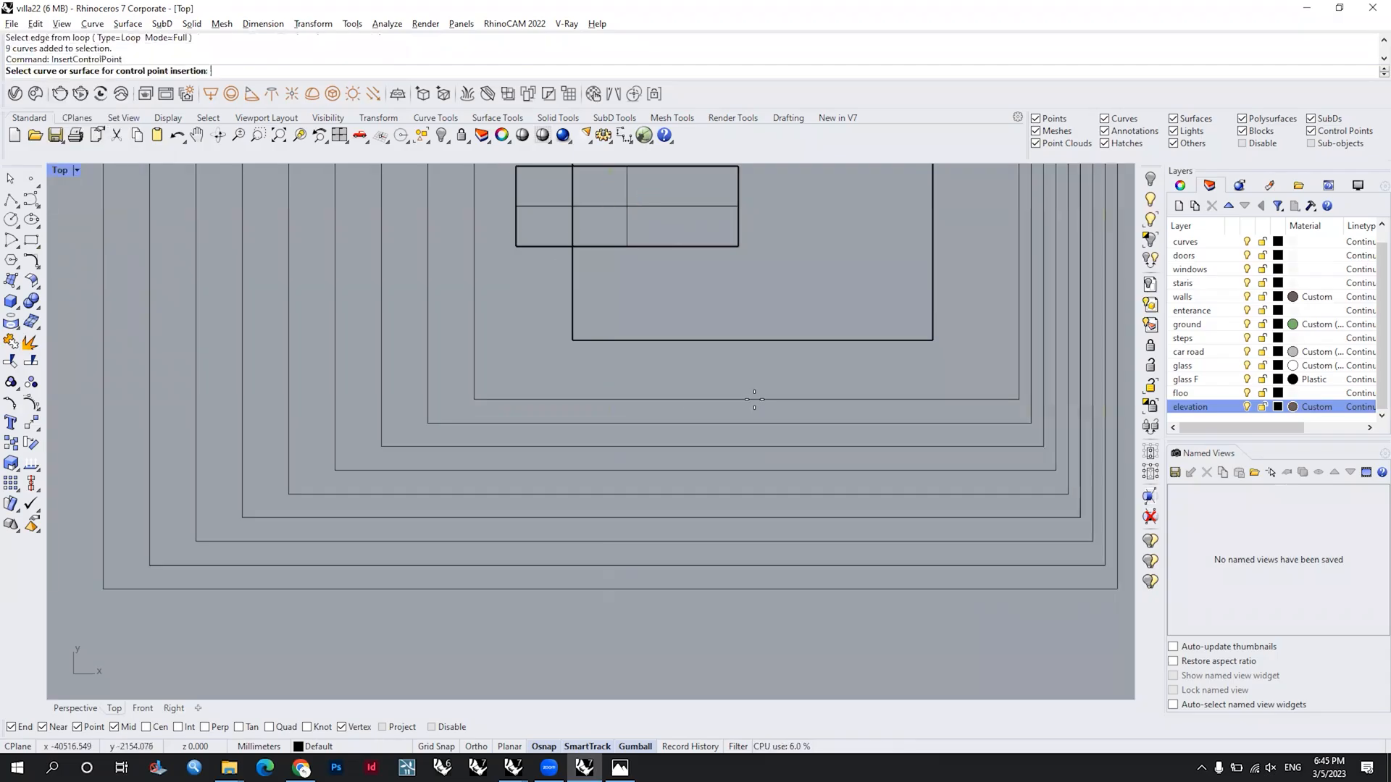
click(563, 399)
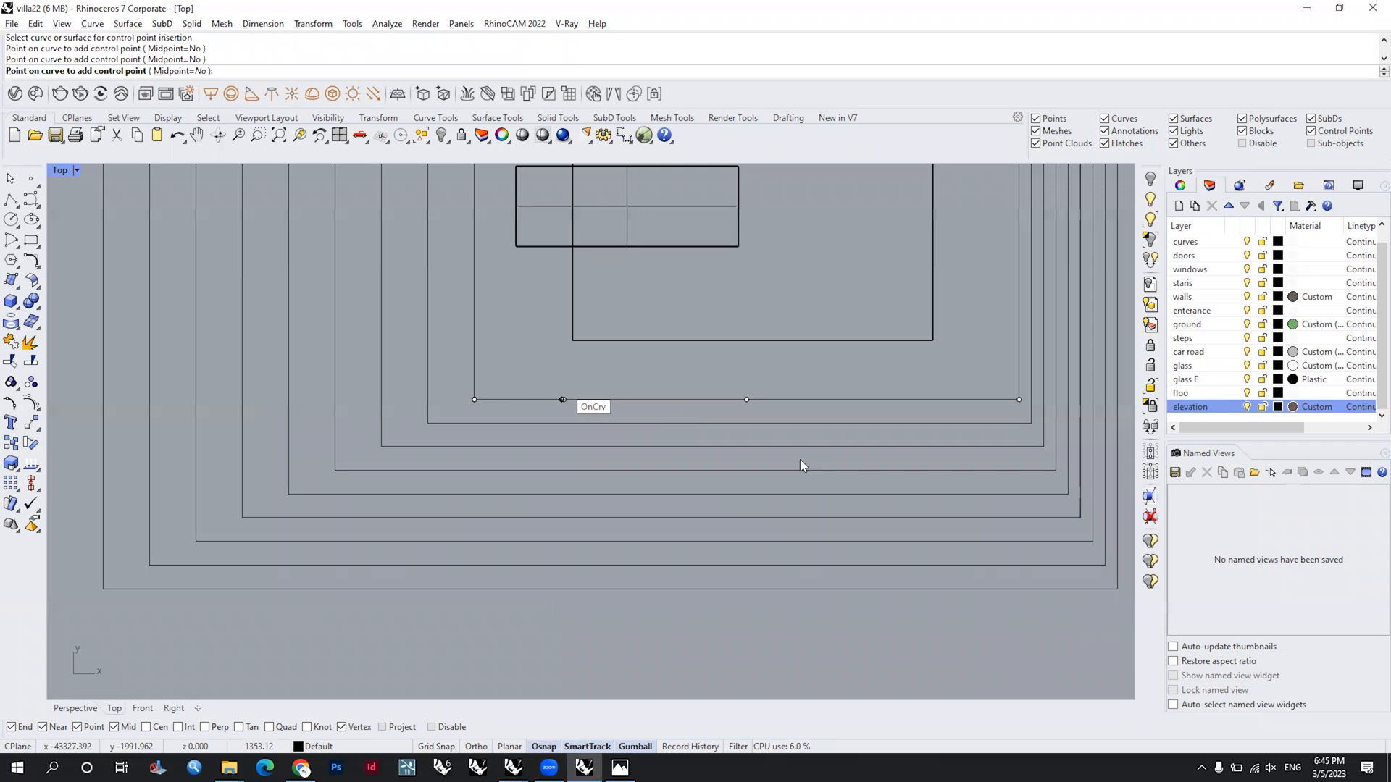
key(Return)
scroll(784, 462, down, 8)
scroll(833, 463, up, 5)
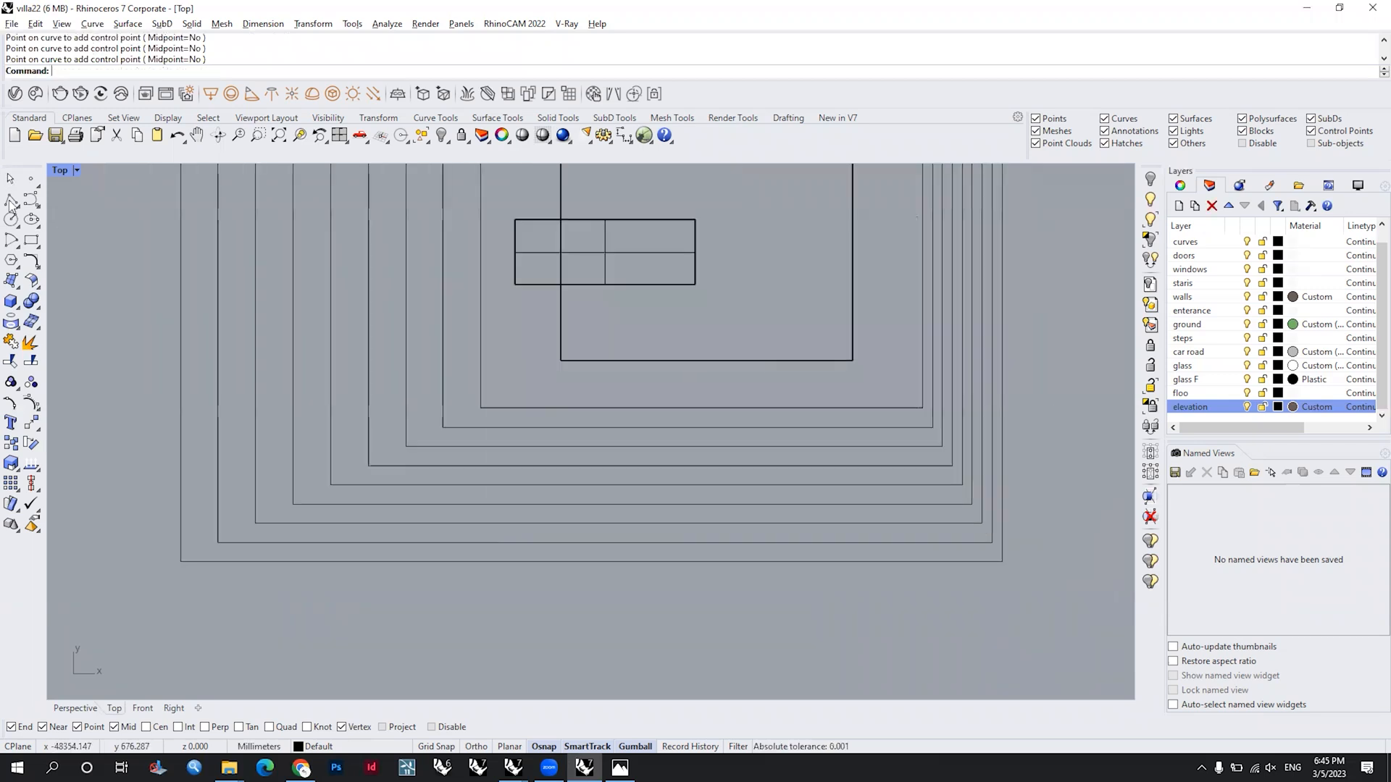
scroll(732, 411, up, 8)
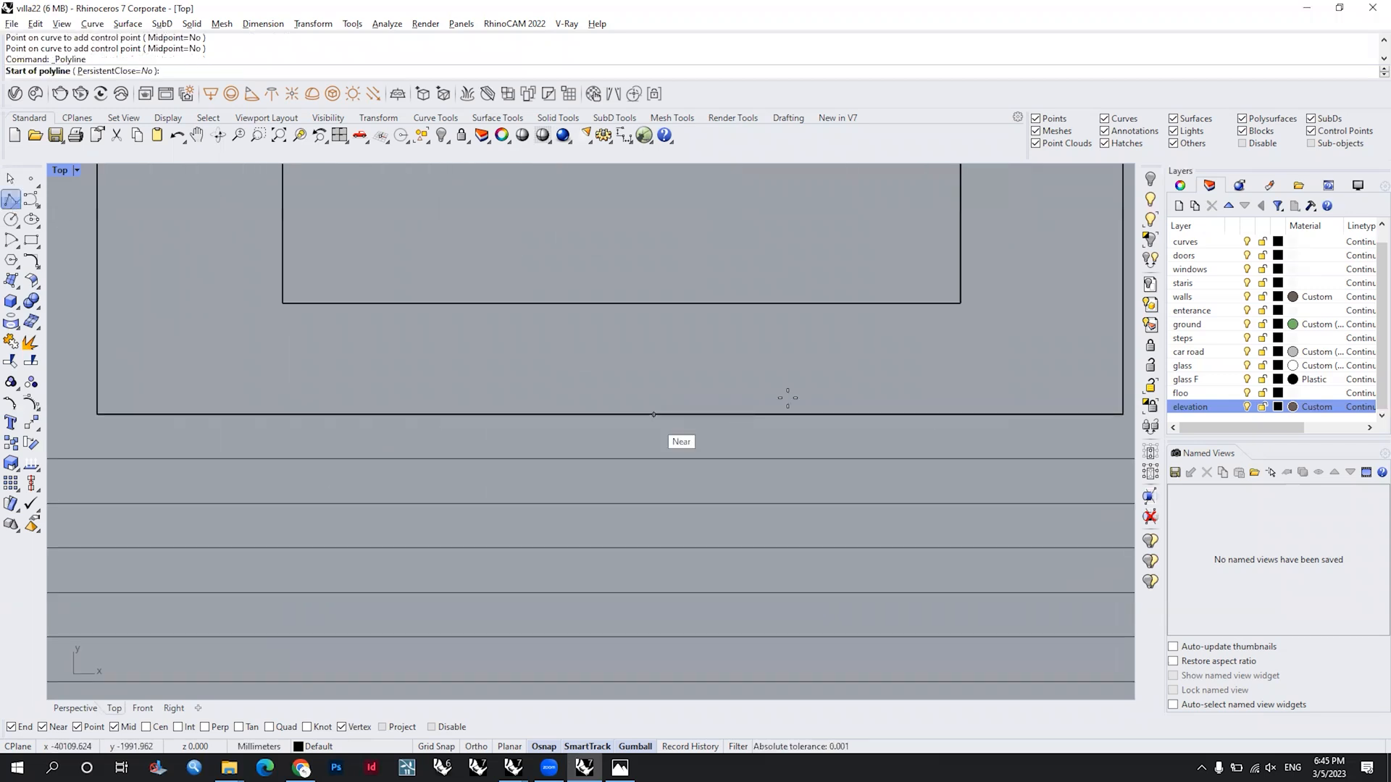
scroll(787, 398, down, 5)
scroll(821, 397, down, 2)
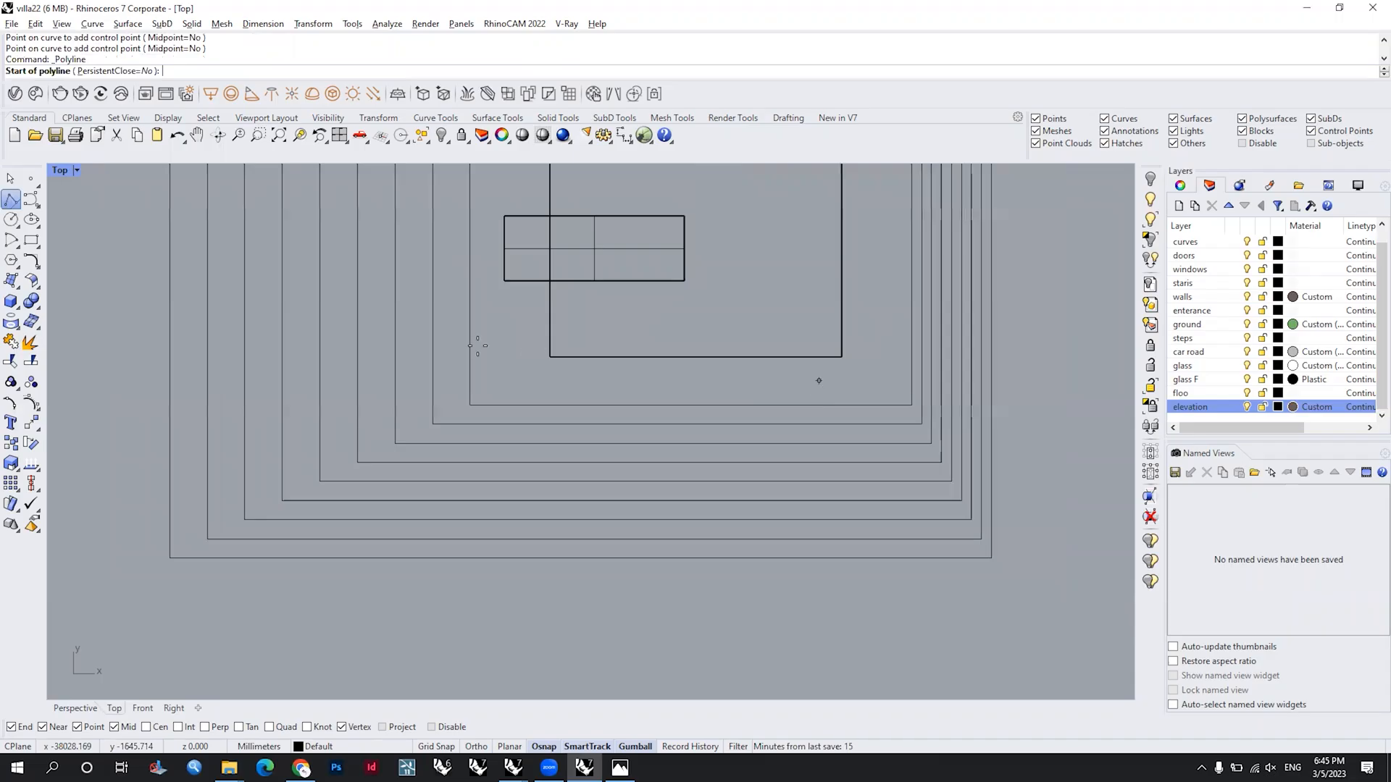
scroll(528, 346, up, 3)
right_drag(565, 376, 547, 258)
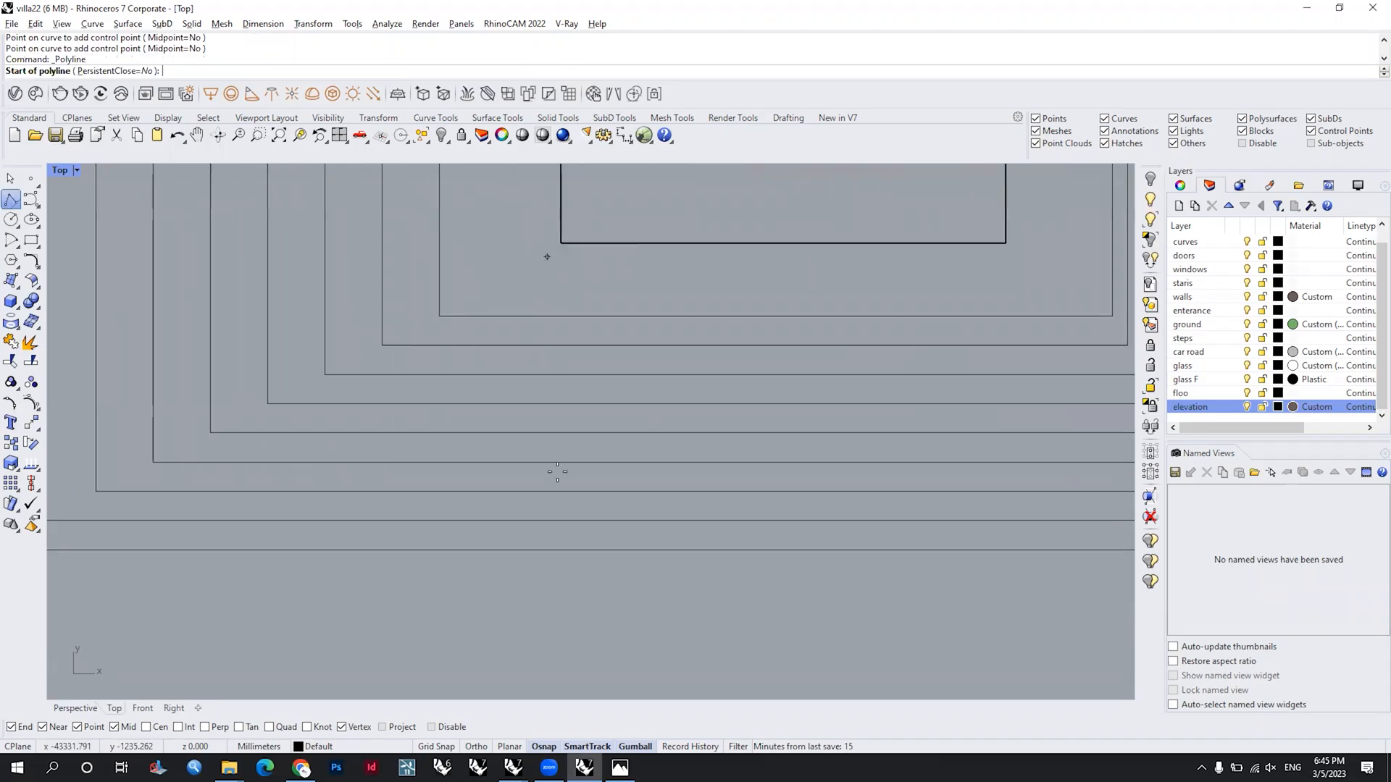
scroll(540, 333, down, 2)
click(547, 528)
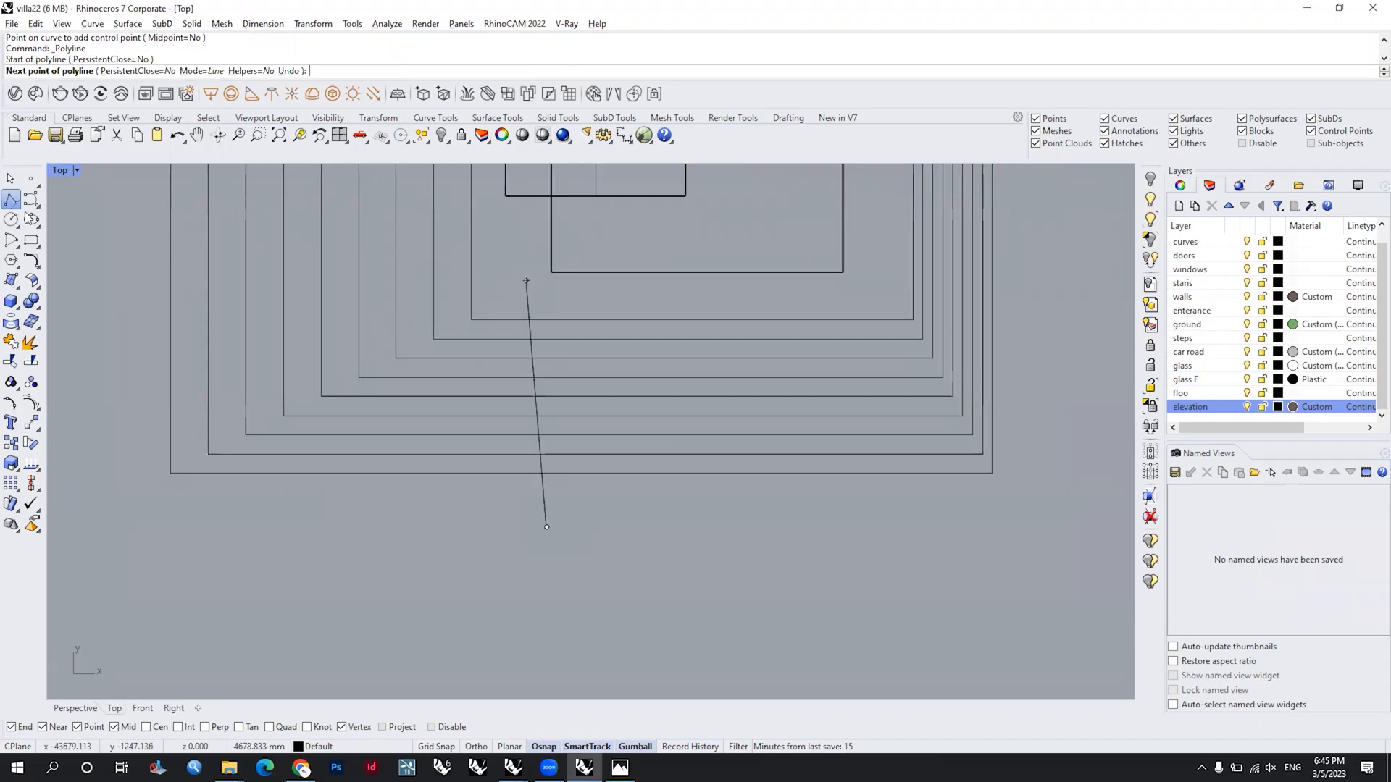
key(Escape)
Step: Draw a tall narrow rectangle beside the slab's lower-left corner, crossing the lower edges of all nested outlines
click(31, 241)
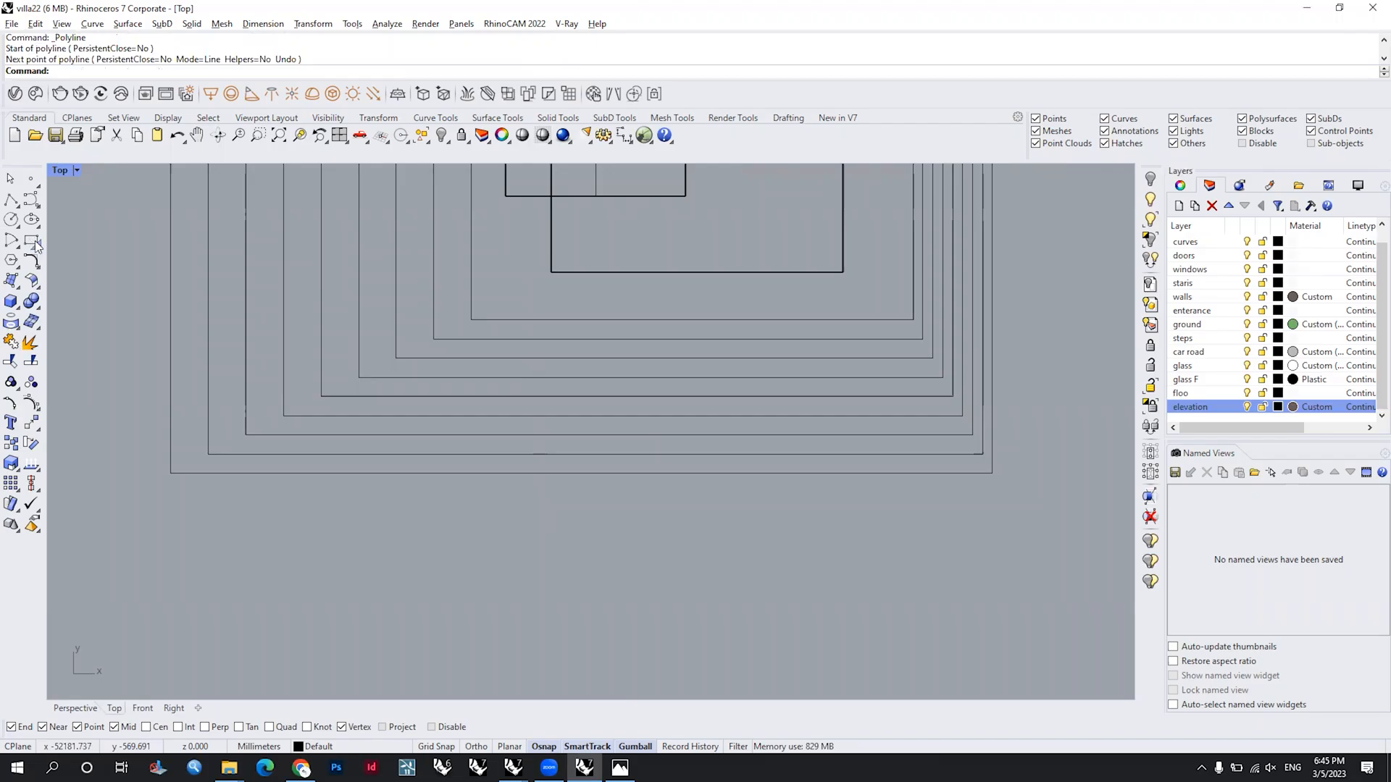
click(523, 567)
click(449, 216)
Step: Show the narrow rectangle's control points and move its lower-left corner far outward to form a slanted side
drag(541, 600, 472, 464)
key(F10)
click(449, 569)
drag(508, 571, 239, 533)
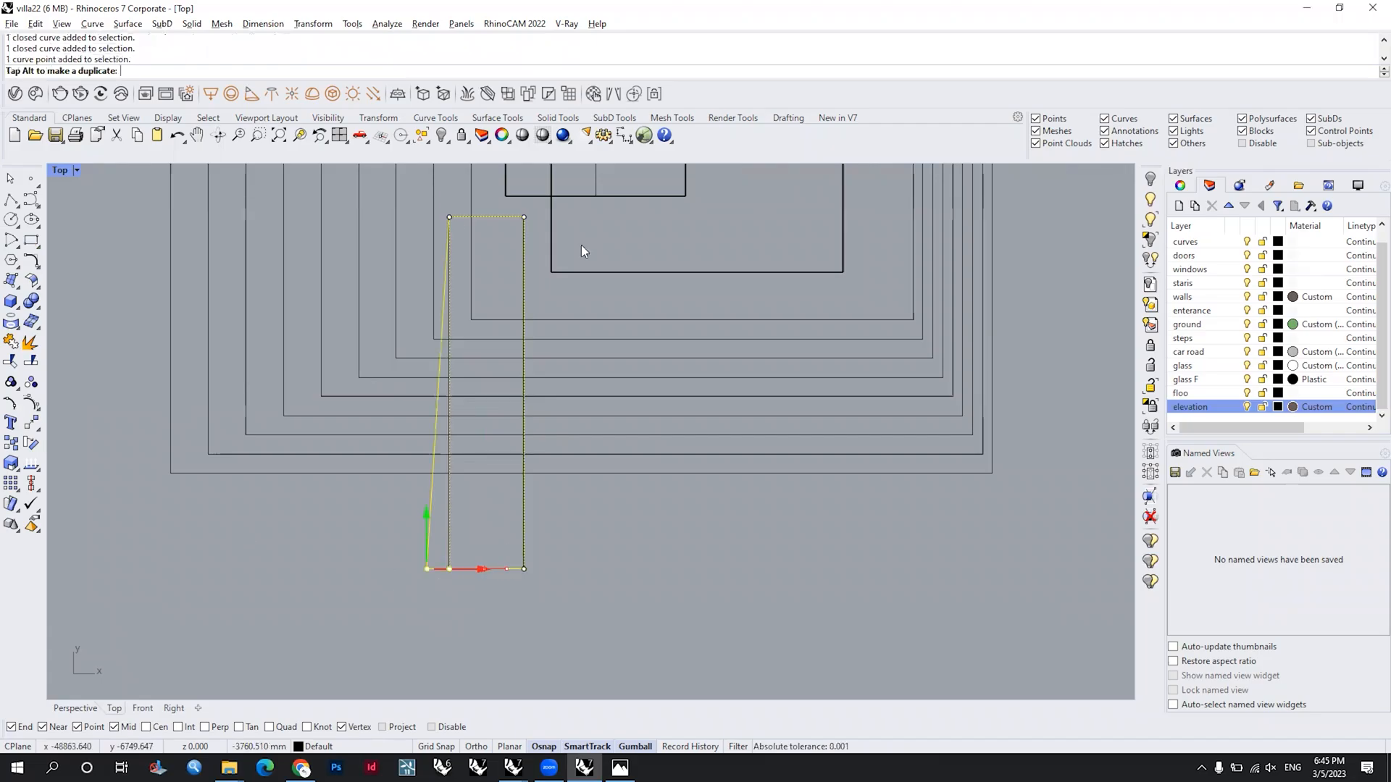
scroll(599, 351, down, 3)
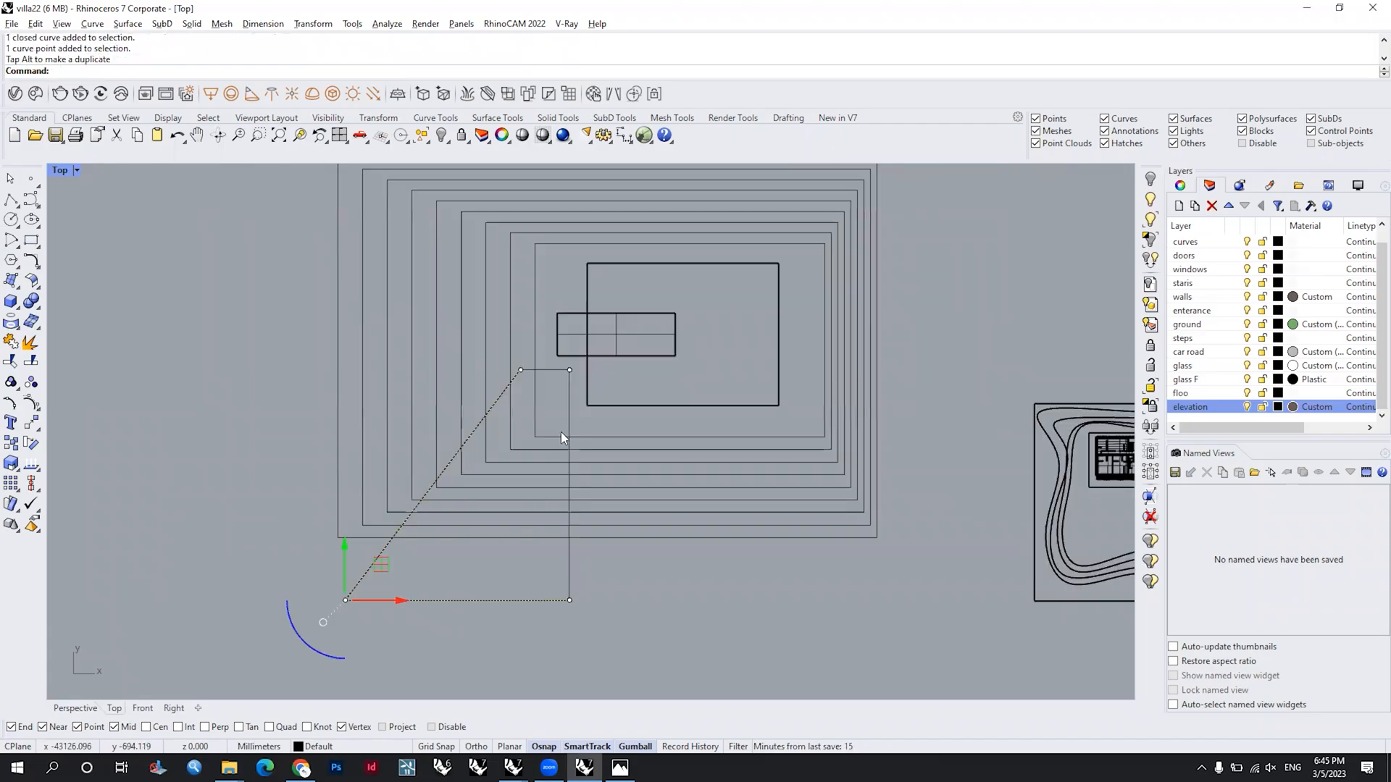
Step: Split the slanted four-sided outline, using the nine nested rectangles as cutting objects
scroll(556, 411, up, 2)
click(637, 430)
scroll(628, 439, up, 2)
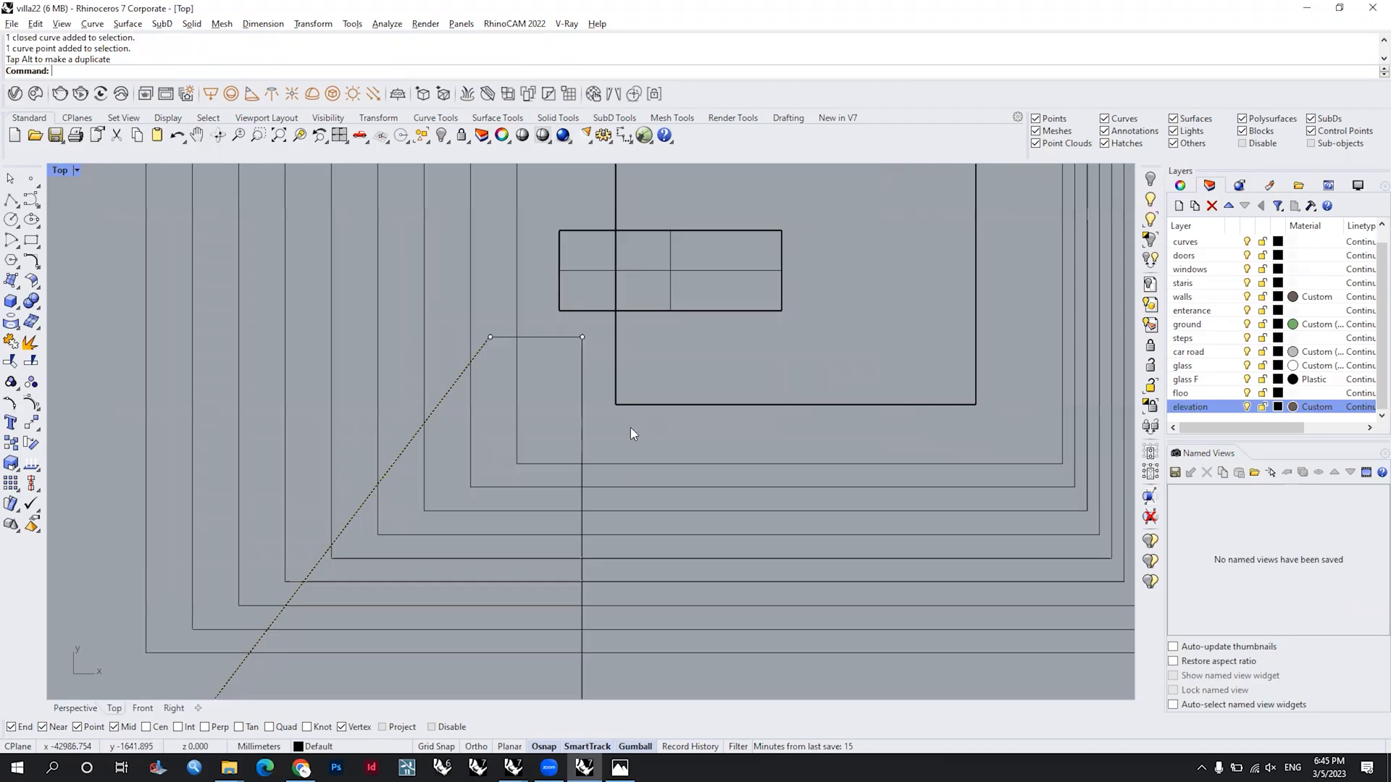
scroll(628, 421, down, 6)
click(630, 420)
scroll(631, 426, up, 2)
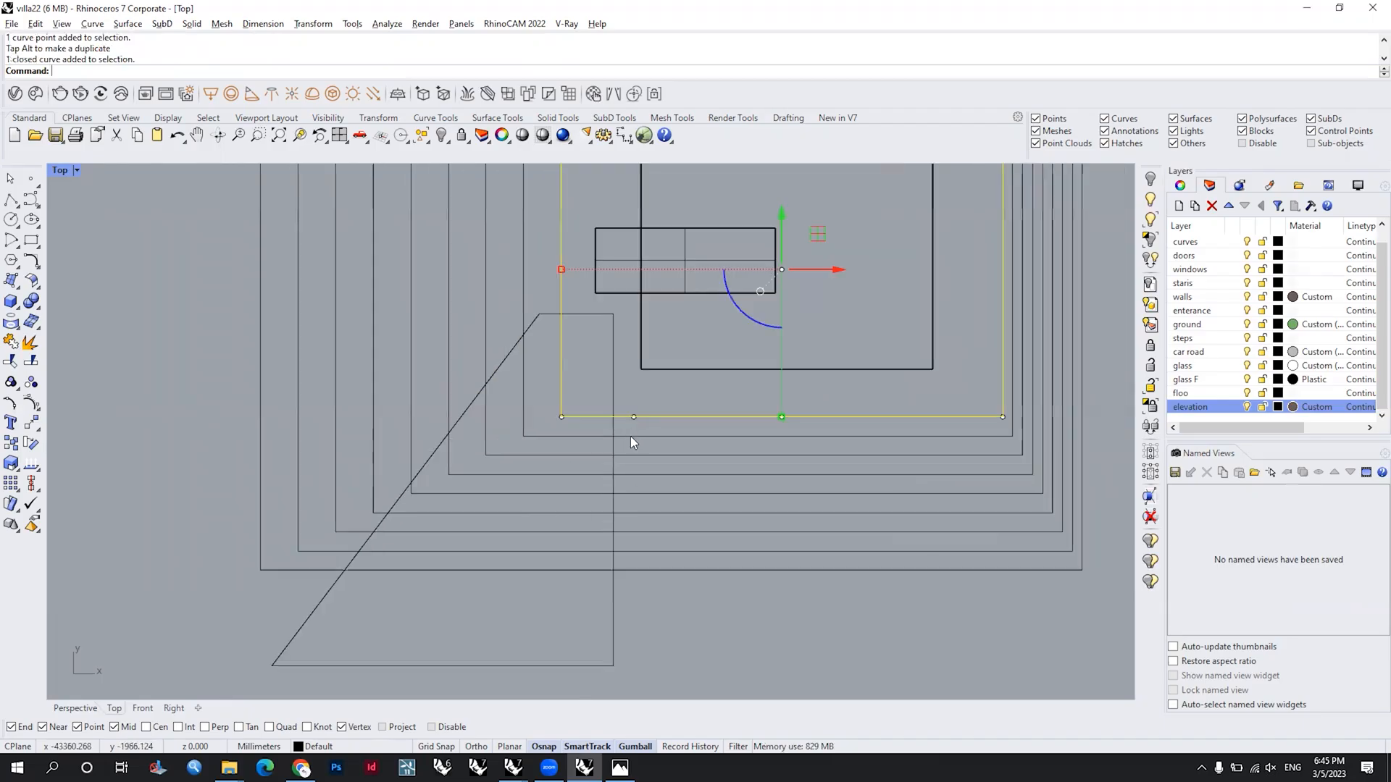
shift+click(629, 452)
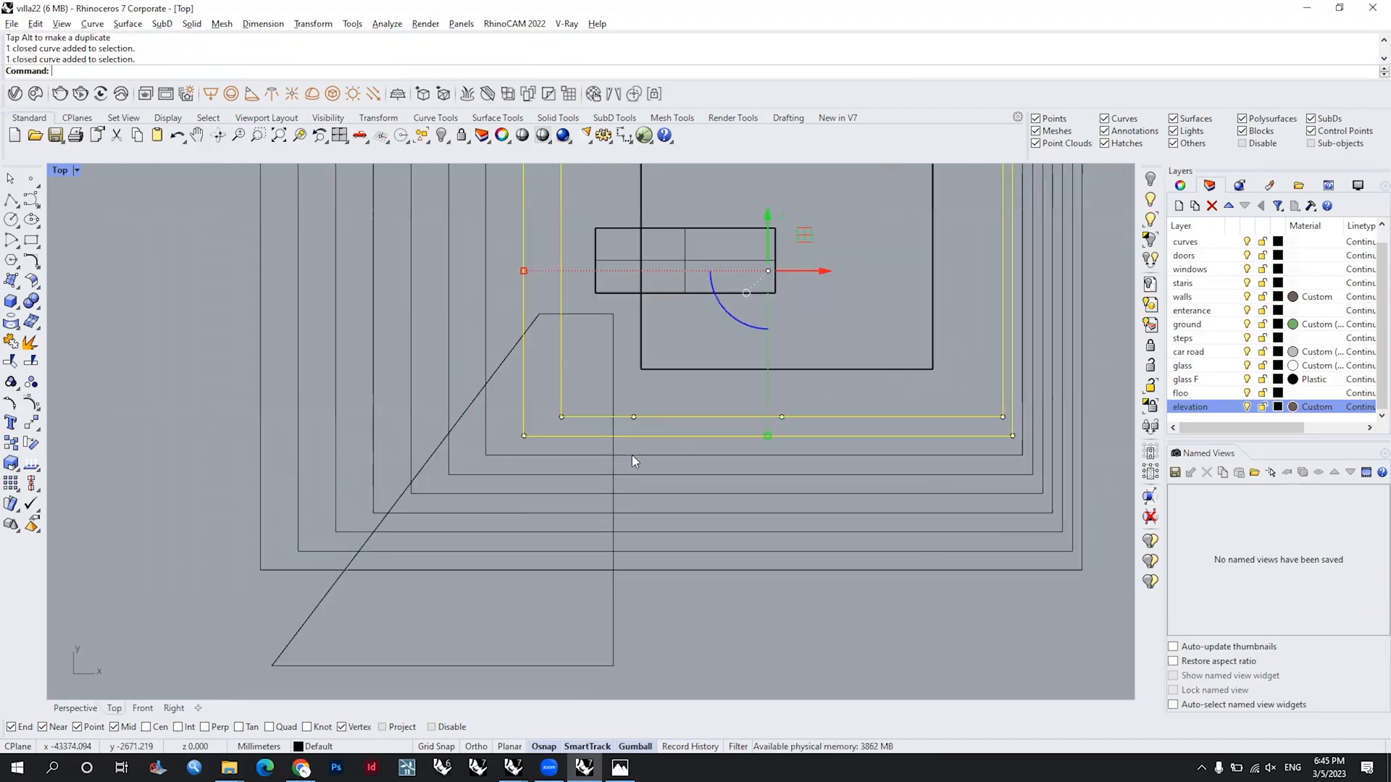
click(621, 634)
text(Split)
key(Return)
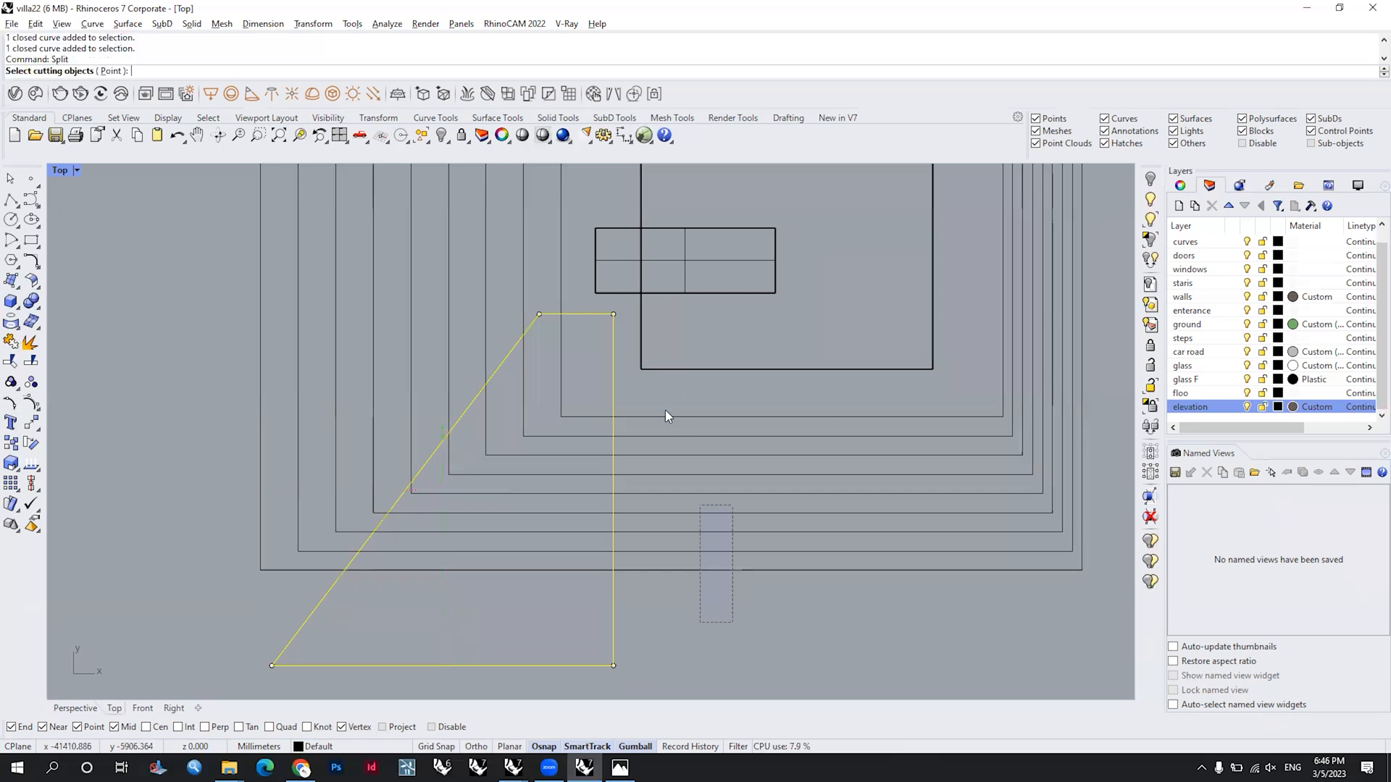
drag(665, 410, 610, 591)
key(Return)
Step: Try deleting the outermost piece of the split slanted outline
click(492, 615)
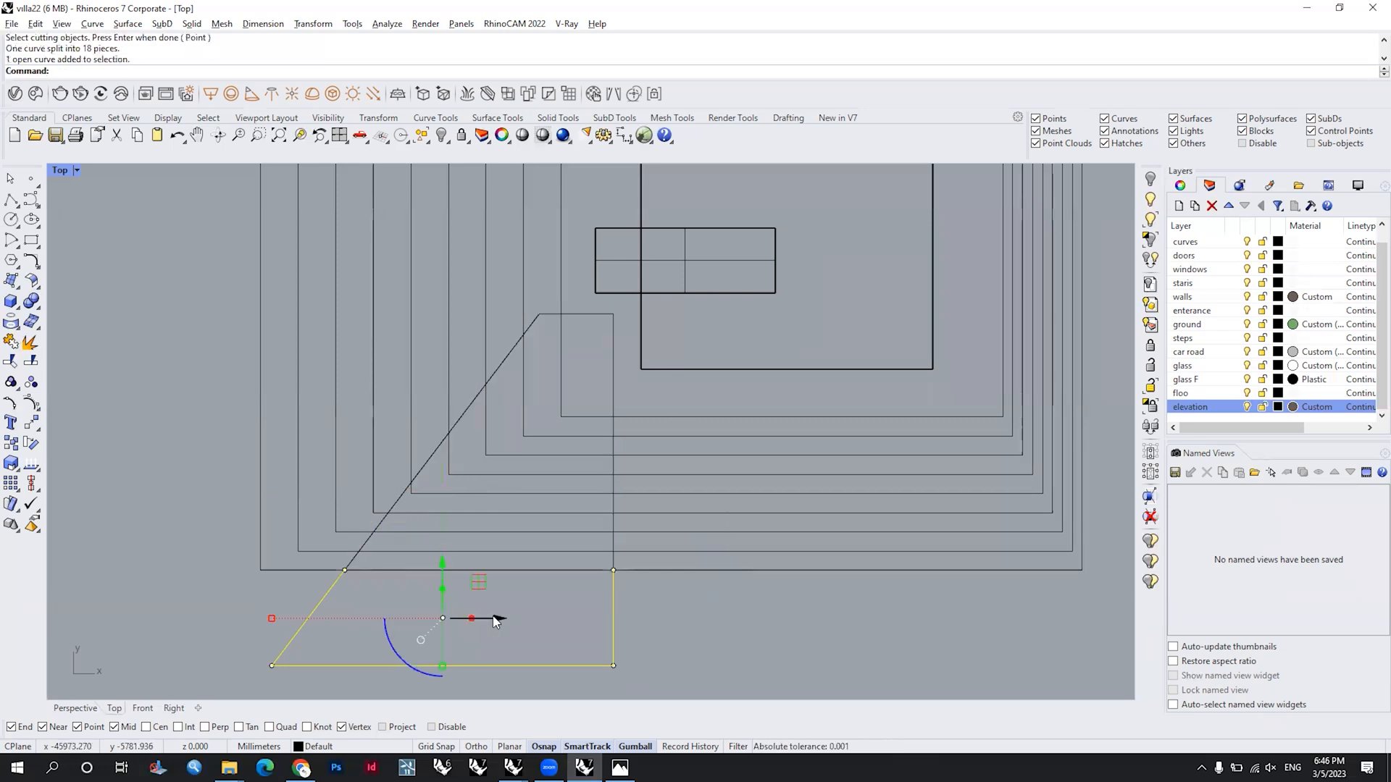
key(Delete)
scroll(881, 493, down, 2)
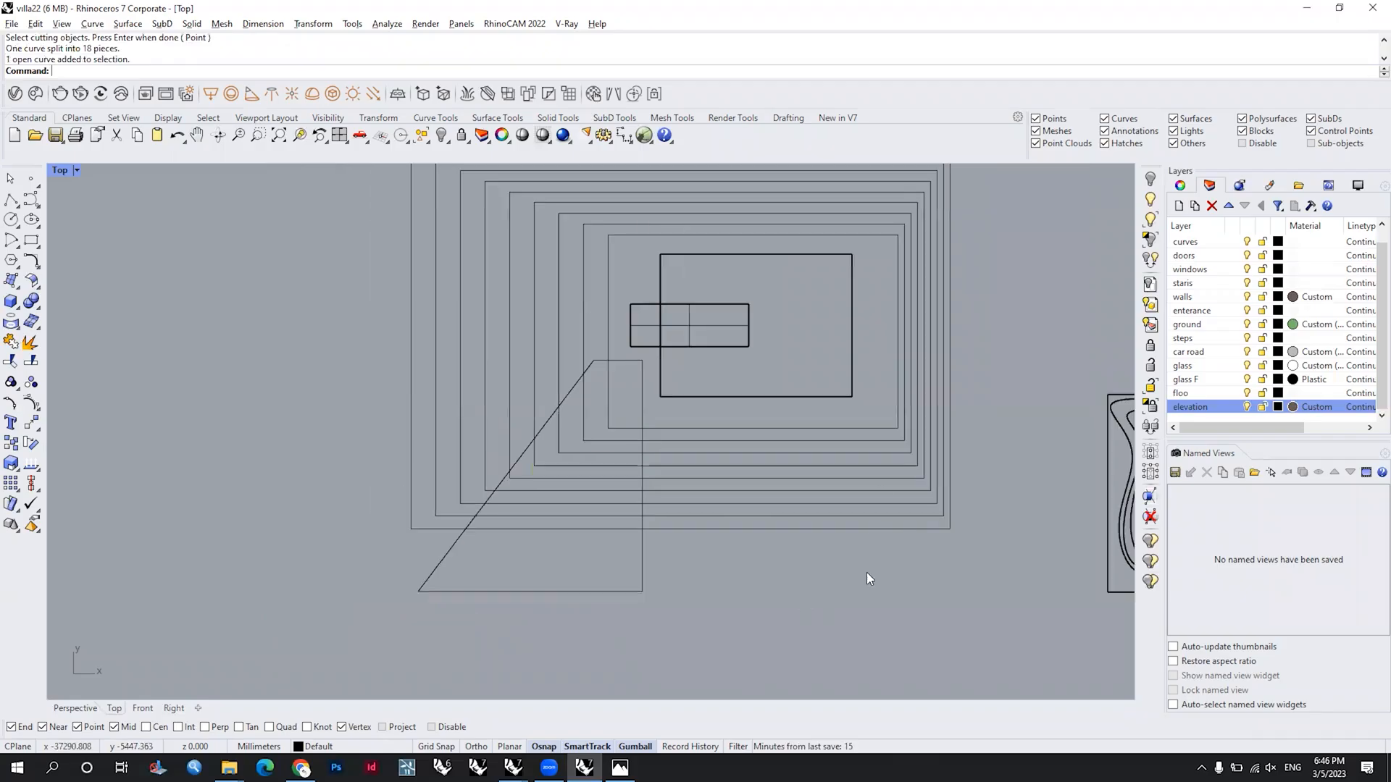
Step: In the Perspective view, align all nine nested outlines to a single world Z height with SetPt
right_drag(866, 573, 830, 631)
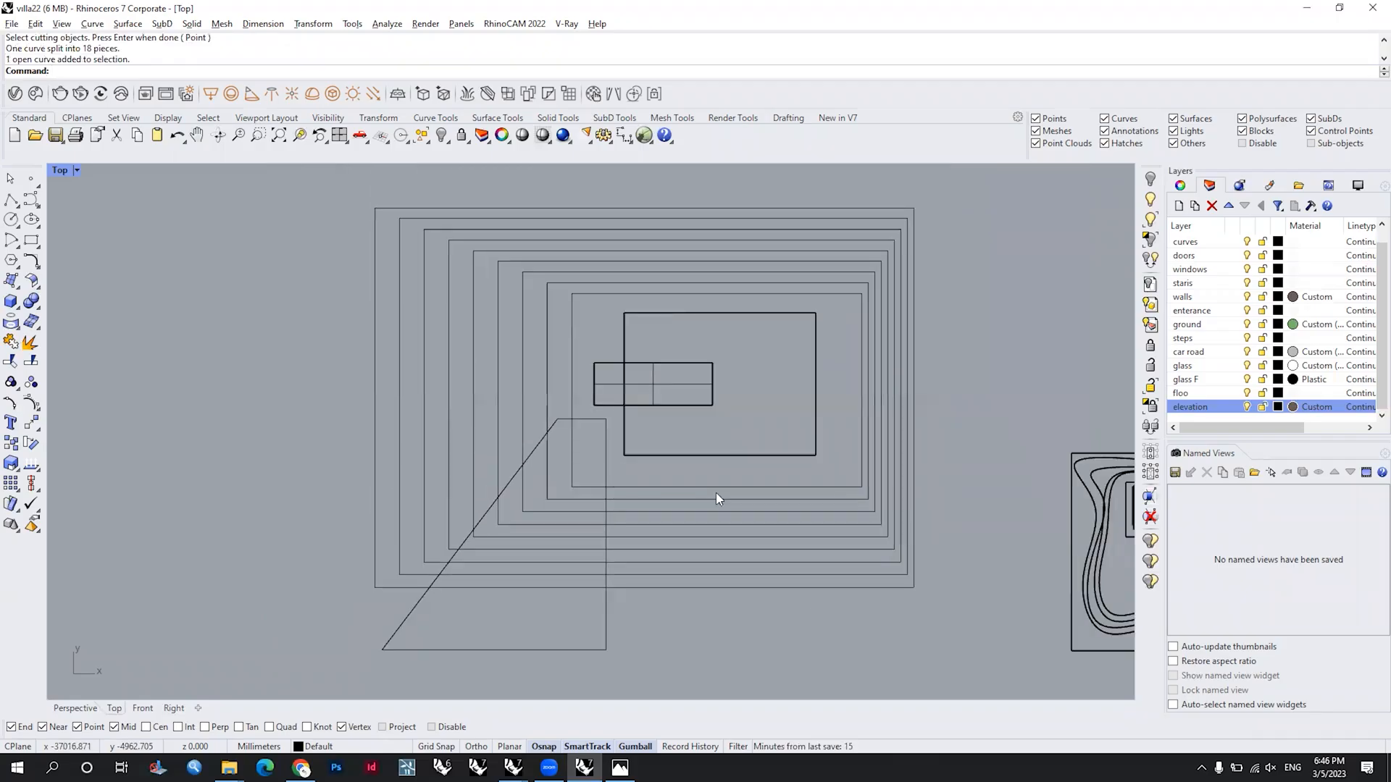
double_click(667, 170)
double_click(643, 169)
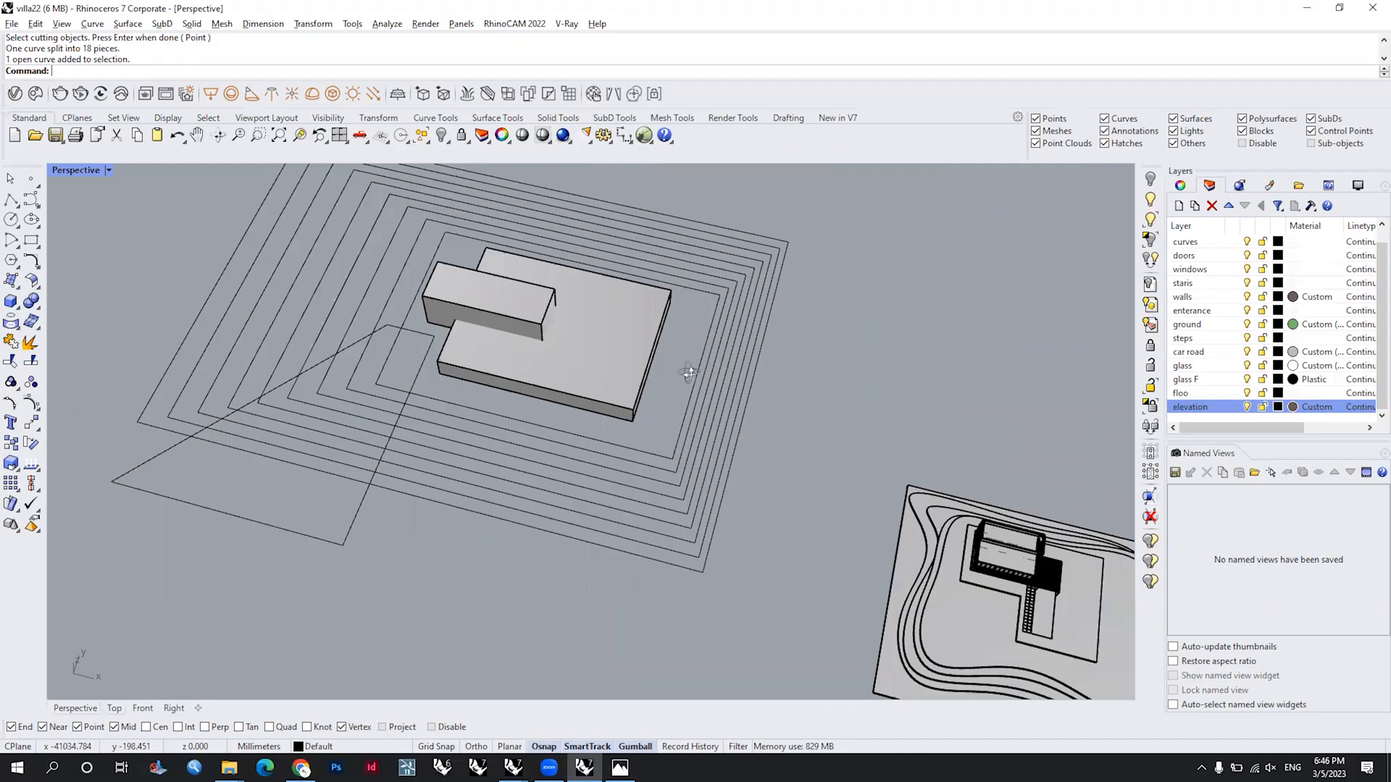
right_drag(688, 373, 714, 243)
drag(710, 427, 624, 276)
right_drag(624, 290, 667, 417)
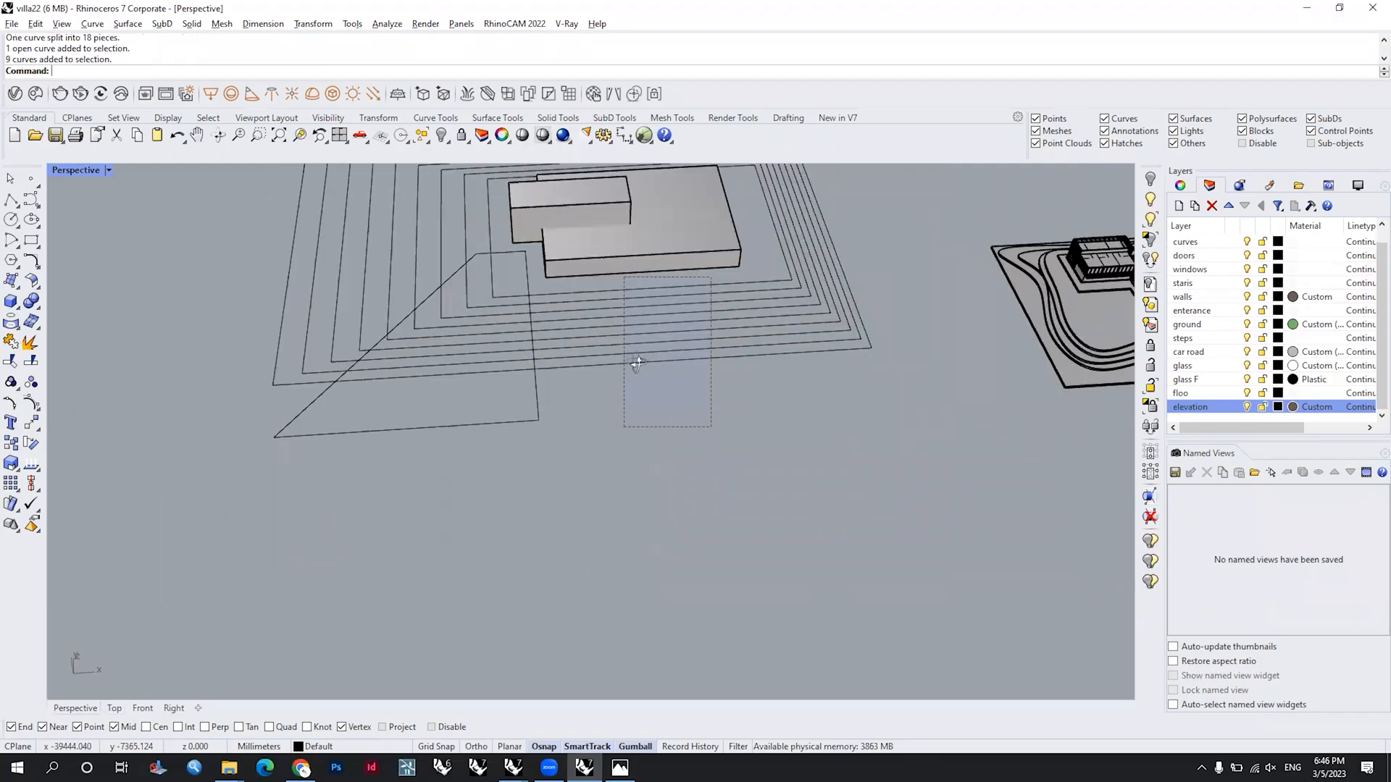
right_drag(638, 362, 672, 343)
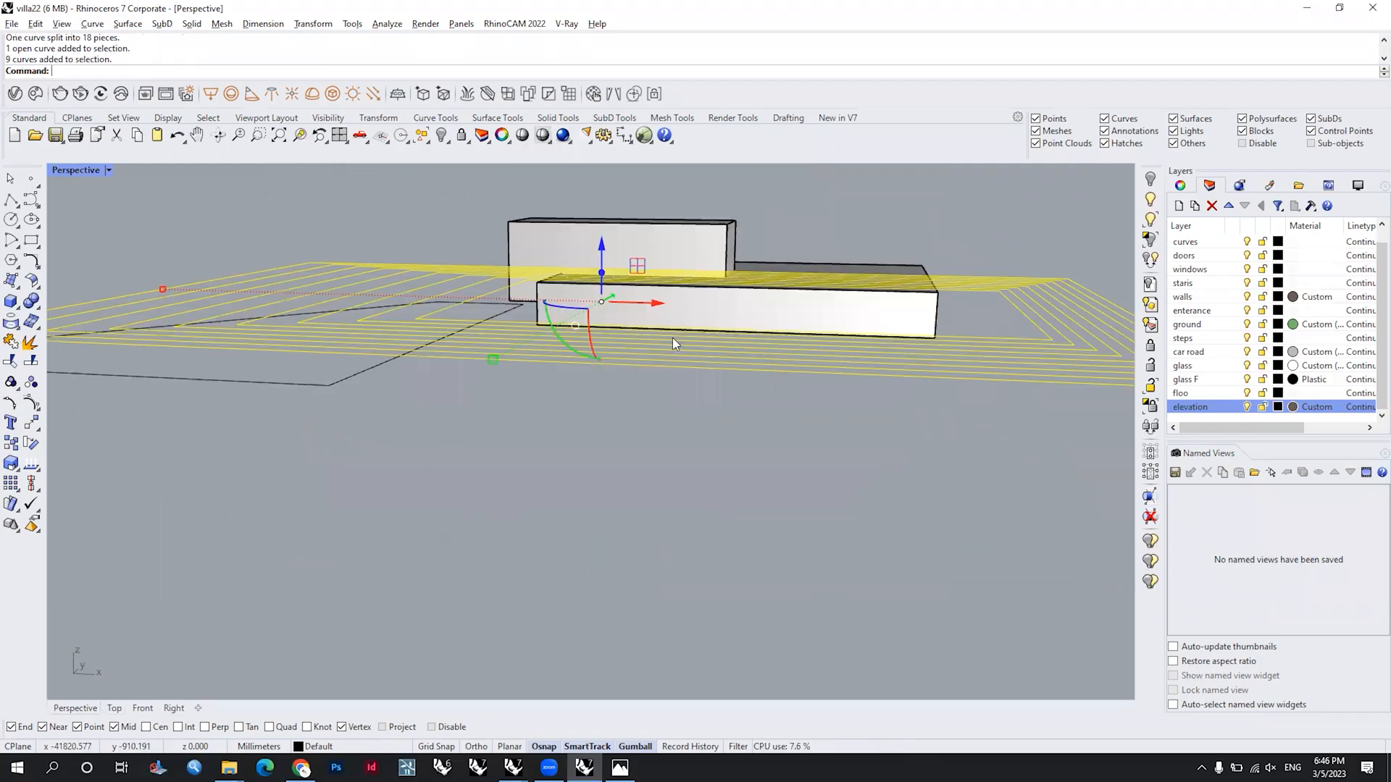
text(Set)
right_drag(815, 361, 915, 456)
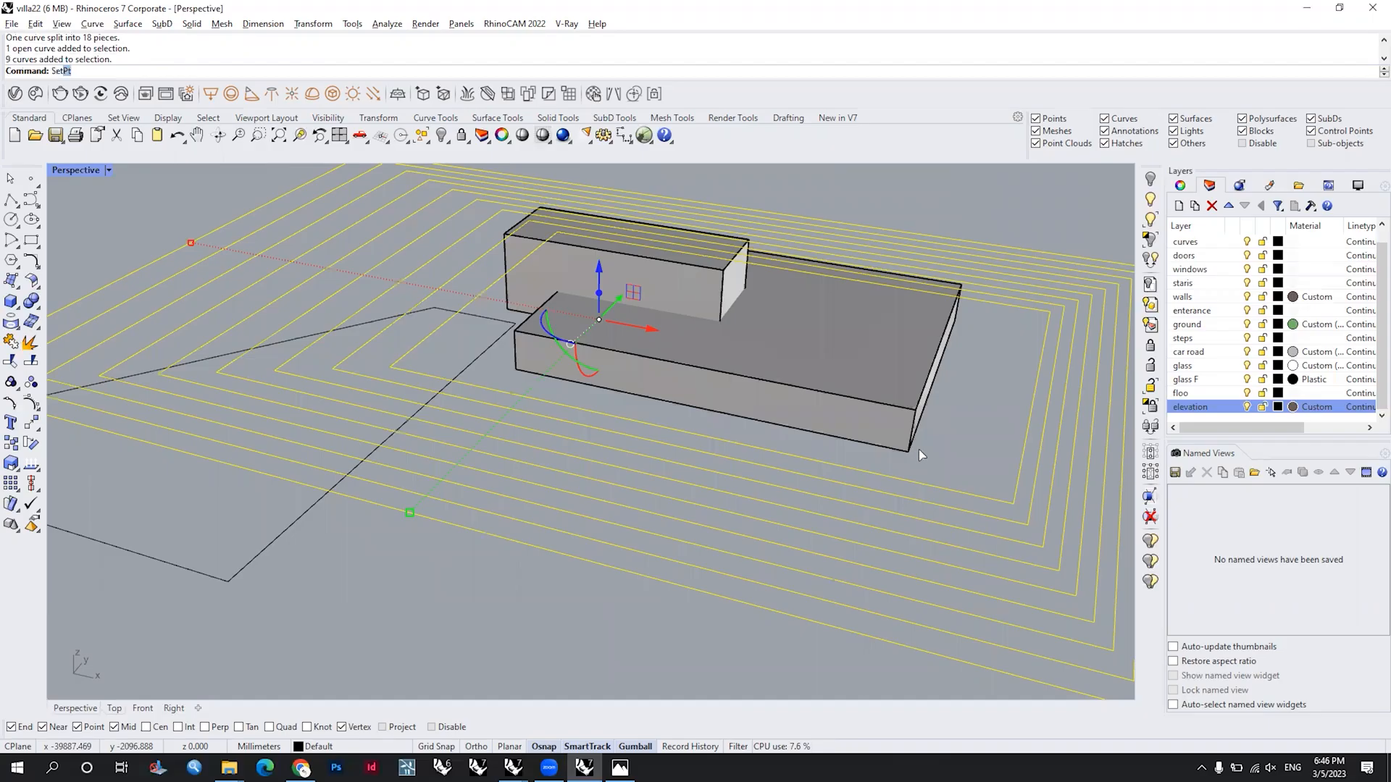
key(Return)
key(Return)
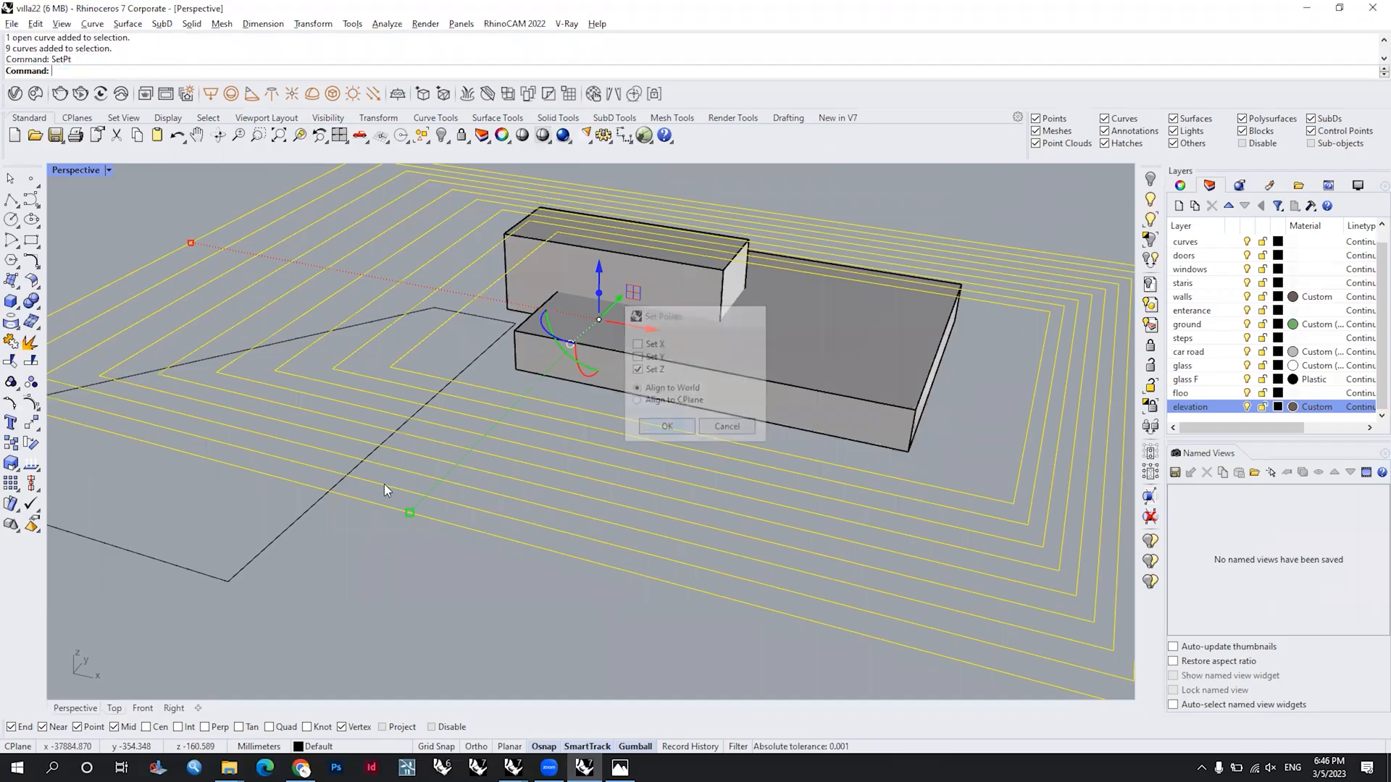
click(383, 511)
Step: Align the pieces of the slanted outline to the nested outlines' level with SetPt, setting only world Z
right_drag(454, 557, 542, 623)
right_drag(429, 645, 316, 510)
click(490, 539)
key(Return)
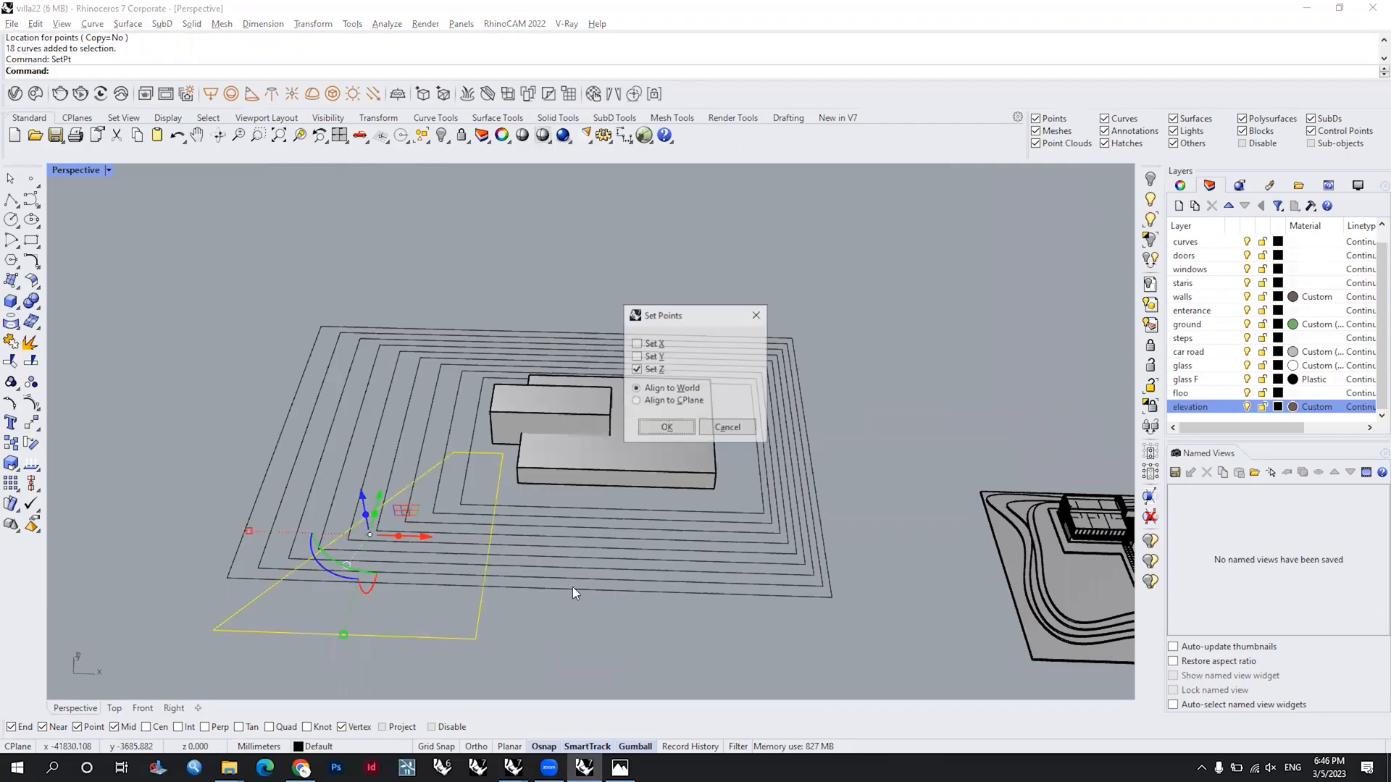
key(Return)
click(572, 587)
Step: Trim away the innermost outline's lower-left corner where it lies inside the slanted outline
scroll(463, 496, up, 5)
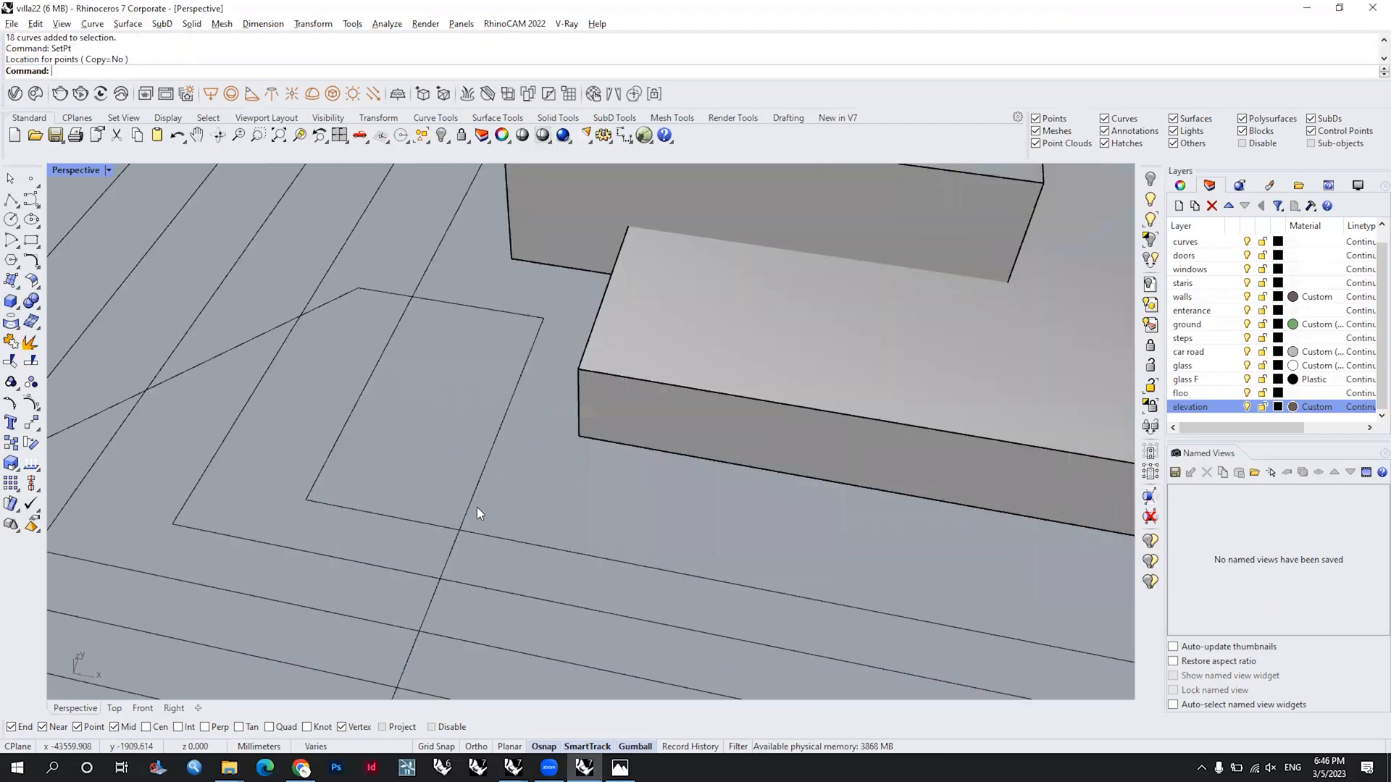
click(424, 520)
scroll(424, 520, down, 5)
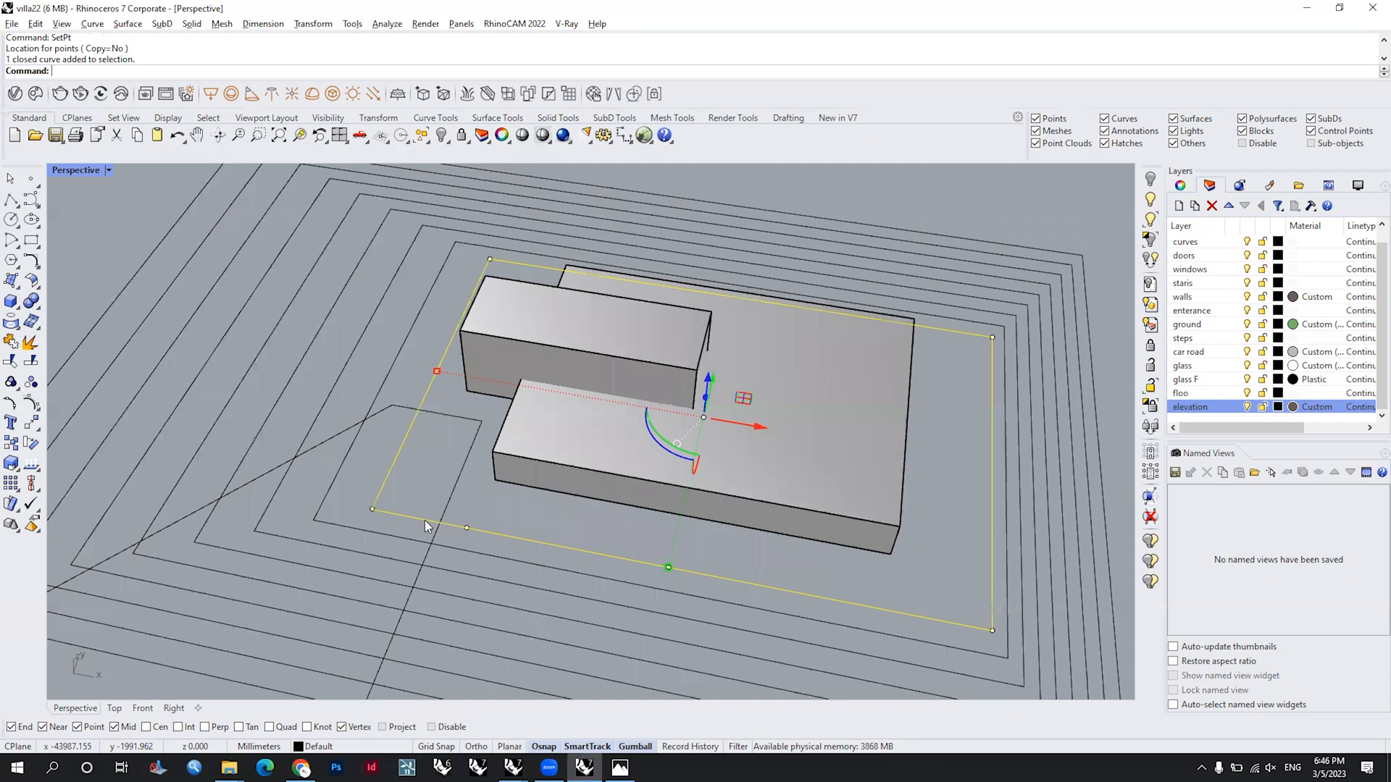
key(Escape)
shift+right_drag(450, 531, 498, 528)
click(506, 521)
click(502, 502)
text(Trim)
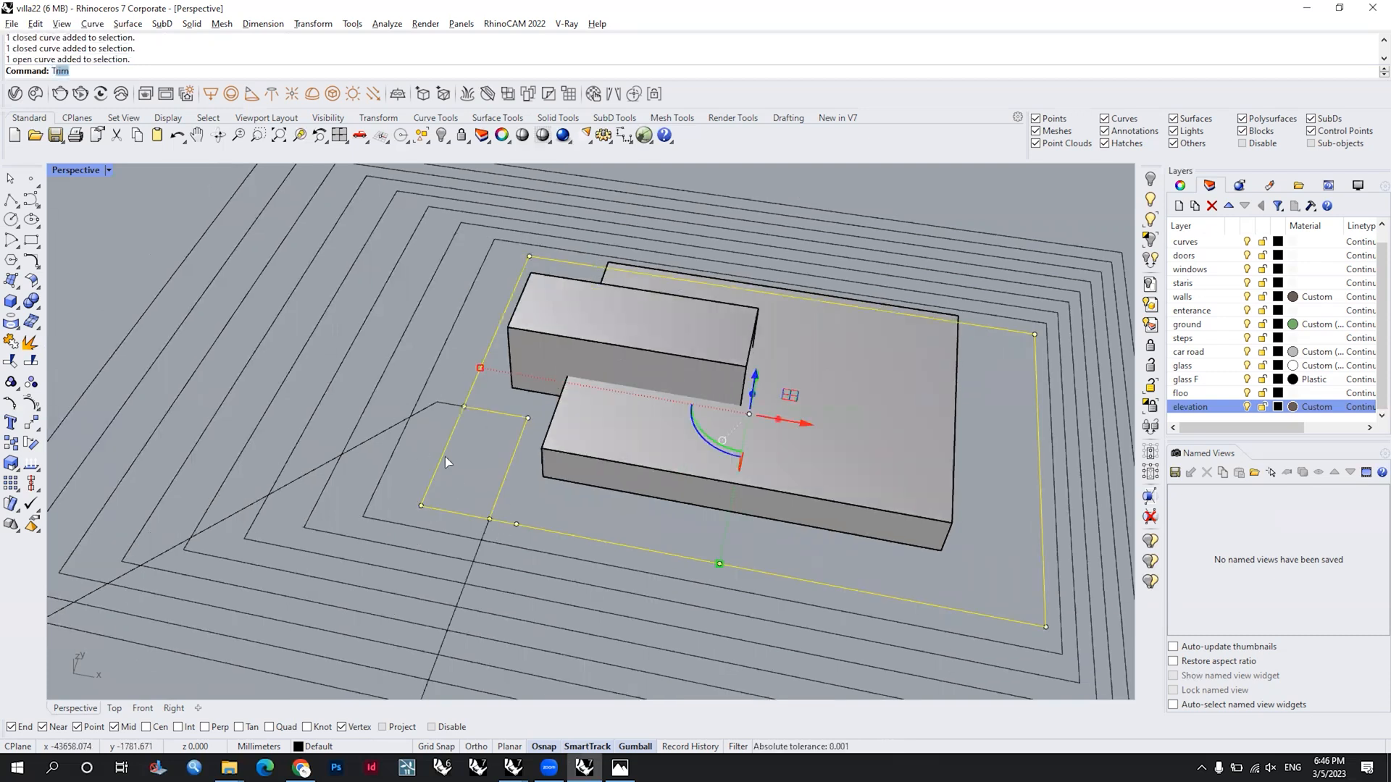
key(Return)
click(447, 462)
key(Return)
Step: Try to trim the slanted outline where it crosses the second-innermost nested outline
scroll(538, 505, down, 4)
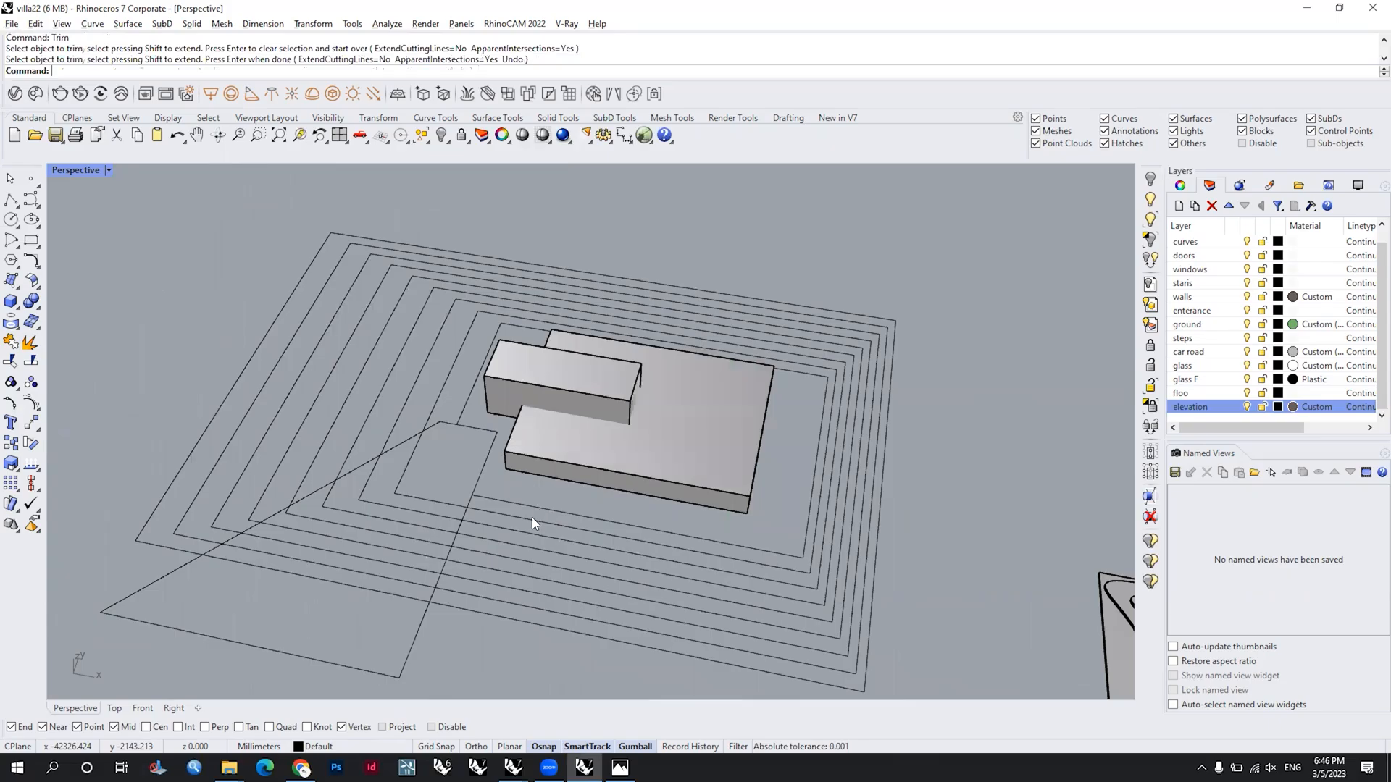
click(532, 519)
scroll(411, 441, up, 4)
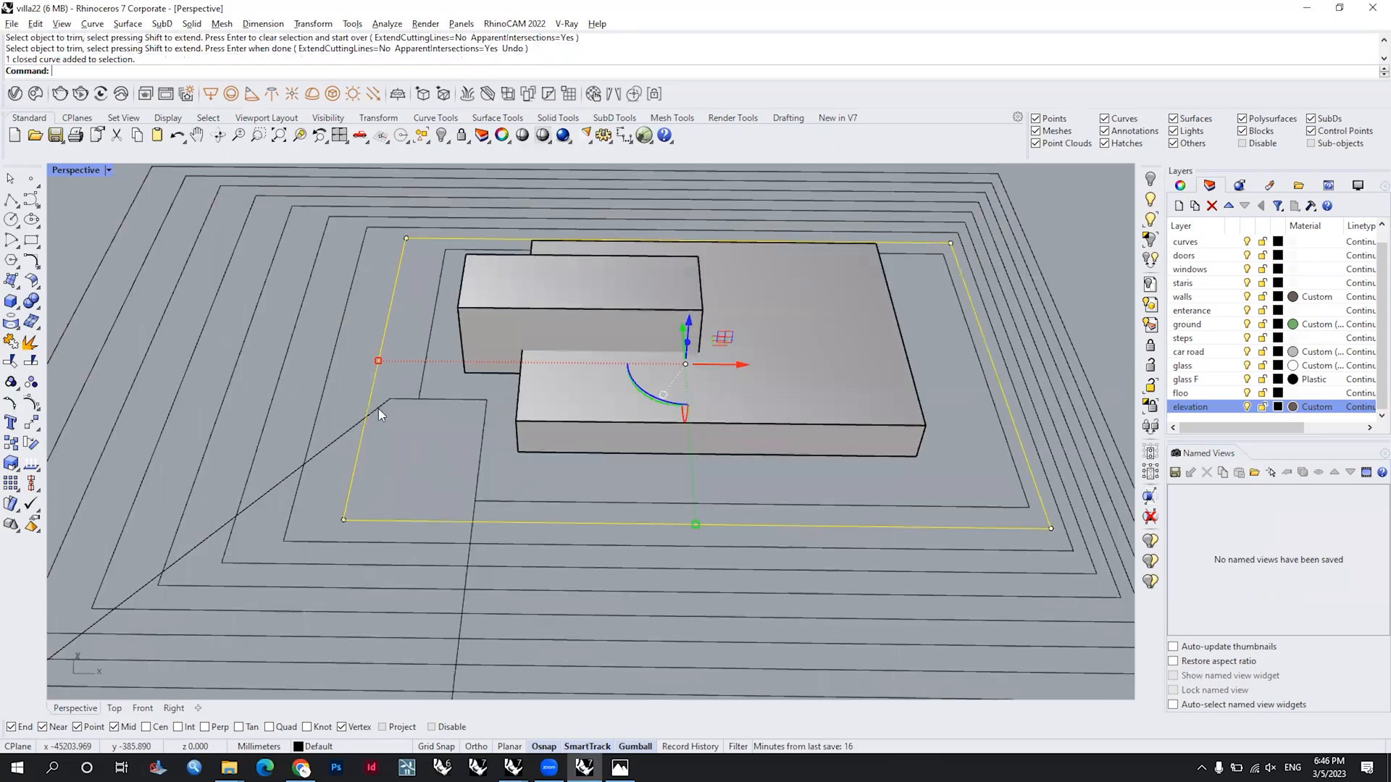
key(Return)
click(476, 522)
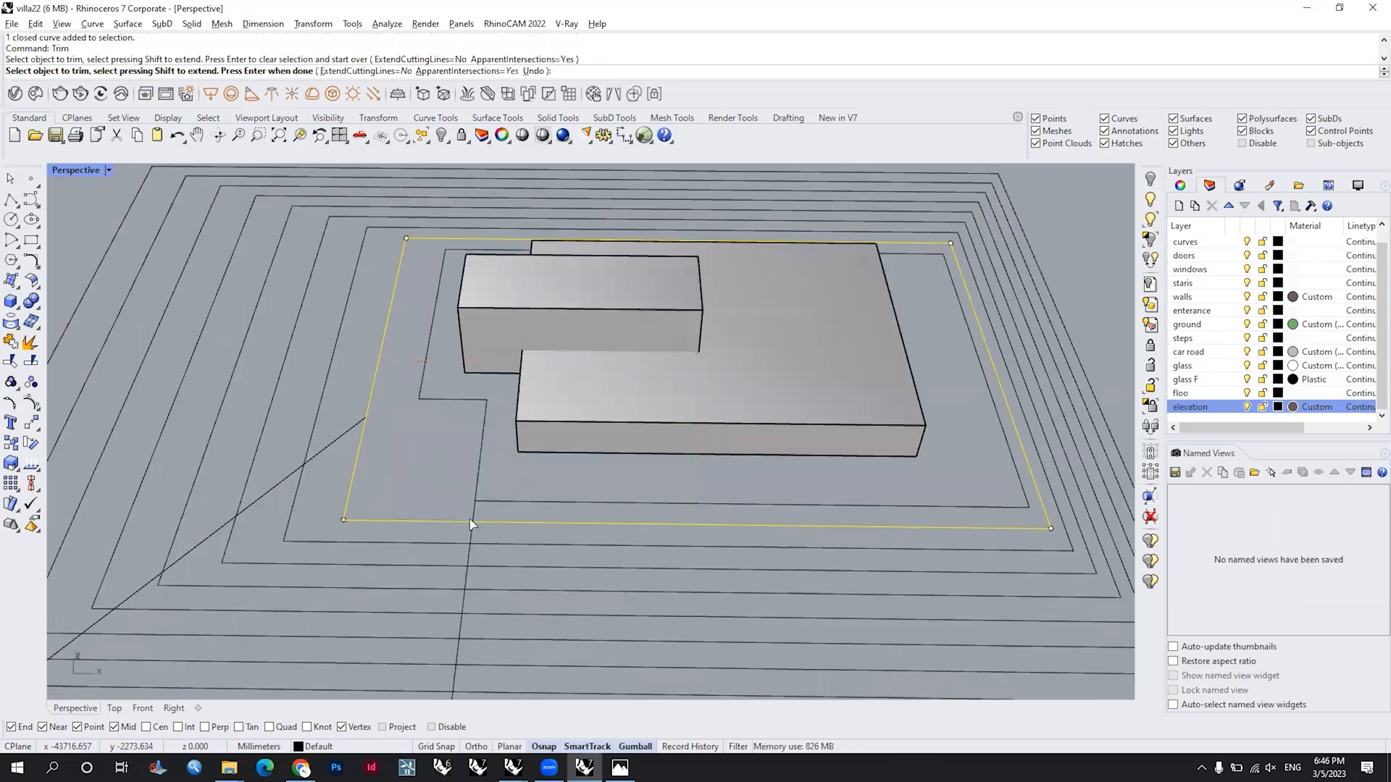
click(471, 520)
key(ctrl+z)
key(ctrl+z)
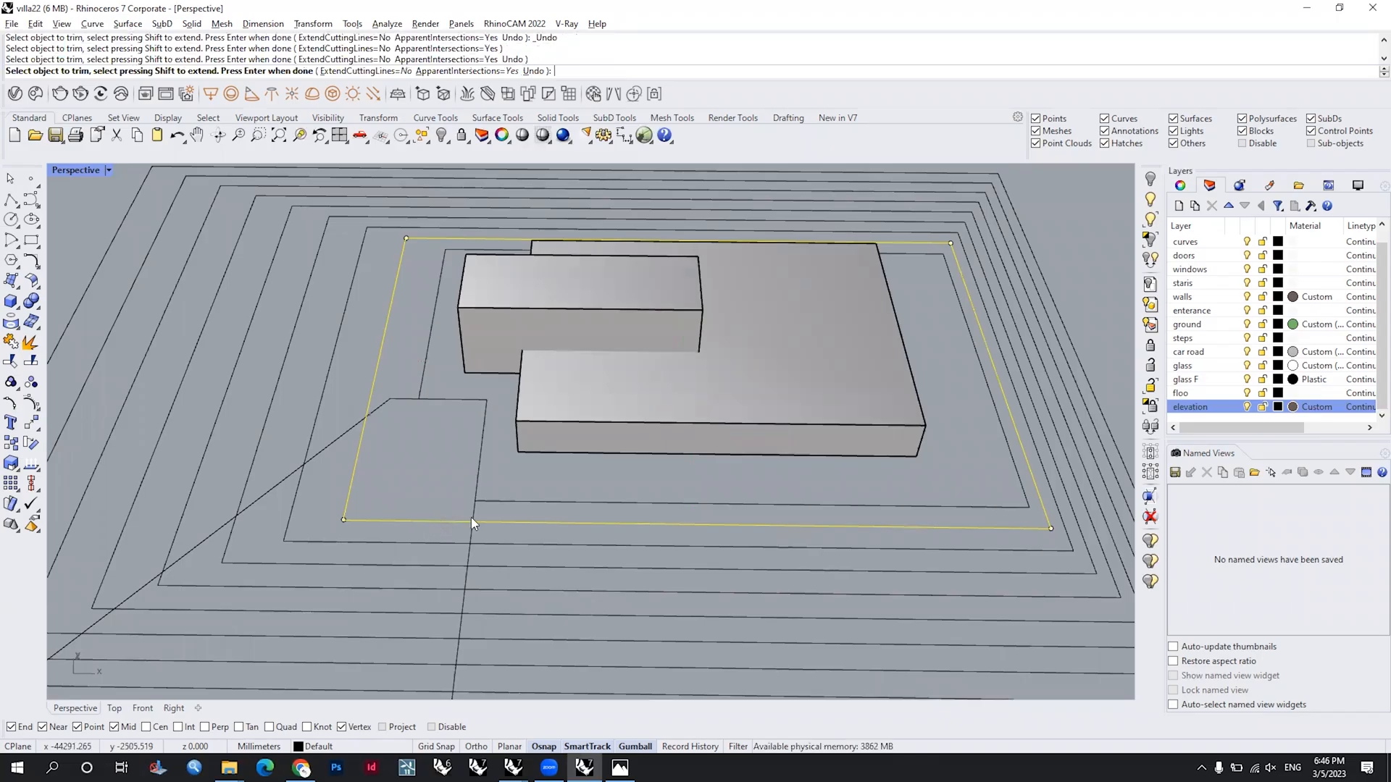
key(Return)
Step: Offset the slanted outline's corner piece beside the building 500 mm inward
click(479, 471)
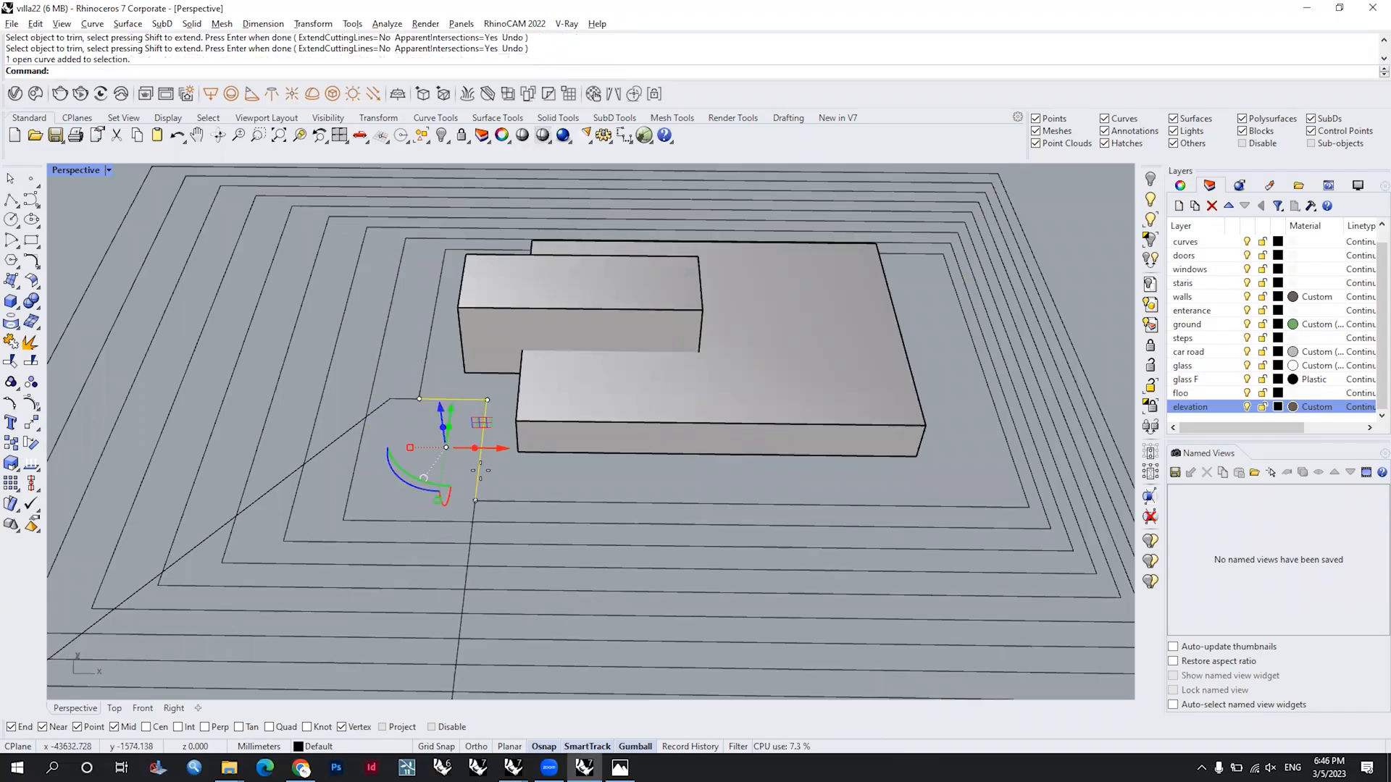
text(Offset)
key(Return)
text(2000)
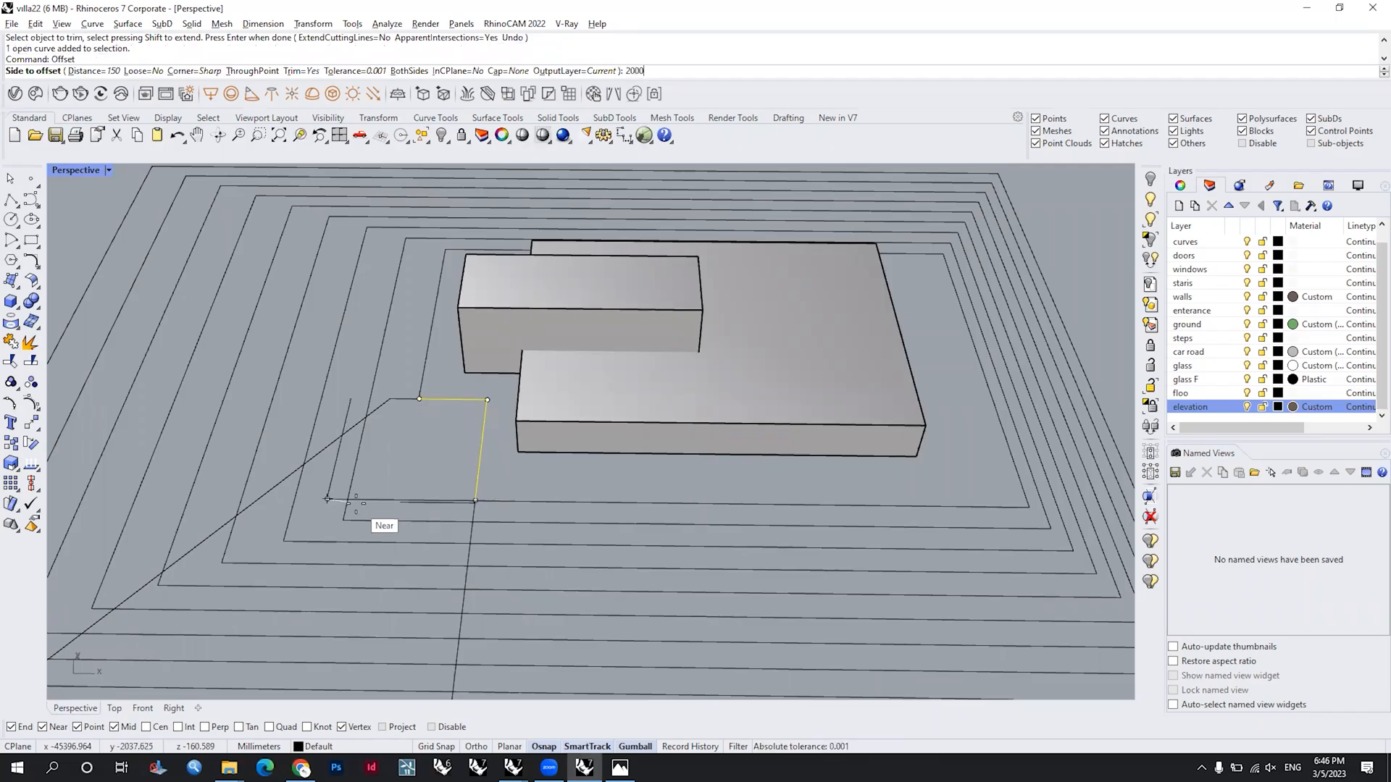
key(BackSpace)
key(BackSpace)
key(BackSpace)
key(BackSpace)
text(500)
key(Return)
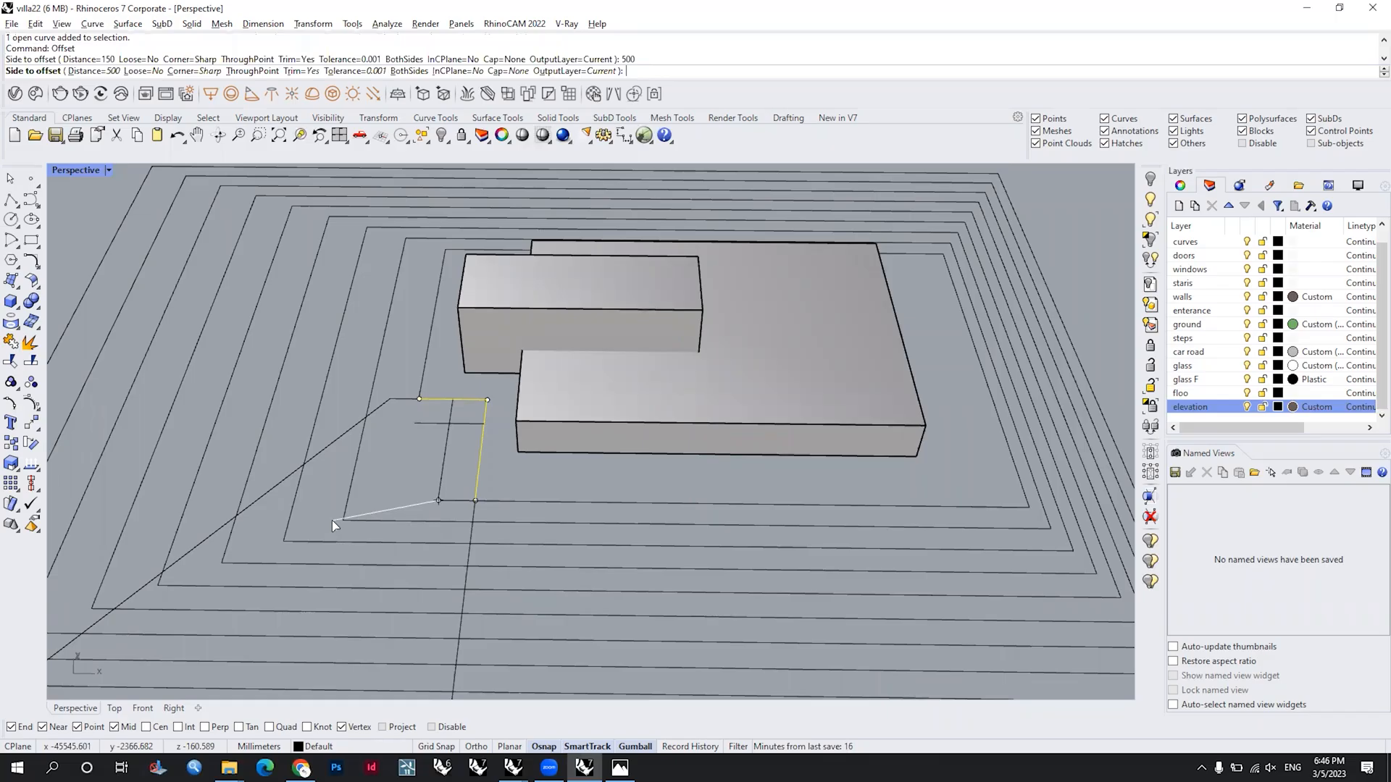
click(416, 439)
Step: Split the second-innermost nested outline with the slanted outline
scroll(420, 422, up, 3)
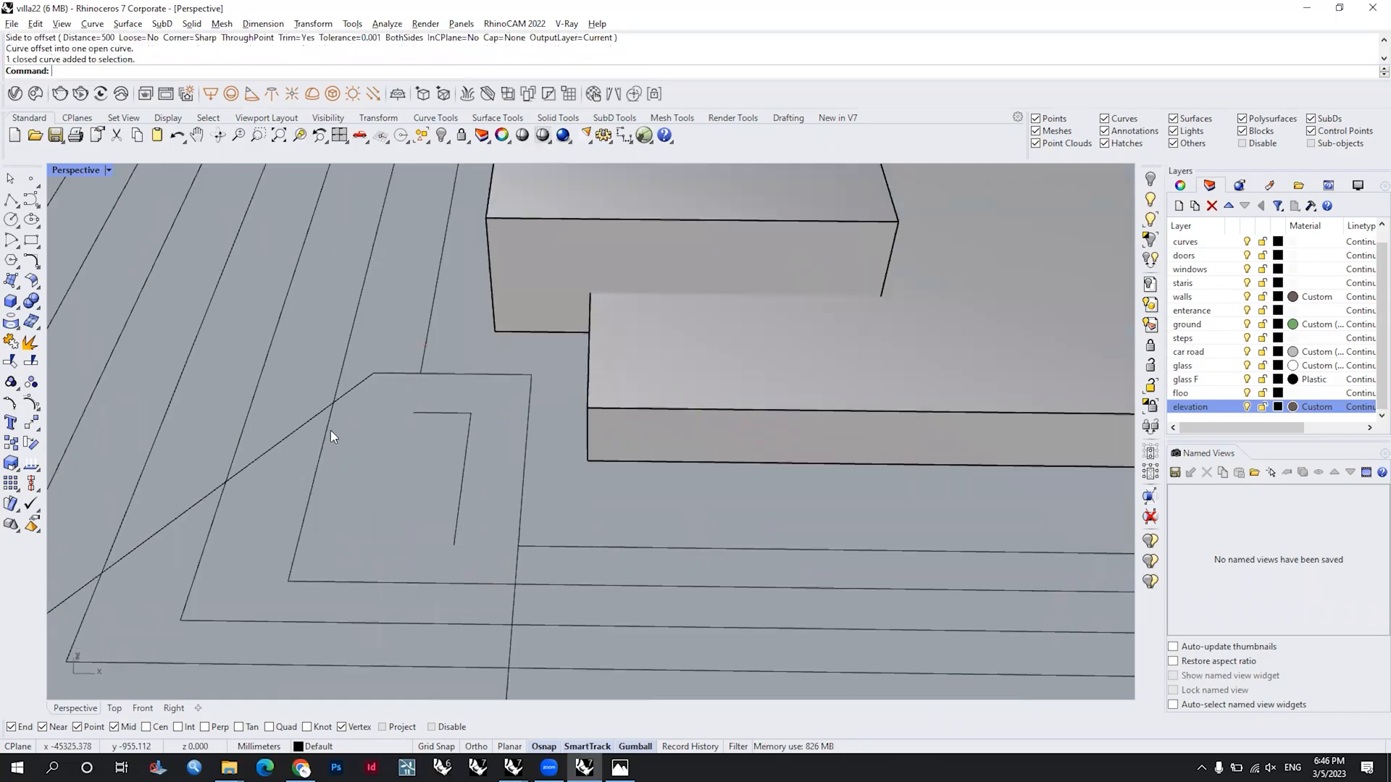
scroll(330, 430, down, 3)
click(342, 404)
text(Sp)
key(Return)
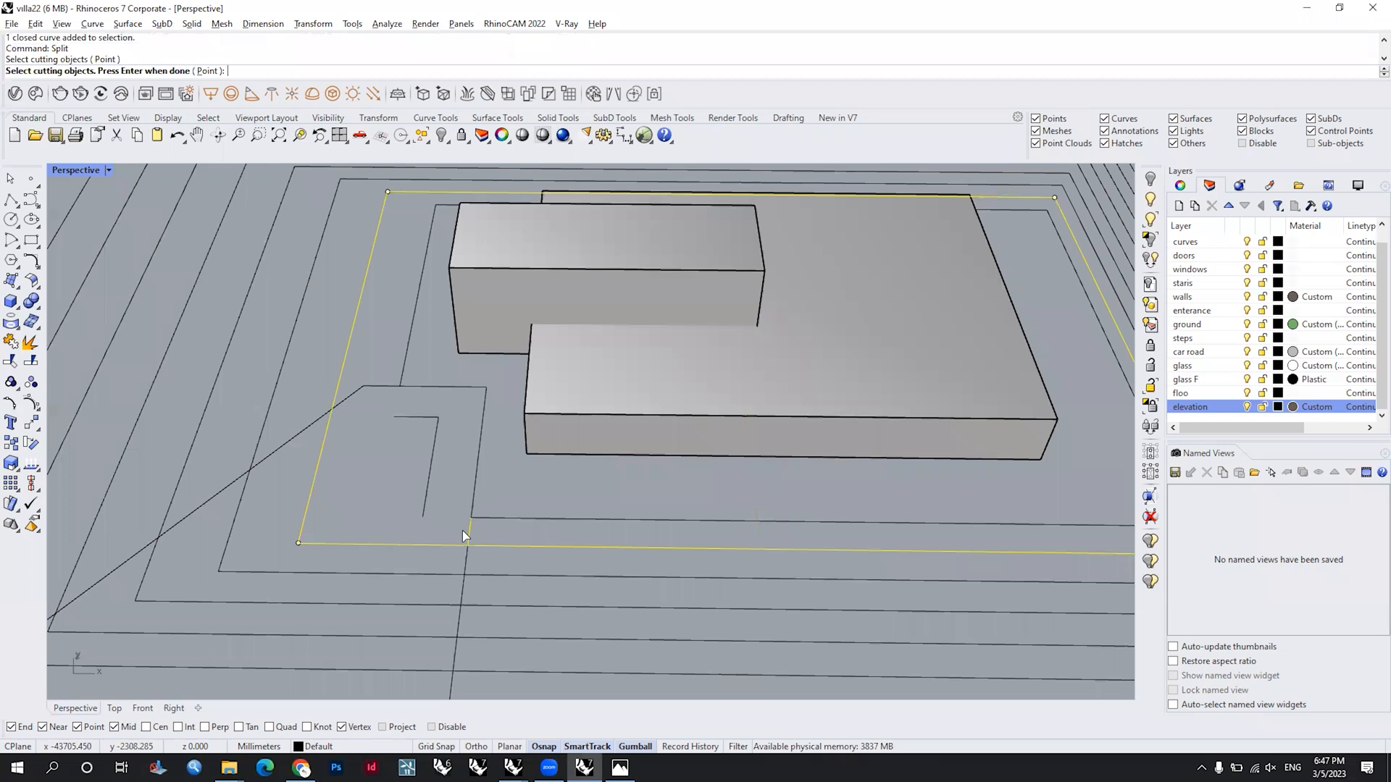
click(346, 395)
key(Return)
key(Escape)
Step: Fillet the offset curve's upper end to the second-innermost outline's left side with a radius of 100
text(Fillet)
key(Return)
click(408, 418)
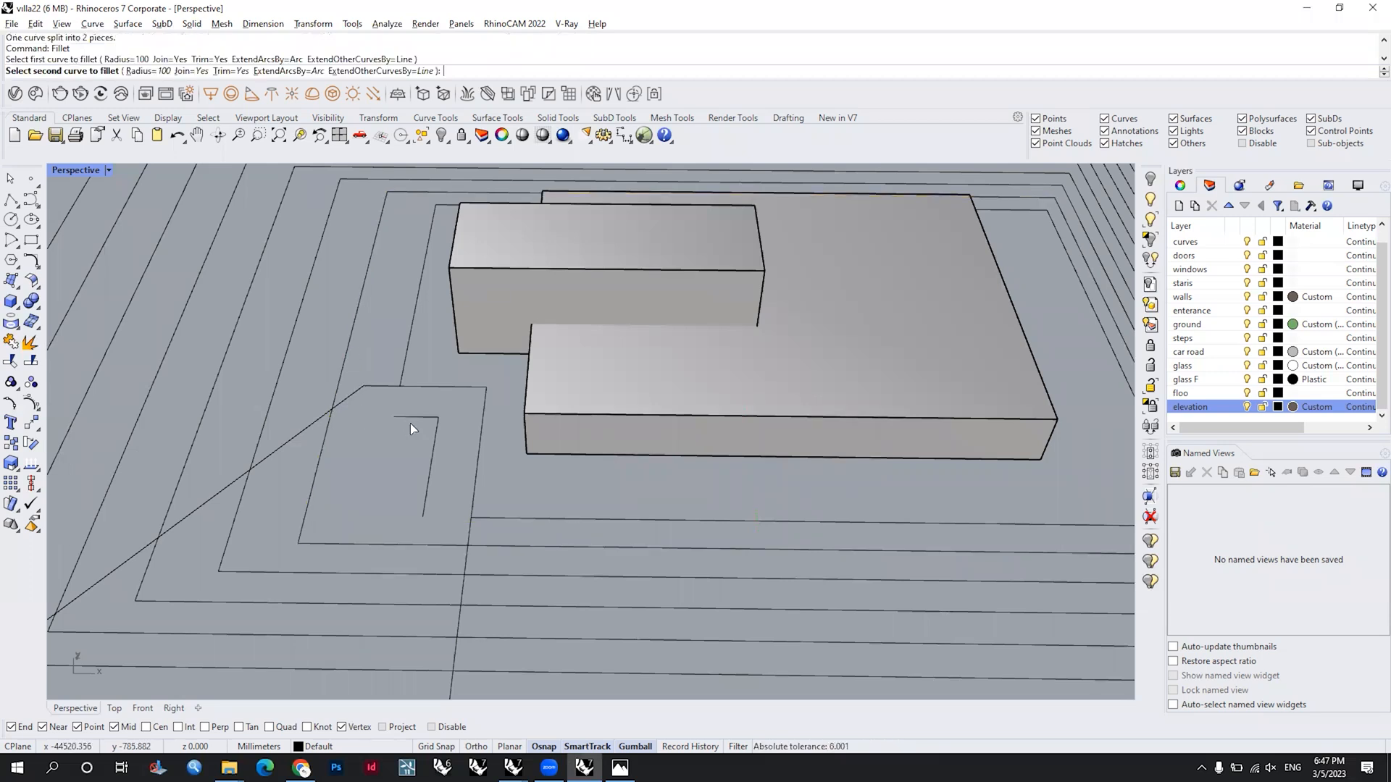
click(402, 414)
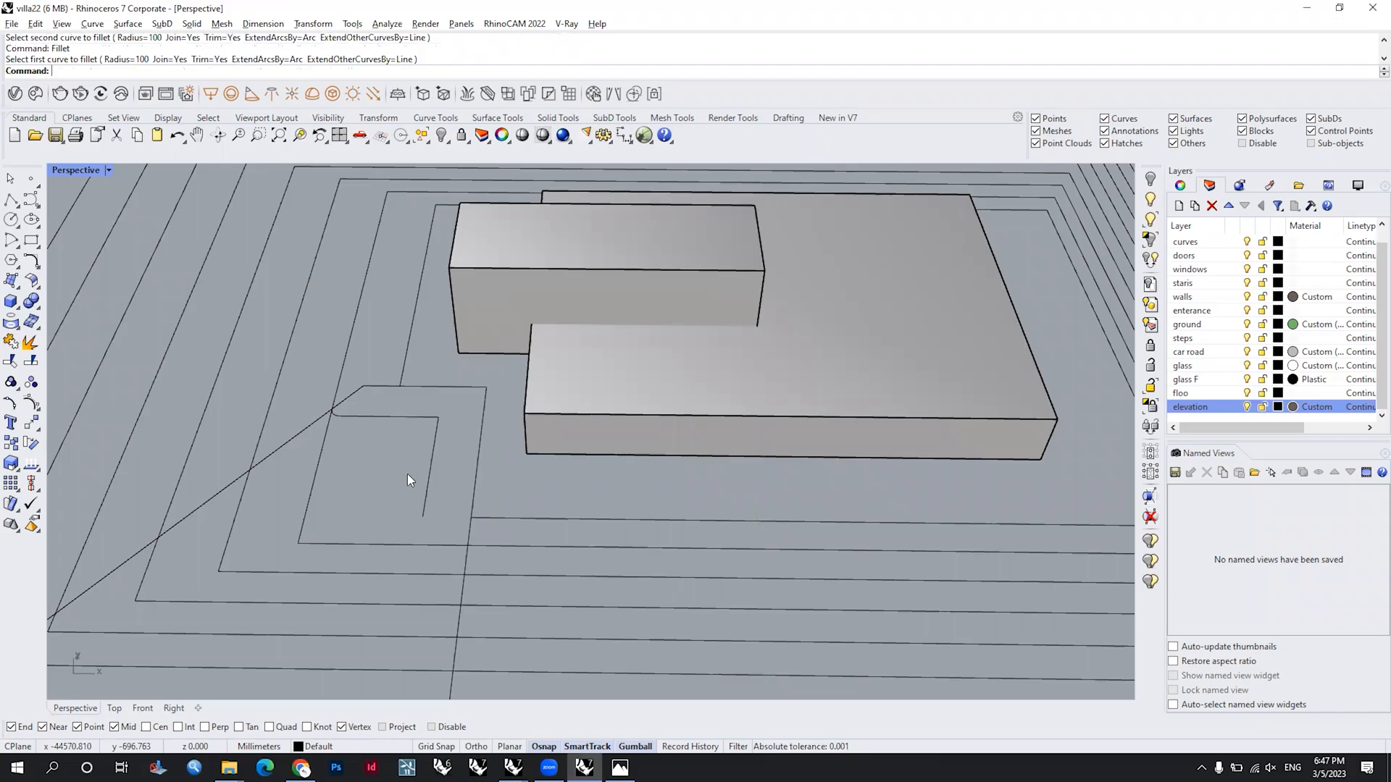
Step: Delete the slanted outline's small upper-left piece between the two innermost nested outlines
scroll(407, 475, up, 3)
click(335, 359)
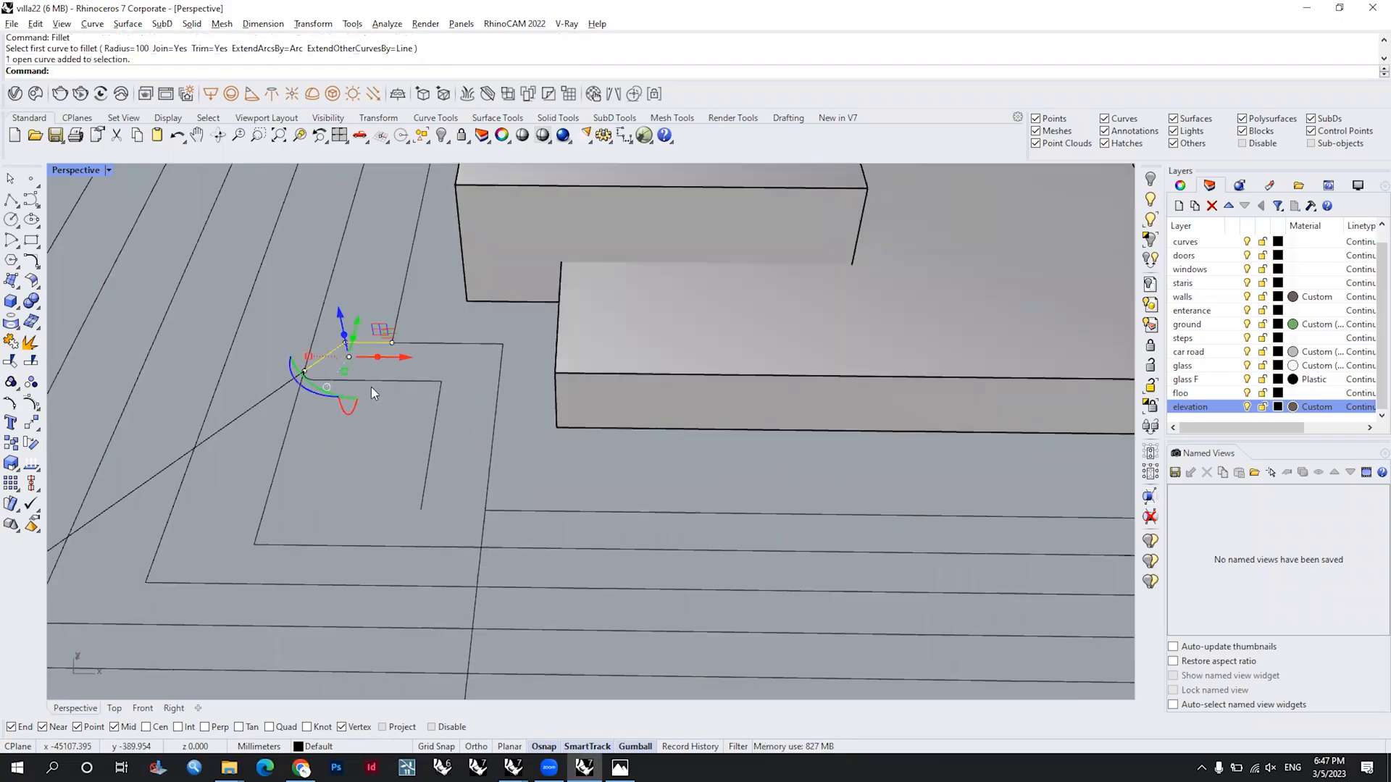
key(Delete)
Step: Fillet the offset curve's lower end to the innermost outline's lower edge with a radius of 100
right_click(420, 488)
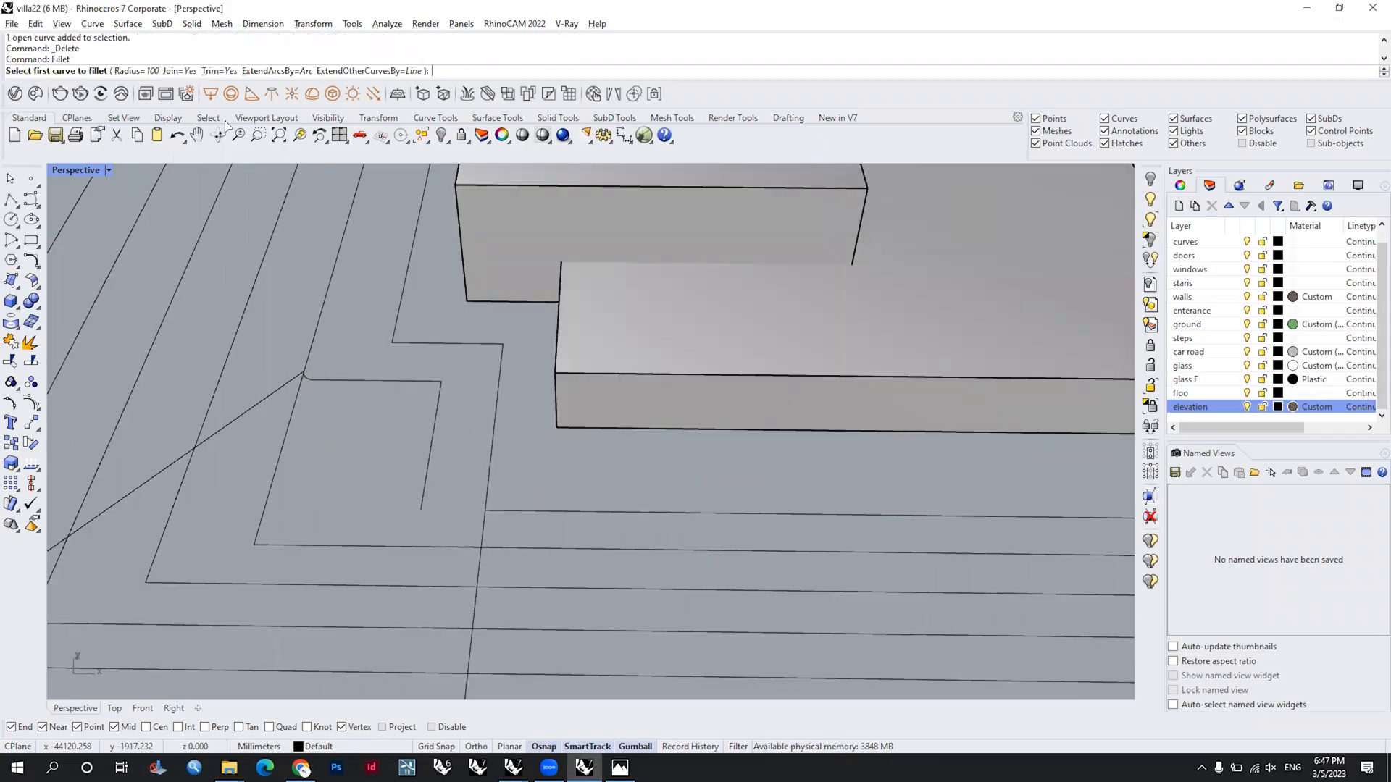
click(425, 490)
click(548, 514)
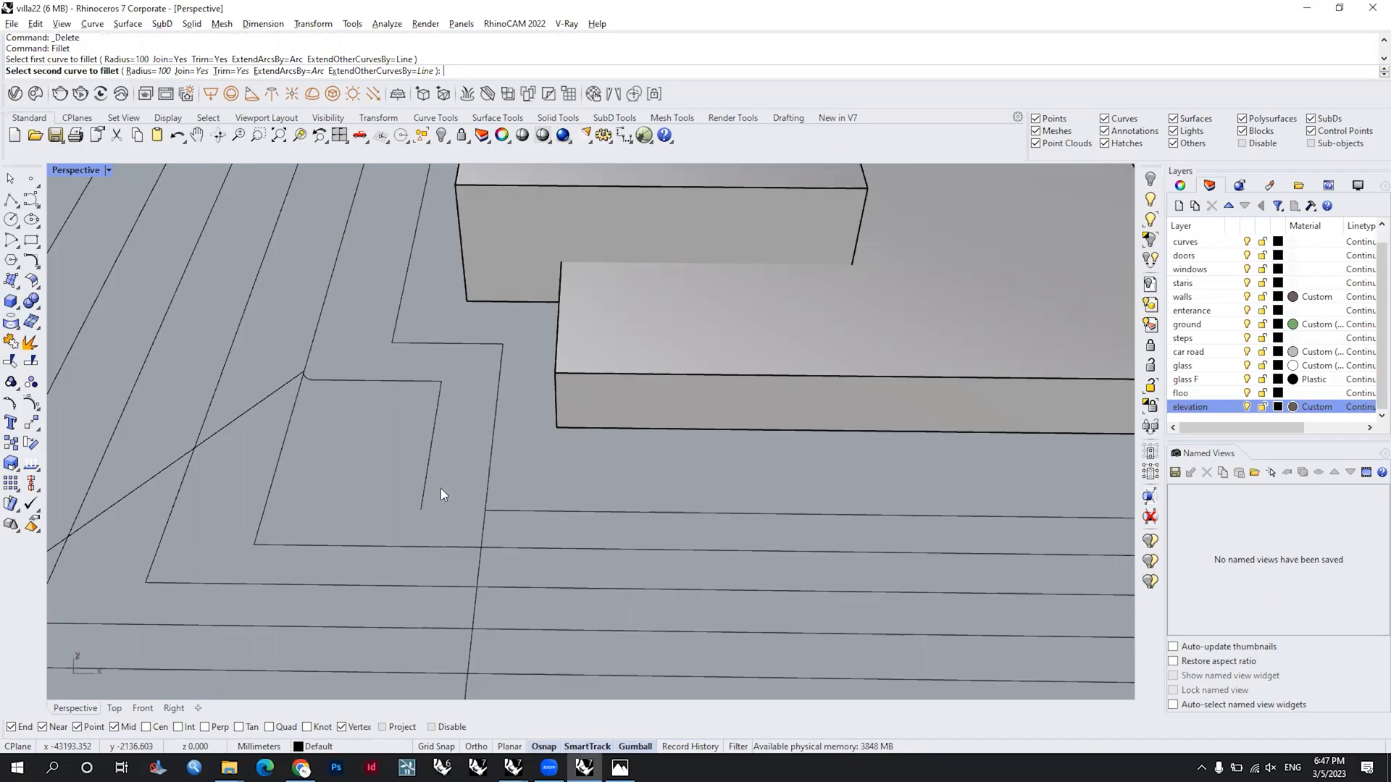
Step: Delete the second-innermost outline's lower-left corner piece inside the slanted outline
scroll(441, 488, down, 5)
click(410, 512)
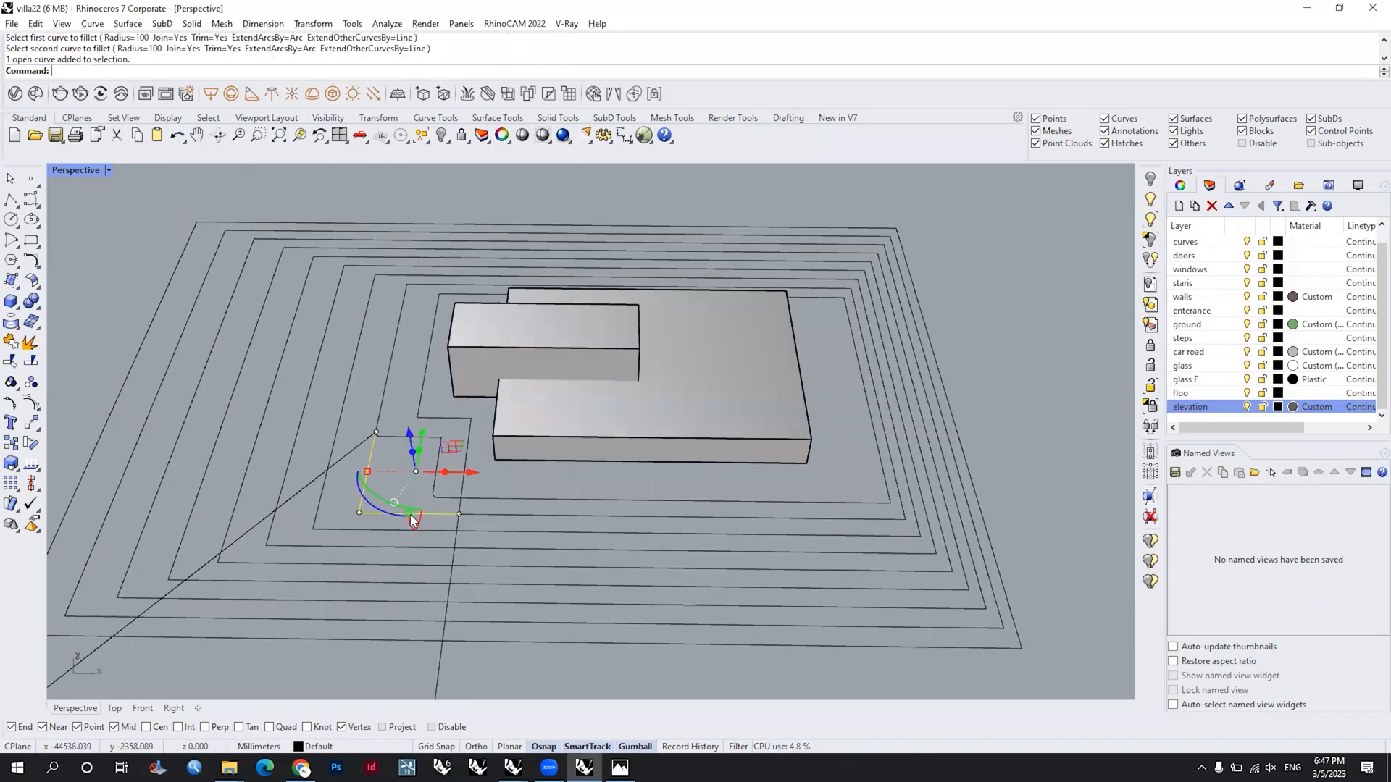
key(Escape)
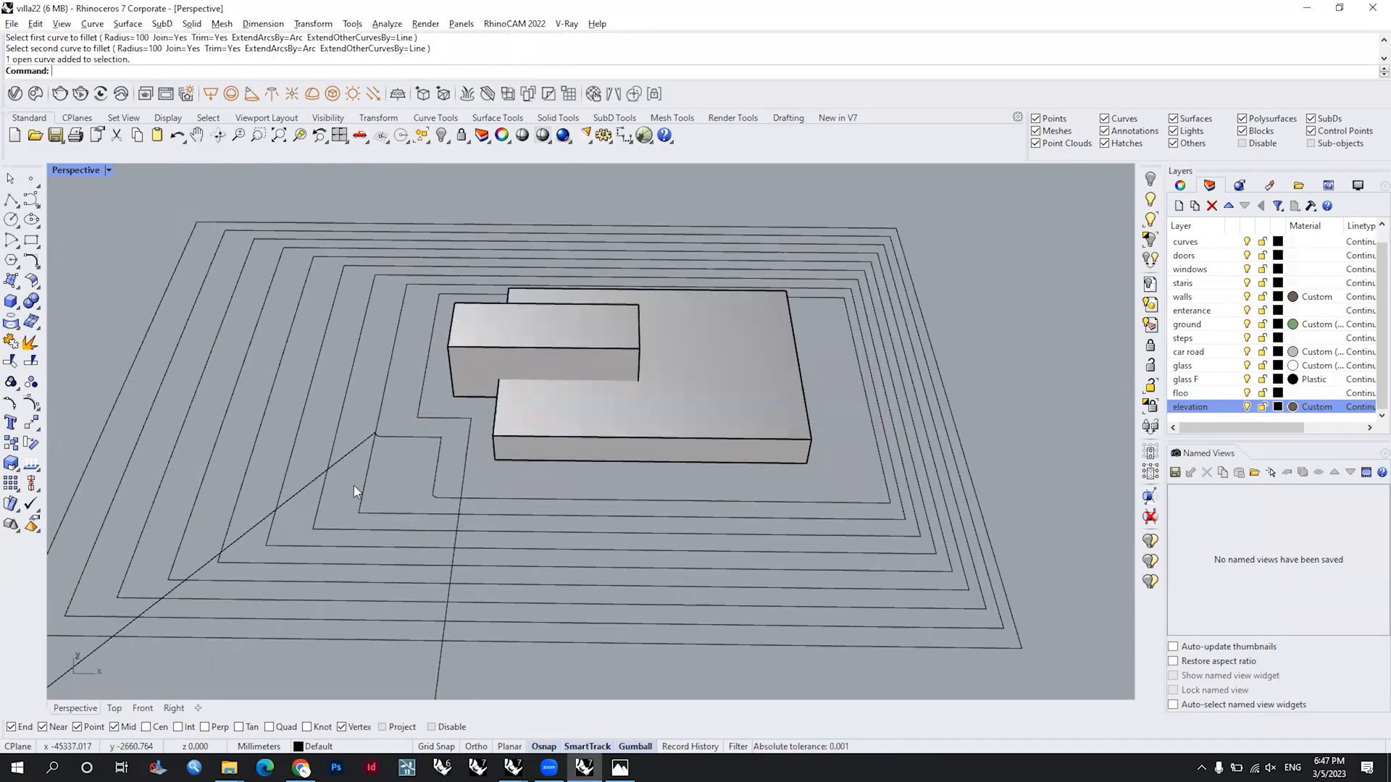
scroll(353, 485, up, 3)
scroll(483, 481, down, 3)
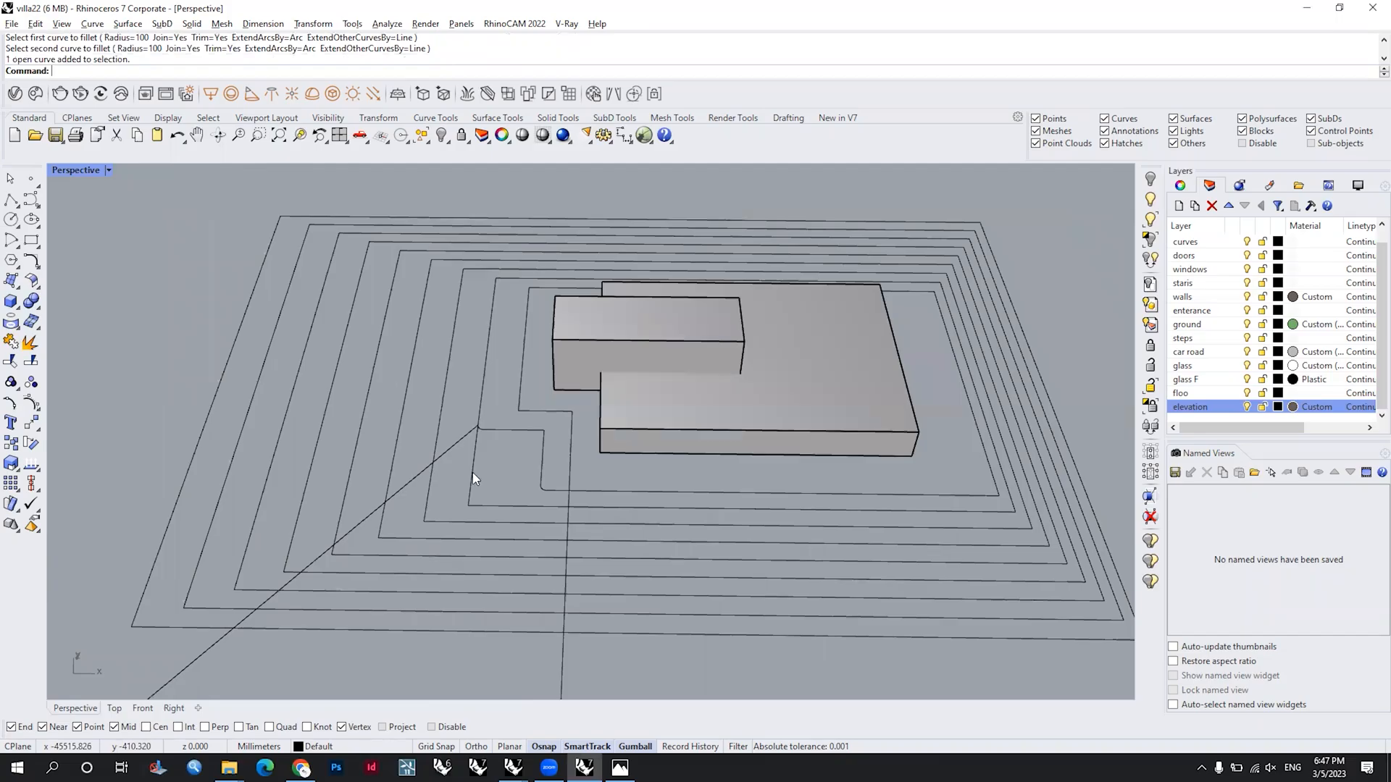
click(472, 475)
key(Delete)
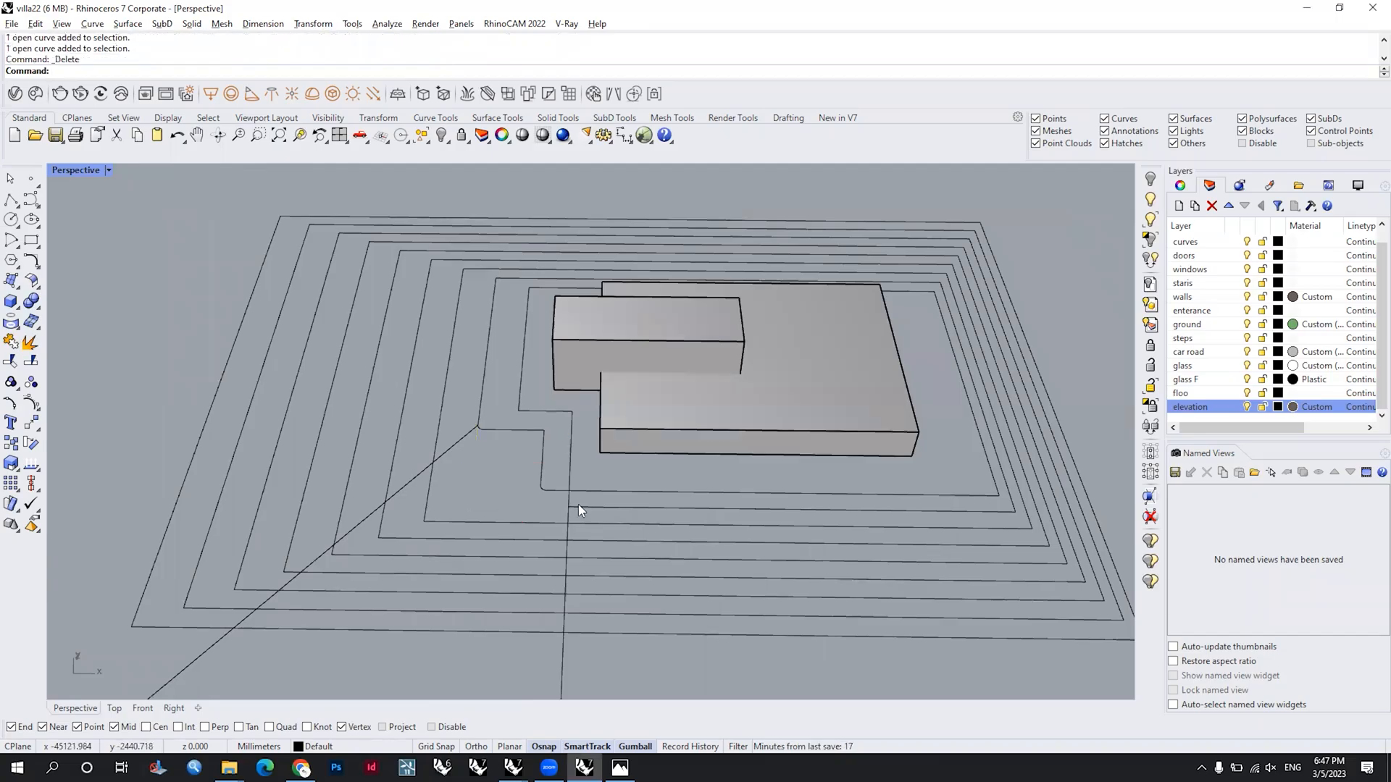
Step: Examine the reshaped nested outlines around the access cutout from several angles alongside the finished terrain model
scroll(579, 504, up, 2)
click(553, 481)
key(Escape)
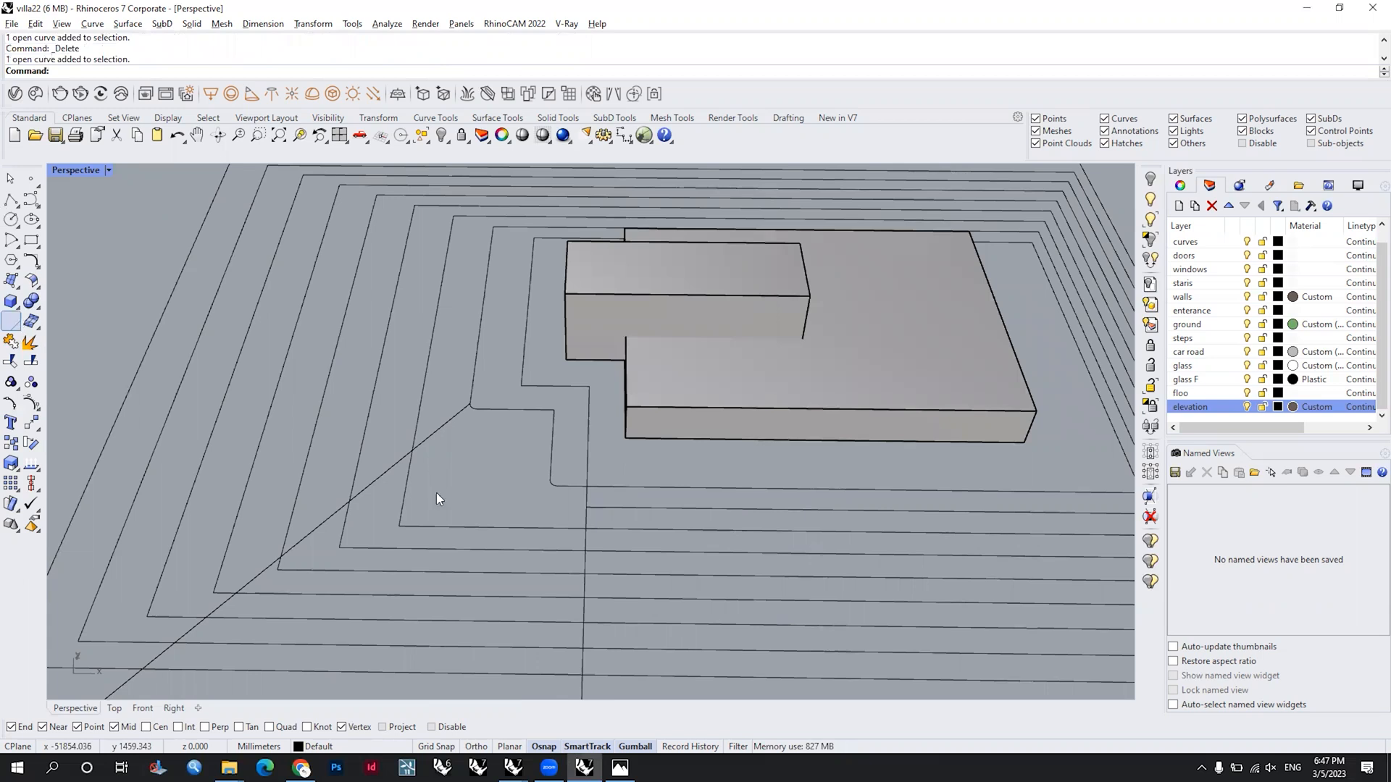
scroll(645, 481, down, 3)
right_drag(706, 559, 720, 573)
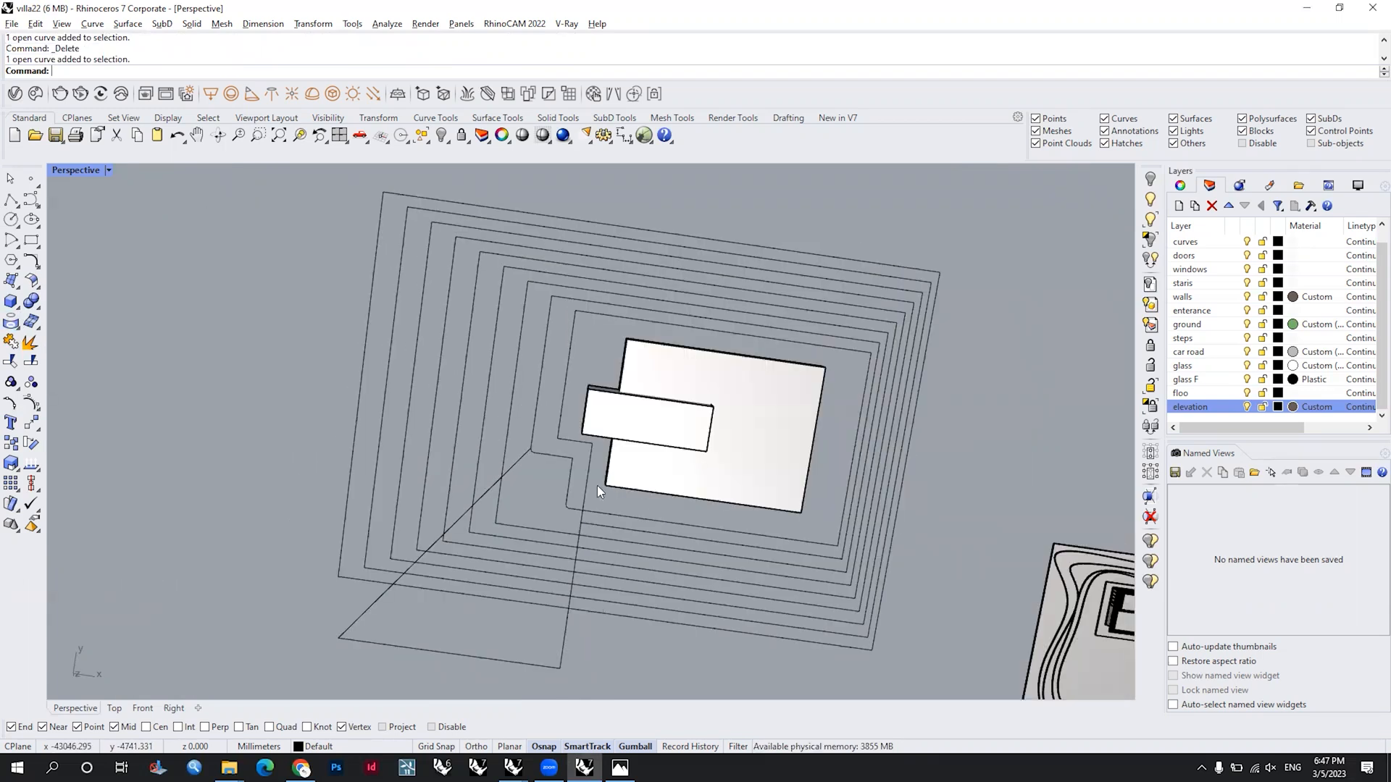
shift+right_drag(939, 456, 677, 455)
scroll(659, 445, down, 2)
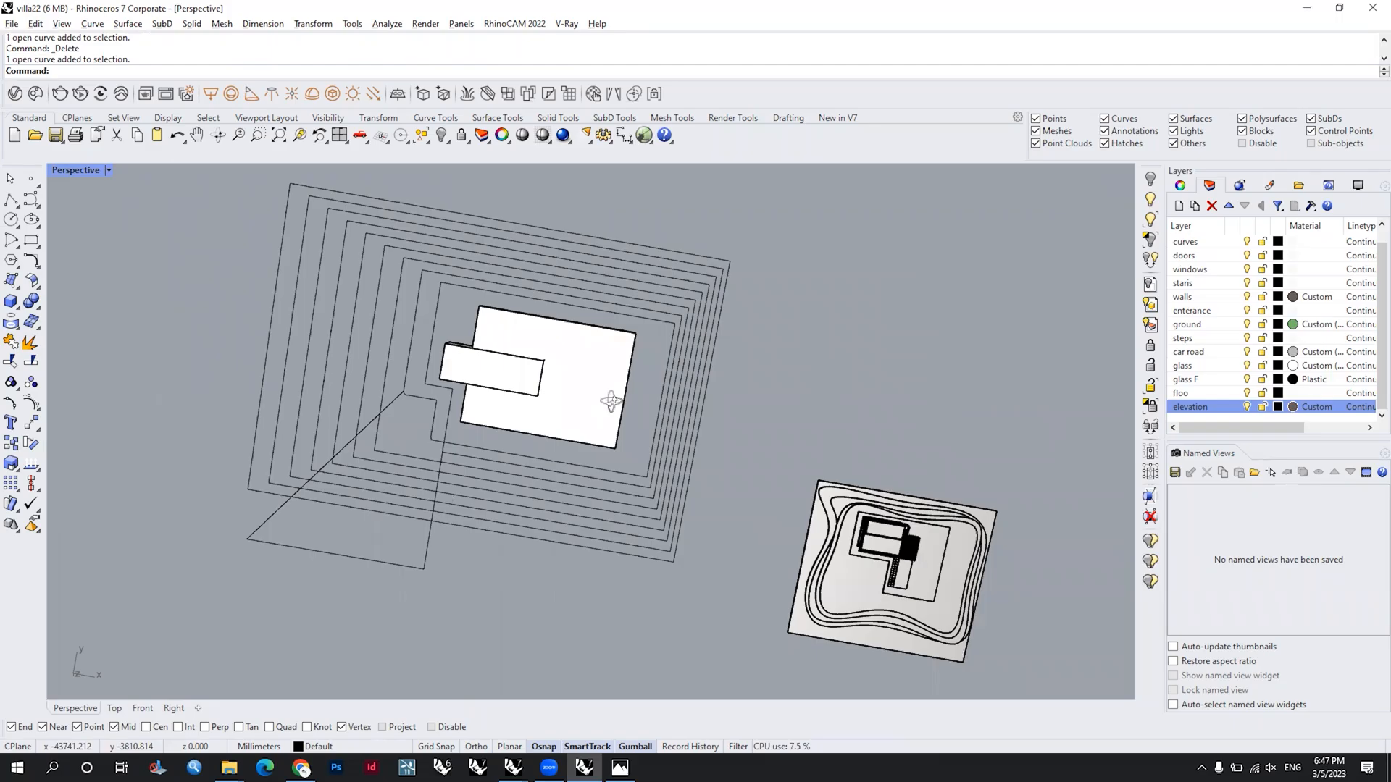
right_drag(608, 397, 654, 401)
right_drag(736, 488, 843, 542)
scroll(864, 618, up, 5)
drag(861, 625, 727, 479)
shift+right_drag(408, 495, 506, 482)
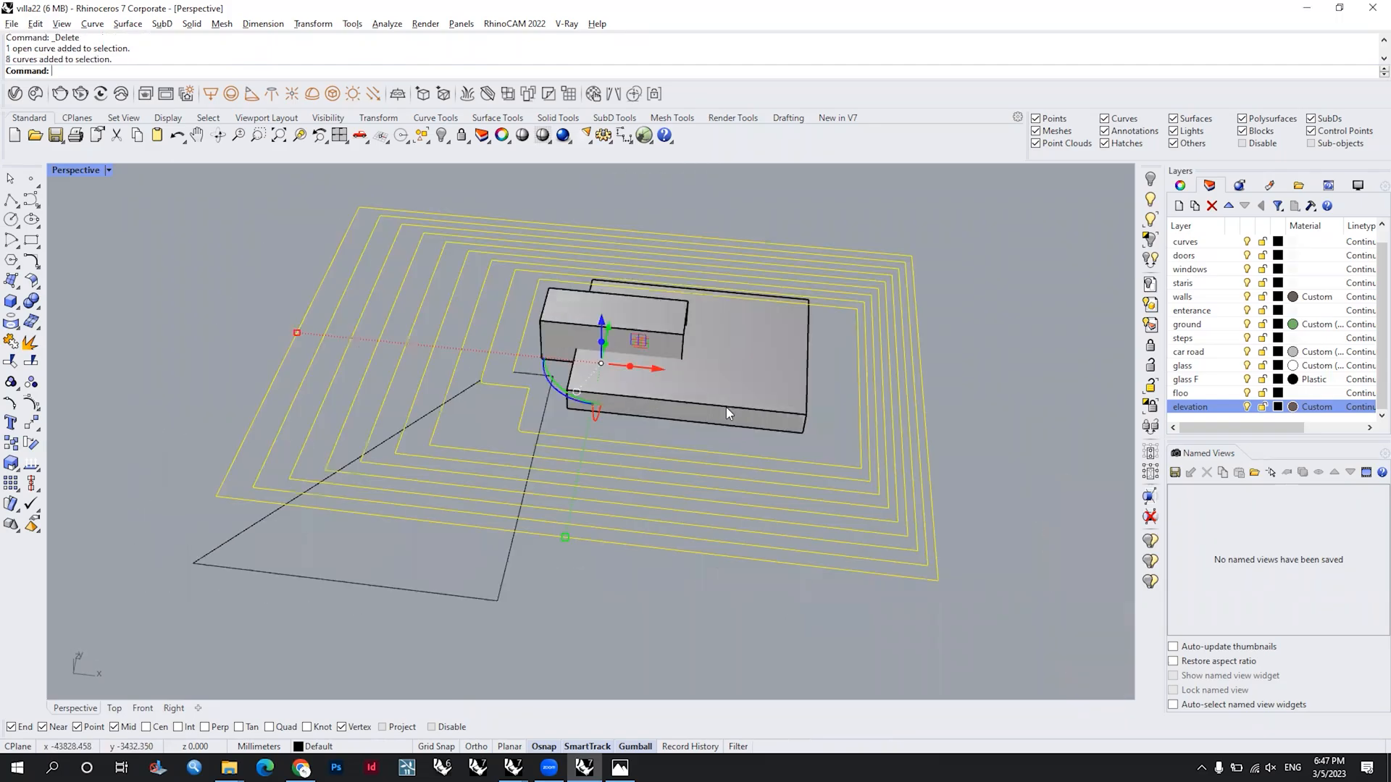
Step: Copy both building boxes to an empty area left of the nested outlines
click(819, 429)
scroll(670, 321, down, 4)
drag(680, 336, 217, 246)
click(714, 474)
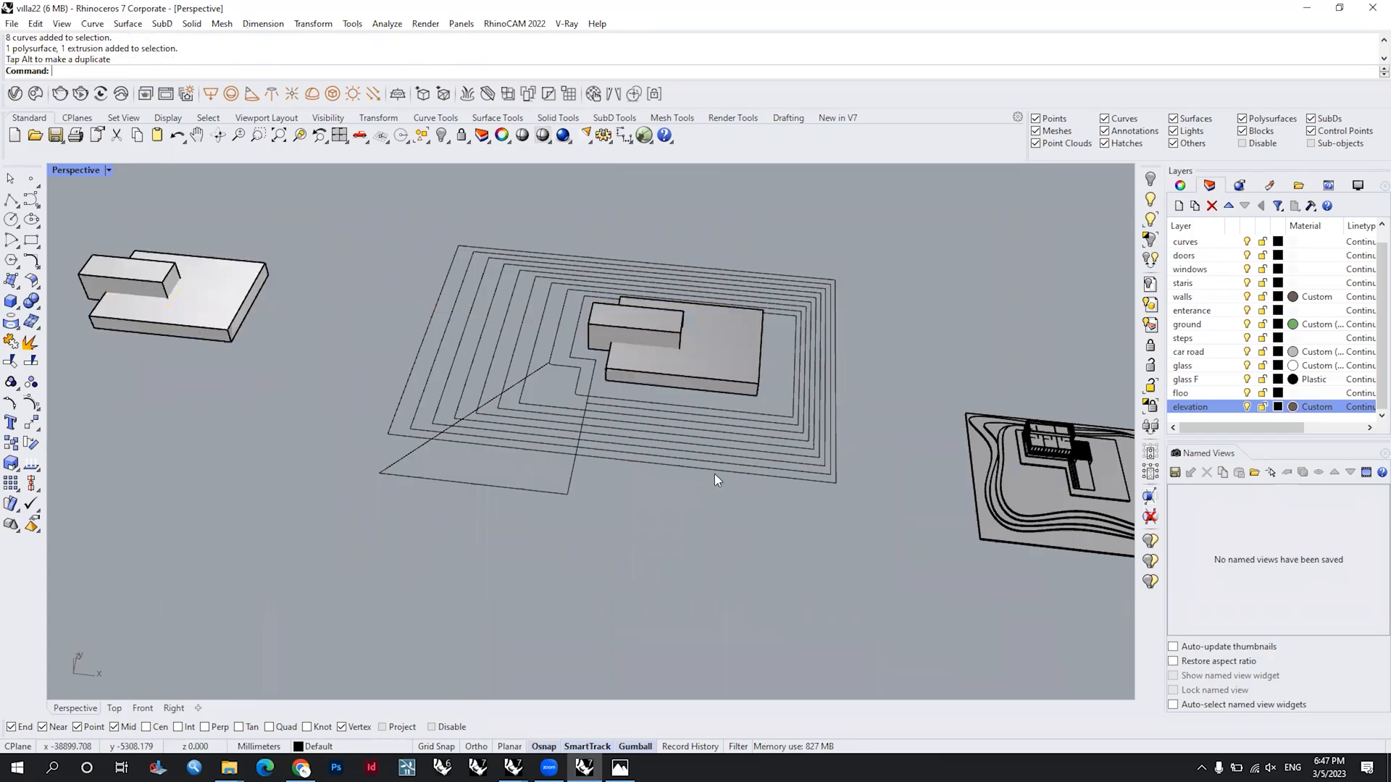
Step: Copy the outermost nested outline to the left so it surrounds the copied building
scroll(714, 472, down, 4)
click(792, 455)
alt+drag(722, 401, 351, 386)
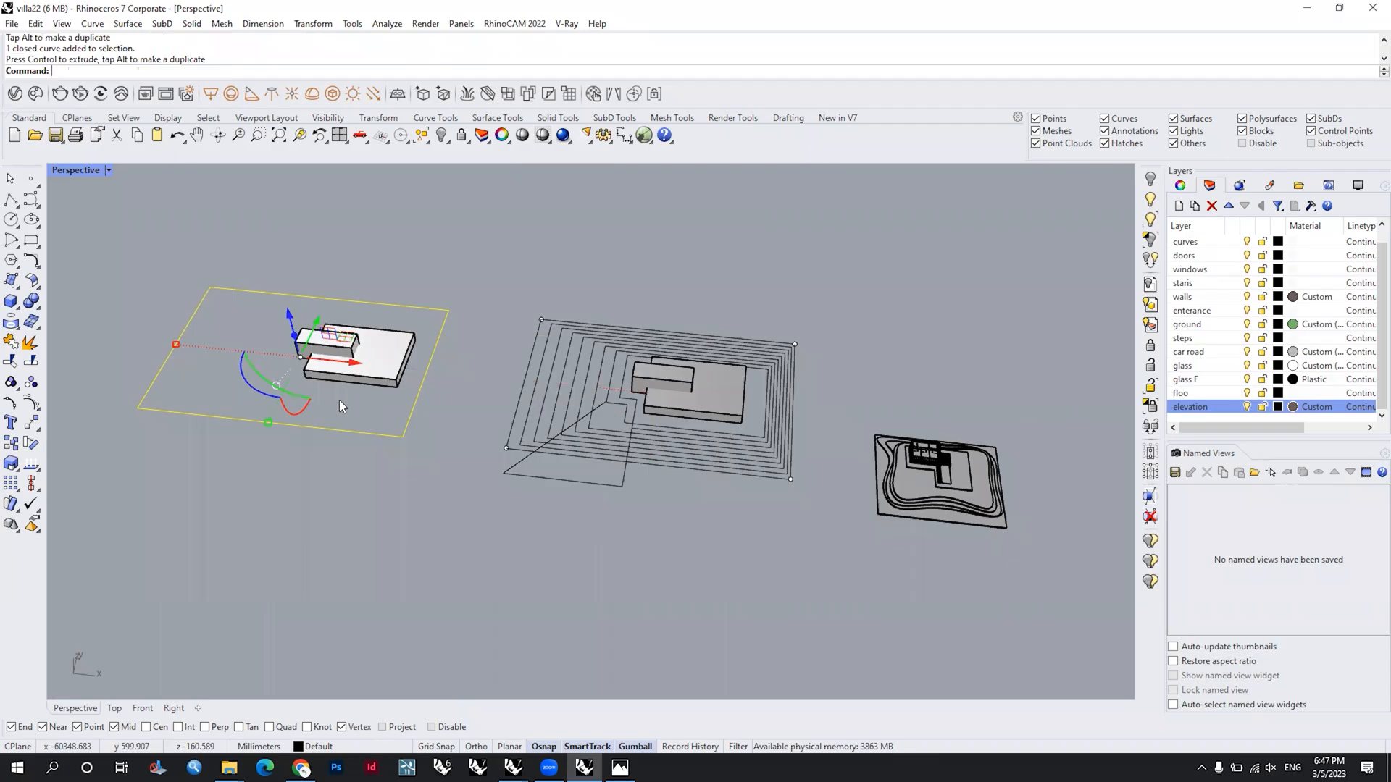
Step: Extrude the copied outline as a solid up to the lower box's top corner, about 616 mm high
click(453, 511)
right_drag(453, 511, 485, 437)
scroll(495, 419, up, 5)
drag(689, 509, 633, 489)
text(ExtrudeCrv)
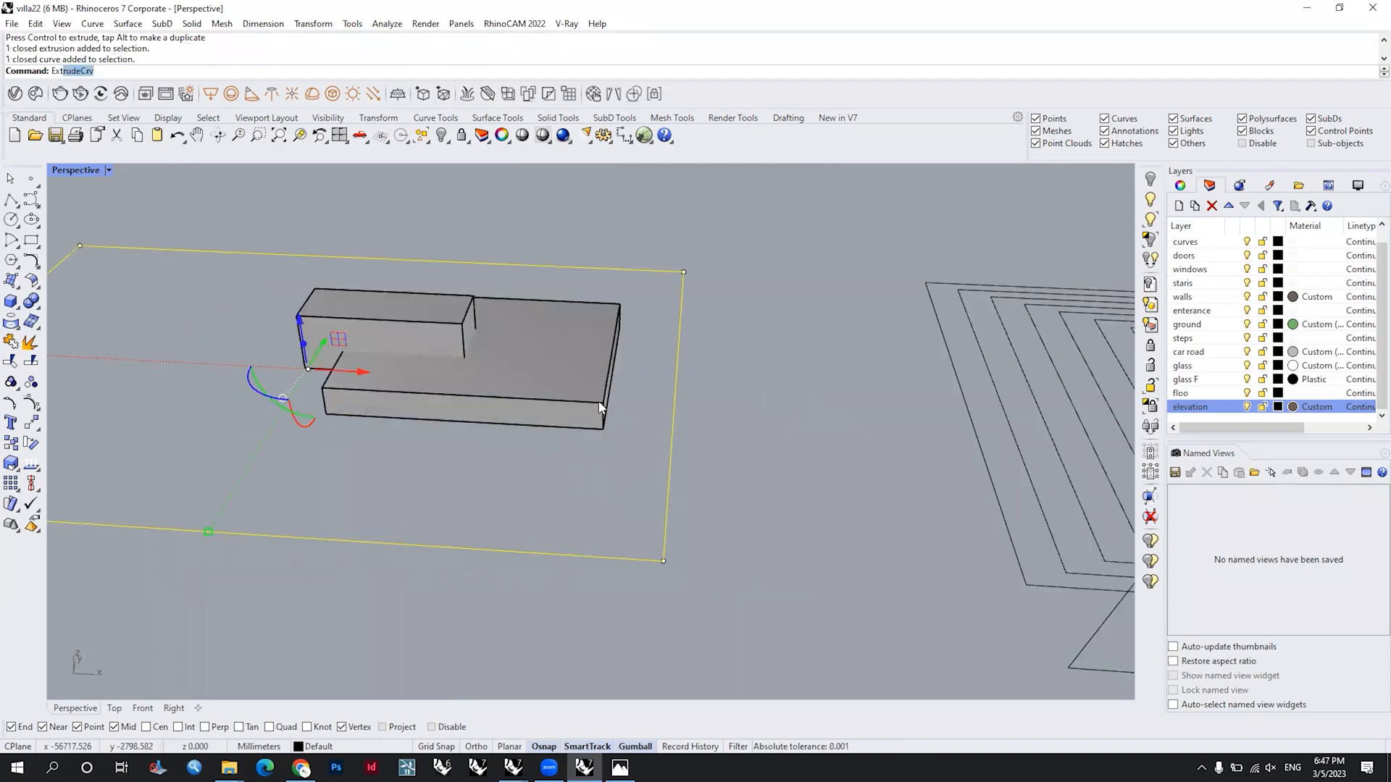
key(Return)
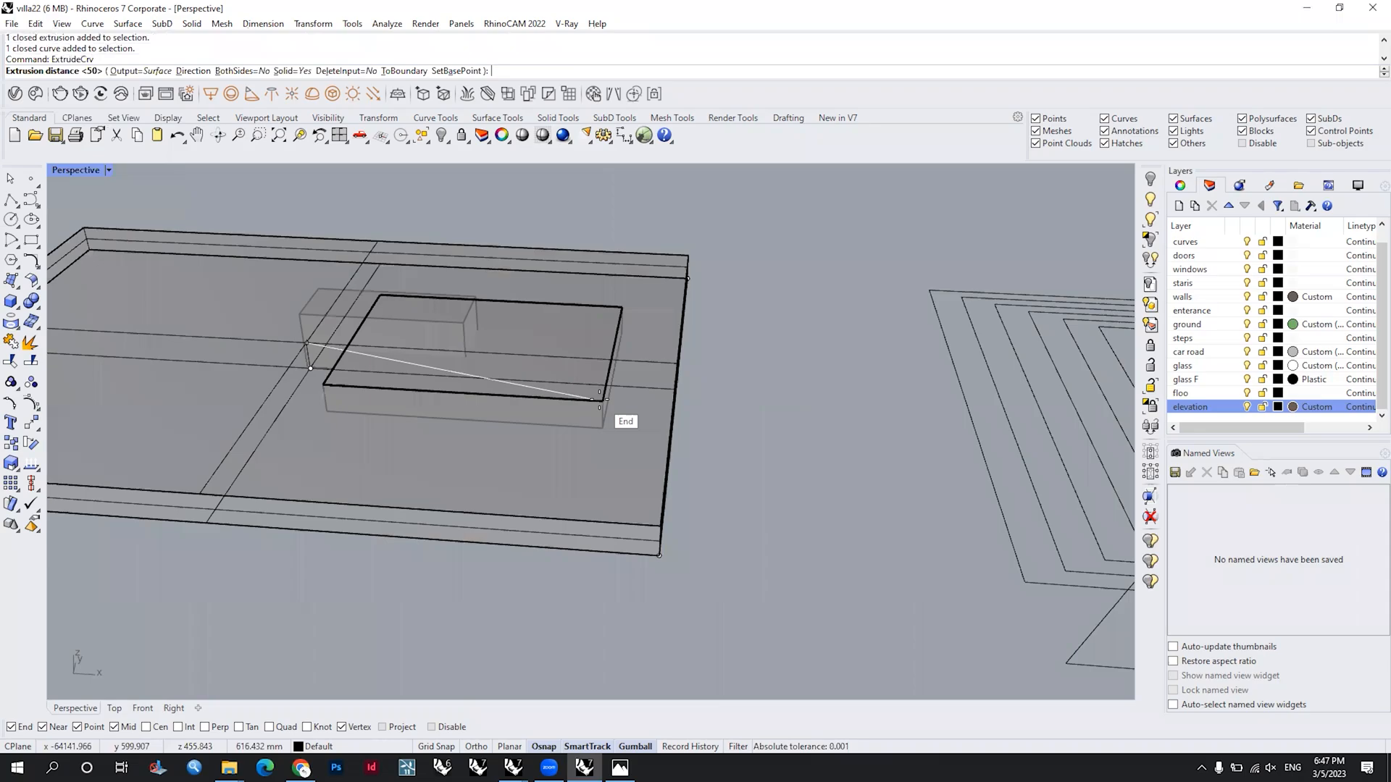
click(606, 471)
Step: Boolean-split the extruded slab using the building's lower box as the cutter
click(586, 489)
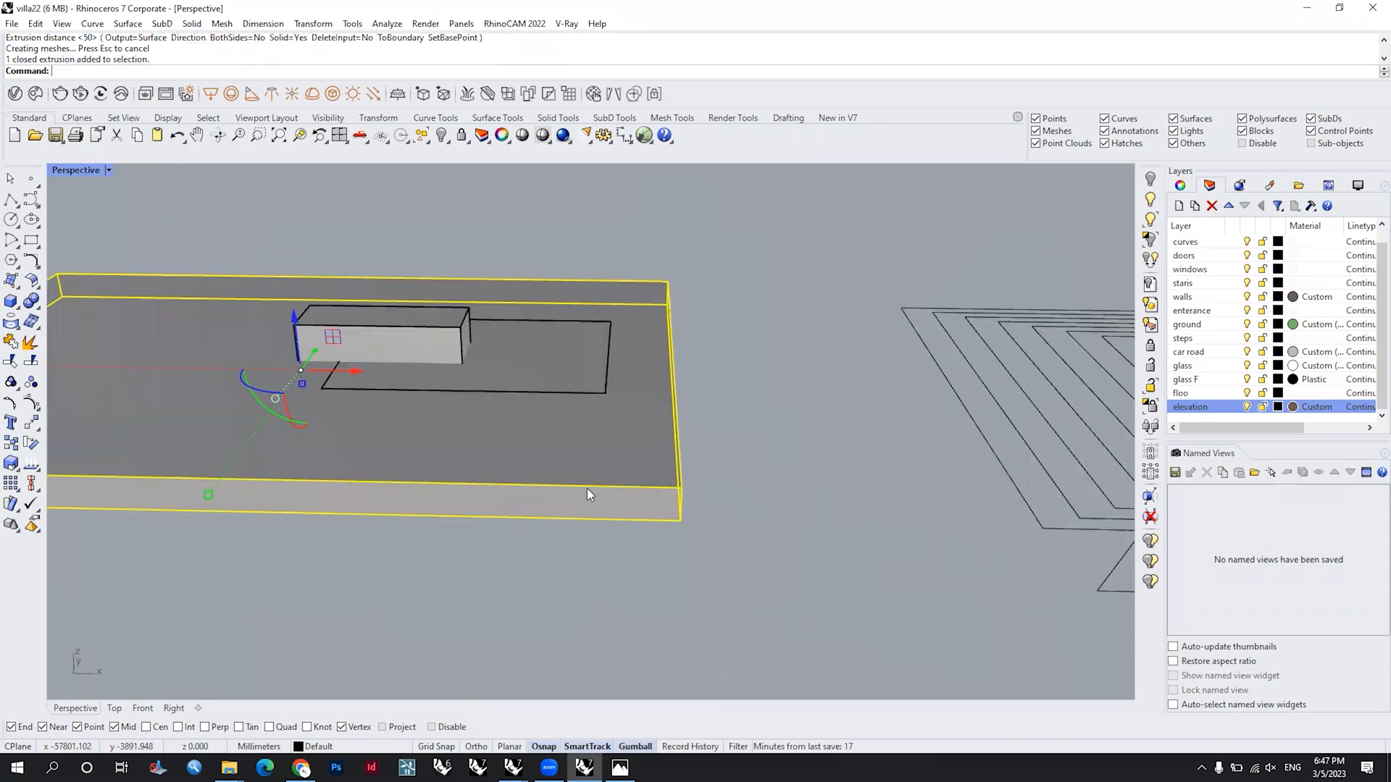
key(Escape)
click(74, 358)
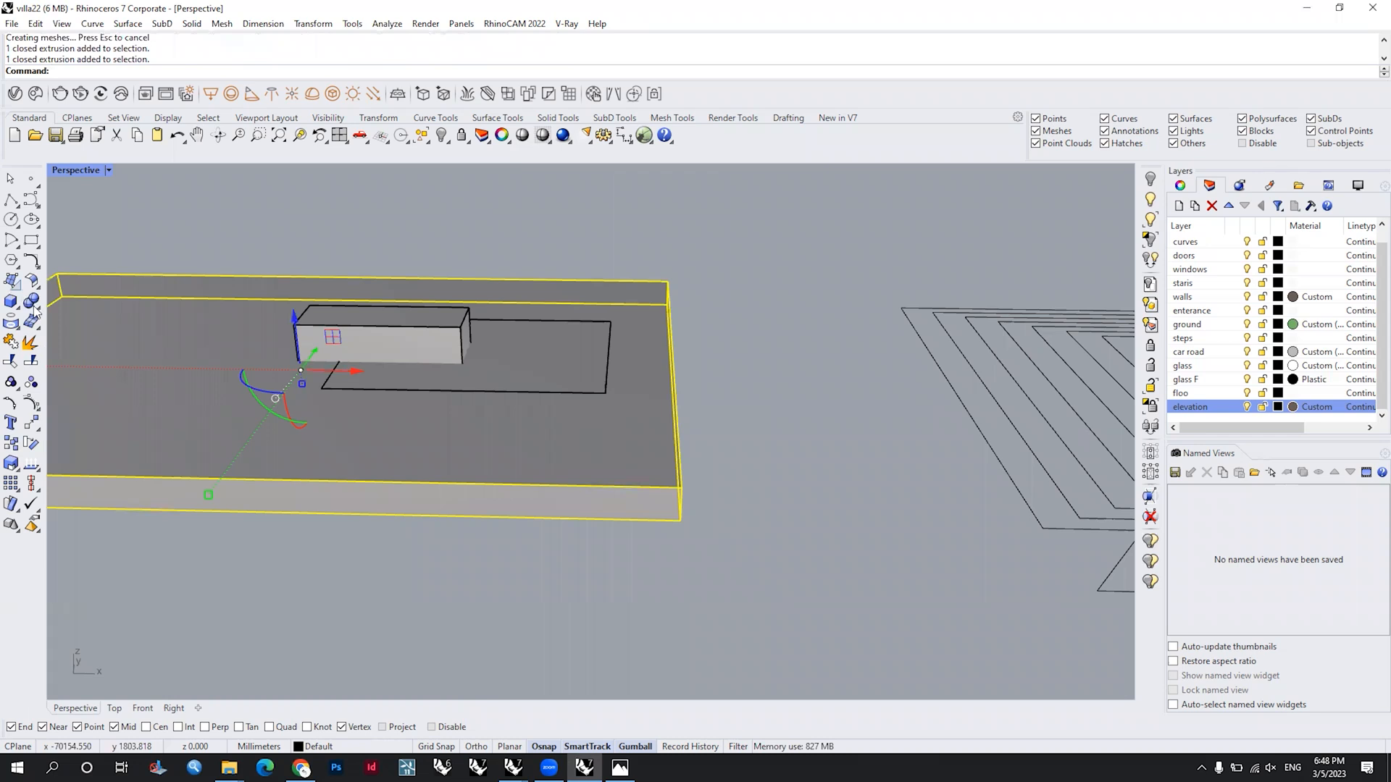
click(37, 310)
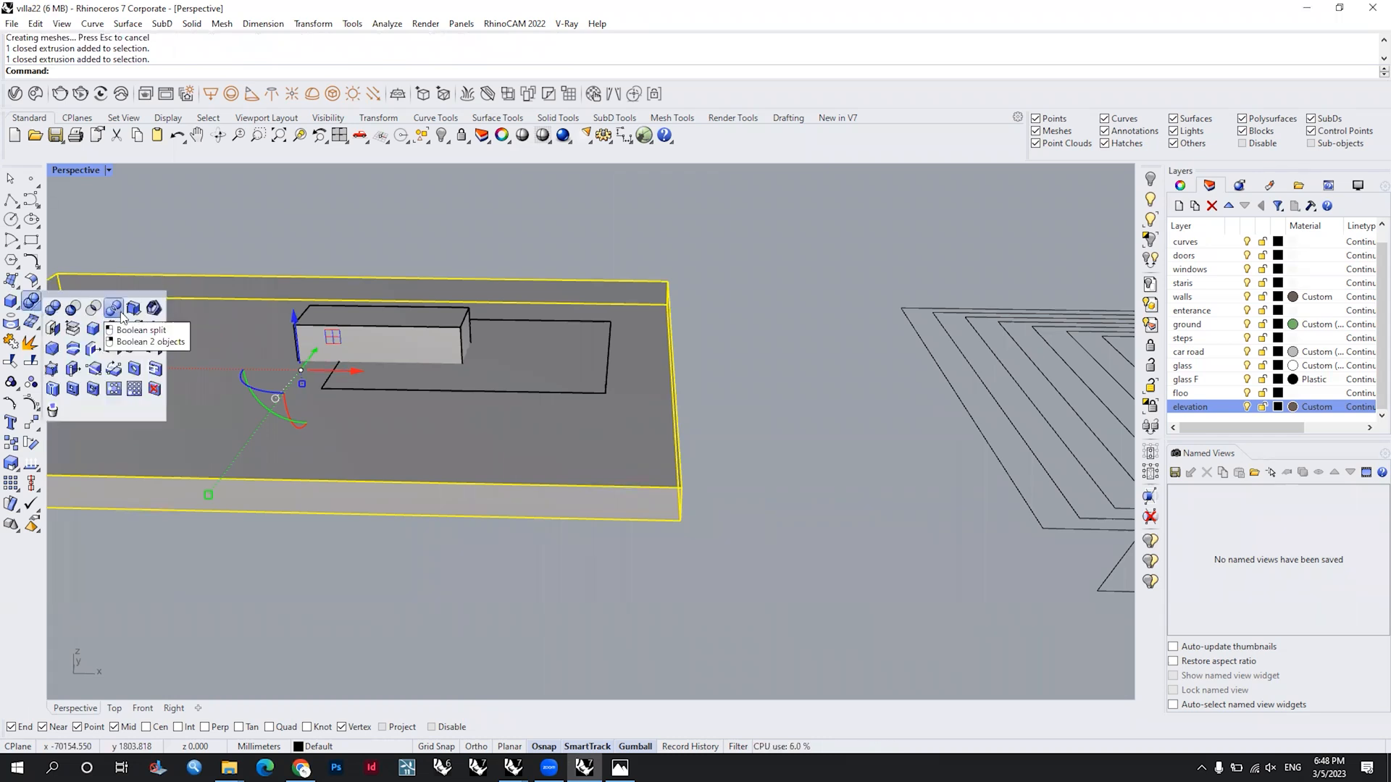
click(548, 372)
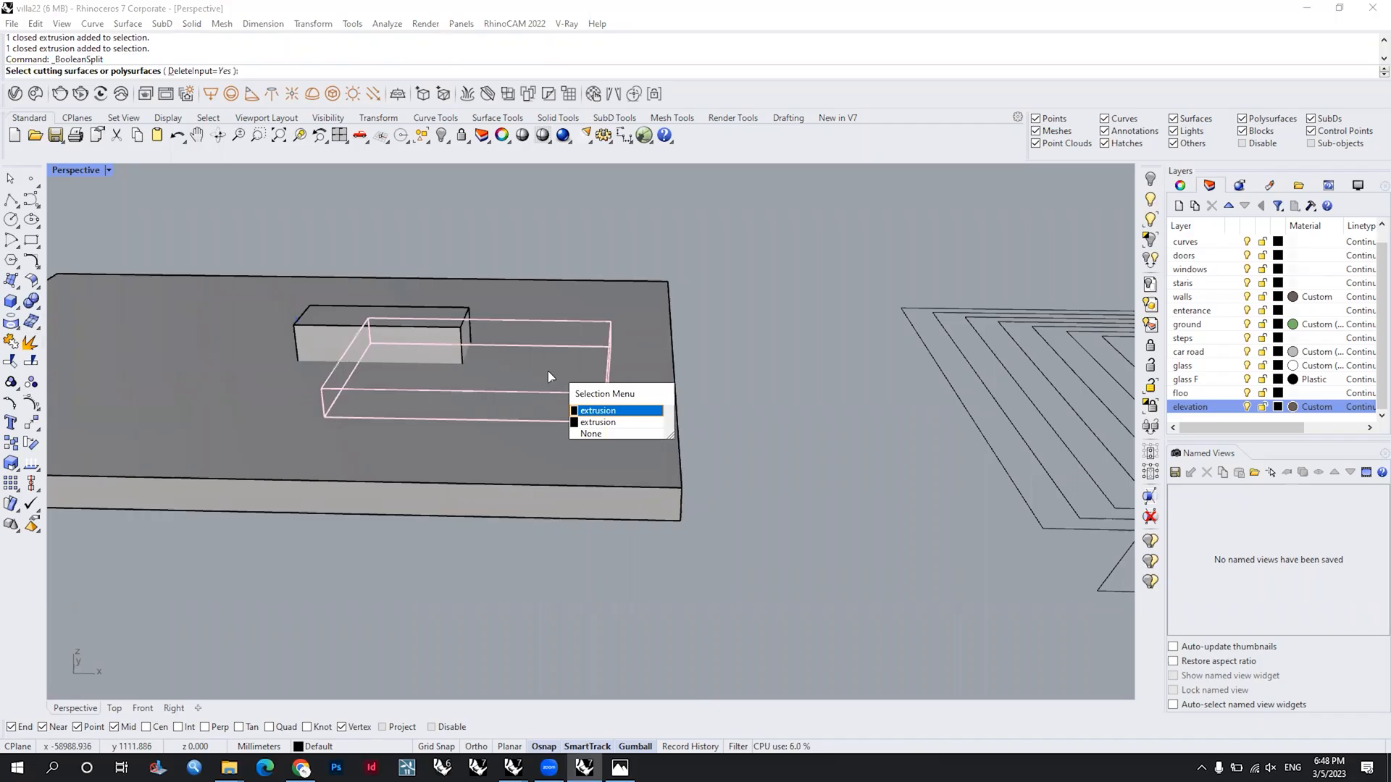
key(Return)
key(Return)
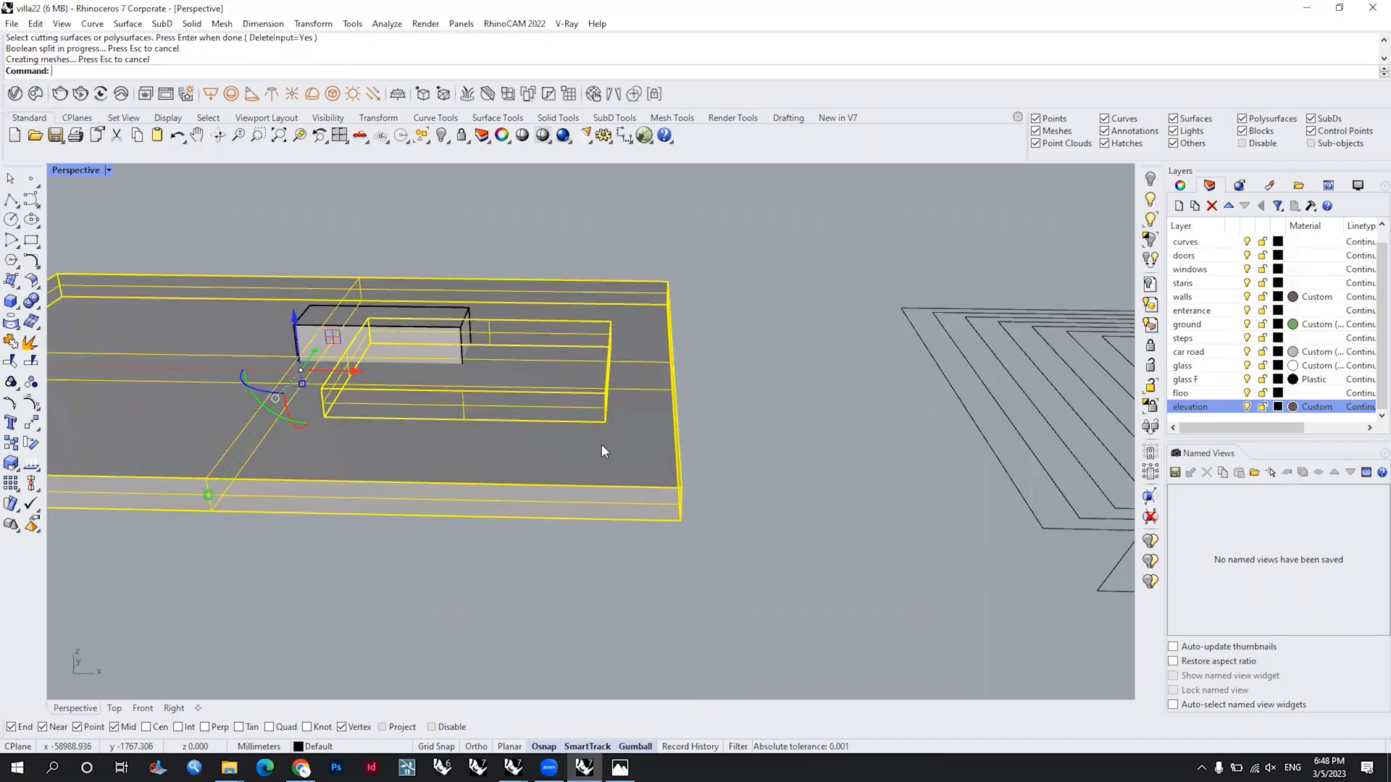
Step: Move the slab with the box-shaped opening vertically down, clear of the copied building
scroll(601, 445, down, 3)
drag(395, 347, 442, 518)
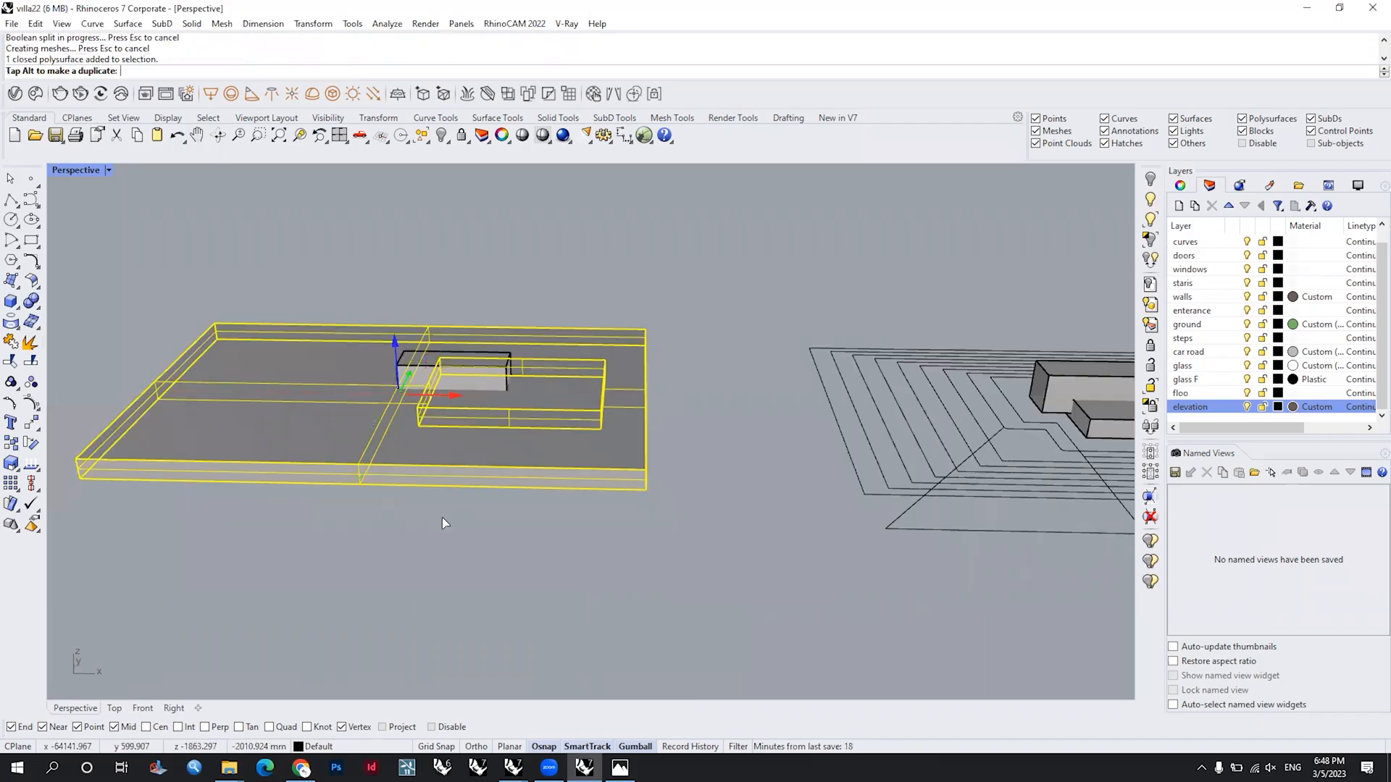
drag(517, 426, 529, 420)
Step: Delete the leftover split polysurface that overlaps the building's lower box
click(529, 426)
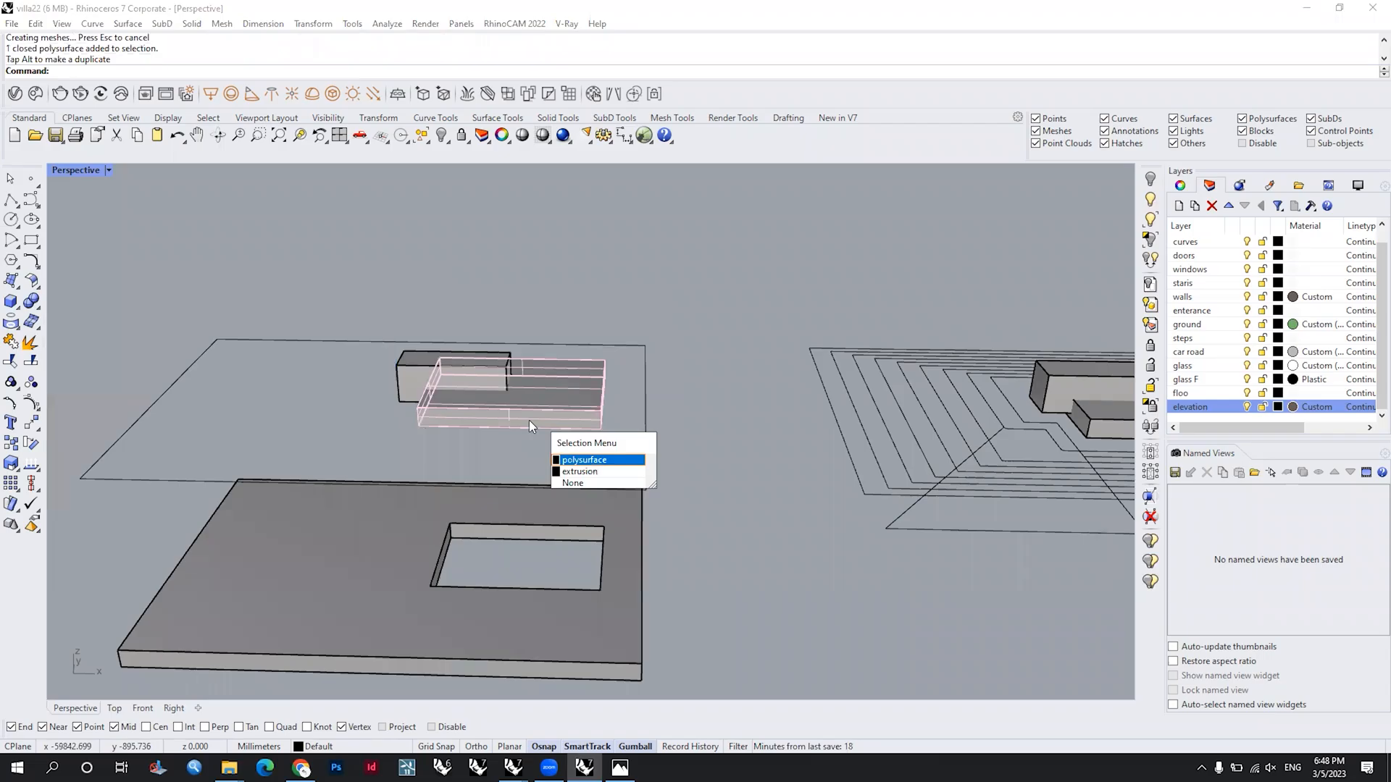
click(579, 460)
key(Delete)
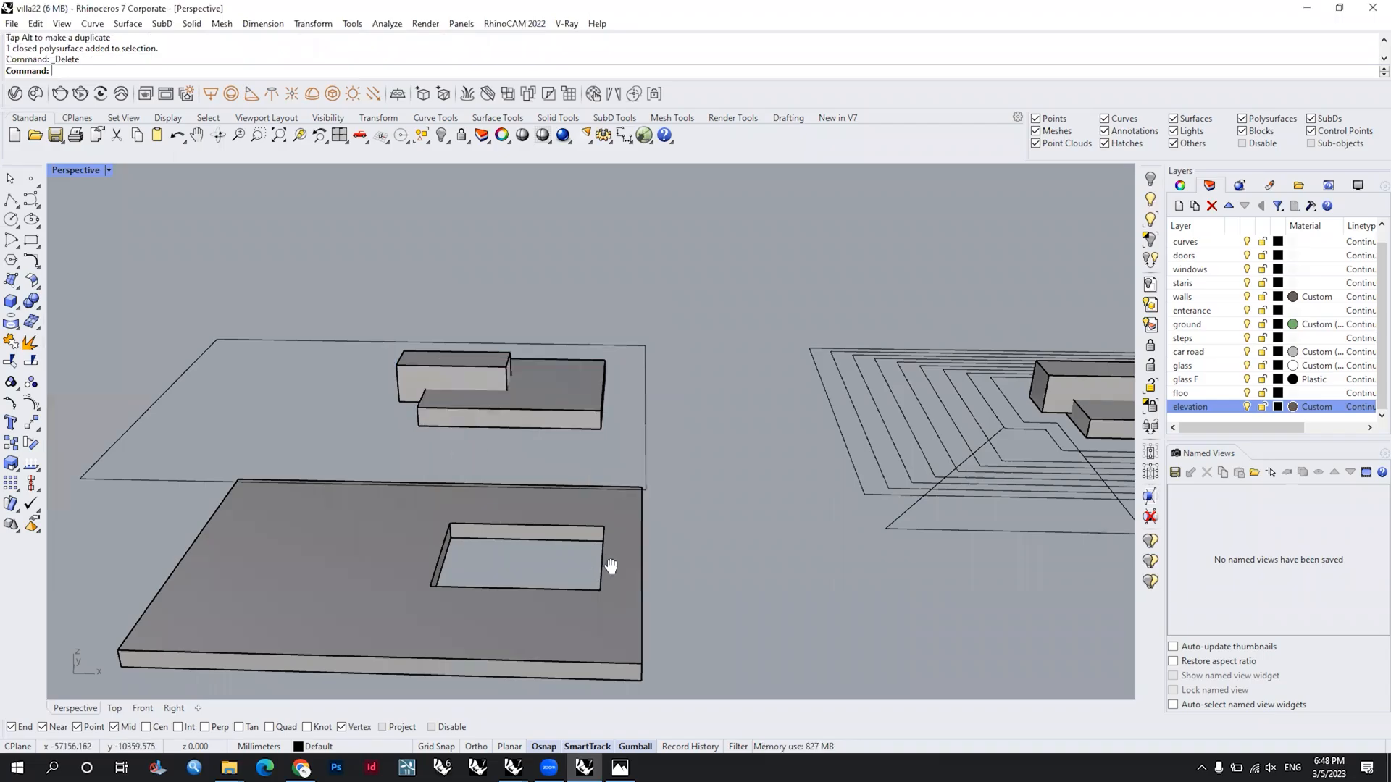
Step: Contour the slab with the box-shaped opening from its lower corner vertically up to its top corner, with 50 mm spacing
click(545, 564)
right_drag(545, 558, 535, 579)
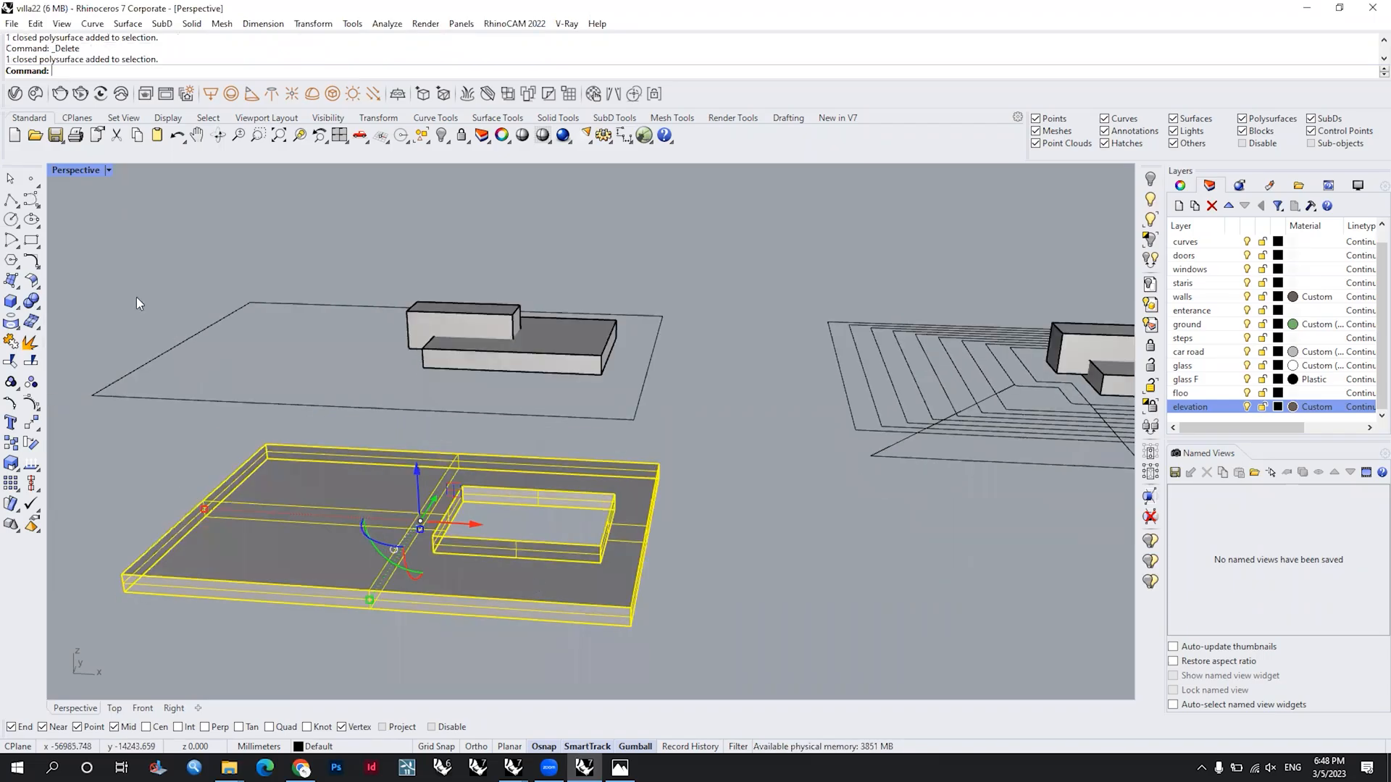
text(Cont)
key(Down)
key(Down)
key(Return)
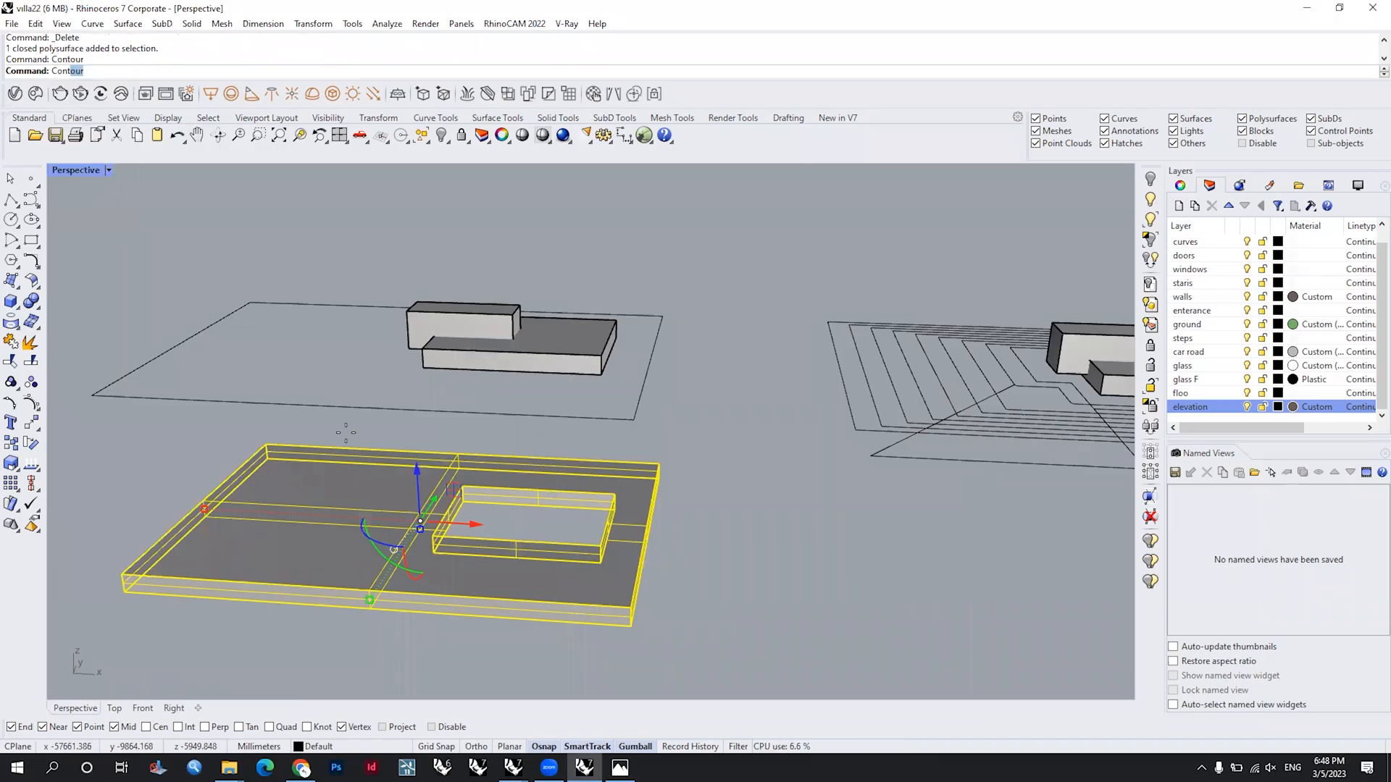
scroll(131, 594, up, 2)
shift+right_drag(130, 594, 248, 572)
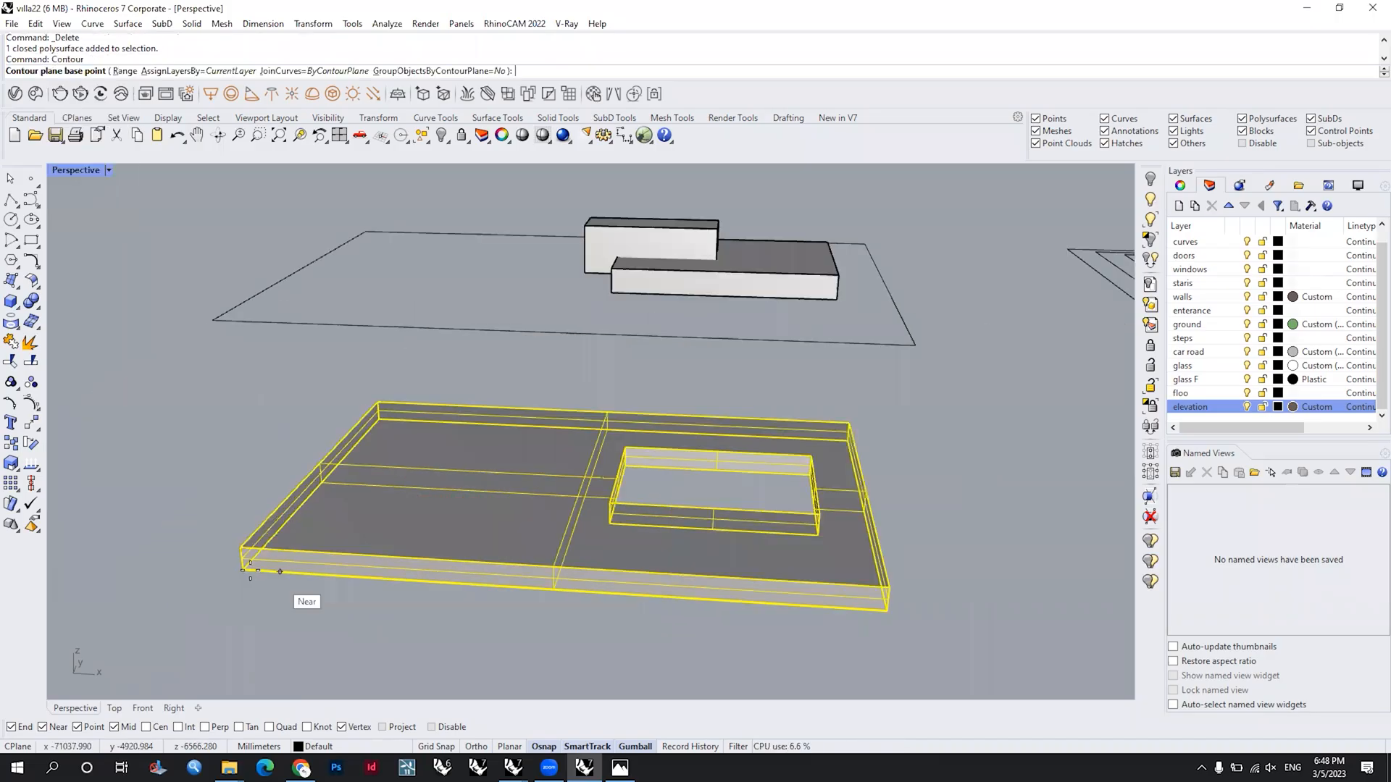
scroll(250, 571, up, 3)
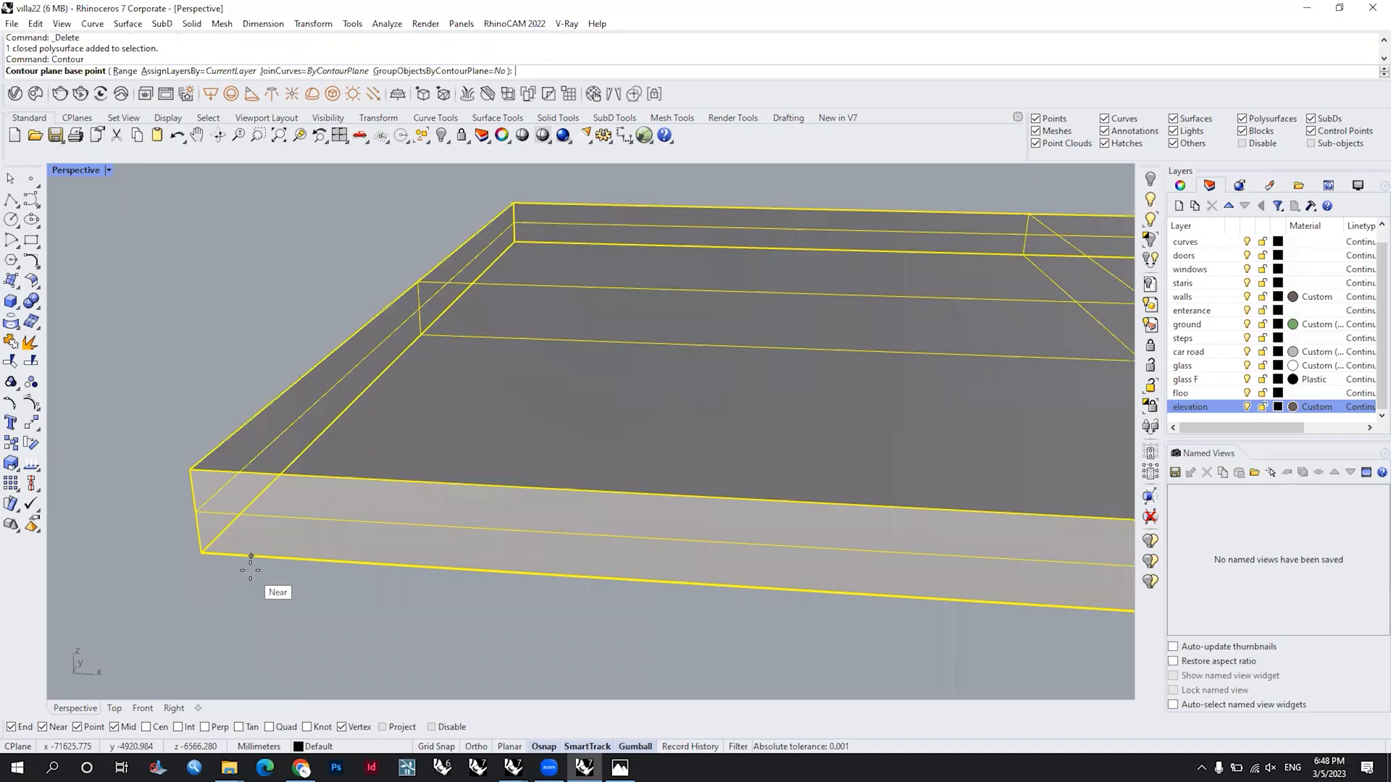
double_click(80, 170)
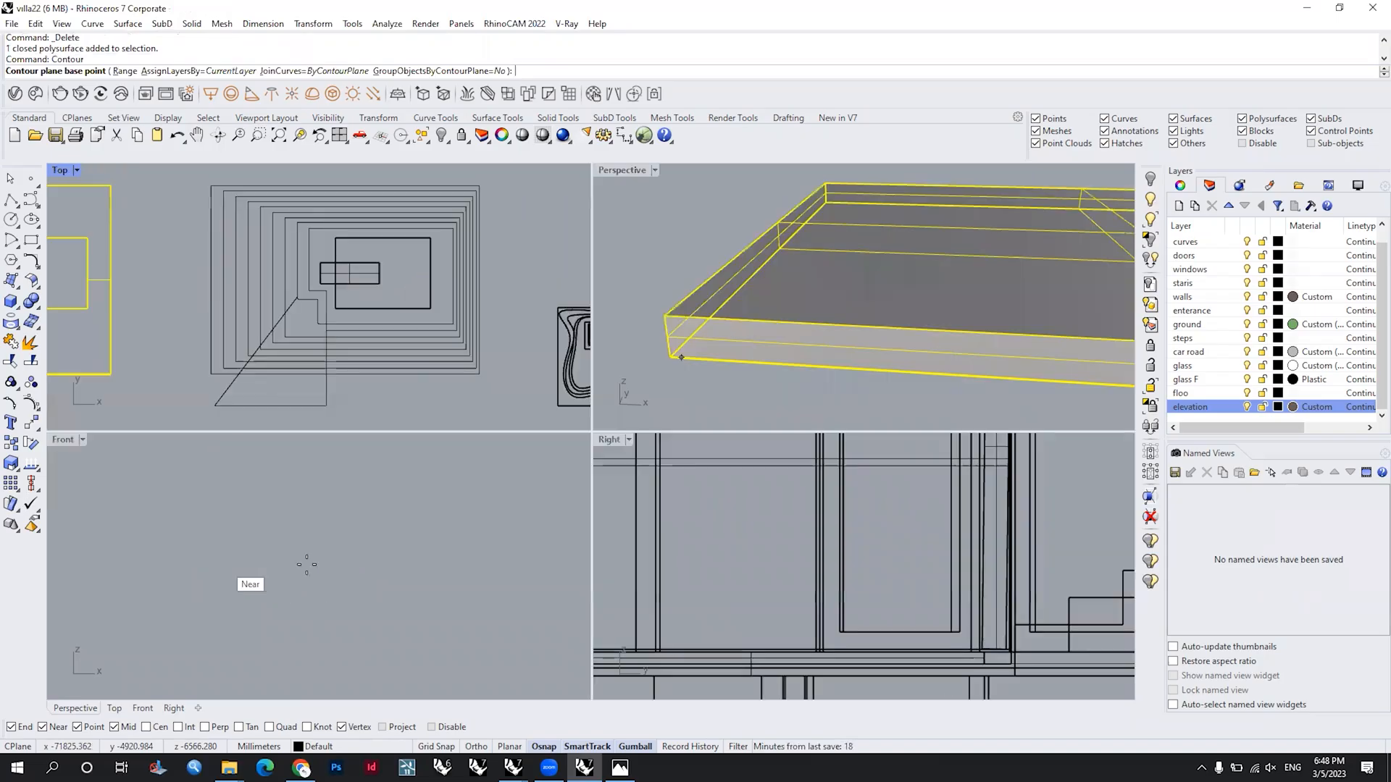
middle_click(363, 596)
click(360, 577)
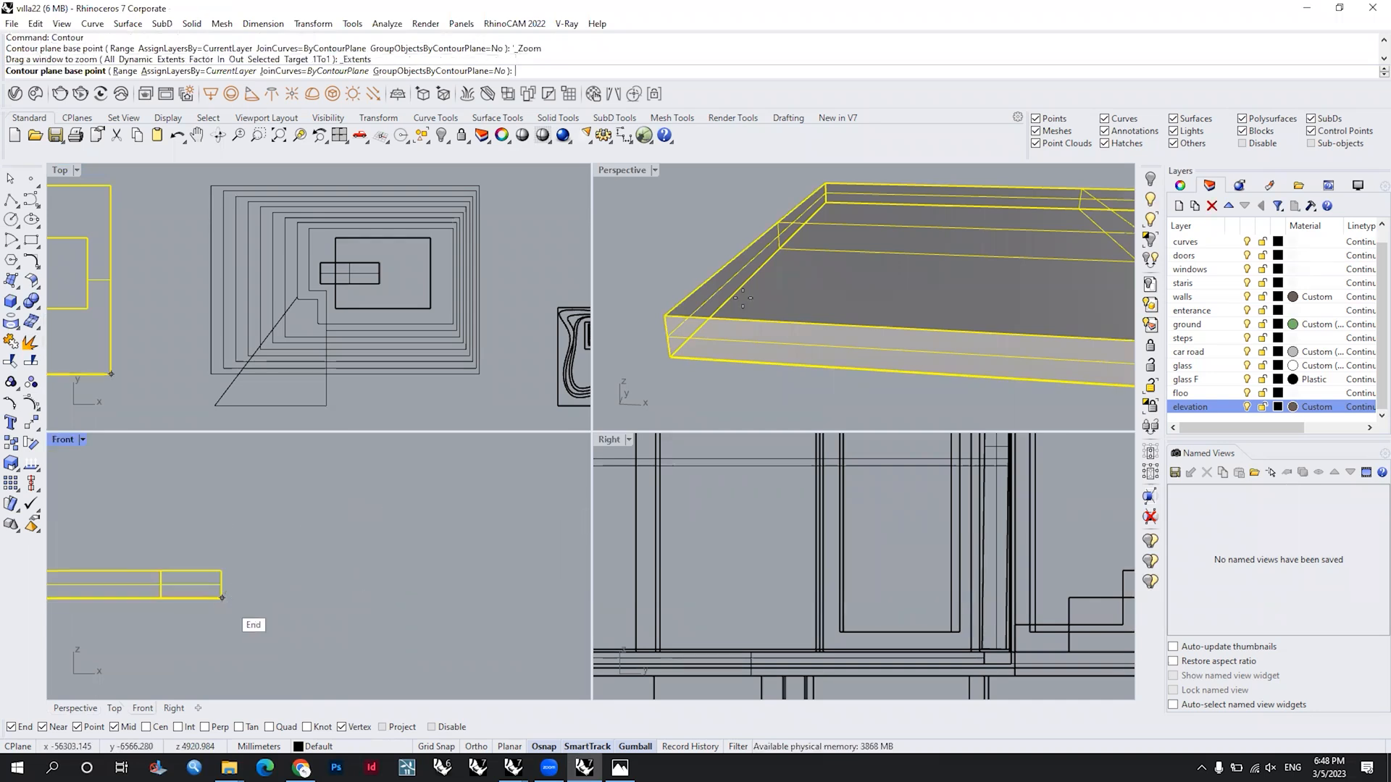
scroll(222, 599, up, 1)
scroll(668, 349, up, 1)
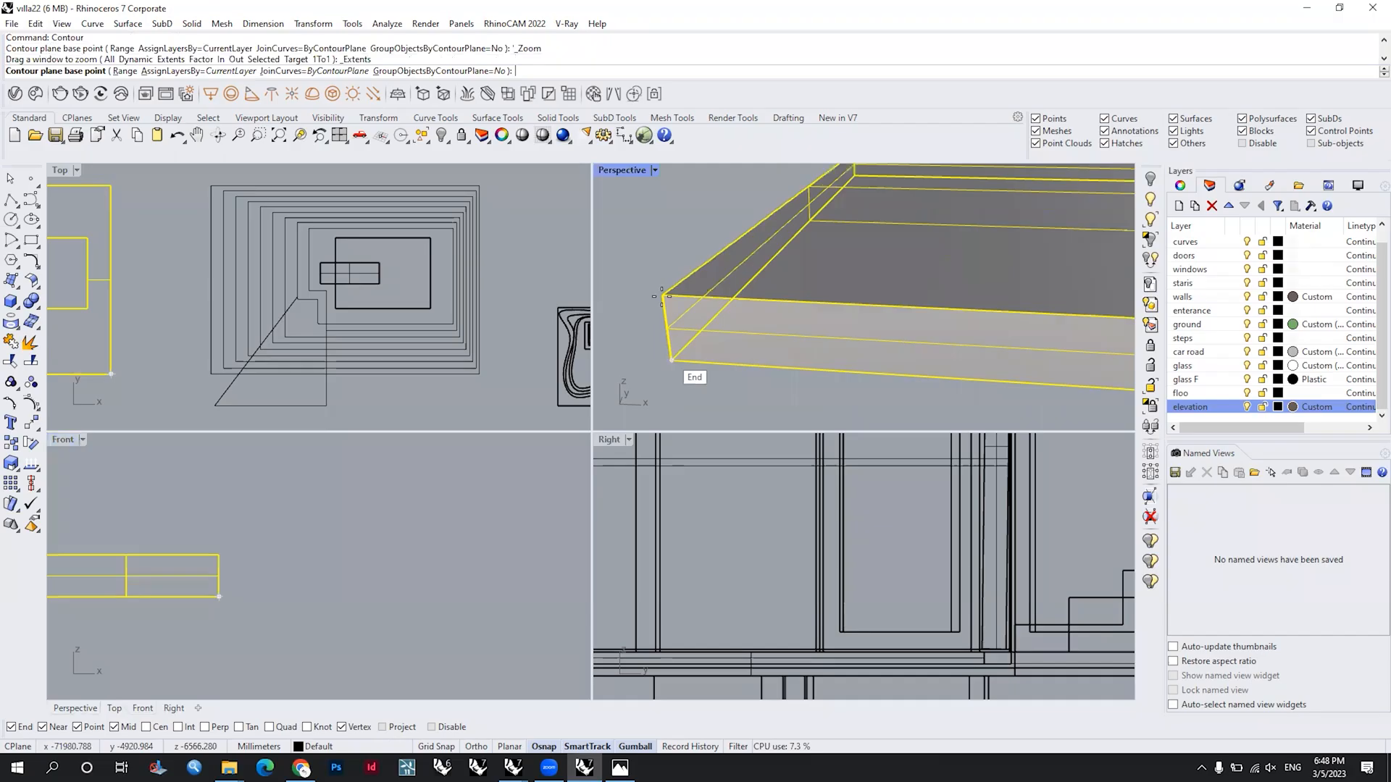
click(672, 359)
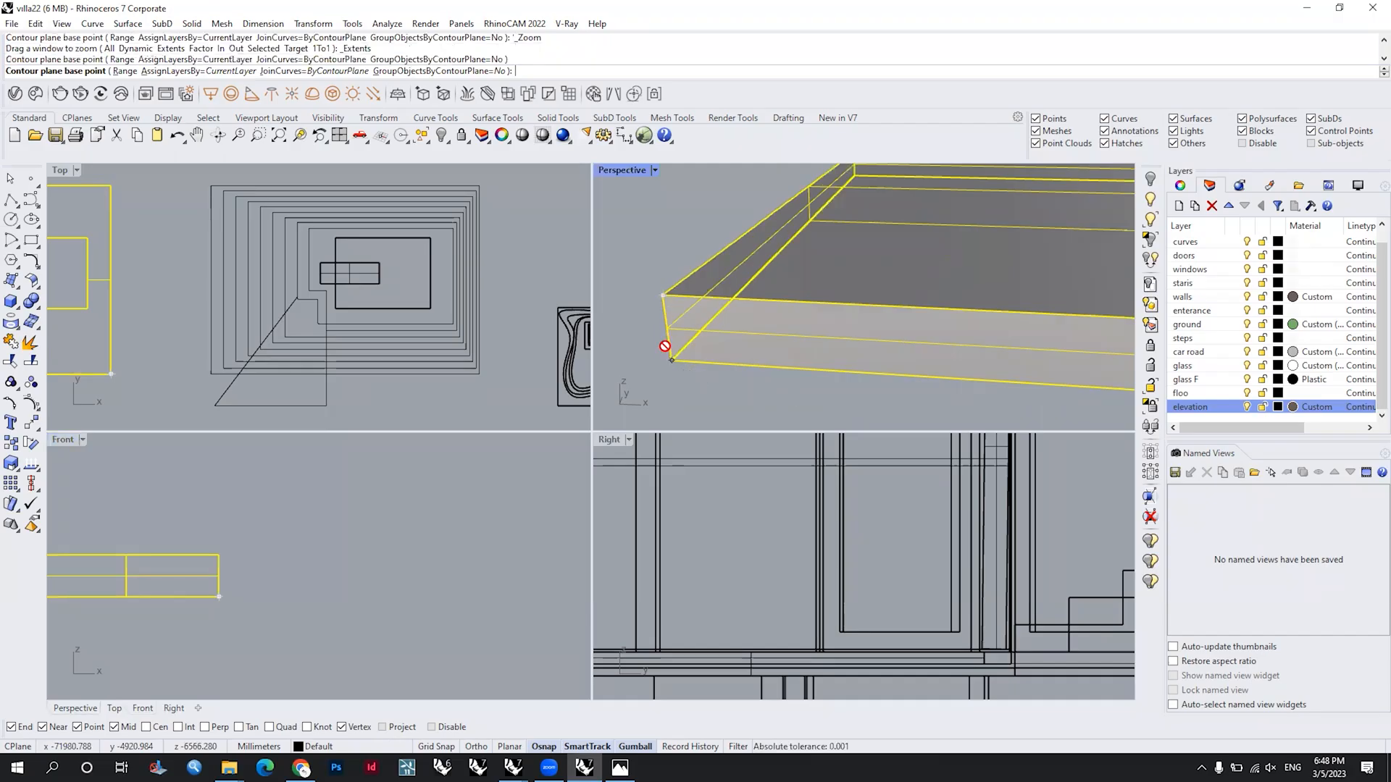
click(662, 297)
text(50)
key(Return)
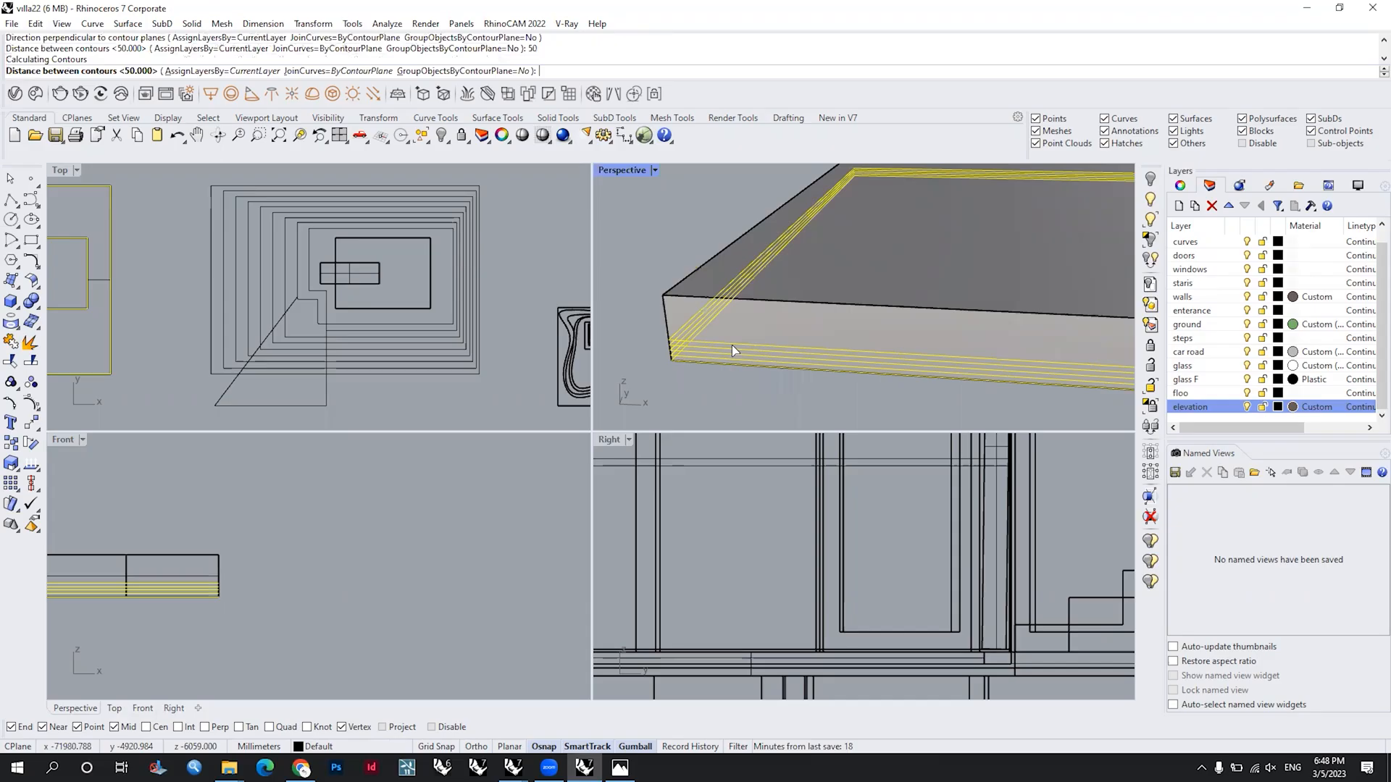
Step: Delete the slab solid, keeping only its contour curves
click(859, 278)
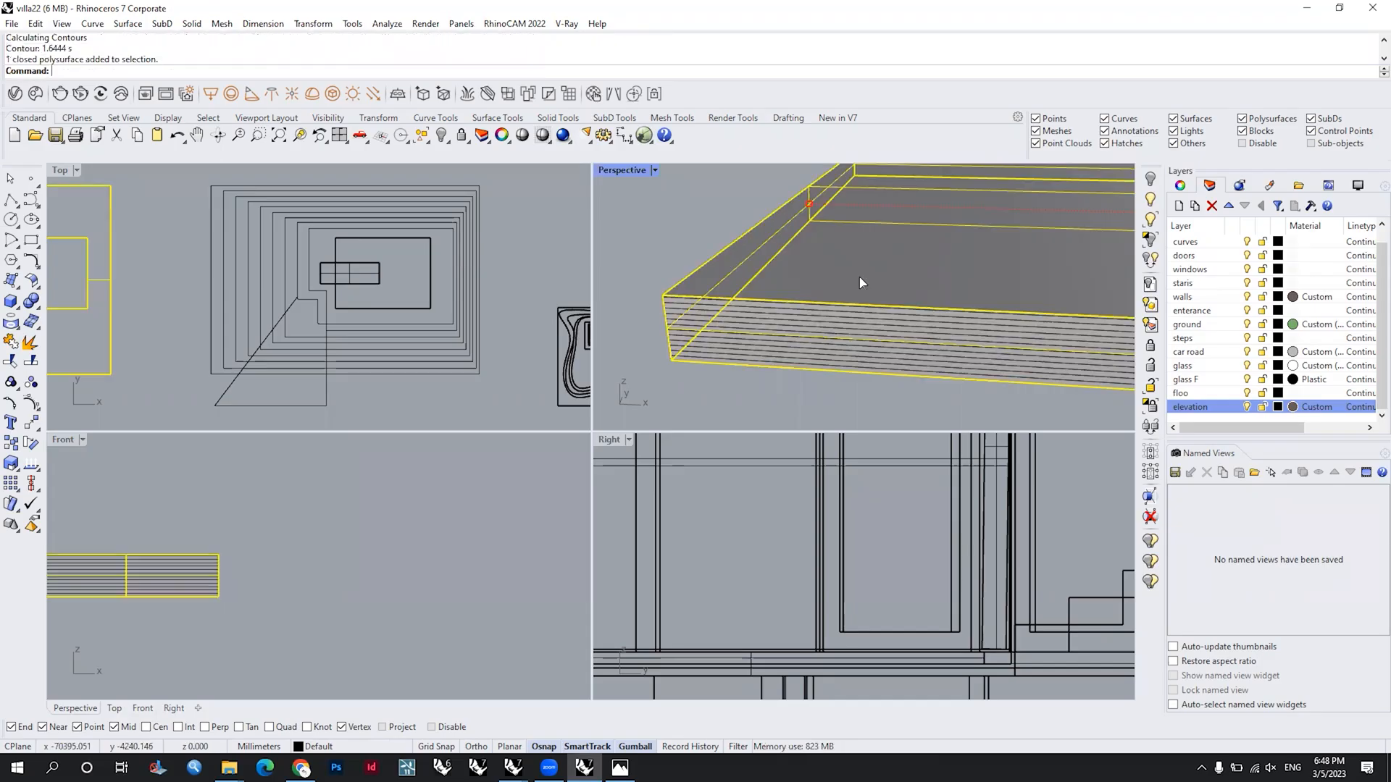
key(Delete)
scroll(338, 340, down, 3)
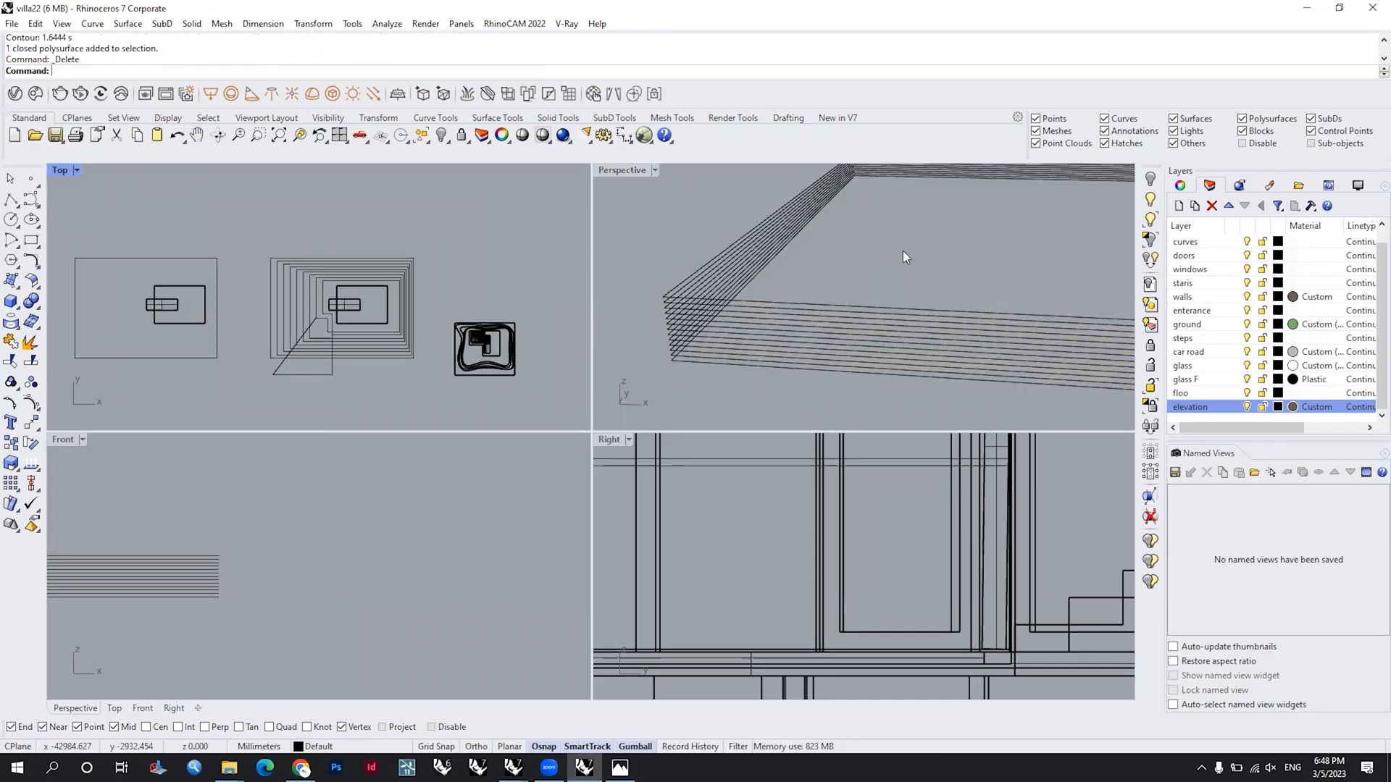
scroll(830, 356, down, 5)
Step: Rebuild the outer contour curves with 16 points and degree 1, deleting the input curves
drag(830, 356, 759, 261)
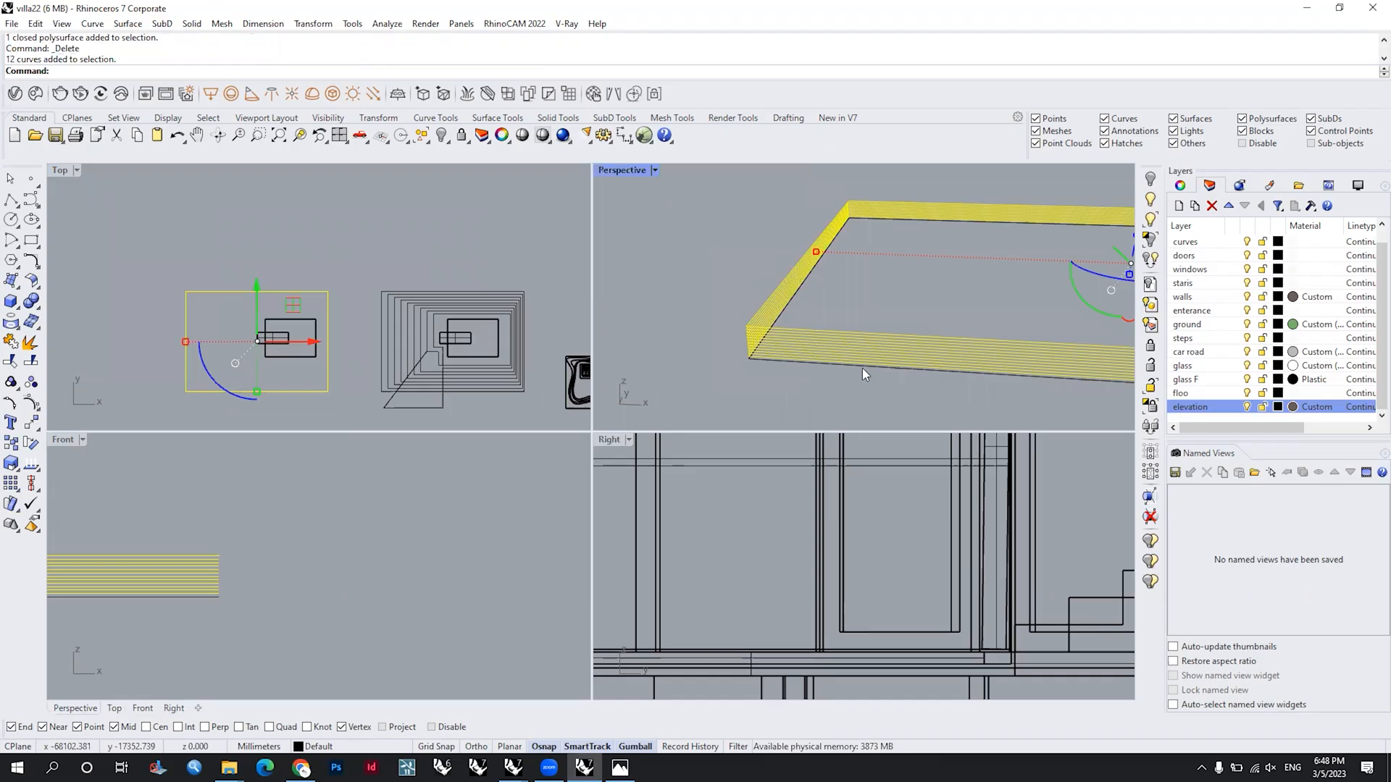
scroll(880, 291, up, 5)
scroll(881, 291, down, 3)
text(Reb)
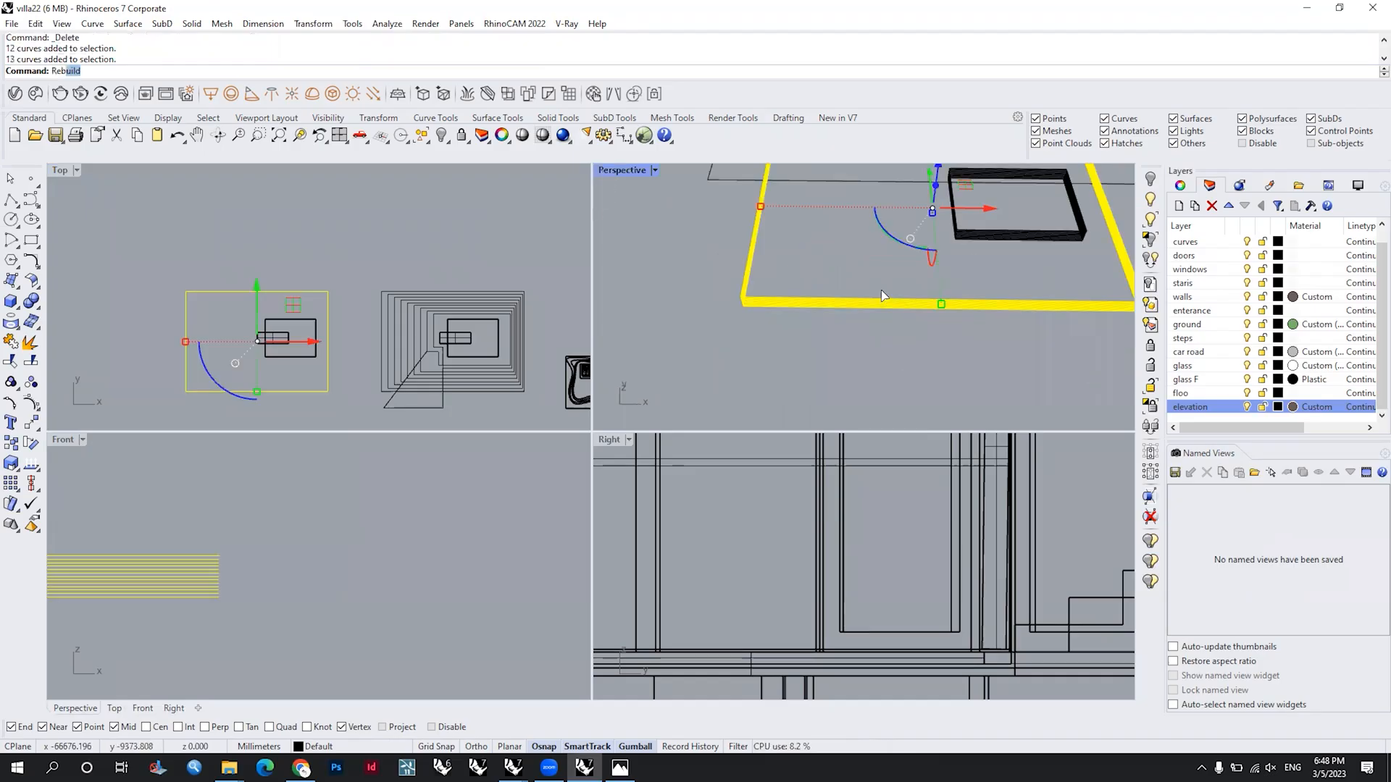
key(Return)
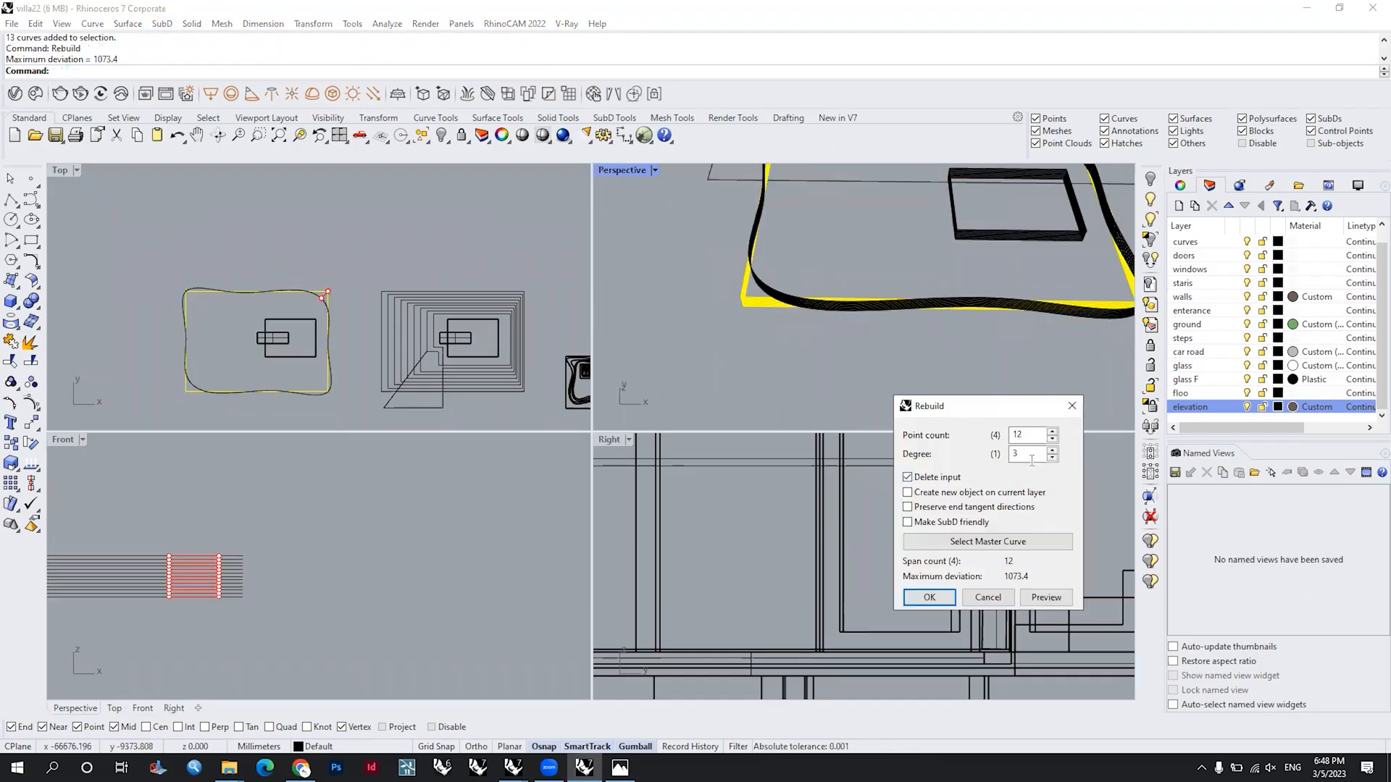
double_click(1028, 437)
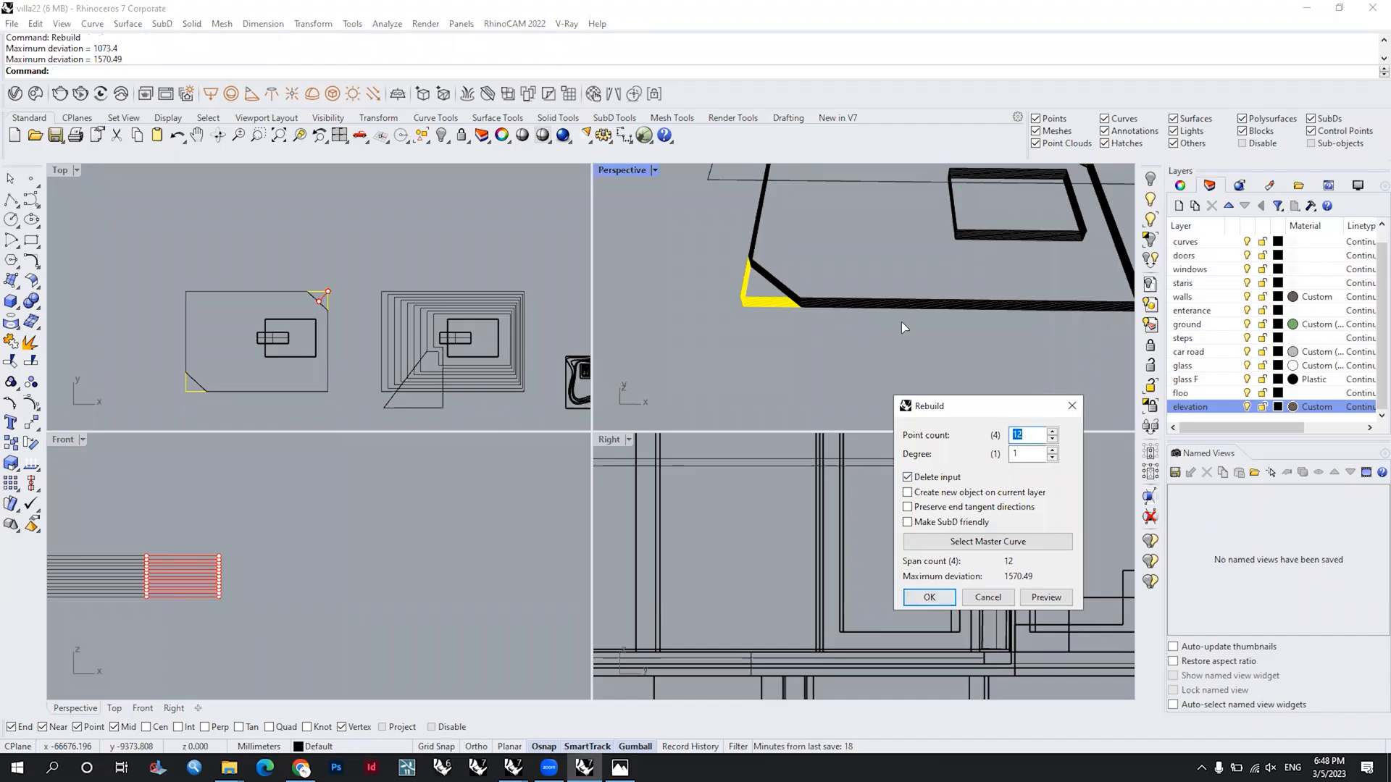
scroll(902, 321, down, 5)
text(16)
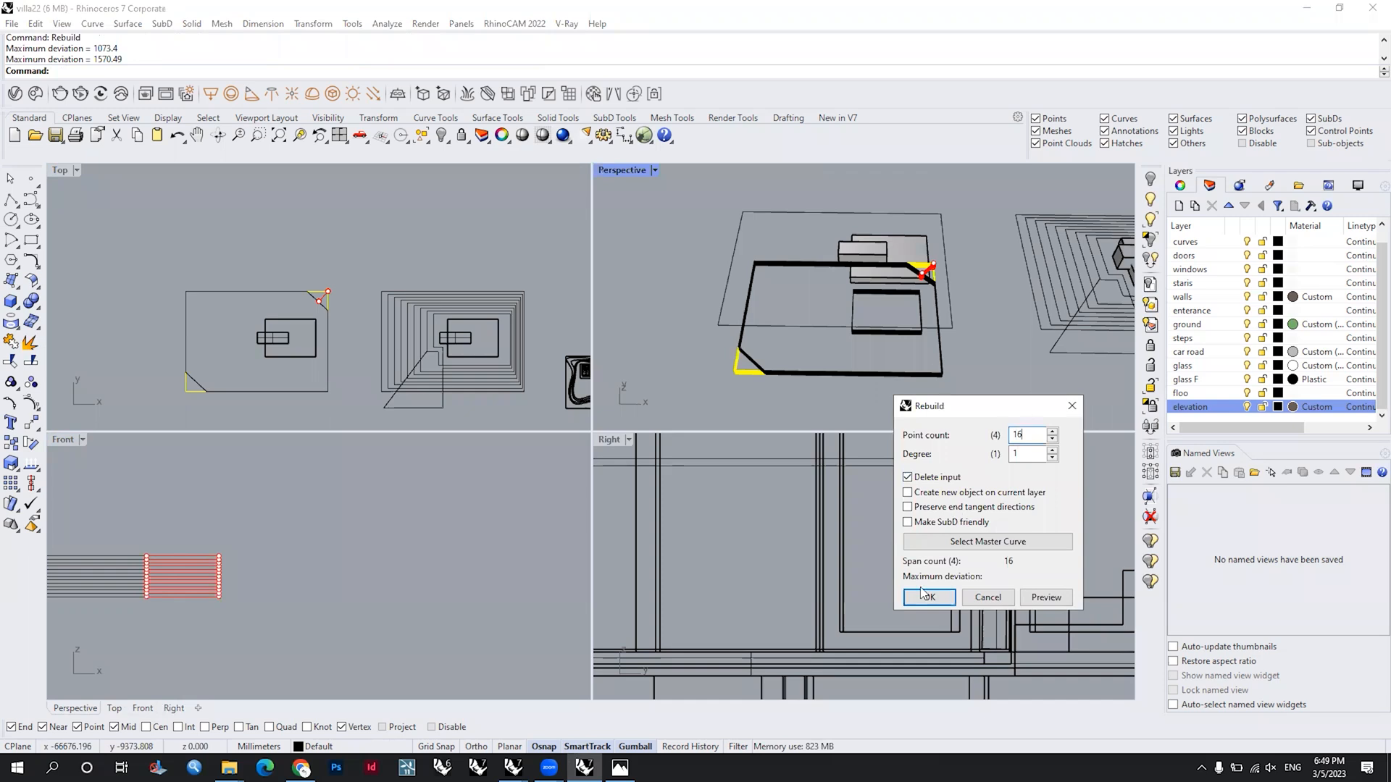
key(Return)
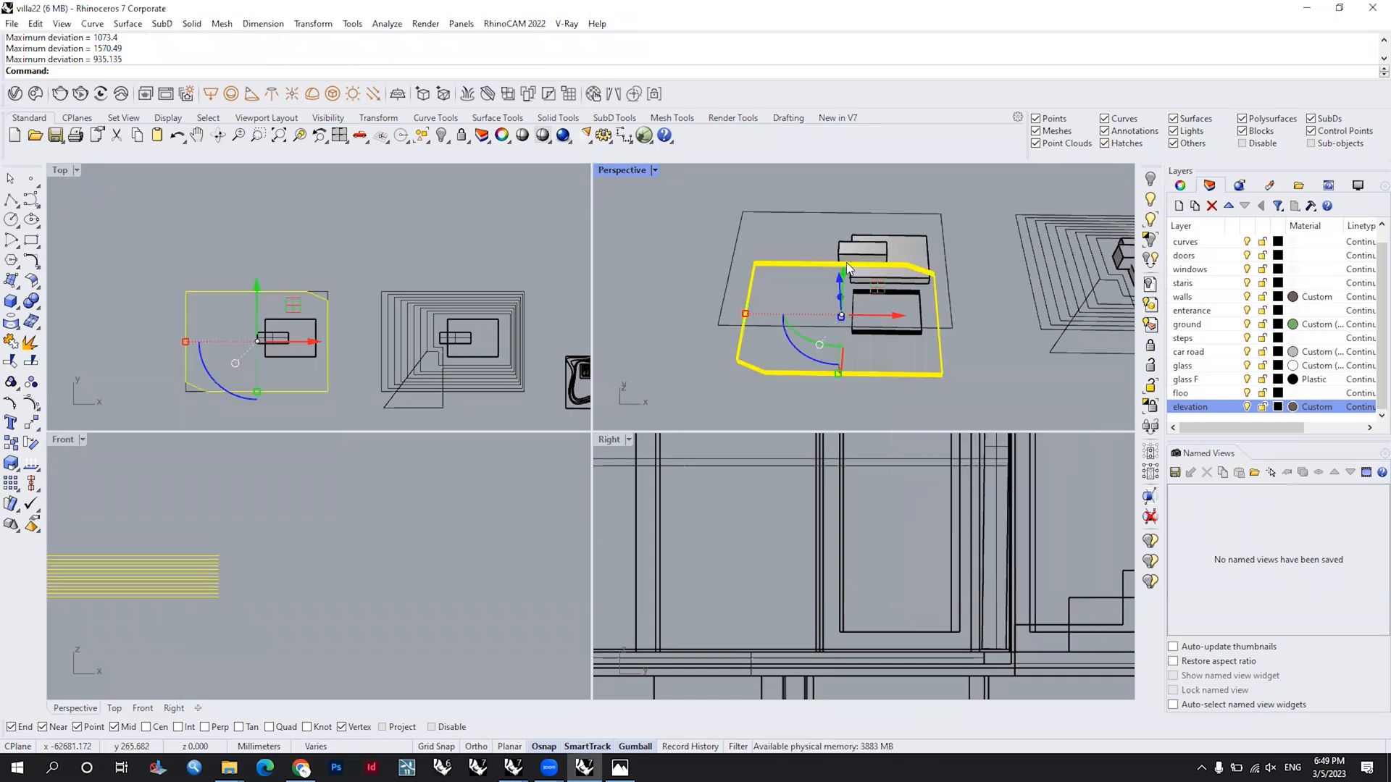
Step: Show the rebuilt contours' control points and move the middle front-edge and left-edge points inward, the left ones by about 4894 mm
scroll(386, 319, up, 2)
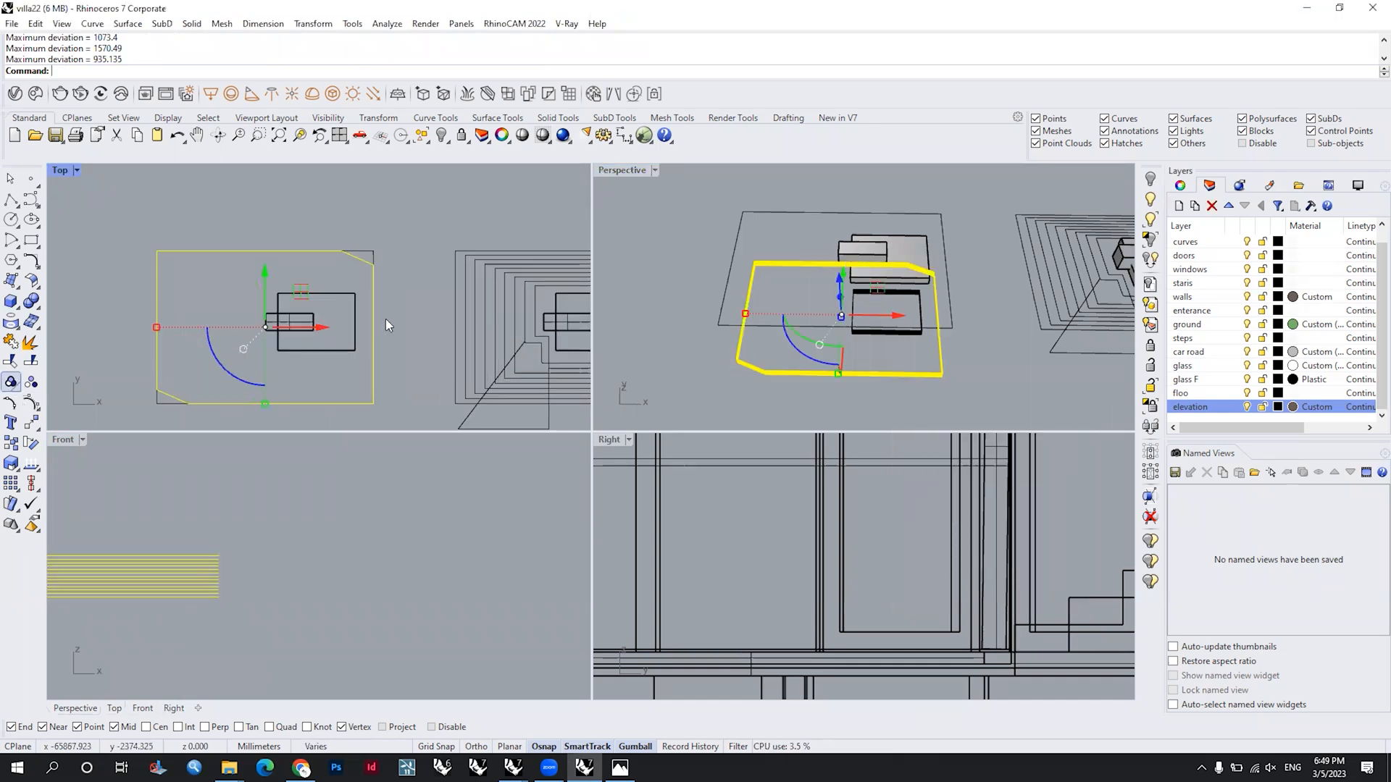
key(F10)
scroll(310, 347, up, 6)
drag(204, 405, 367, 349)
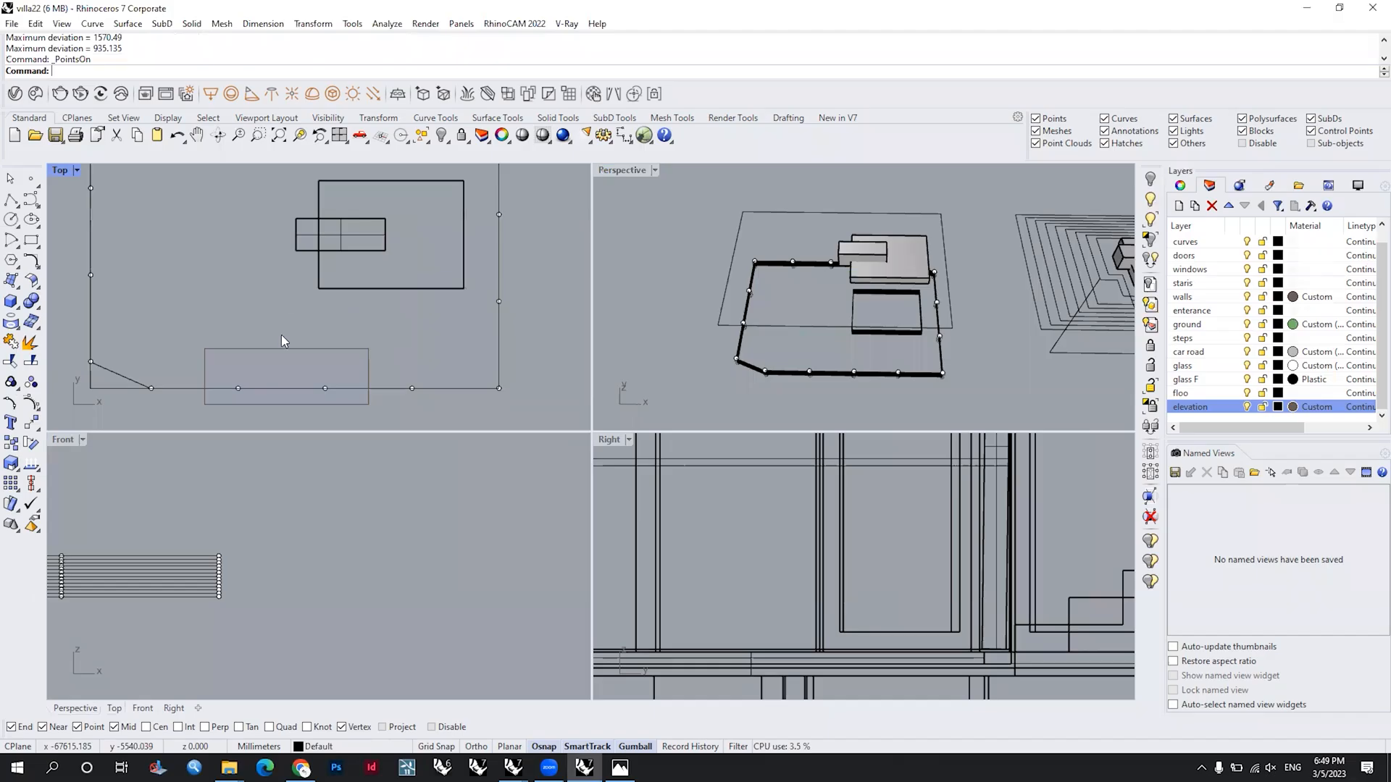
drag(281, 341, 130, 262)
right_drag(145, 282, 209, 361)
drag(124, 250, 203, 378)
drag(218, 311, 340, 306)
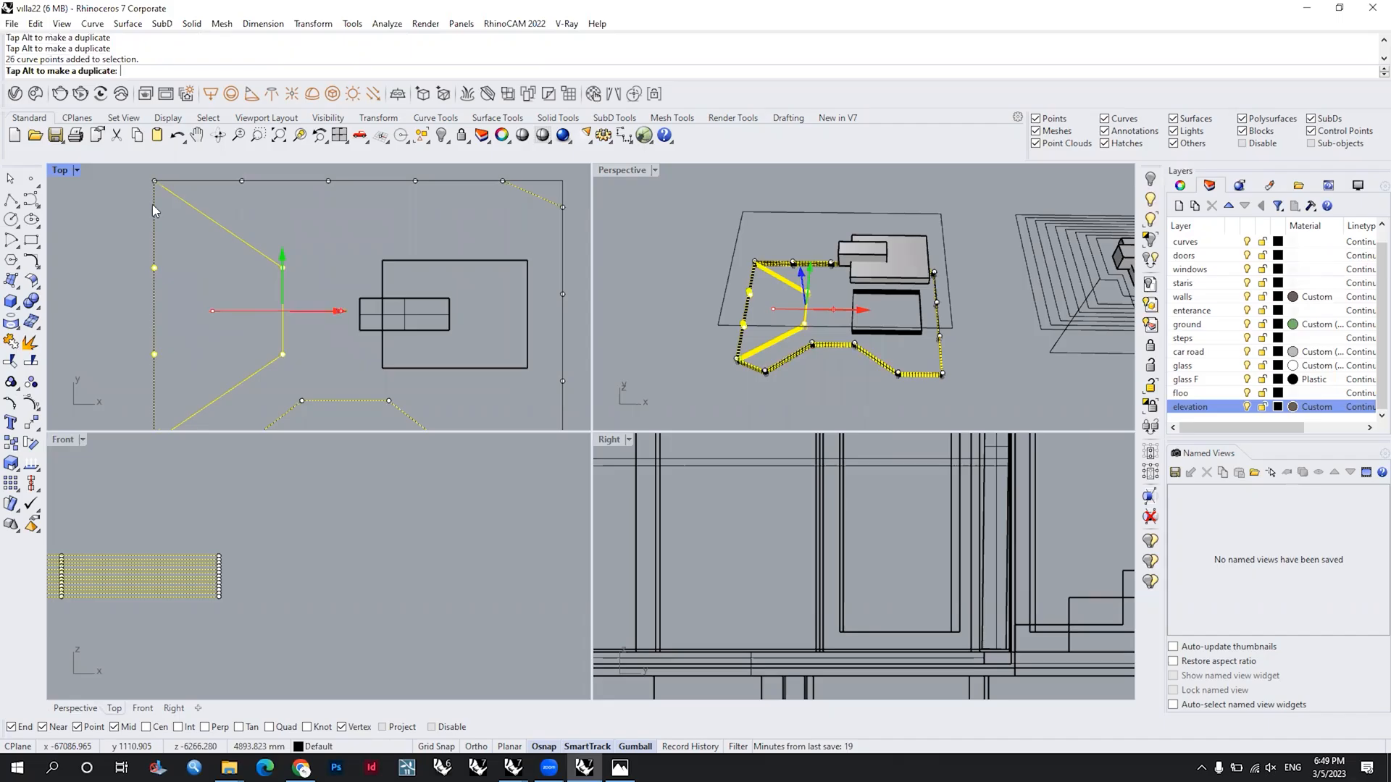
Step: Delete the contours' back-left corner points together with the neighbouring points on the back edge
right_drag(269, 207, 273, 258)
drag(132, 207, 278, 253)
key(Delete)
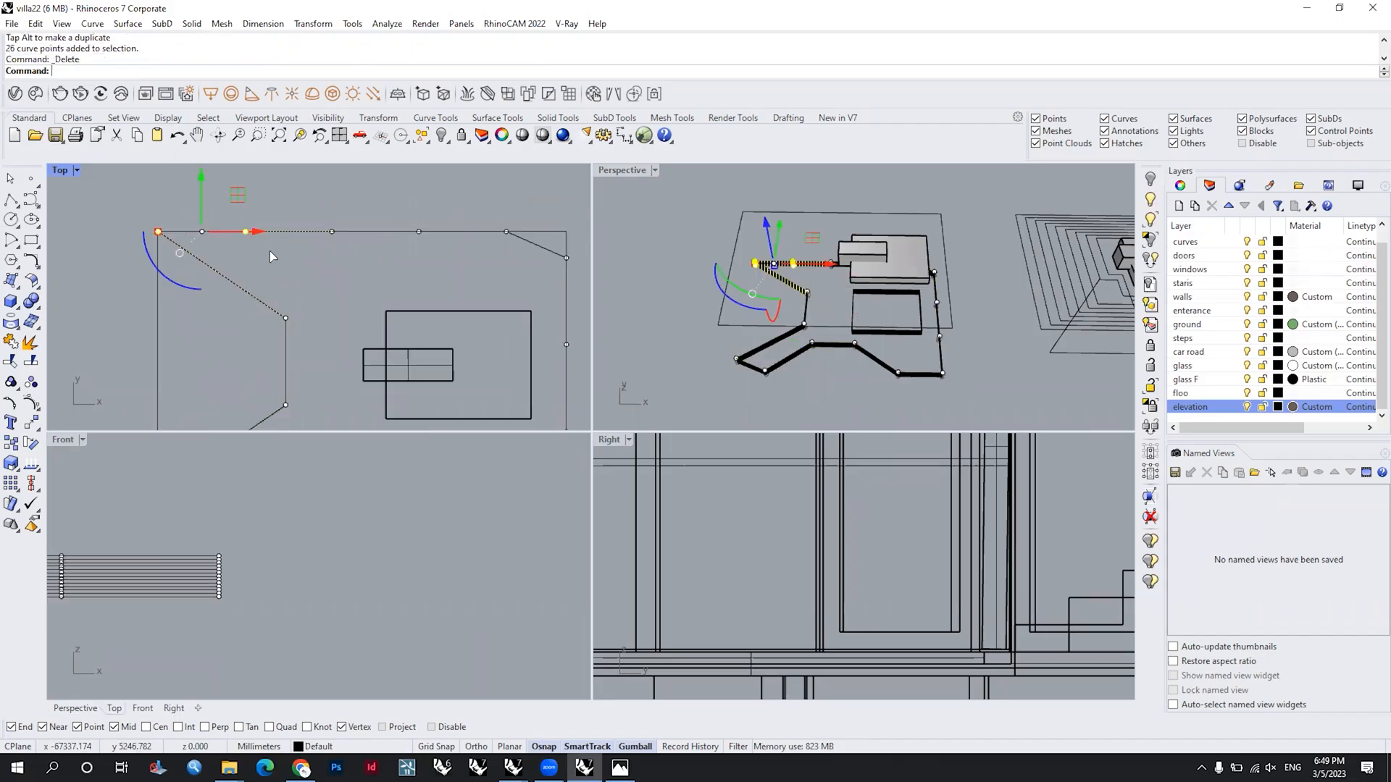
scroll(323, 252, down, 1)
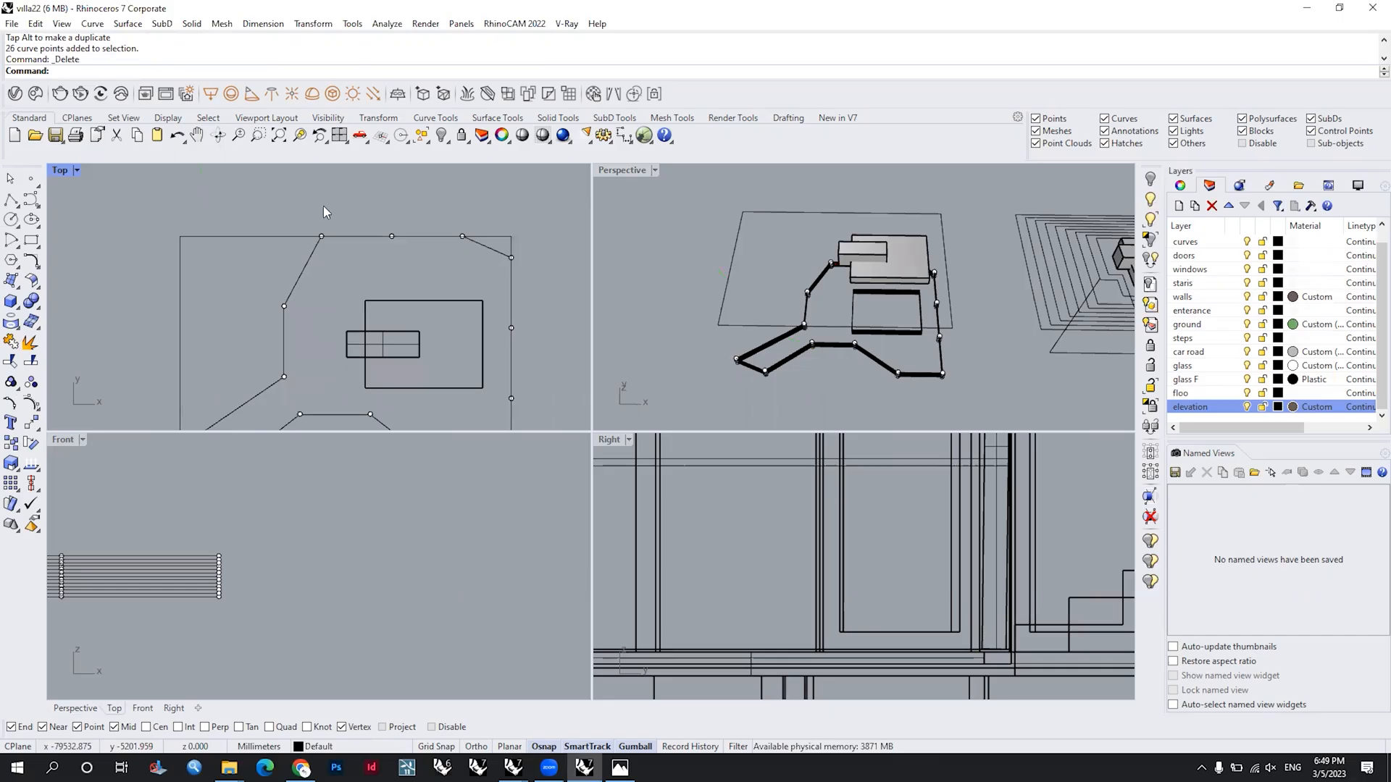
Step: Move the end points of the contours' back edge left along X, in line with the shifted left side
scroll(323, 210, up, 2)
drag(375, 198, 288, 168)
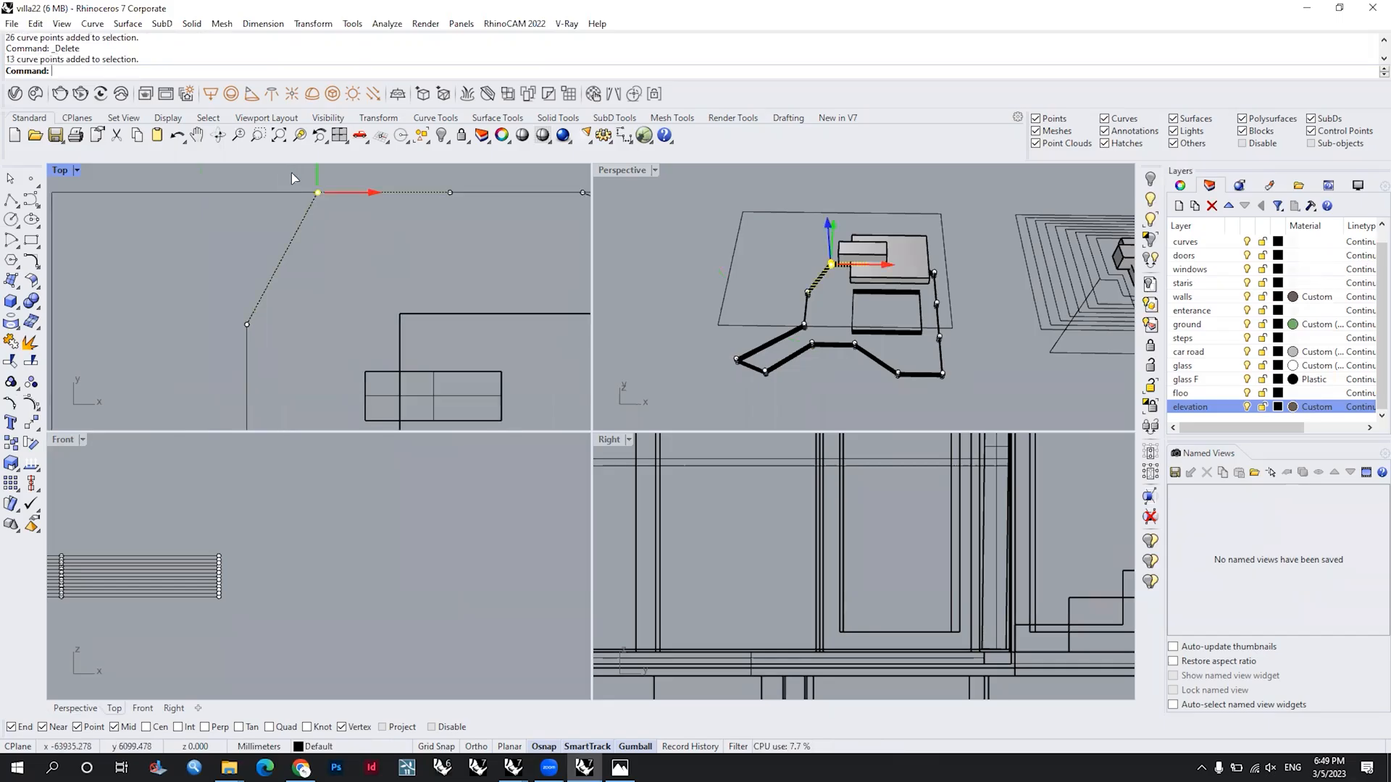
drag(374, 193, 305, 193)
scroll(357, 257, down, 4)
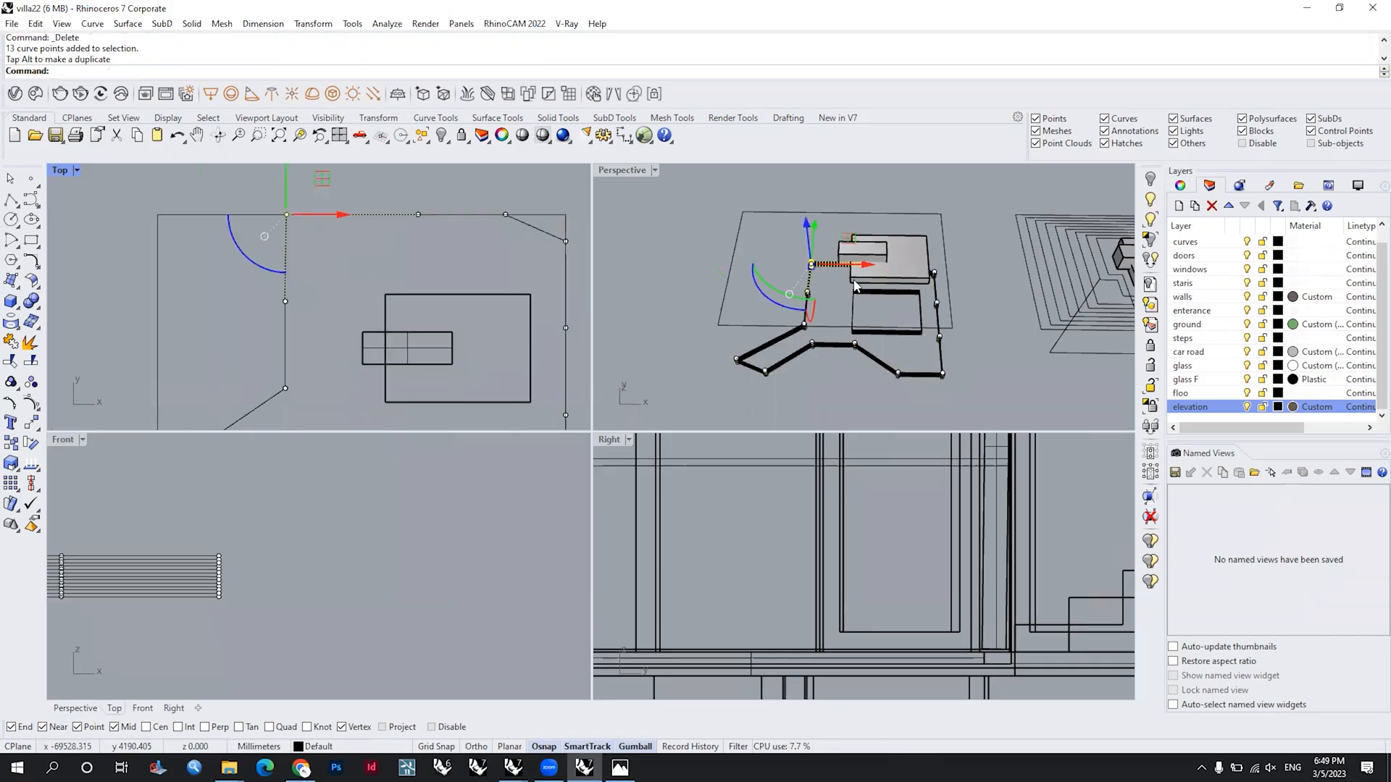
Step: Examine the stacked outer contours and the building-opening contours inside them in perspective
click(945, 412)
scroll(945, 412, up, 3)
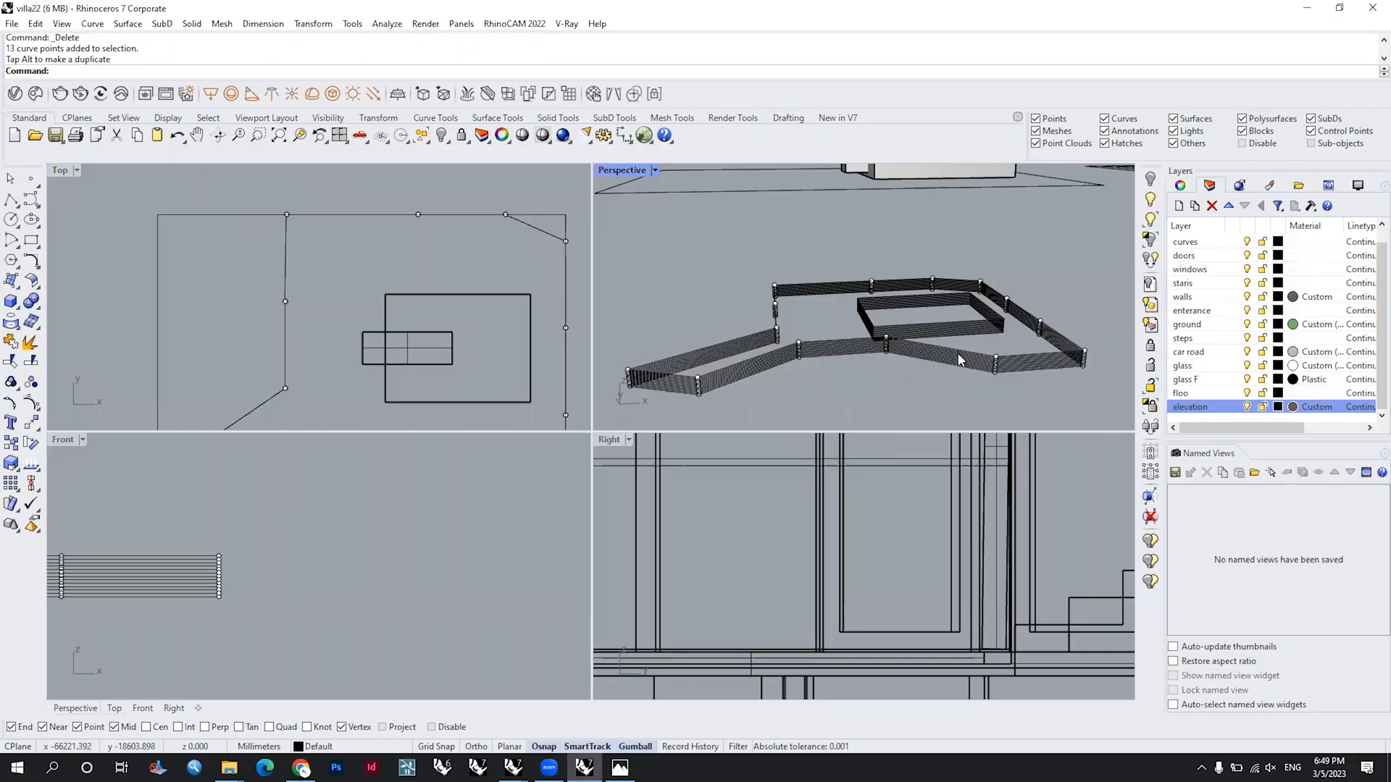
right_drag(958, 360, 950, 320)
drag(987, 317, 897, 330)
scroll(897, 330, down, 3)
right_drag(897, 330, 931, 341)
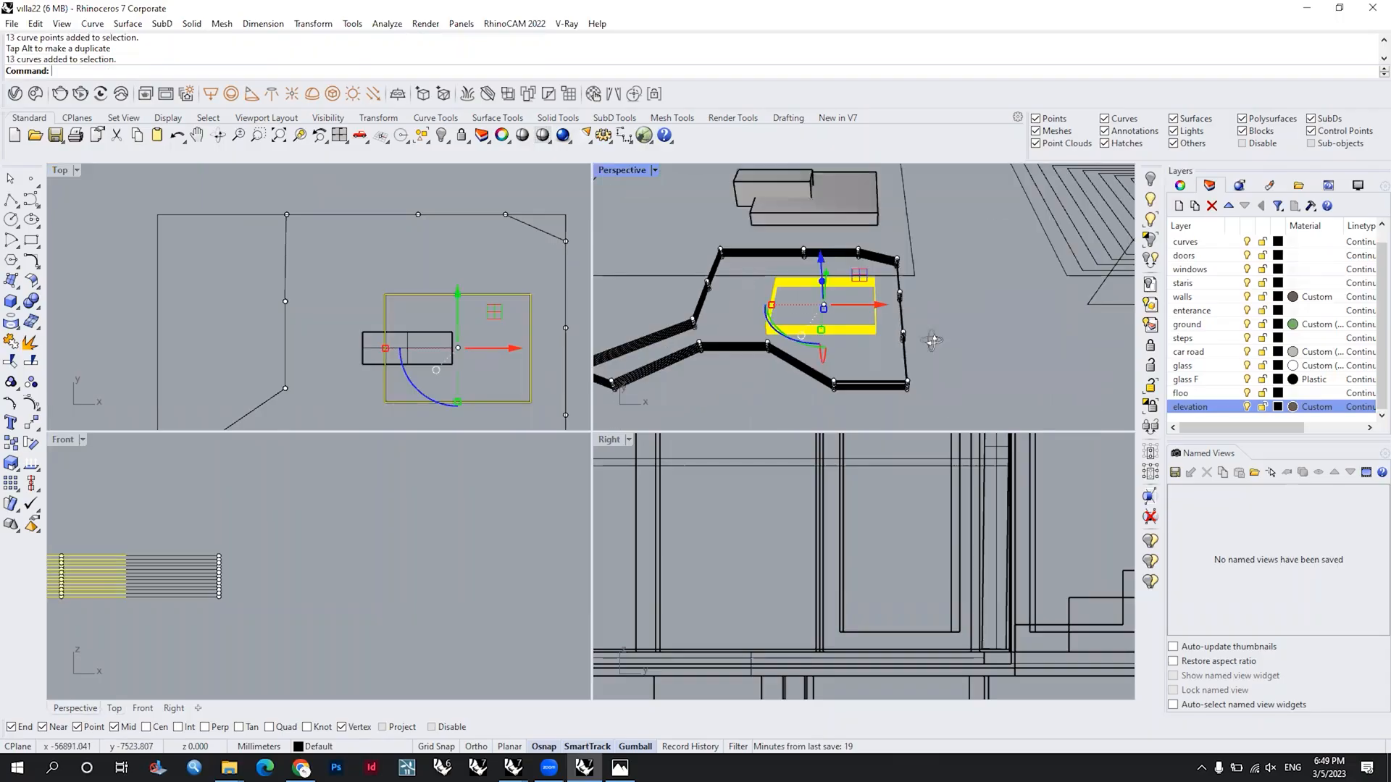
click(916, 347)
scroll(874, 334, up, 5)
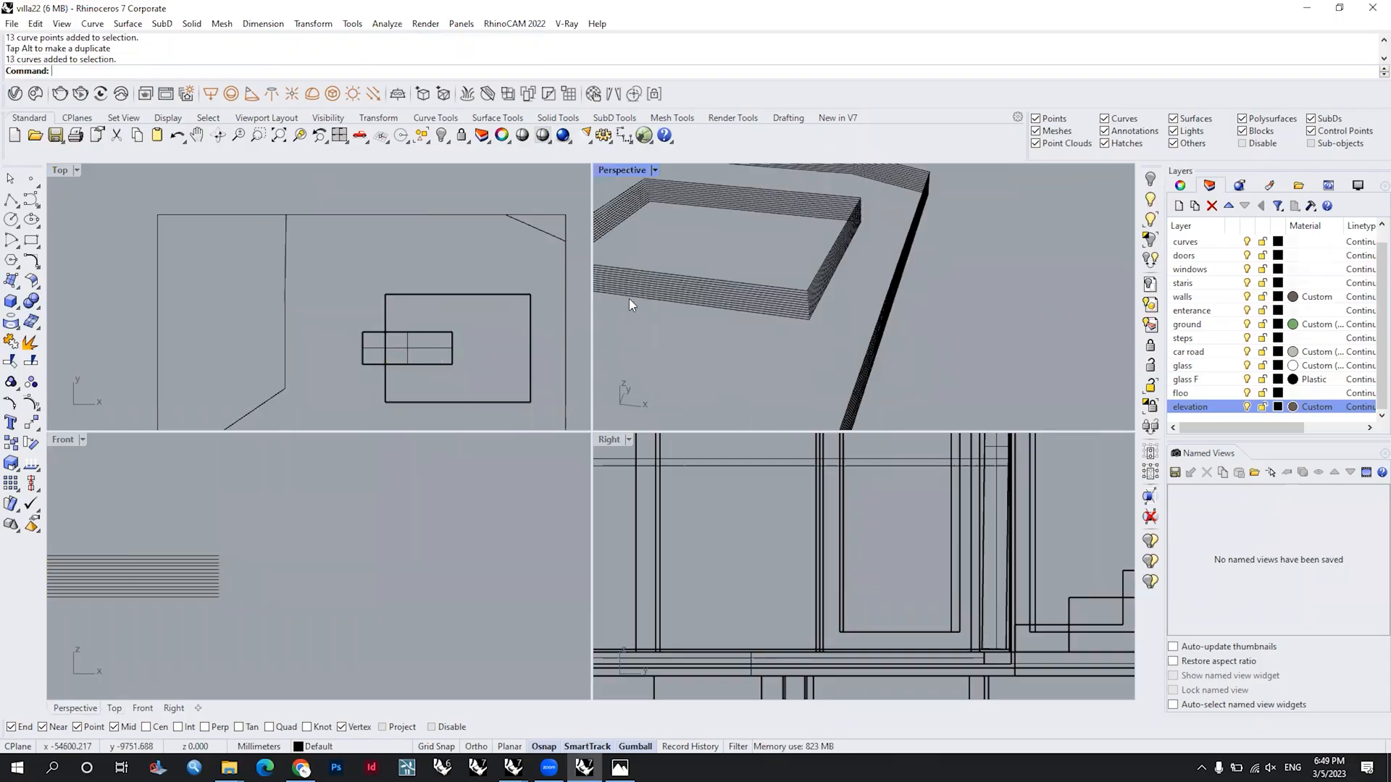
scroll(904, 339, down, 4)
scroll(868, 385, up, 3)
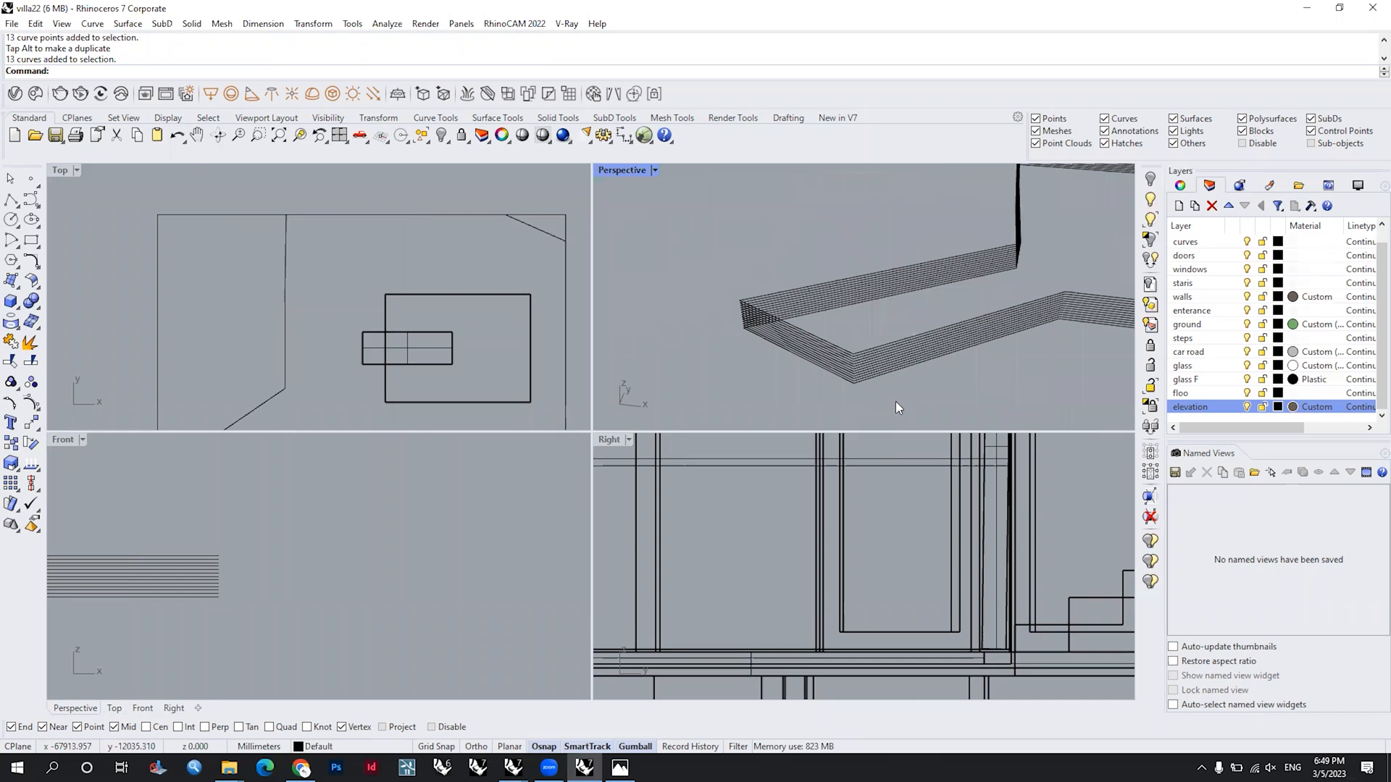
Step: Show the lowest outer contour's control points and move its six left-side points outward along X
click(897, 368)
scroll(932, 286, down, 5)
right_drag(717, 236, 716, 199)
drag(717, 199, 936, 342)
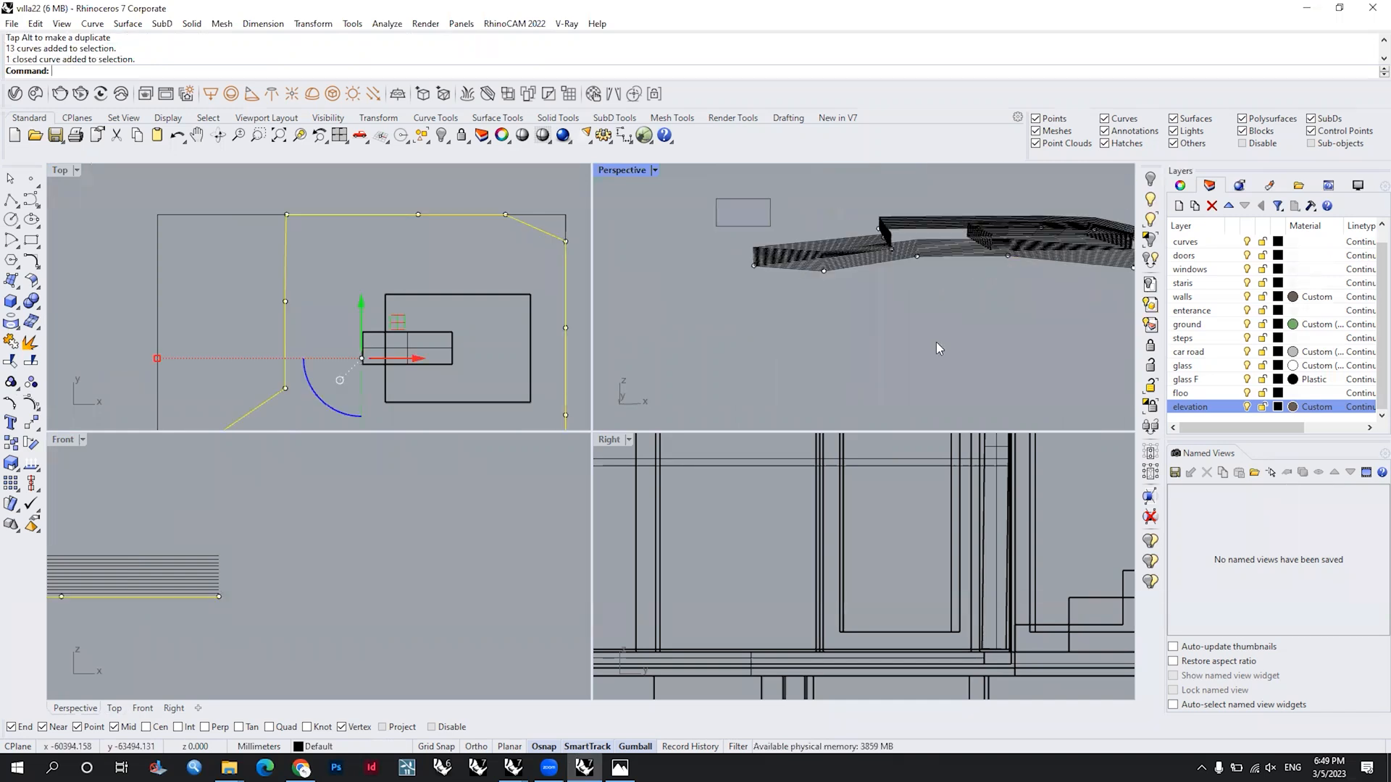
right_drag(894, 279, 900, 315)
drag(908, 226, 885, 240)
Step: Move two front points of the lowest outer contour outward along Y by about 1735 mm
drag(797, 318, 939, 252)
right_drag(939, 252, 899, 258)
drag(875, 240, 870, 259)
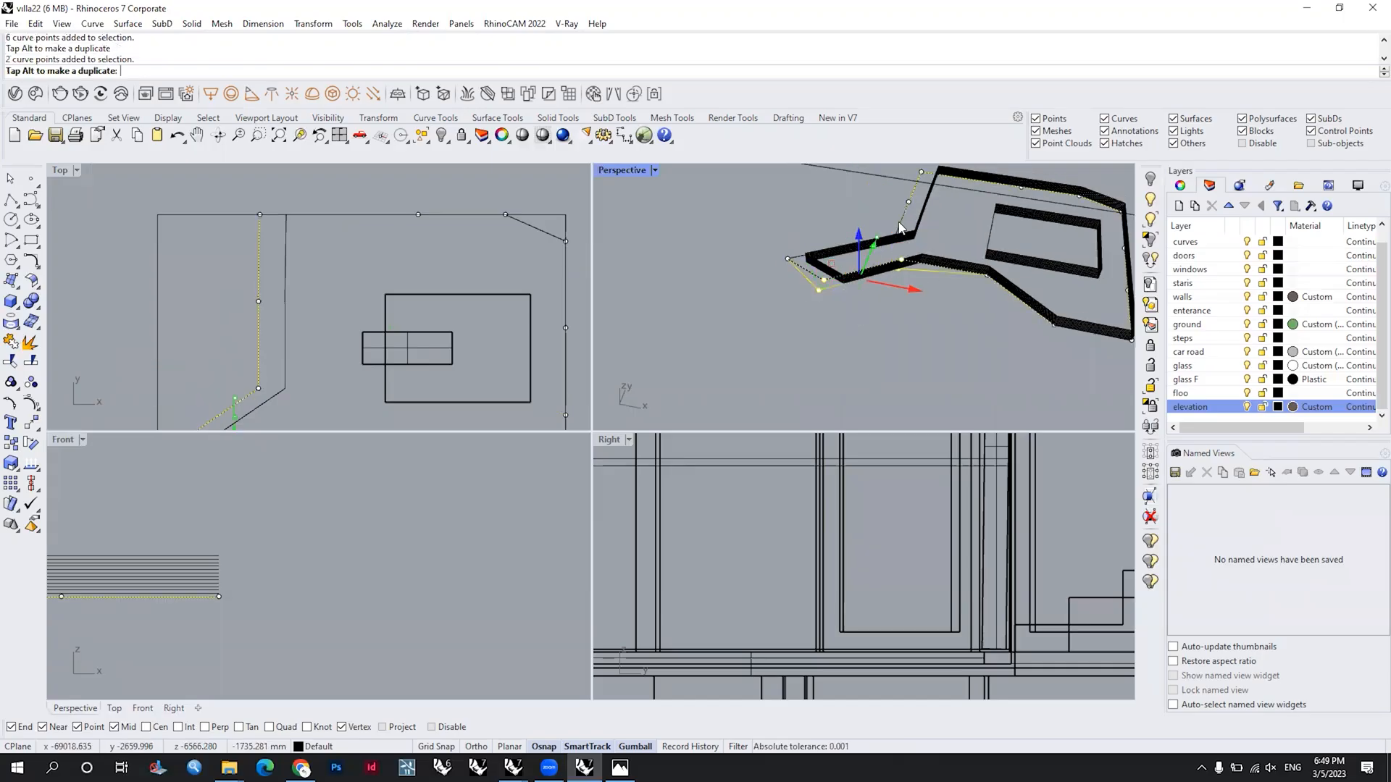
right_drag(898, 223, 901, 310)
scroll(890, 298, up, 5)
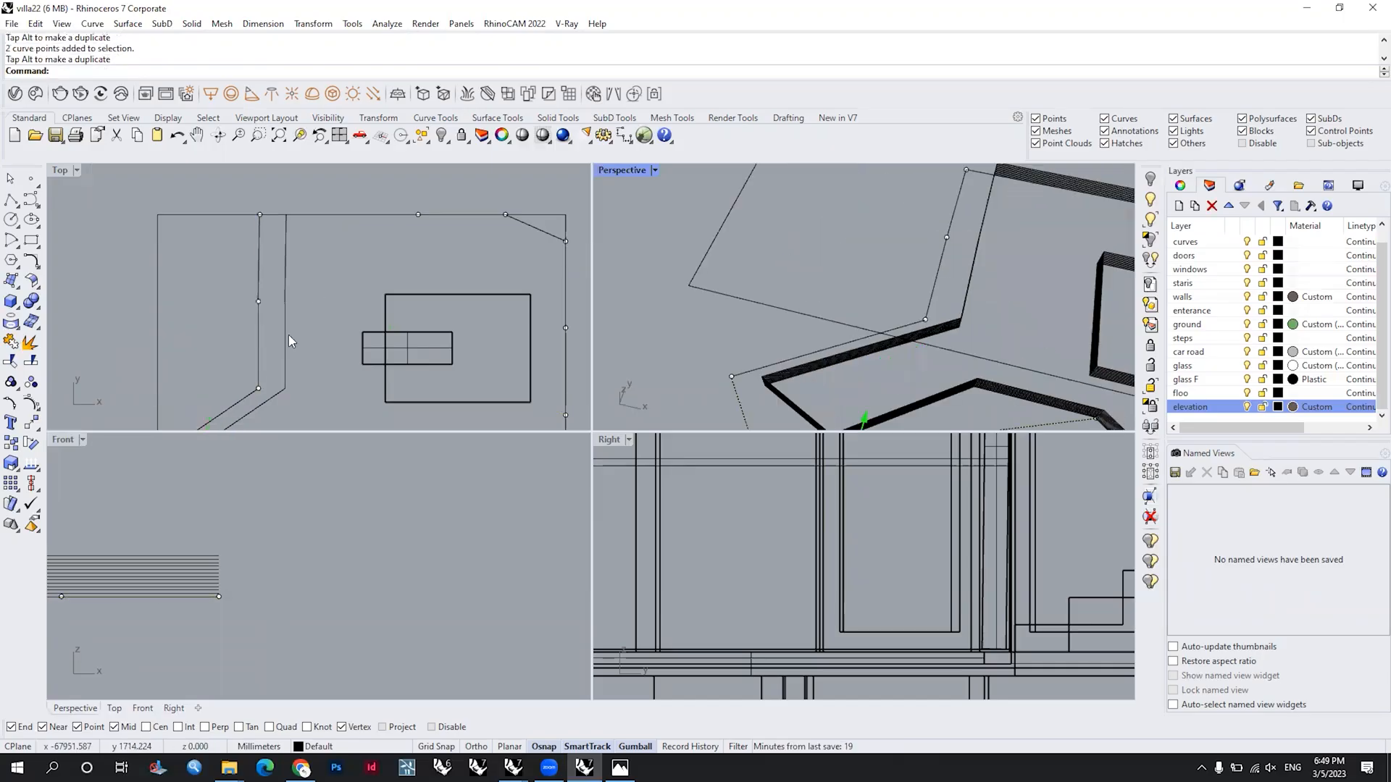
Step: Shift the lowest contour's left inner-bend point further outward and back, and hide its control points
right_drag(268, 416, 337, 307)
scroll(338, 307, up, 2)
drag(343, 224, 348, 220)
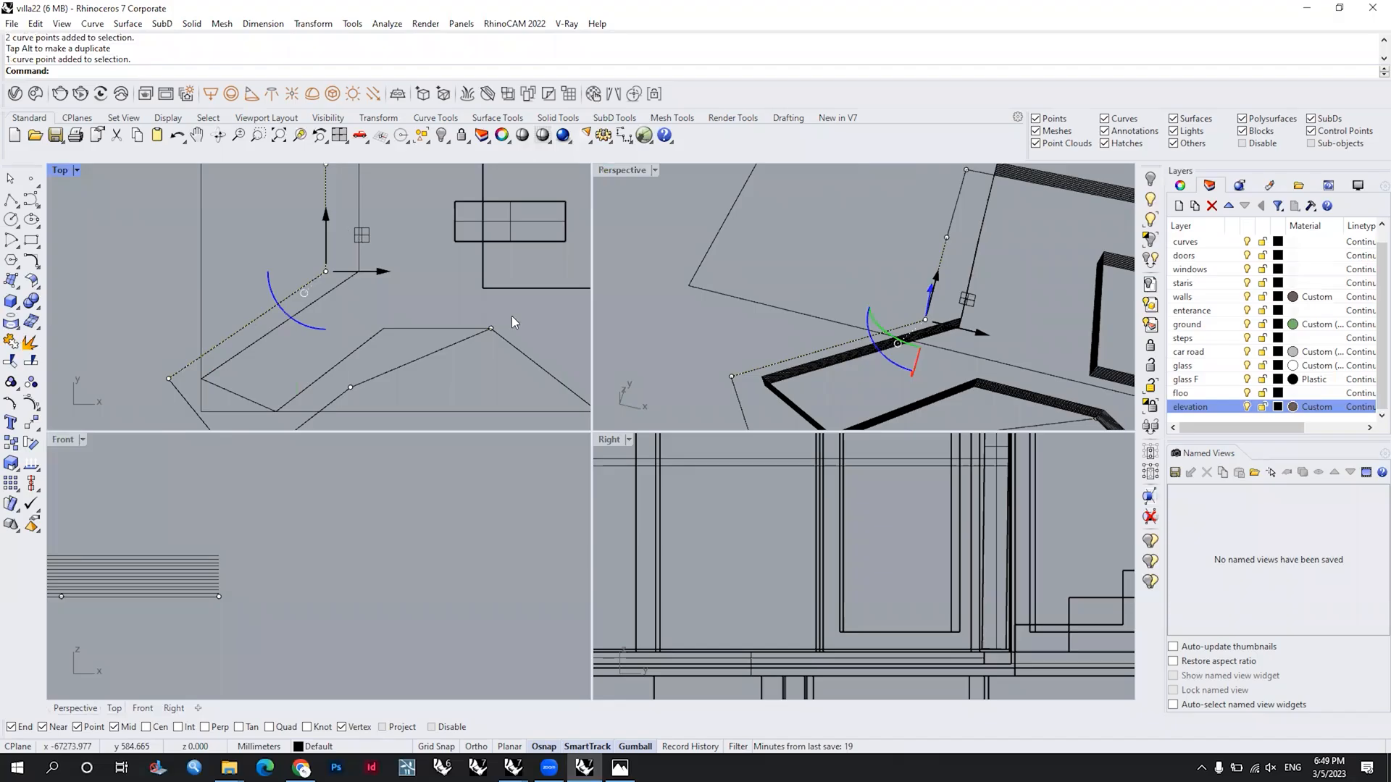
right_drag(924, 331, 1032, 301)
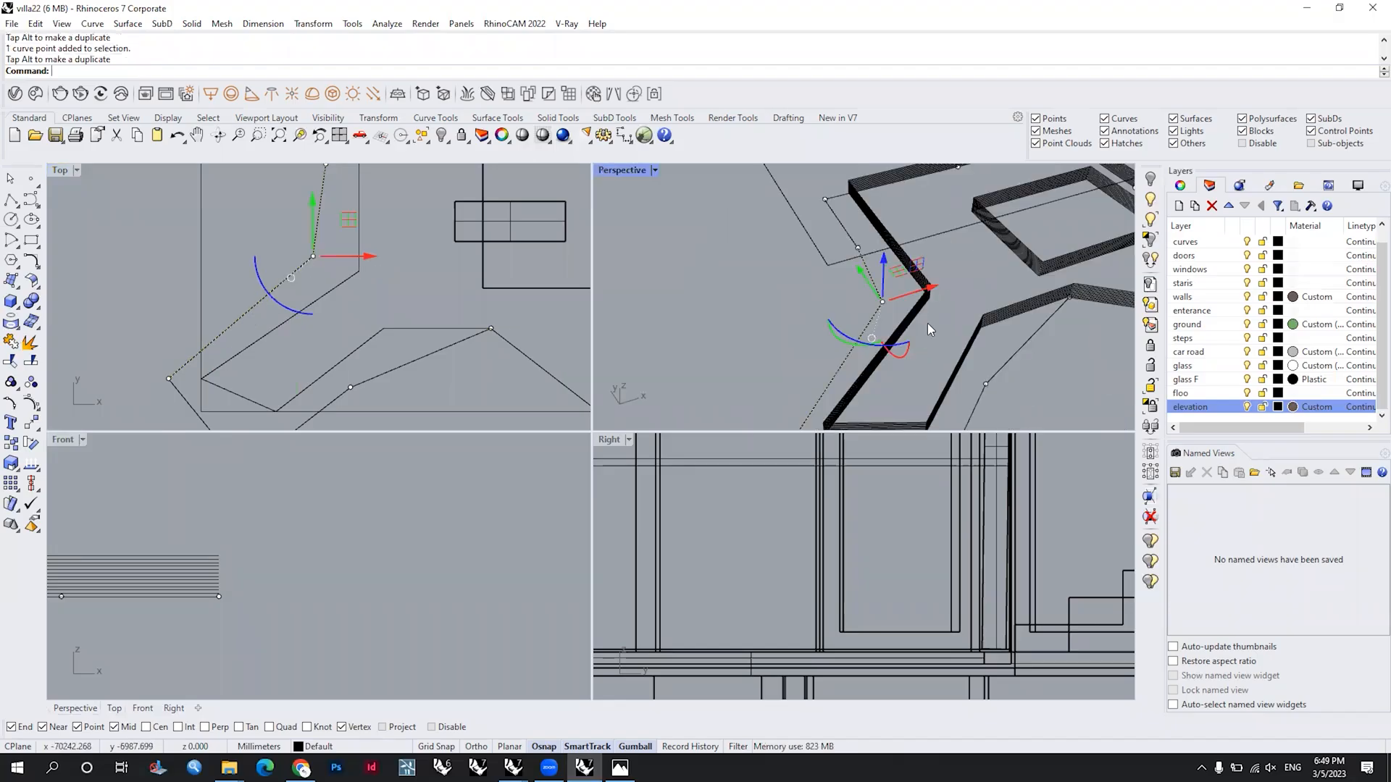
key(Escape)
key(Escape)
Step: Tween seven curves between the uppermost outer contour and the reshaped lowest outer contour
scroll(927, 324, up, 5)
right_drag(961, 355, 898, 342)
right_drag(1017, 304, 1010, 267)
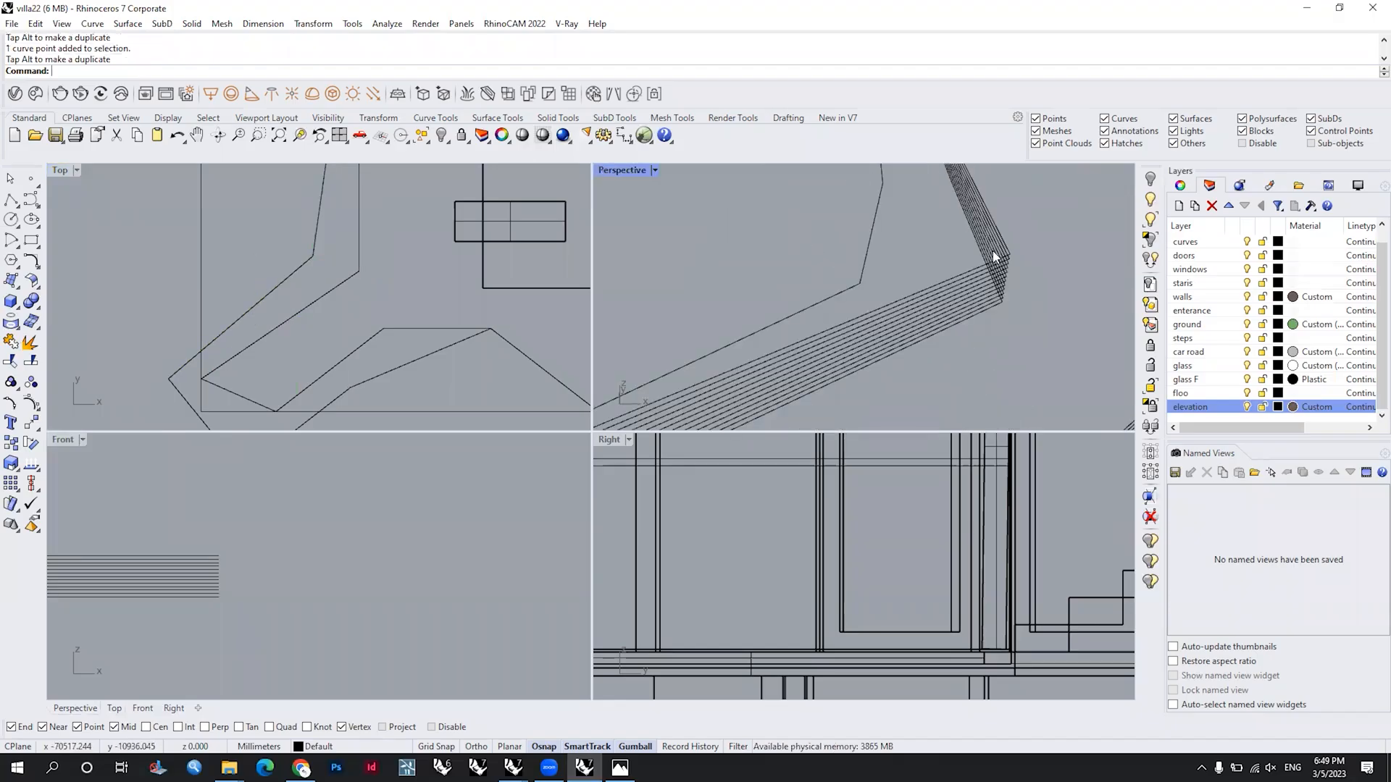
click(854, 287)
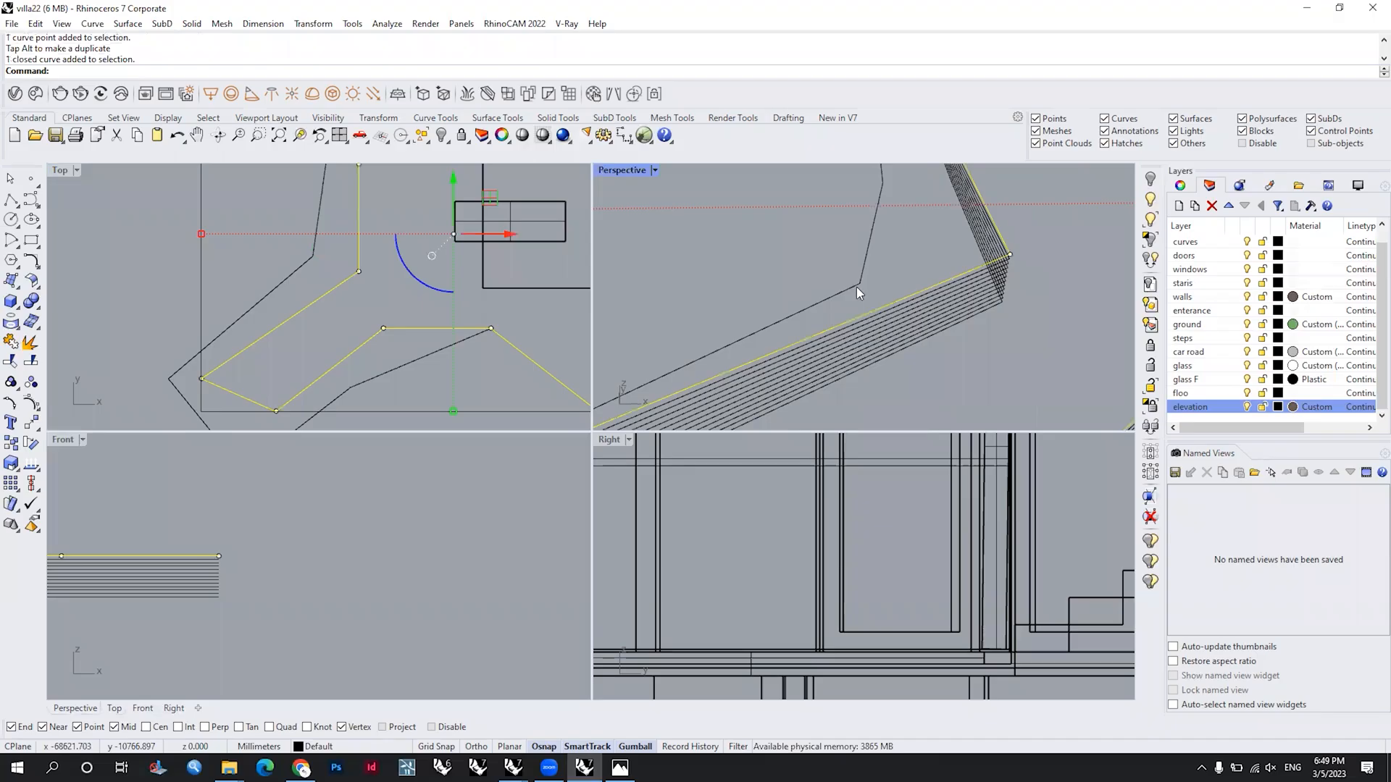
shift+click(858, 286)
text(weenCurves)
key(Return)
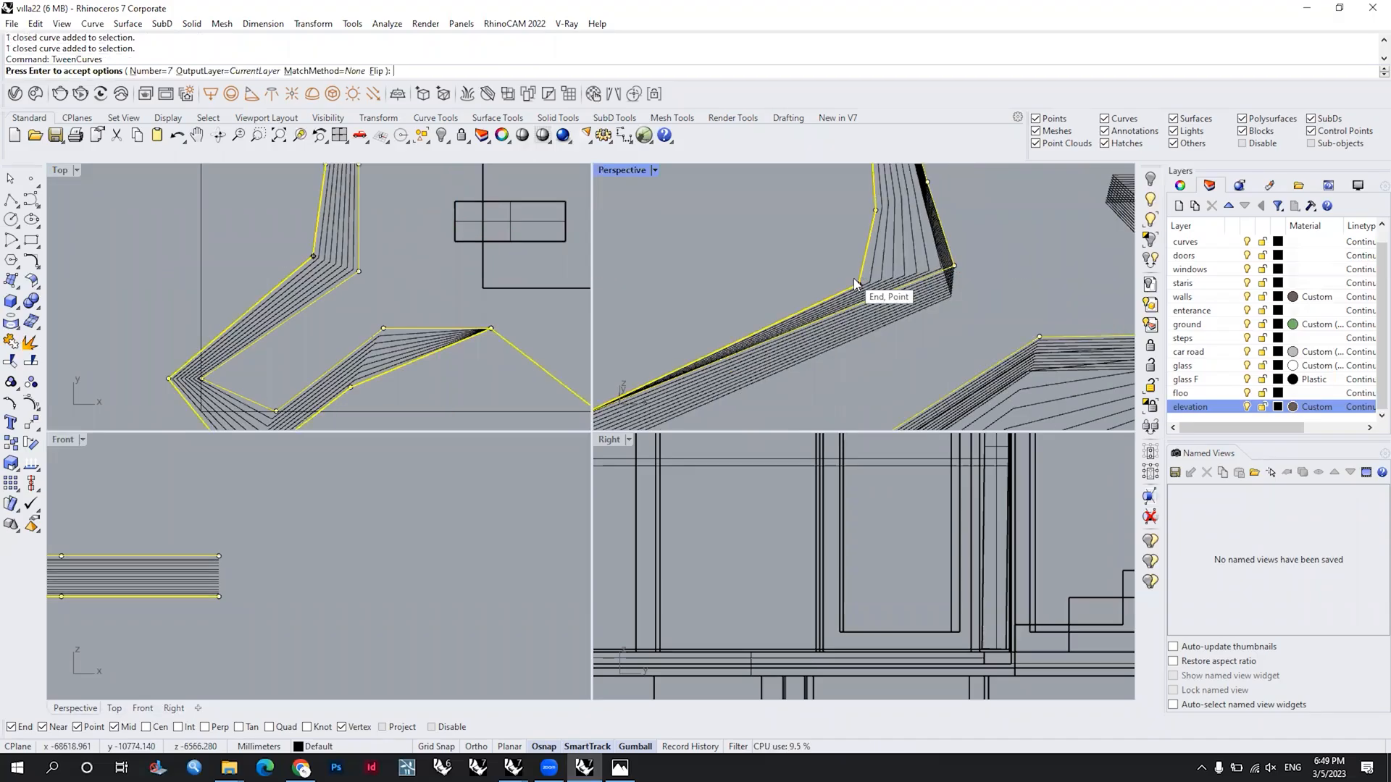
key(Return)
scroll(857, 284, down, 7)
scroll(765, 352, up, 5)
right_drag(906, 355, 855, 358)
key(Escape)
Step: Delete the original intermediate outer contours, keeping the uppermost, the reshaped lowest and the tweened ones
right_drag(905, 290, 771, 290)
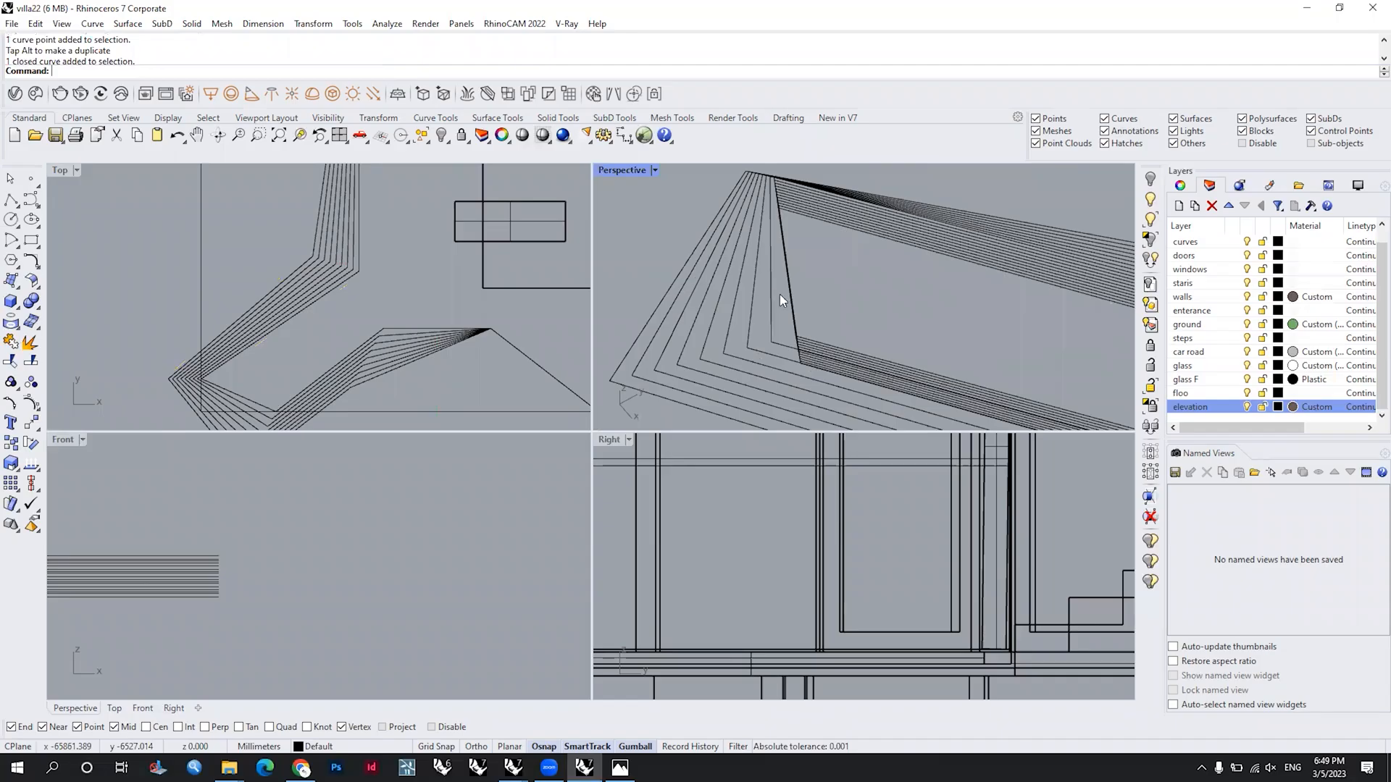
click(794, 313)
ctrl+click(879, 239)
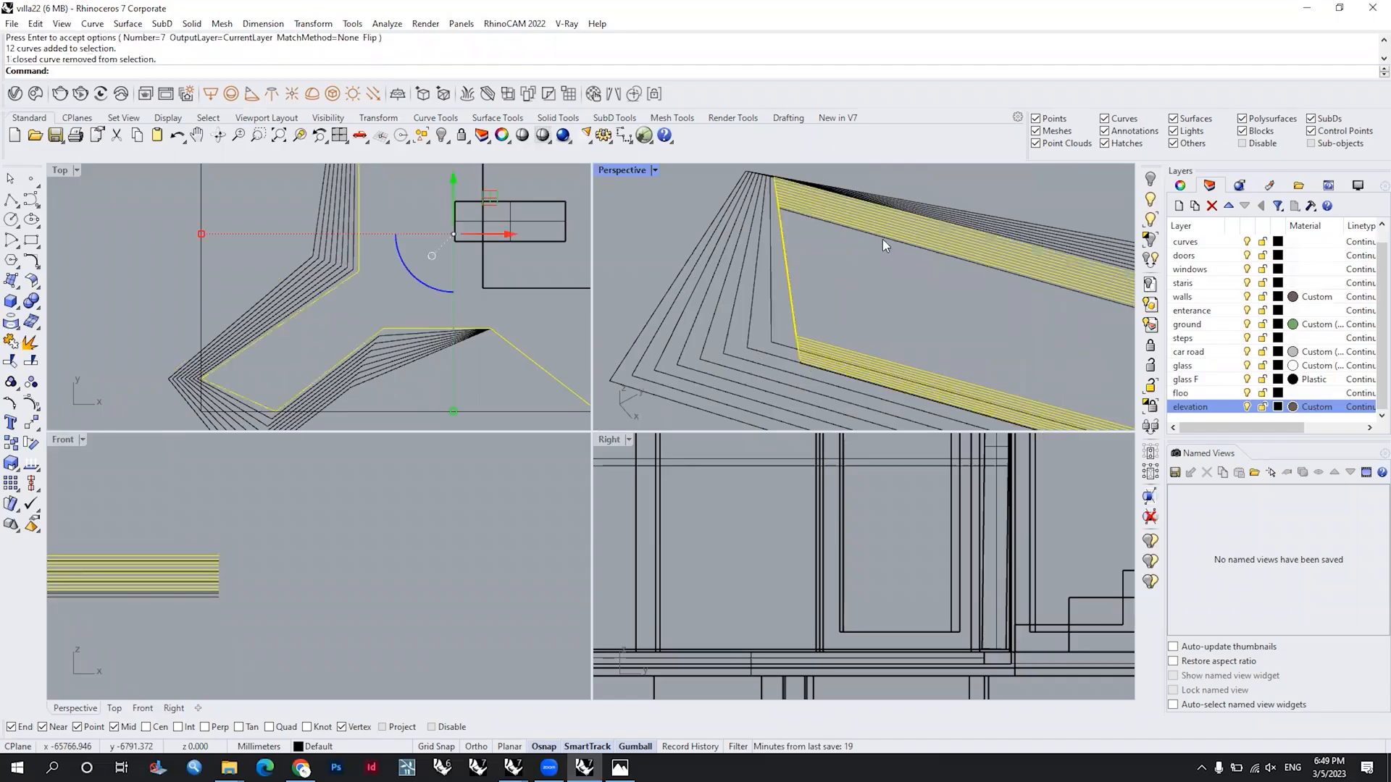
shift+click(949, 220)
ctrl+click(946, 224)
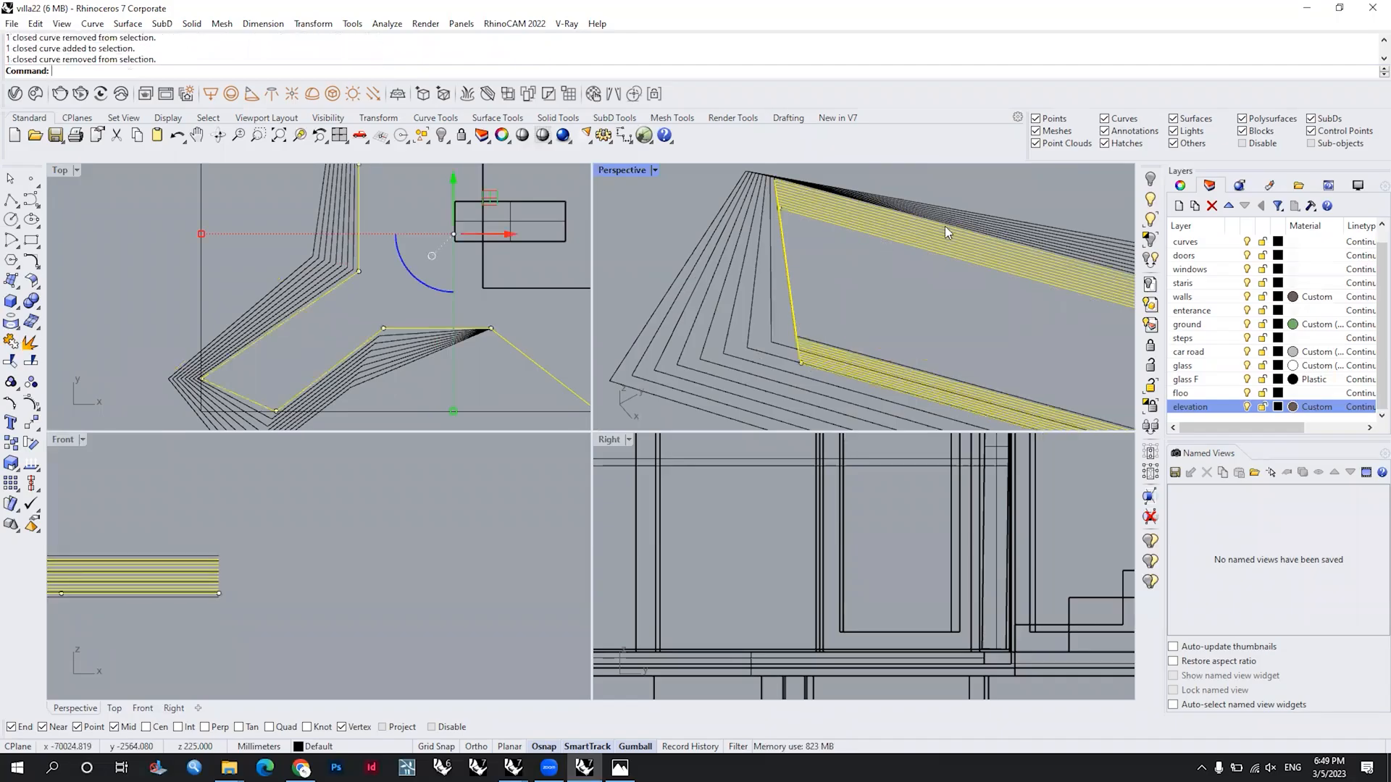
scroll(945, 226, down, 3)
key(Delete)
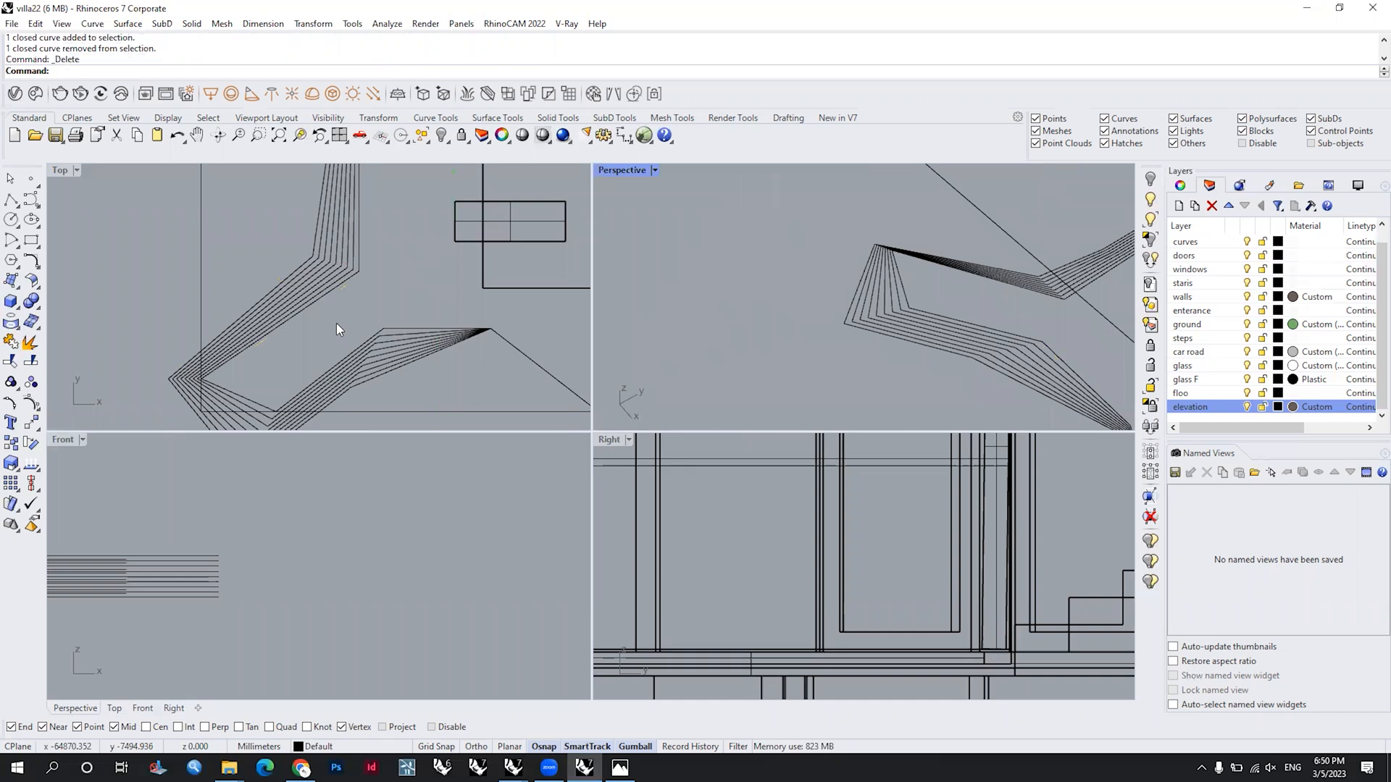
Step: Select the nine stepped outer contours together in the Top view and switch to a full Perspective view
scroll(330, 310, down, 2)
scroll(324, 297, up, 5)
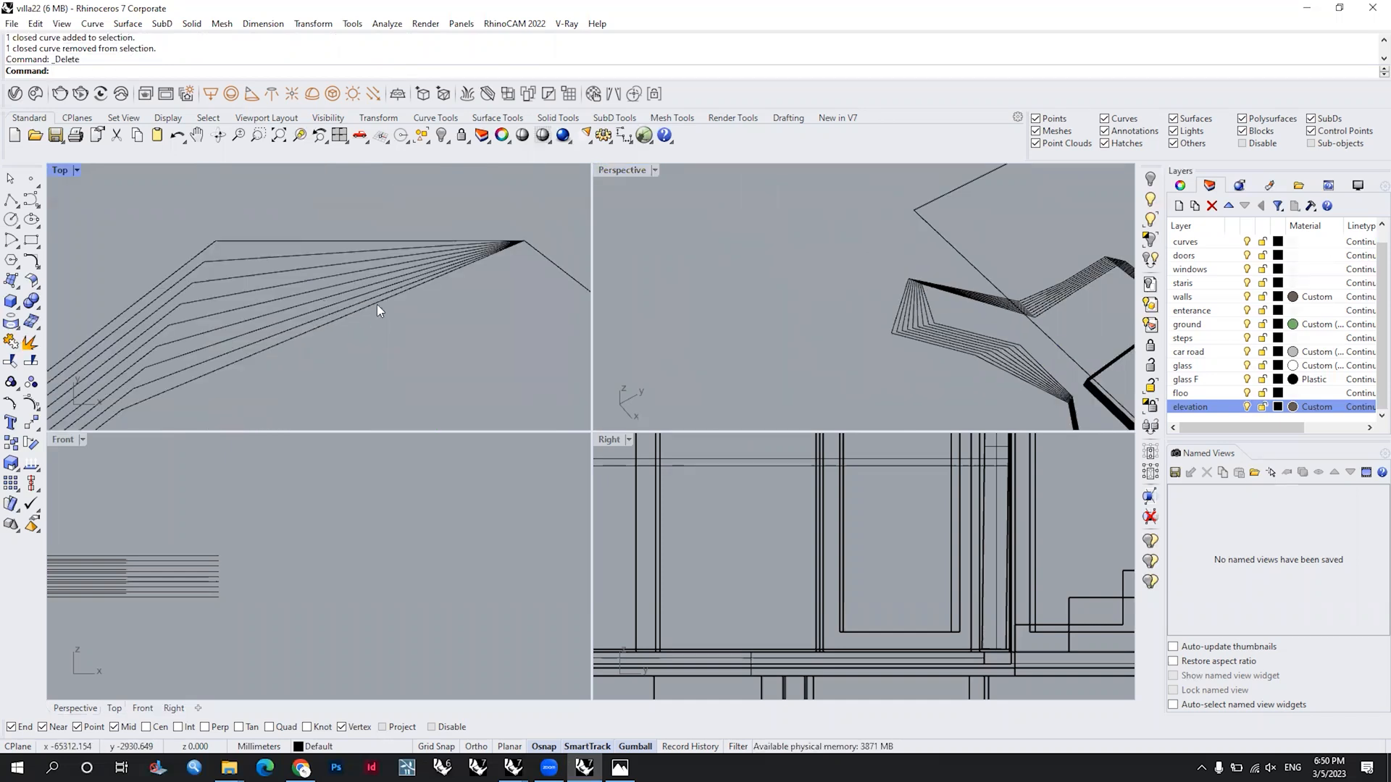
scroll(326, 313, down, 3)
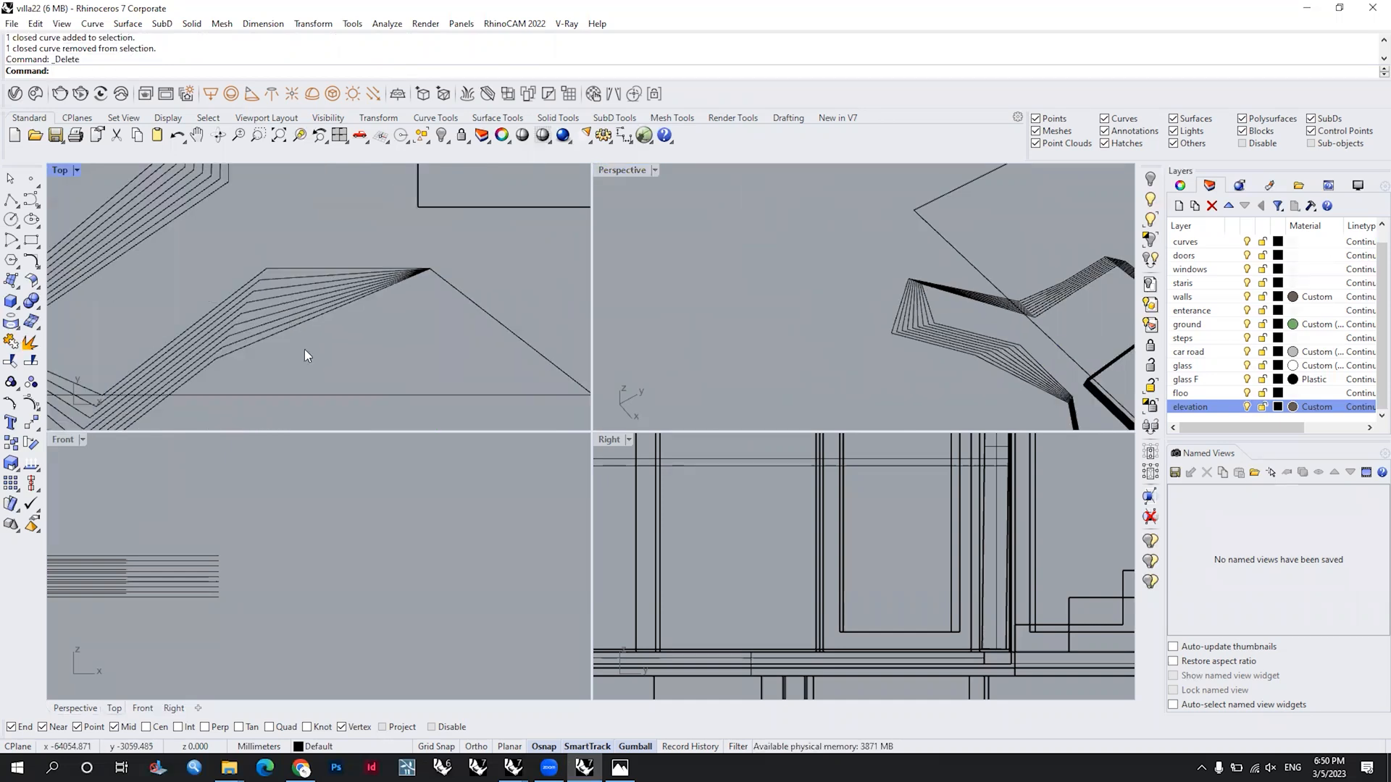
double_click(58, 170)
scroll(568, 438, down, 4)
drag(607, 495, 562, 378)
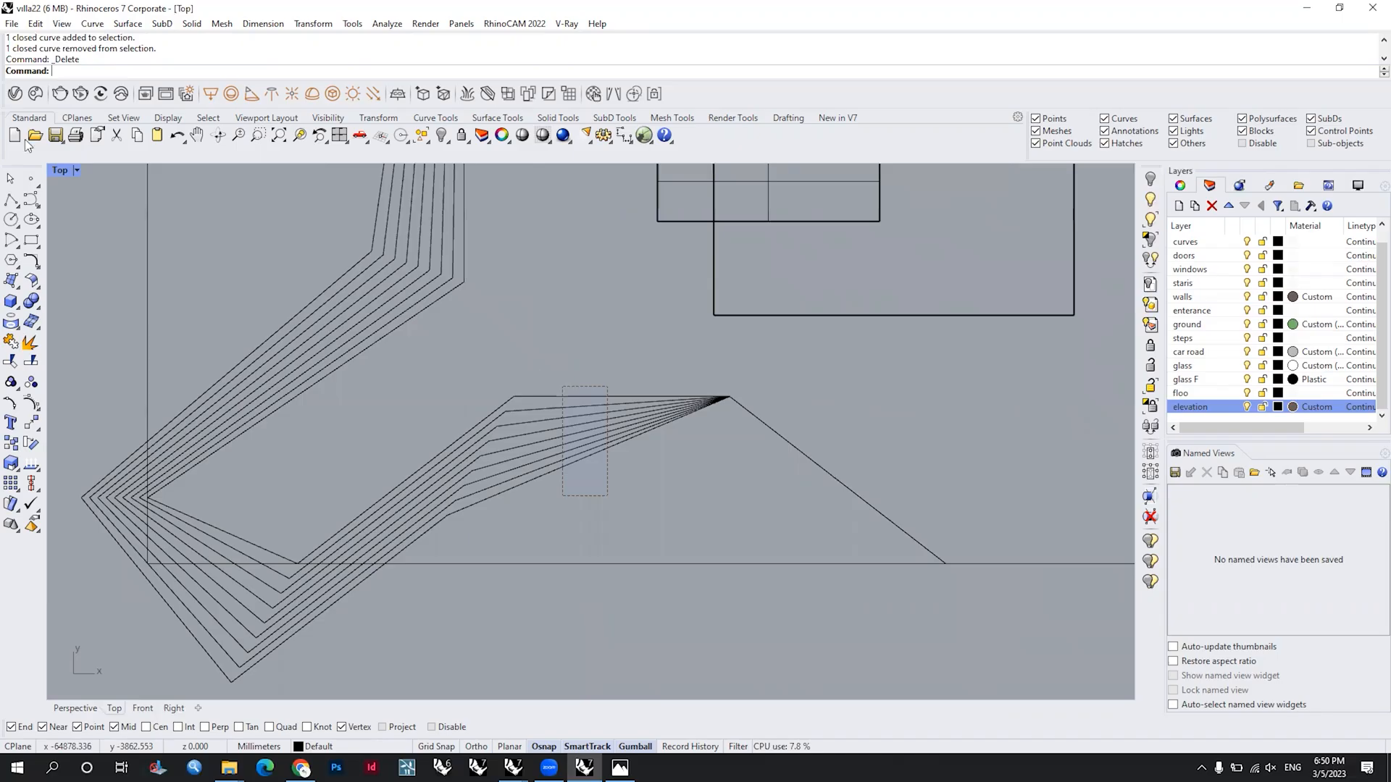
double_click(57, 170)
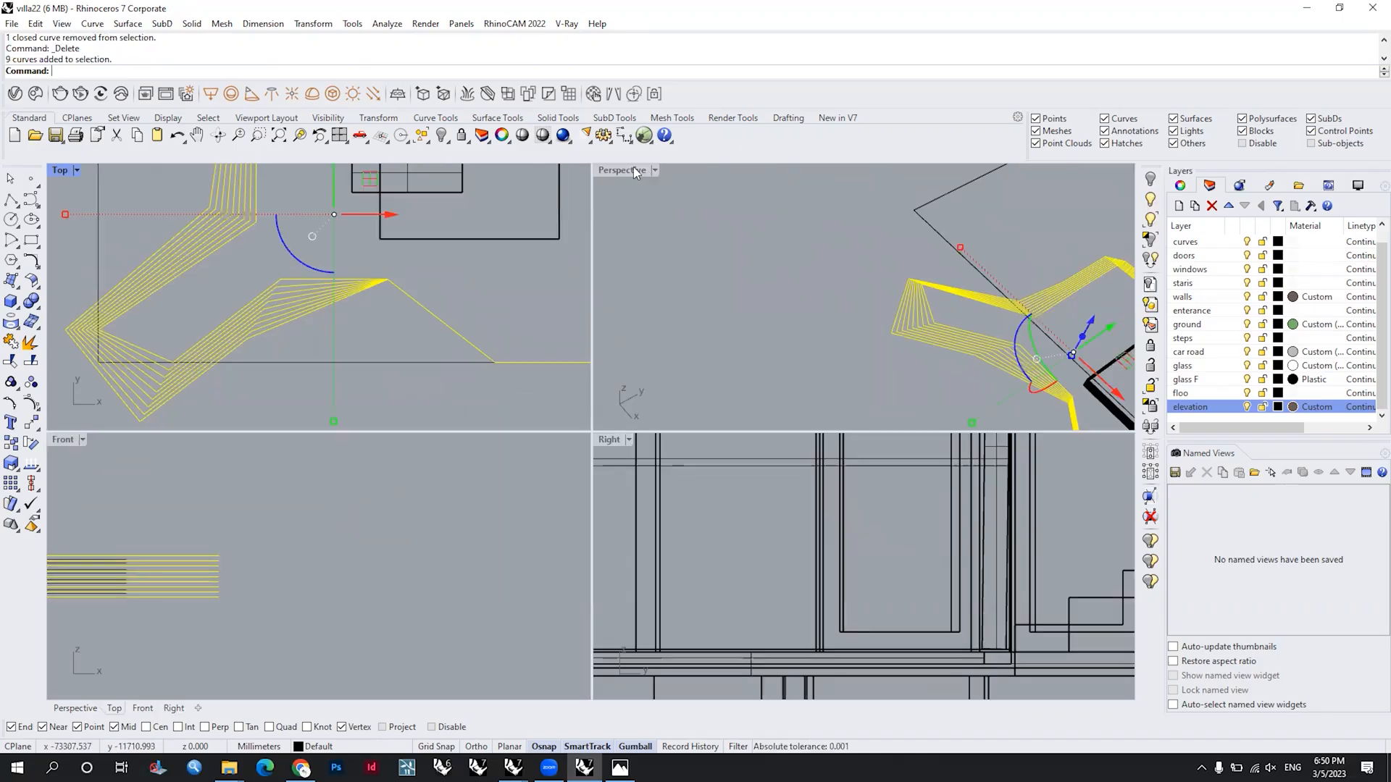
click(625, 169)
key(ctrl+m)
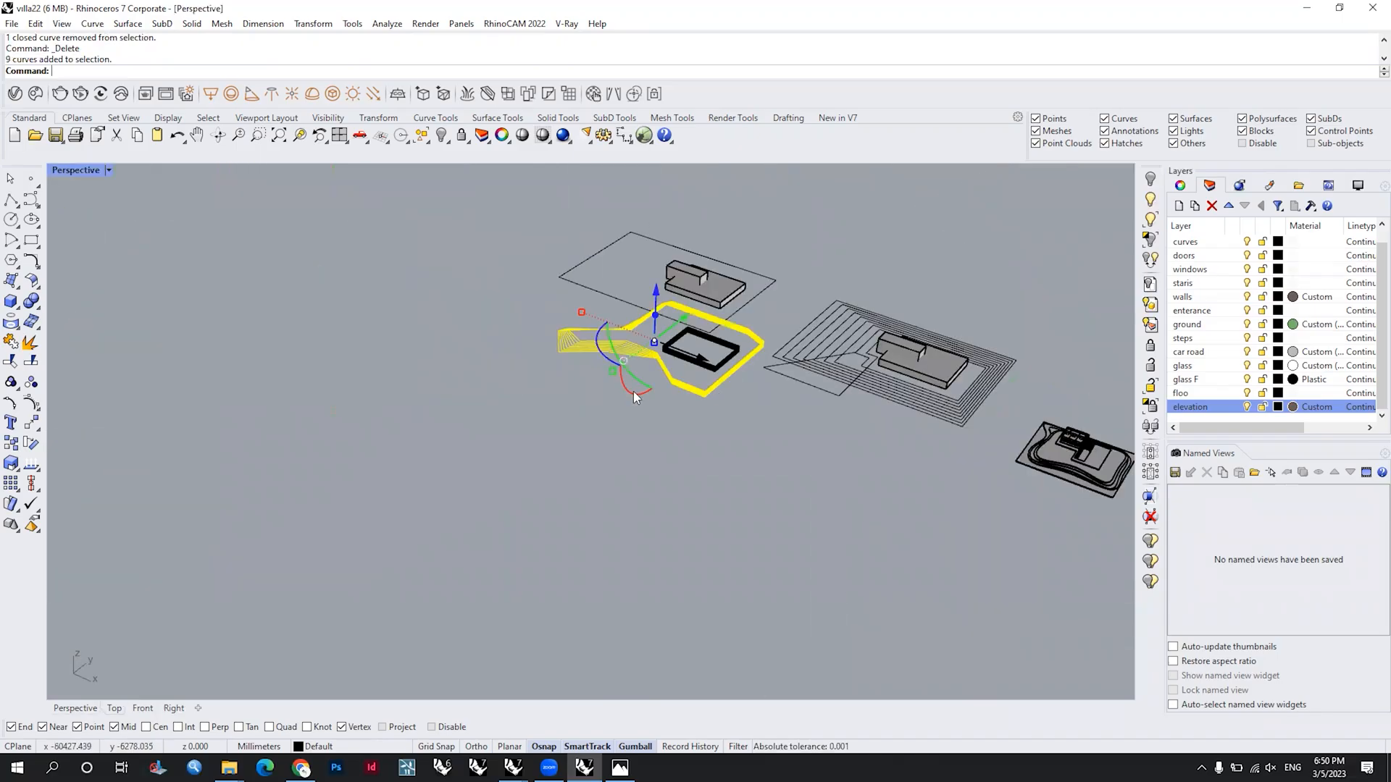
Step: Try adding the building-opening contours to the selection and extruding all curves 50 mm as solids
scroll(542, 336, up, 5)
shift+drag(580, 456, 534, 301)
scroll(533, 301, down, 6)
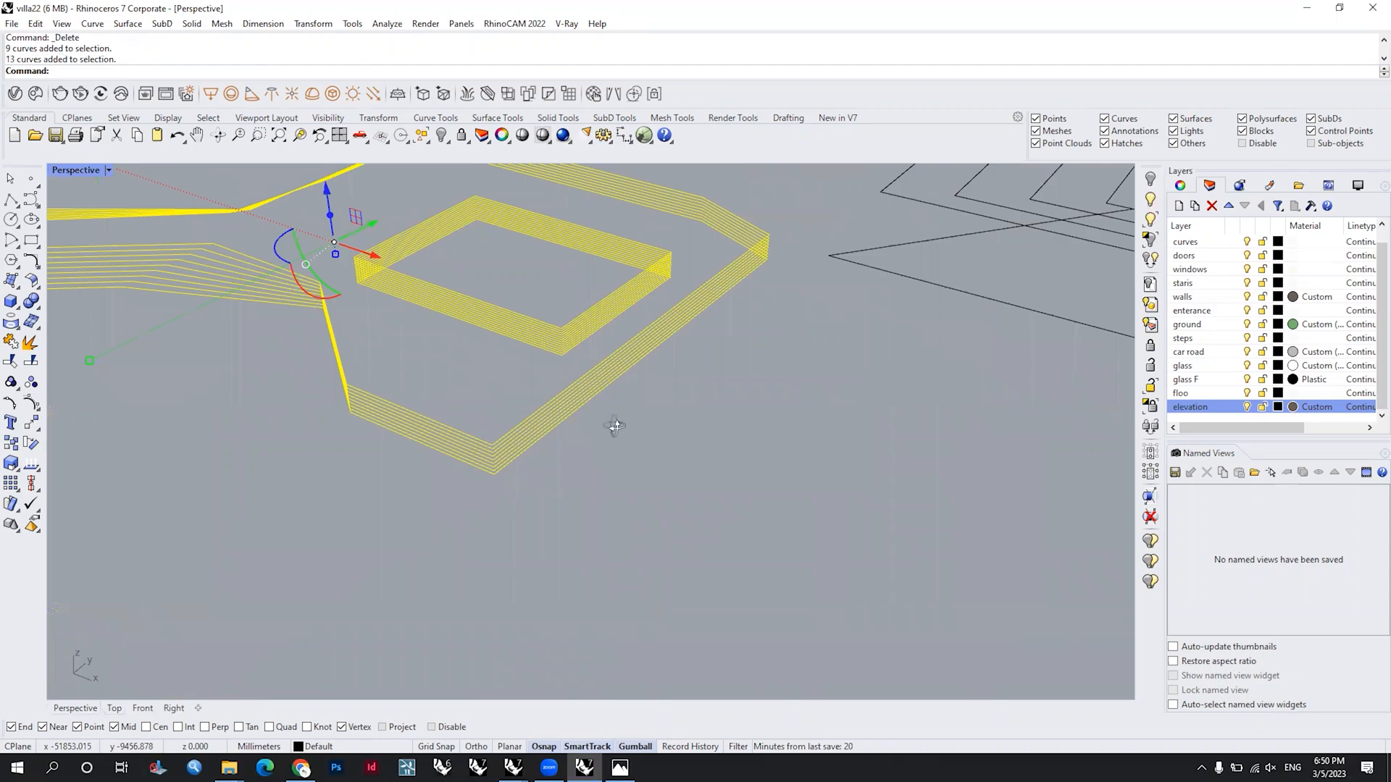
right_drag(614, 426, 616, 421)
text(Ex)
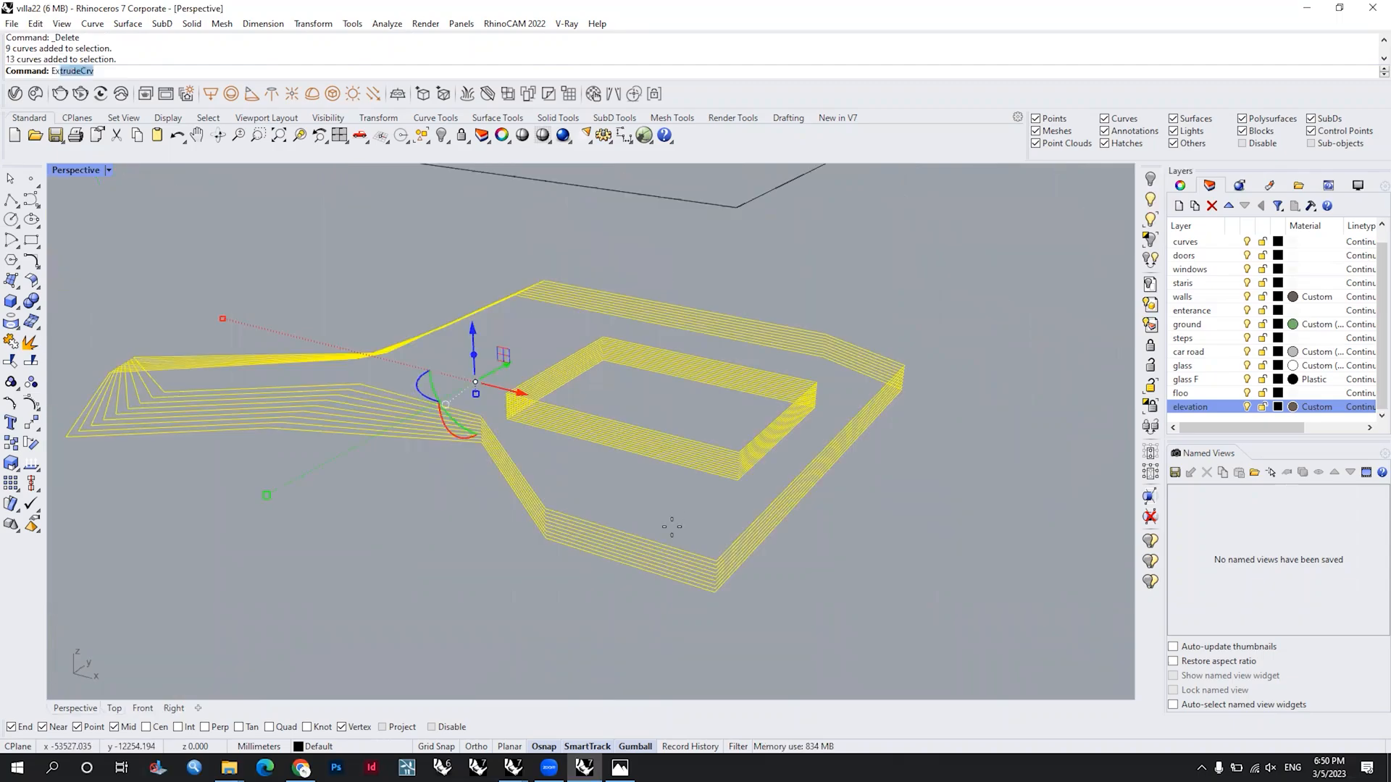
key(Return)
text(-)
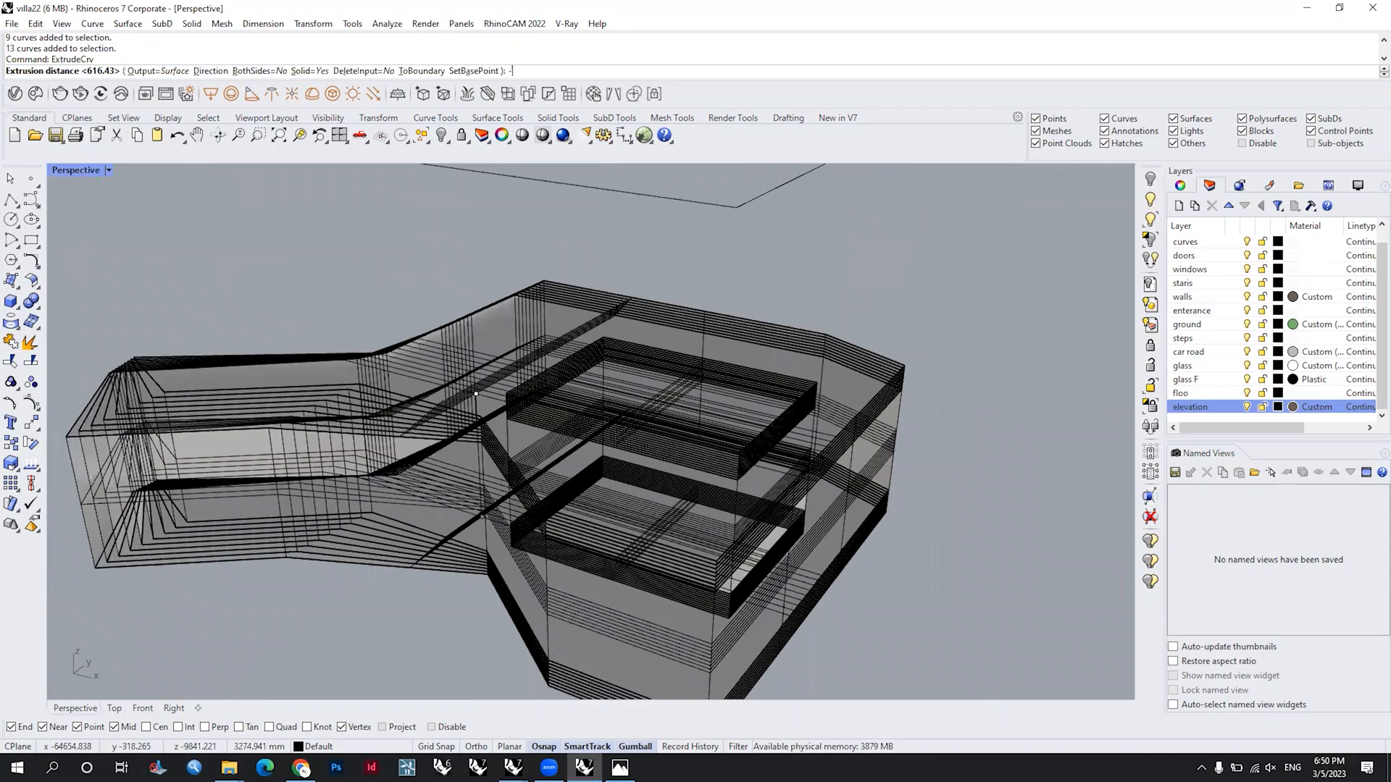
text(50)
key(Return)
right_drag(701, 441, 757, 431)
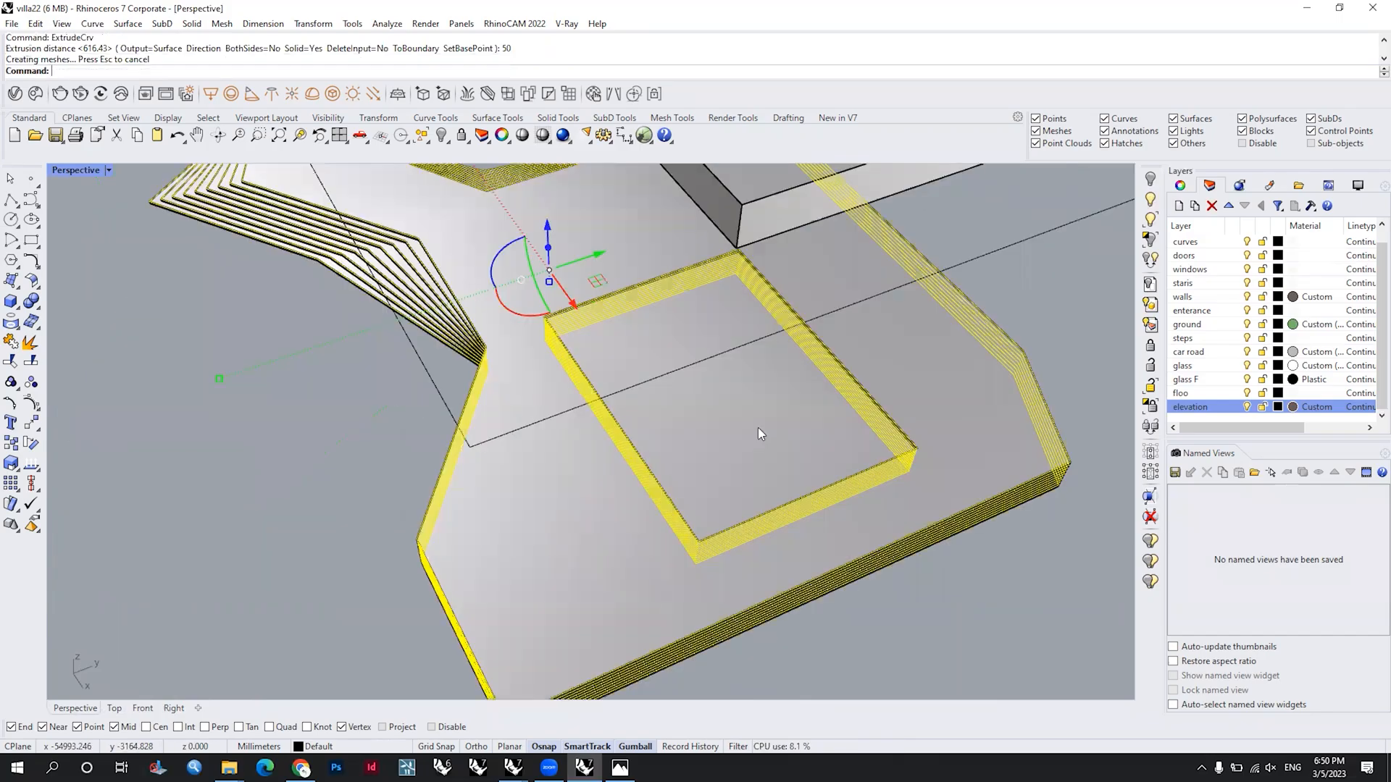
Step: Undo the solid extrusion and the deletion of the original outer contours
key(ctrl+z)
right_drag(680, 449, 714, 453)
key(ctrl+z)
right_drag(579, 456, 717, 426)
click(649, 416)
scroll(710, 426, up, 3)
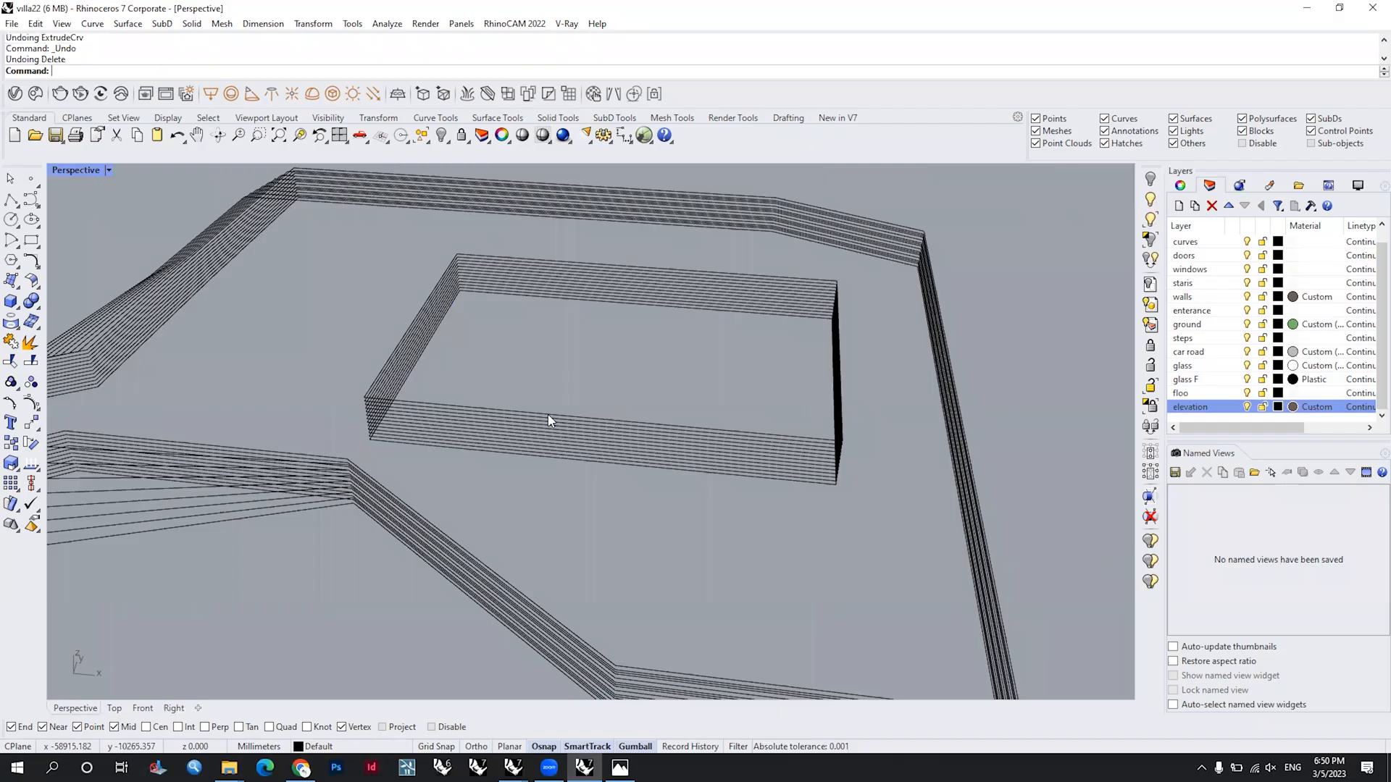
Step: Compare the opening contours with the outer ones and redo the deletion of the original outer contours
click(549, 421)
scroll(521, 428, down, 3)
right_drag(500, 435, 529, 438)
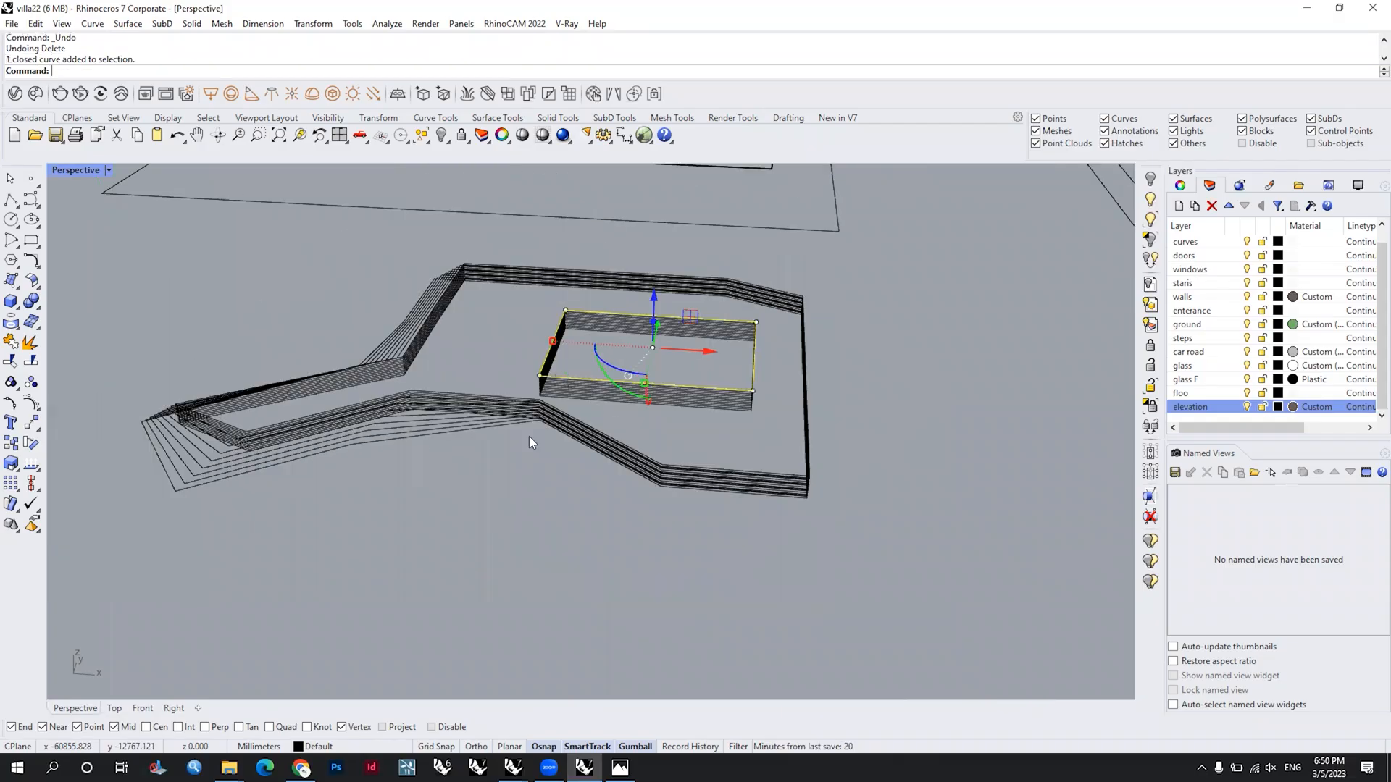
scroll(567, 404, up, 3)
scroll(546, 397, up, 5)
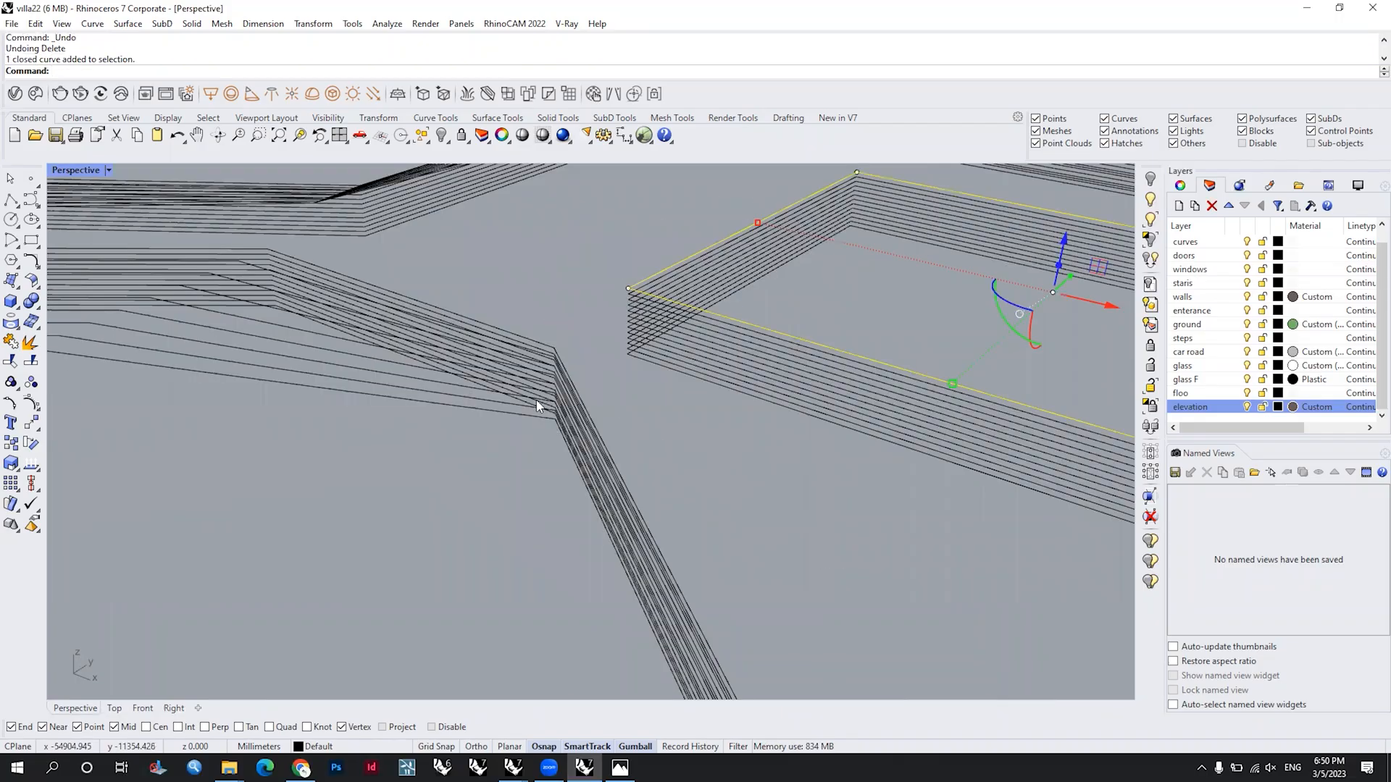
scroll(536, 400, down, 5)
right_drag(469, 479, 503, 353)
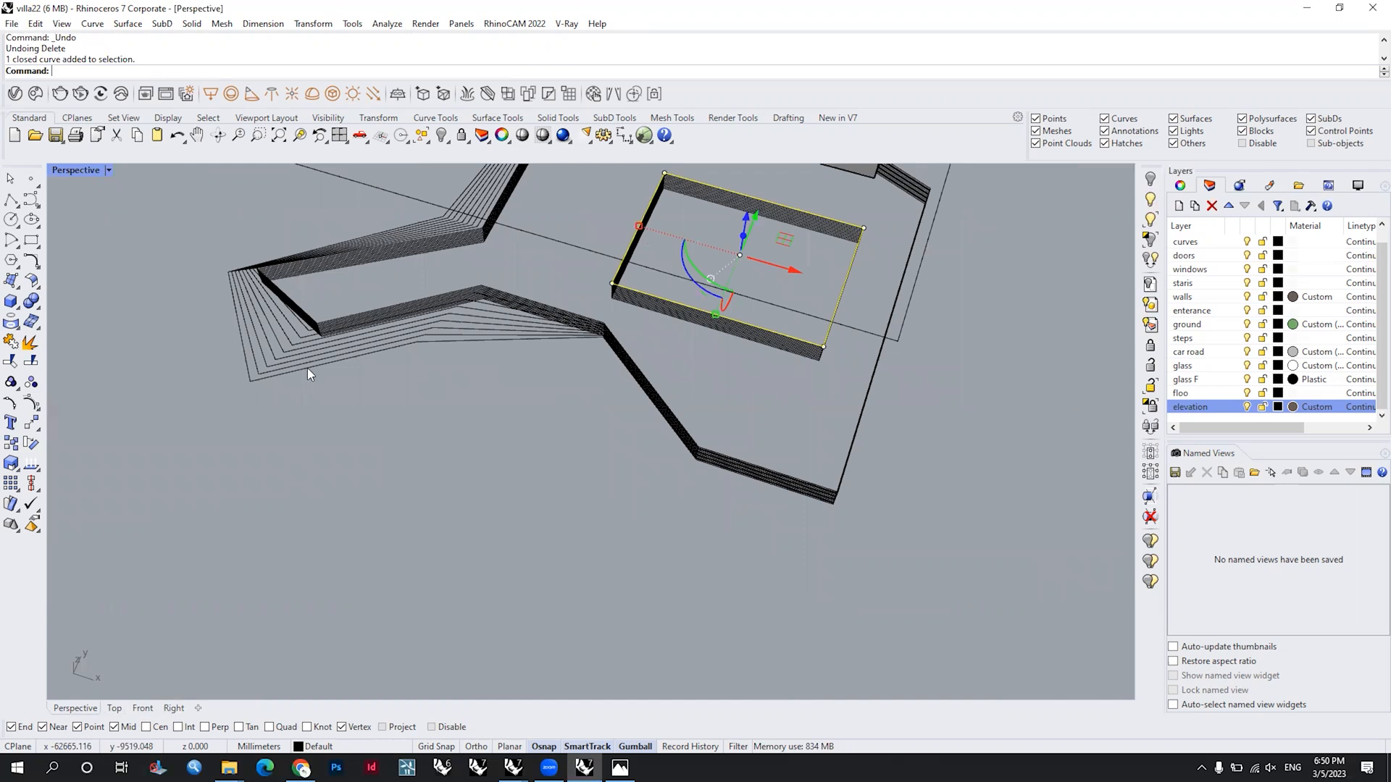
scroll(307, 371, up, 3)
key(ctrl+y)
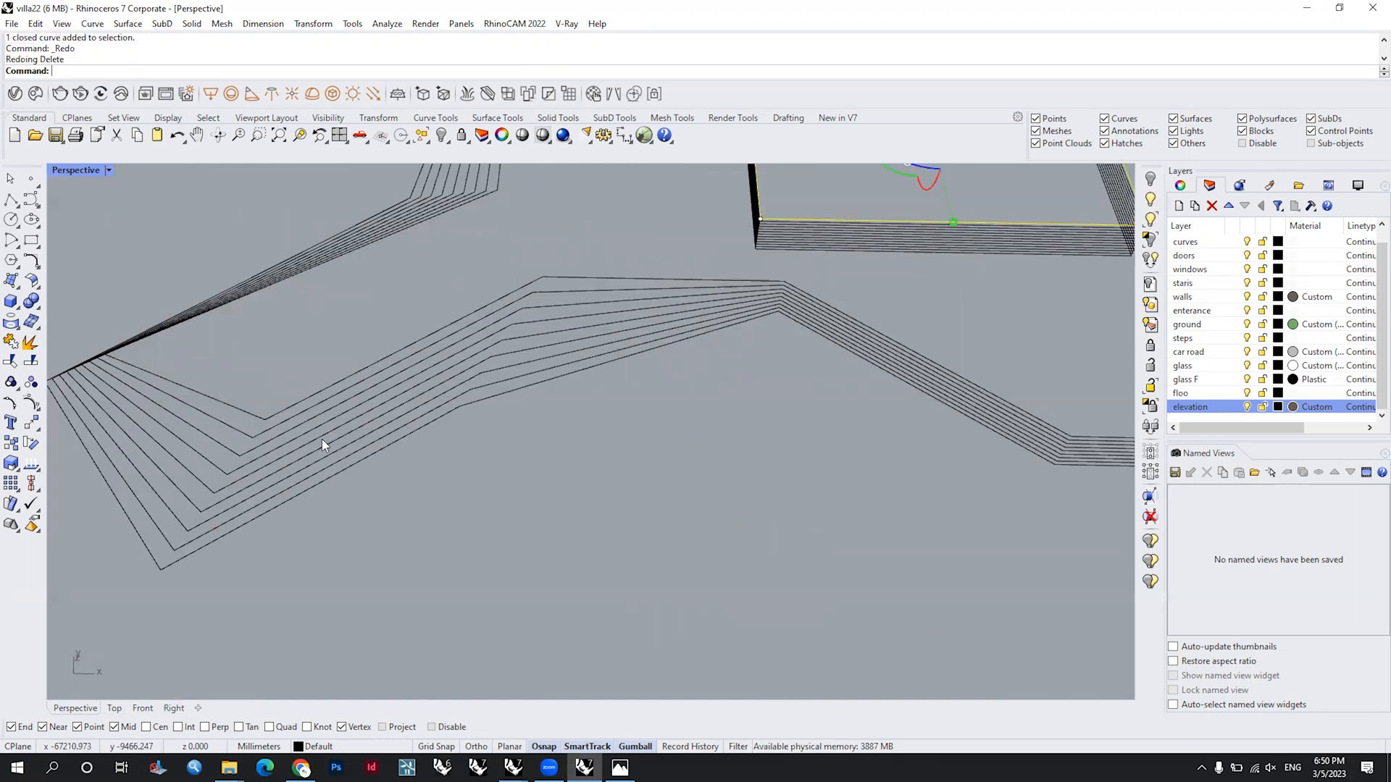
Step: Extrude the uppermost outer contour together with the uppermost opening contour 50 mm as a solid
scroll(749, 477, down, 3)
right_drag(749, 477, 655, 462)
click(710, 457)
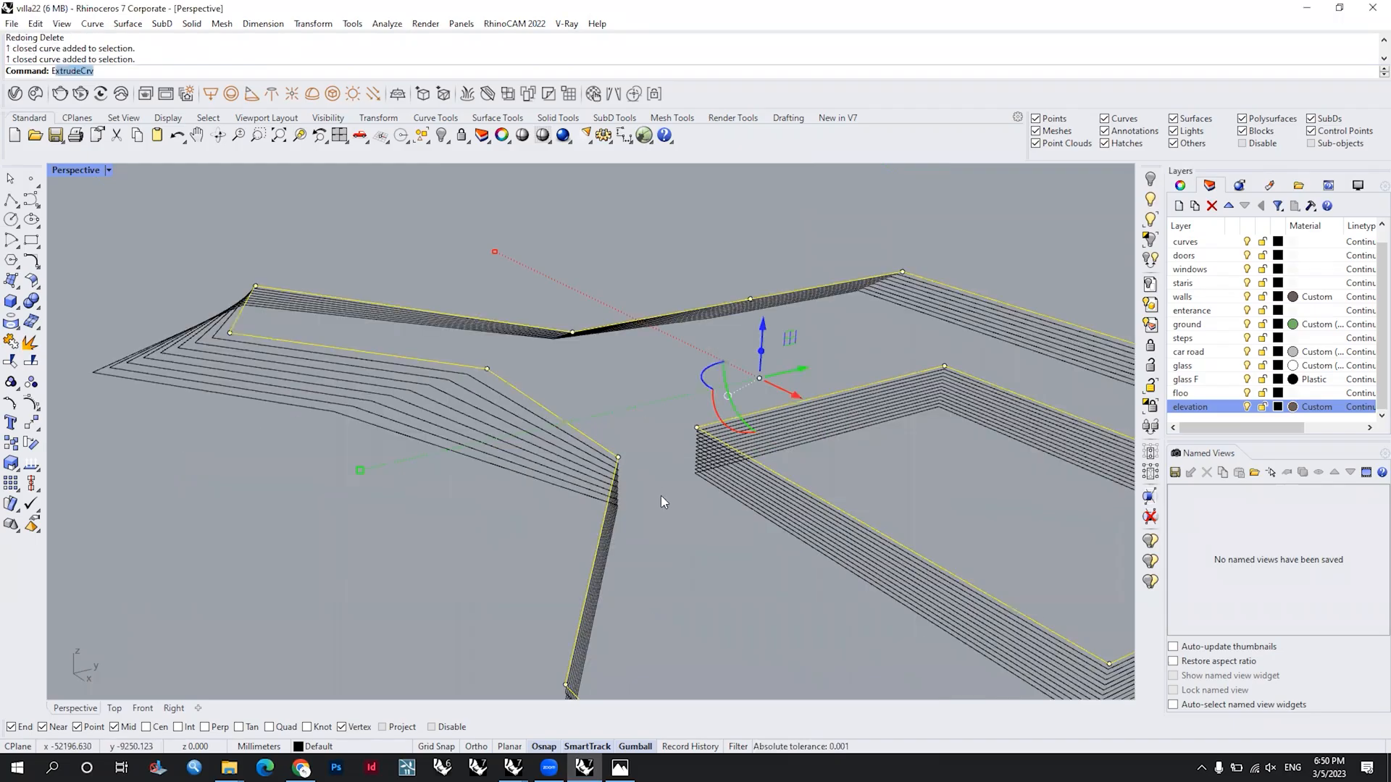
text(Ext)
key(Return)
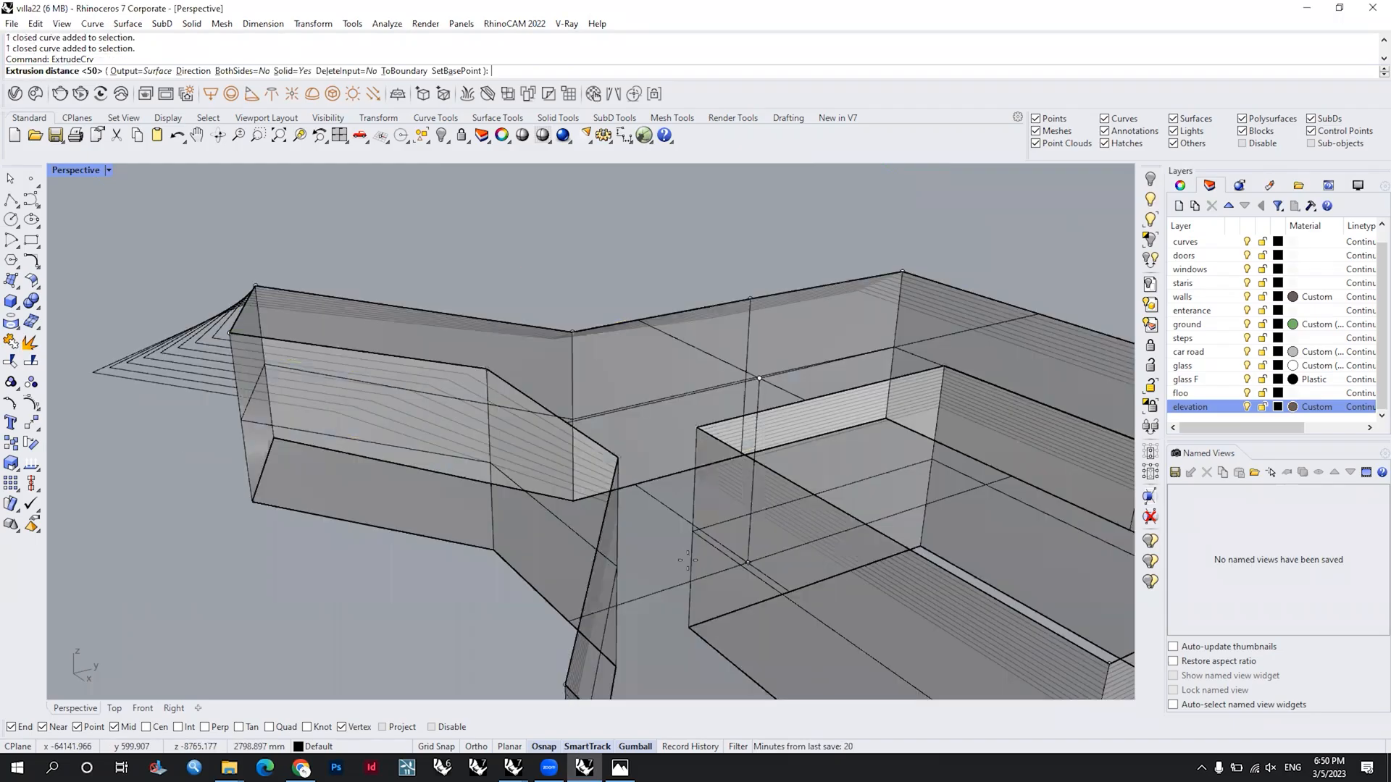
key(Return)
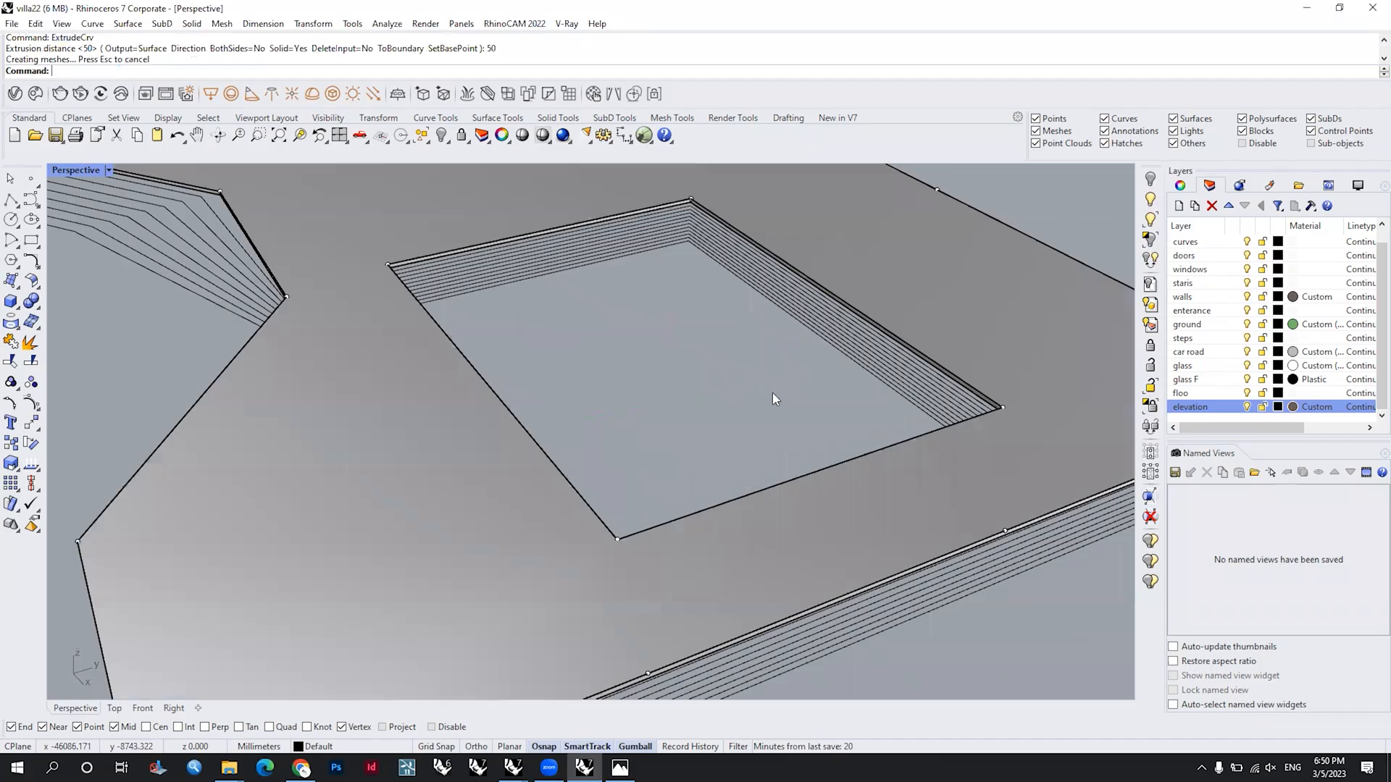
Step: Delete the intermediate building-opening contours, including the leftover one by the top slab, keeping the uppermost and lowest contours
scroll(772, 392, down, 5)
right_drag(772, 392, 691, 553)
right_drag(432, 454, 699, 445)
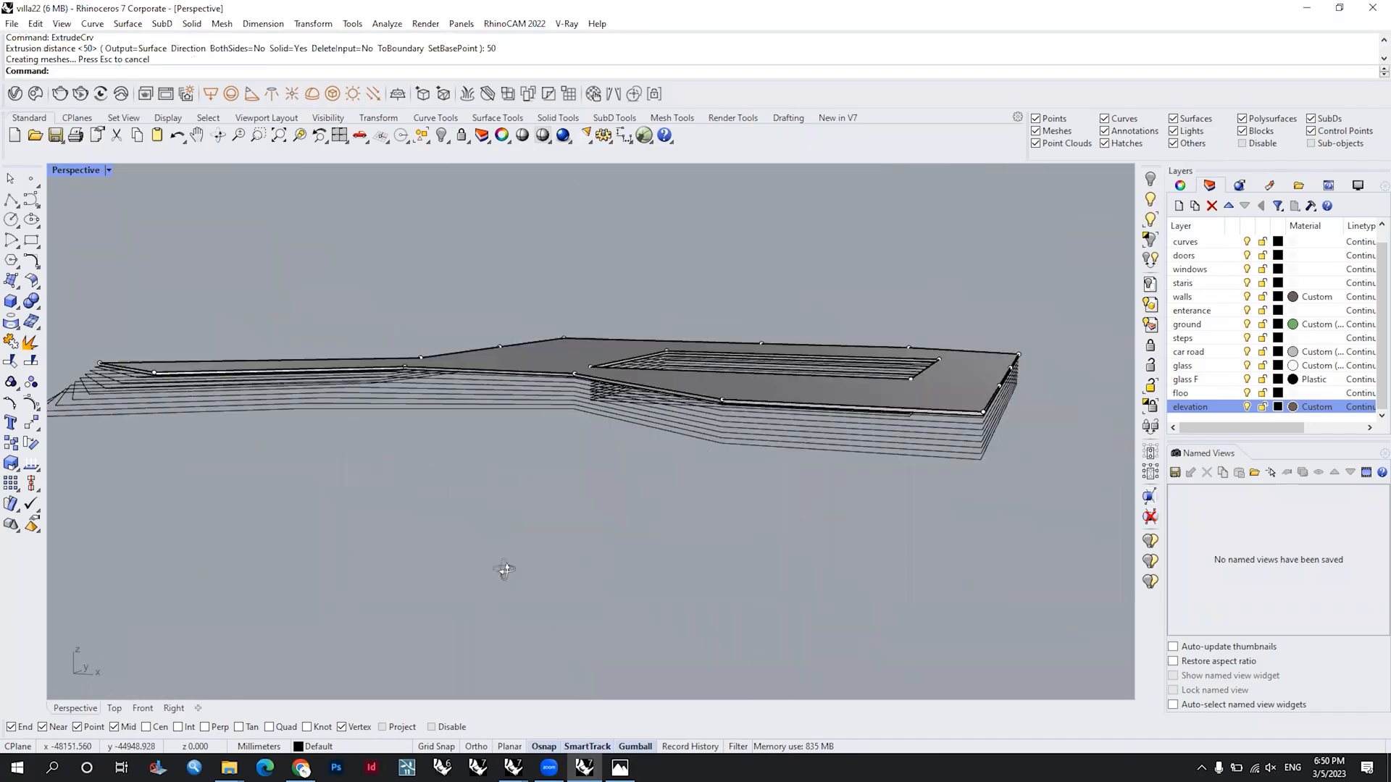
right_drag(504, 570, 341, 532)
mouse_move(505, 570)
right_down()
mouse_move(505, 536)
mouse_move(511, 552)
right_up()
scroll(512, 552, up, 5)
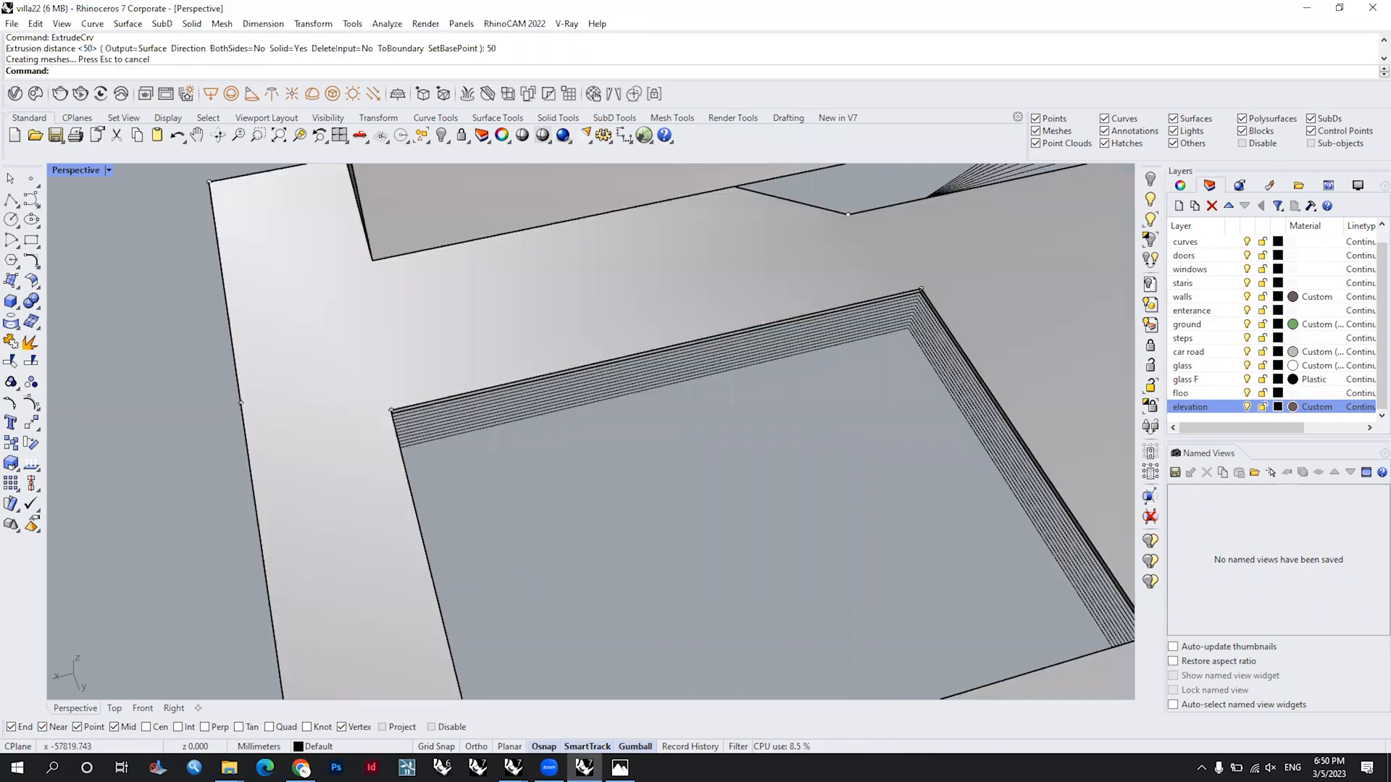
drag(507, 474, 422, 391)
ctrl+click(339, 362)
scroll(341, 350, up, 5)
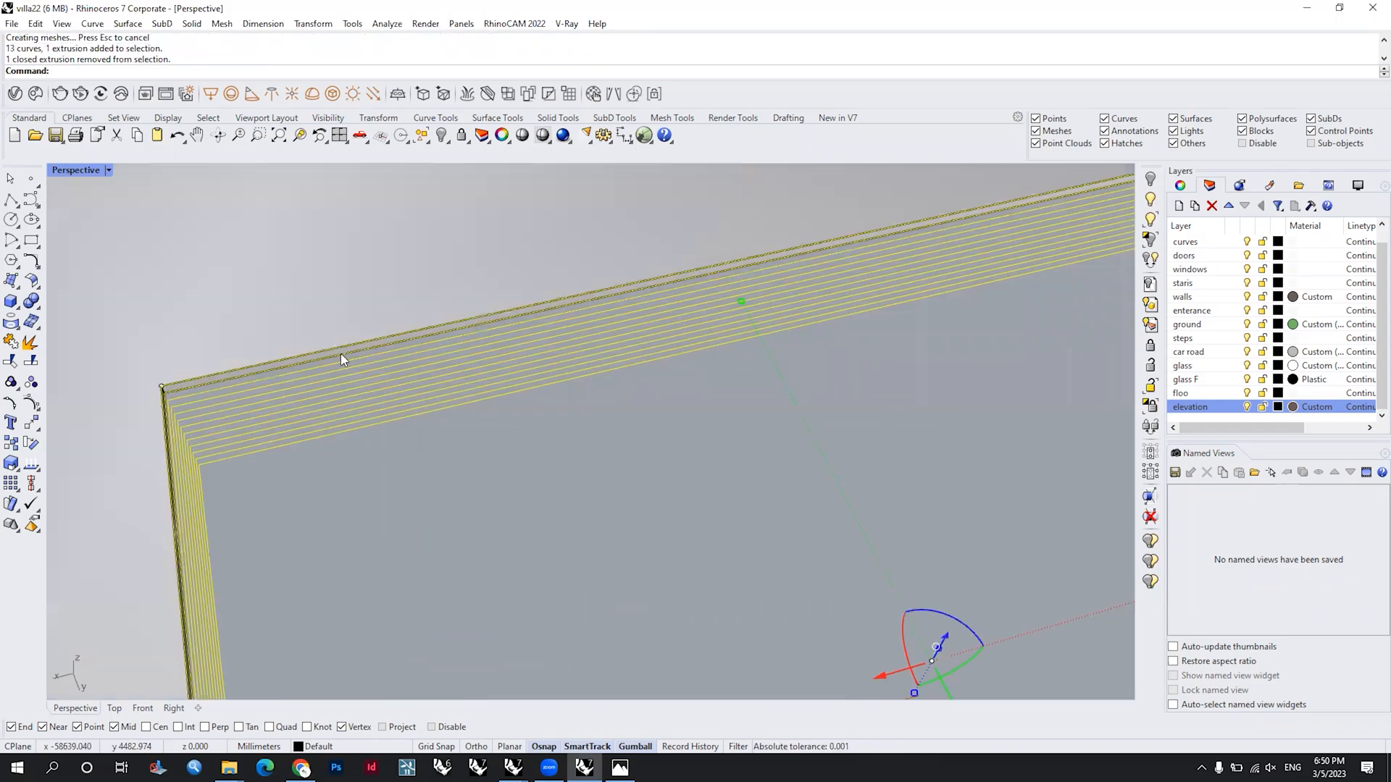
ctrl+click(342, 354)
ctrl+click(342, 355)
scroll(426, 342, down, 5)
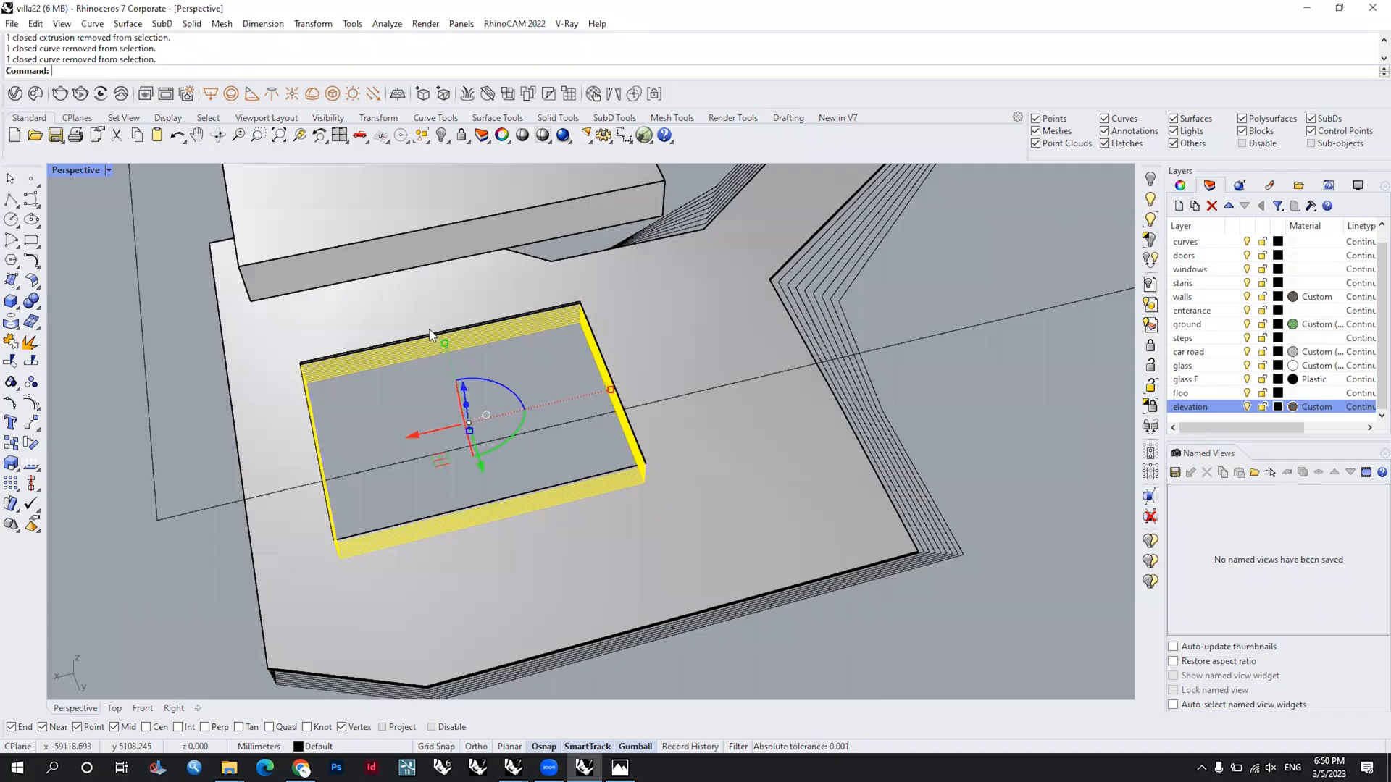
ctrl+click(430, 335)
scroll(431, 339, up, 5)
key(Delete)
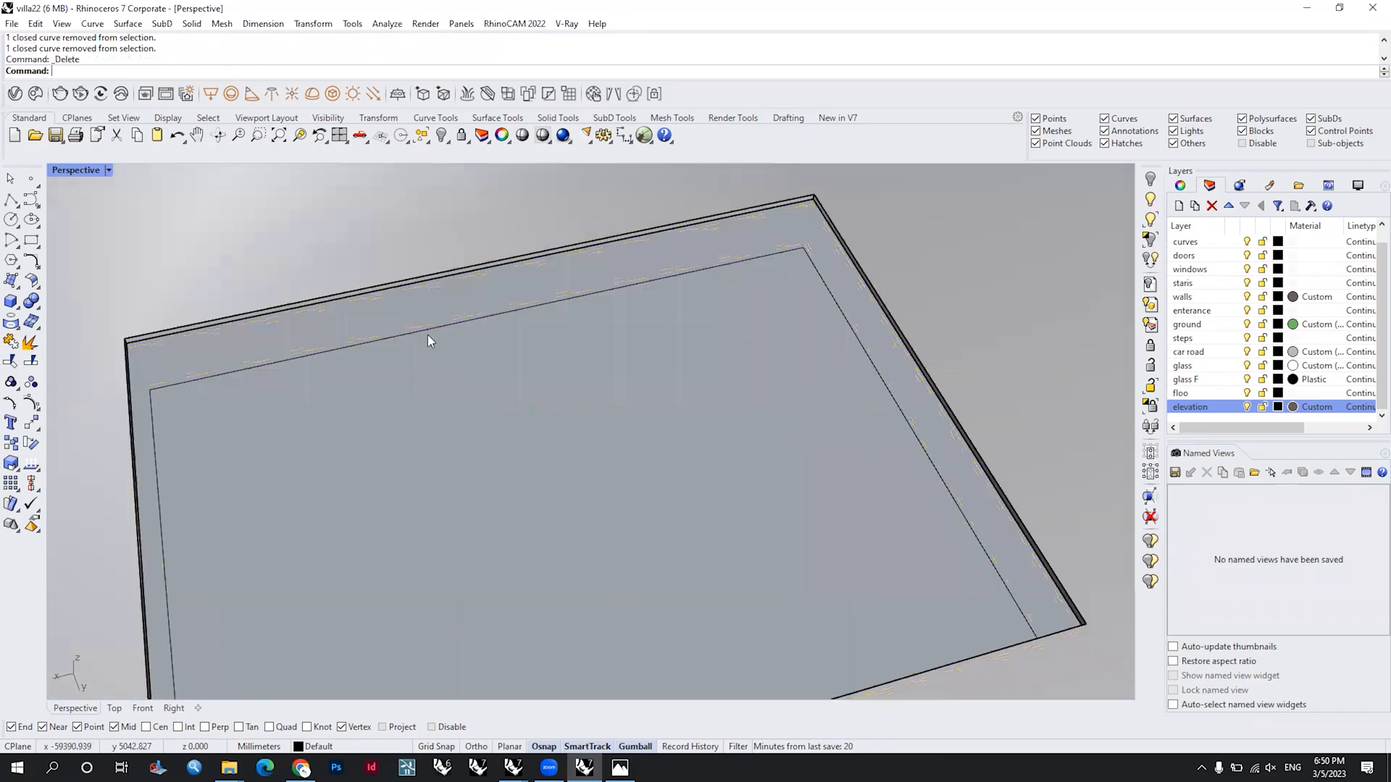
click(423, 284)
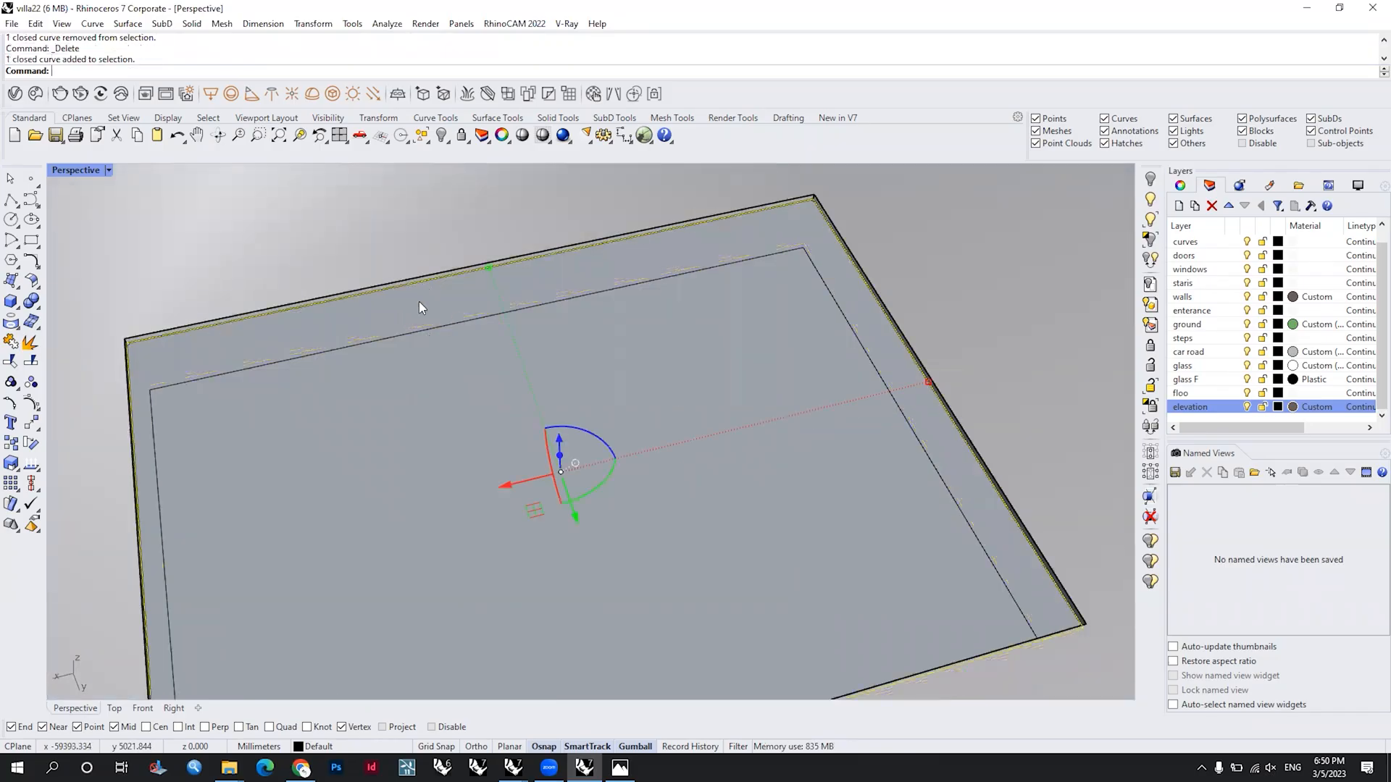
key(Delete)
Step: Select the stepped outer contours stacked around the extruded top slab, from uppermost to lowest
scroll(360, 514, down, 5)
scroll(709, 367, up, 5)
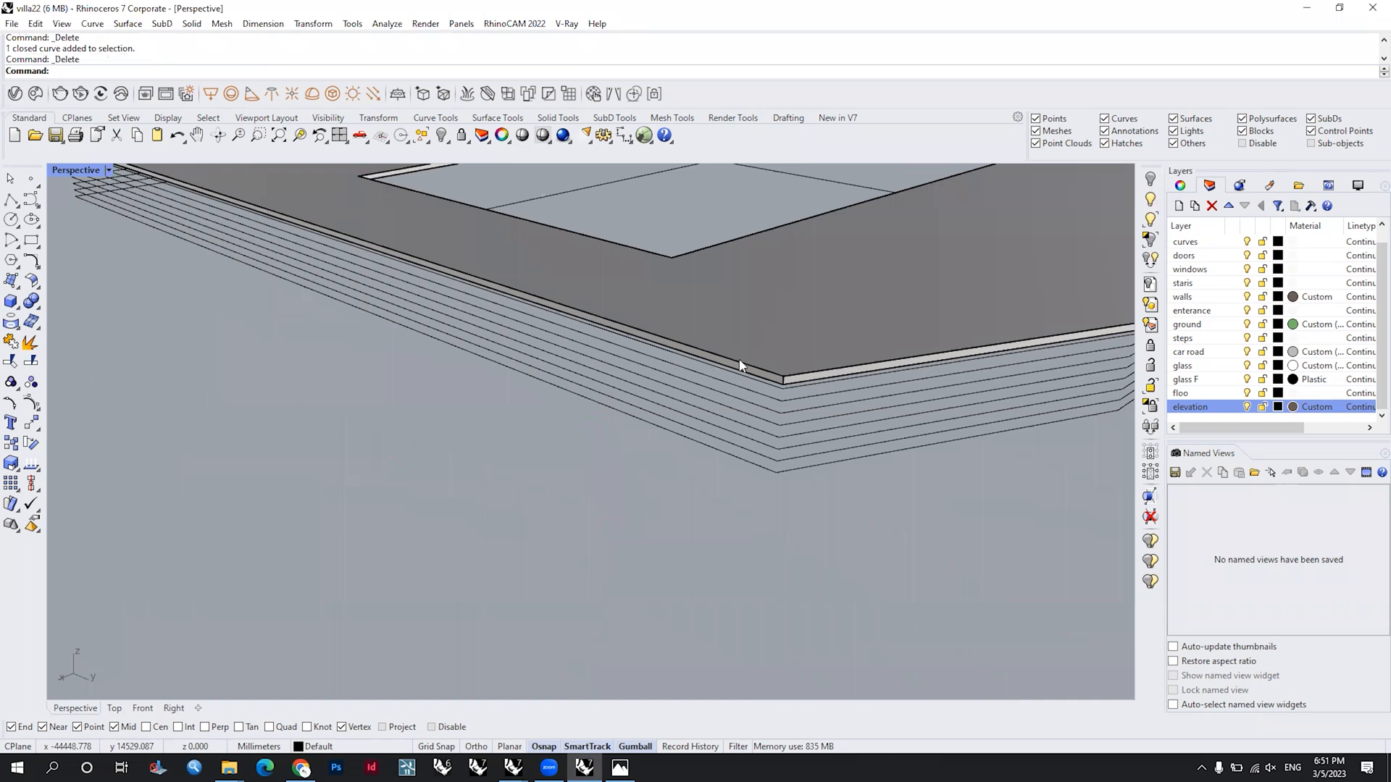
click(804, 386)
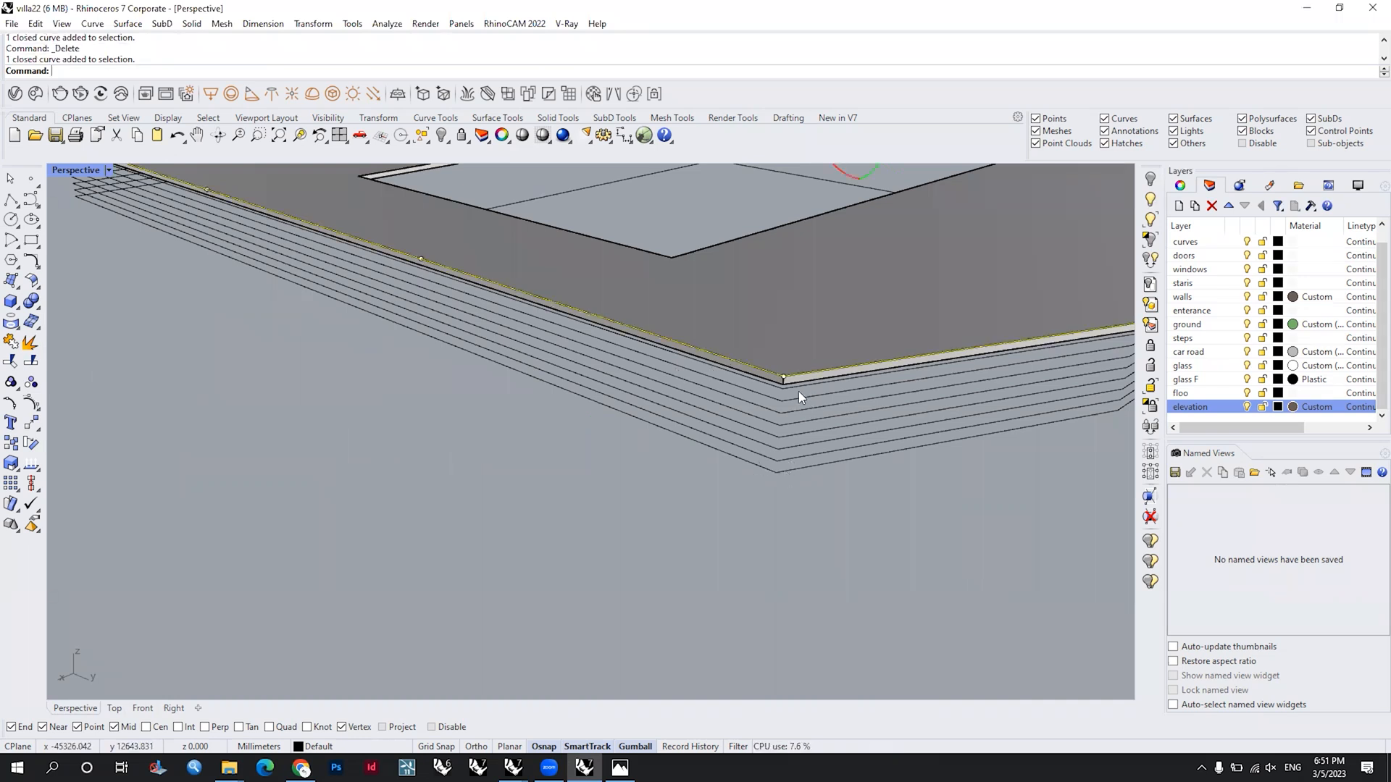
shift+click(804, 467)
shift+click(803, 397)
shift+click(804, 412)
shift+click(809, 434)
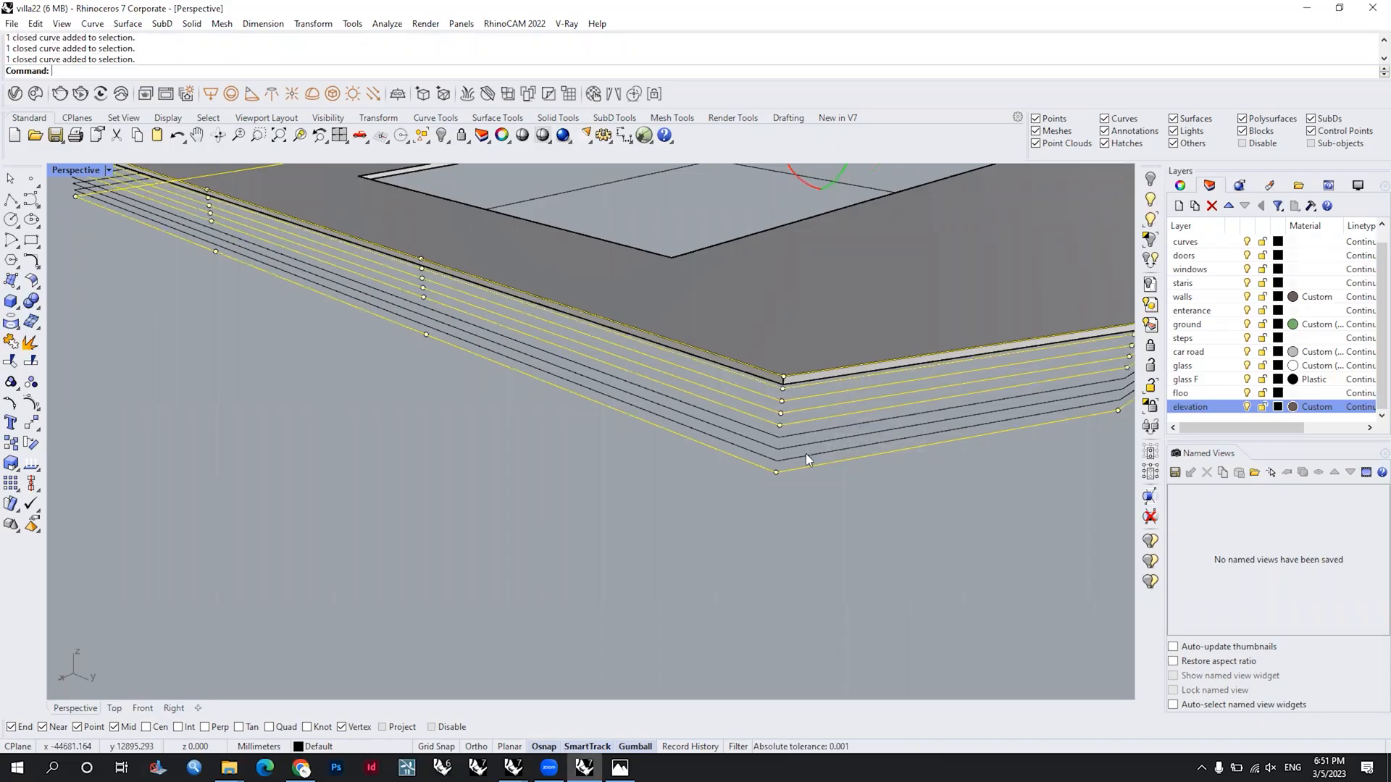
shift+click(805, 454)
scroll(692, 445, down, 5)
right_drag(692, 446, 592, 487)
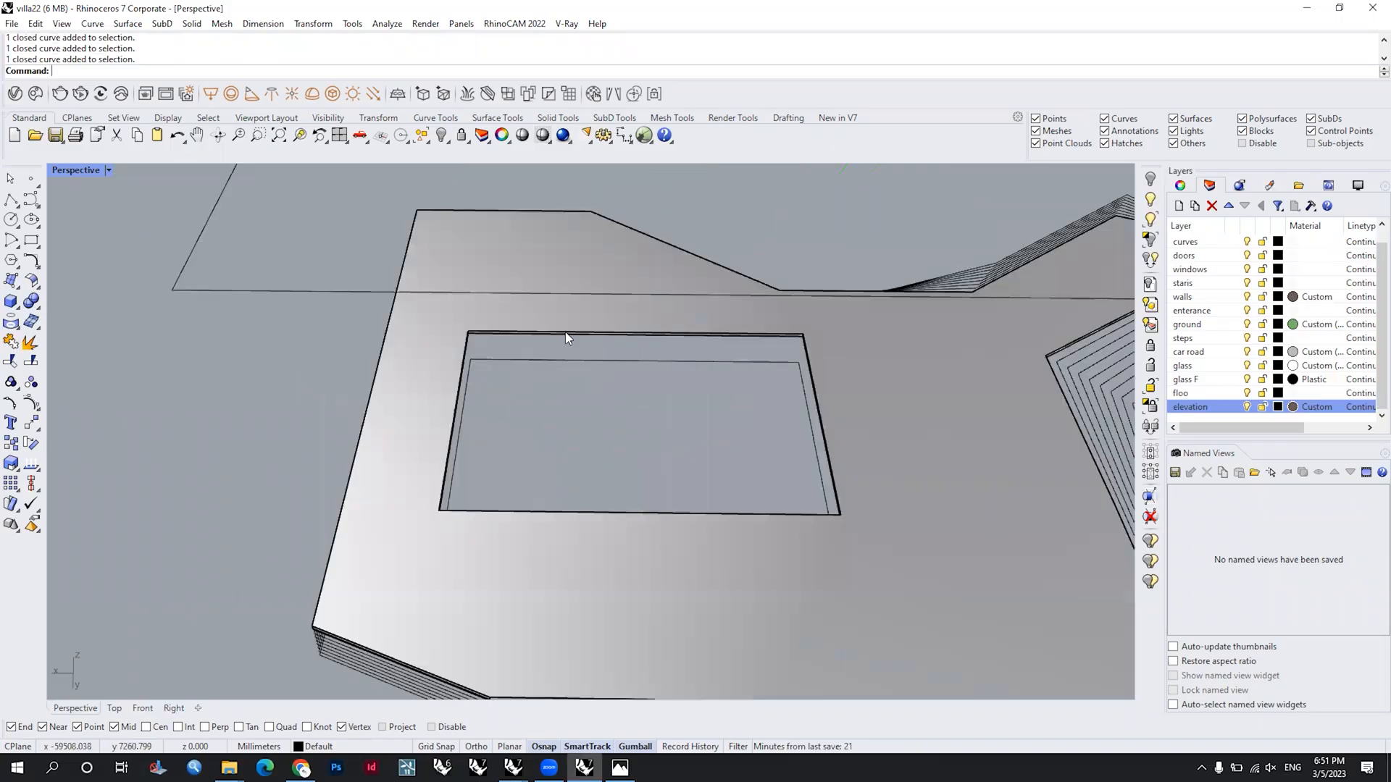
Step: Try to tween seven curves between the uppermost and lowest opening contours, adjusting their start points to align
text(TweenCurves)
key(Return)
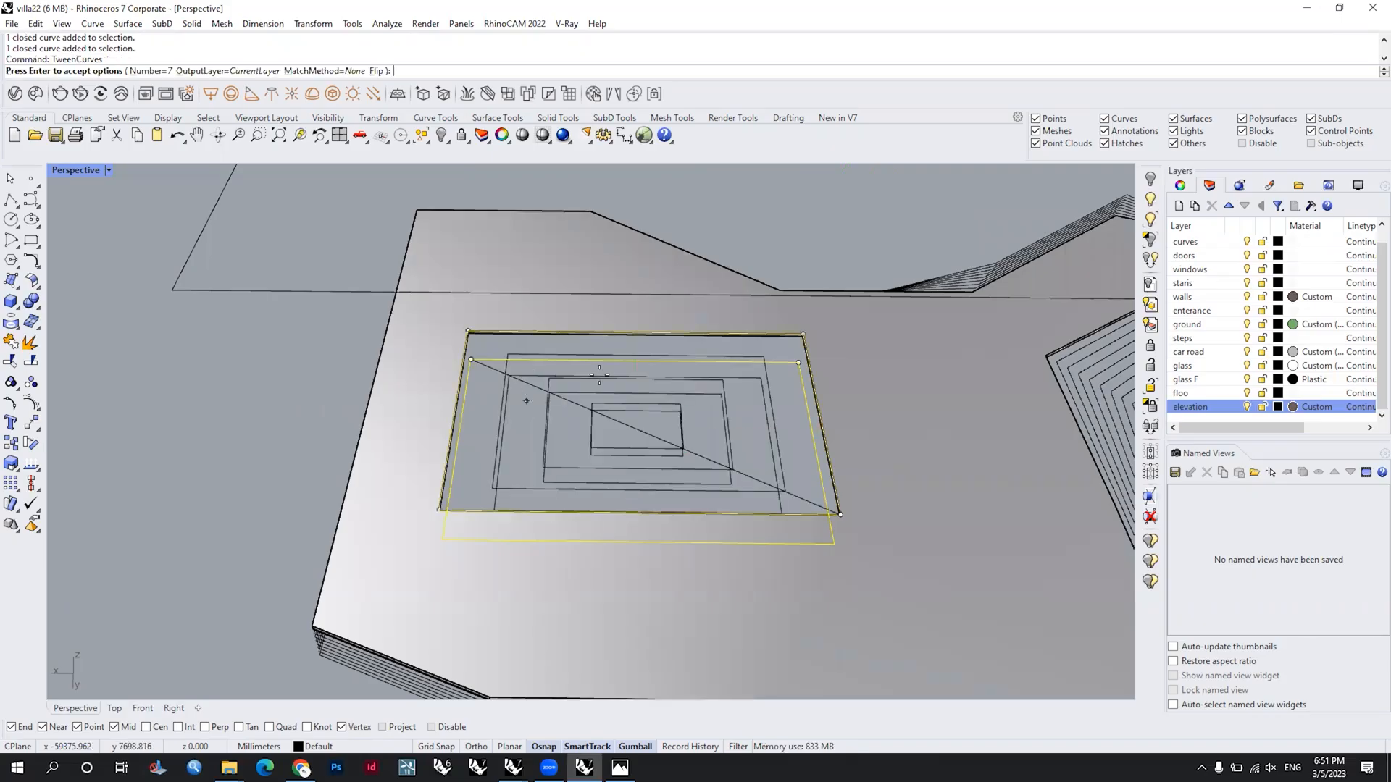
click(804, 333)
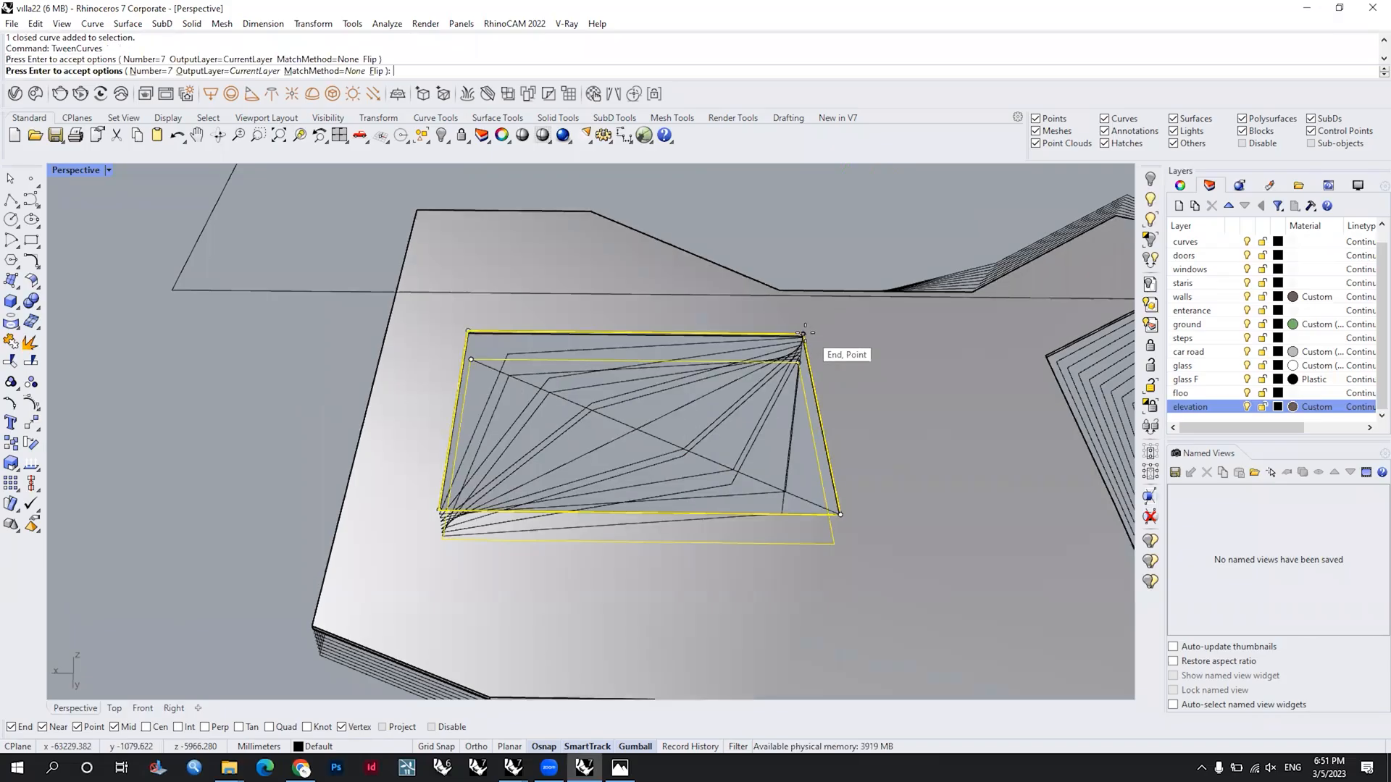
click(866, 359)
right_drag(774, 441, 687, 366)
key(Return)
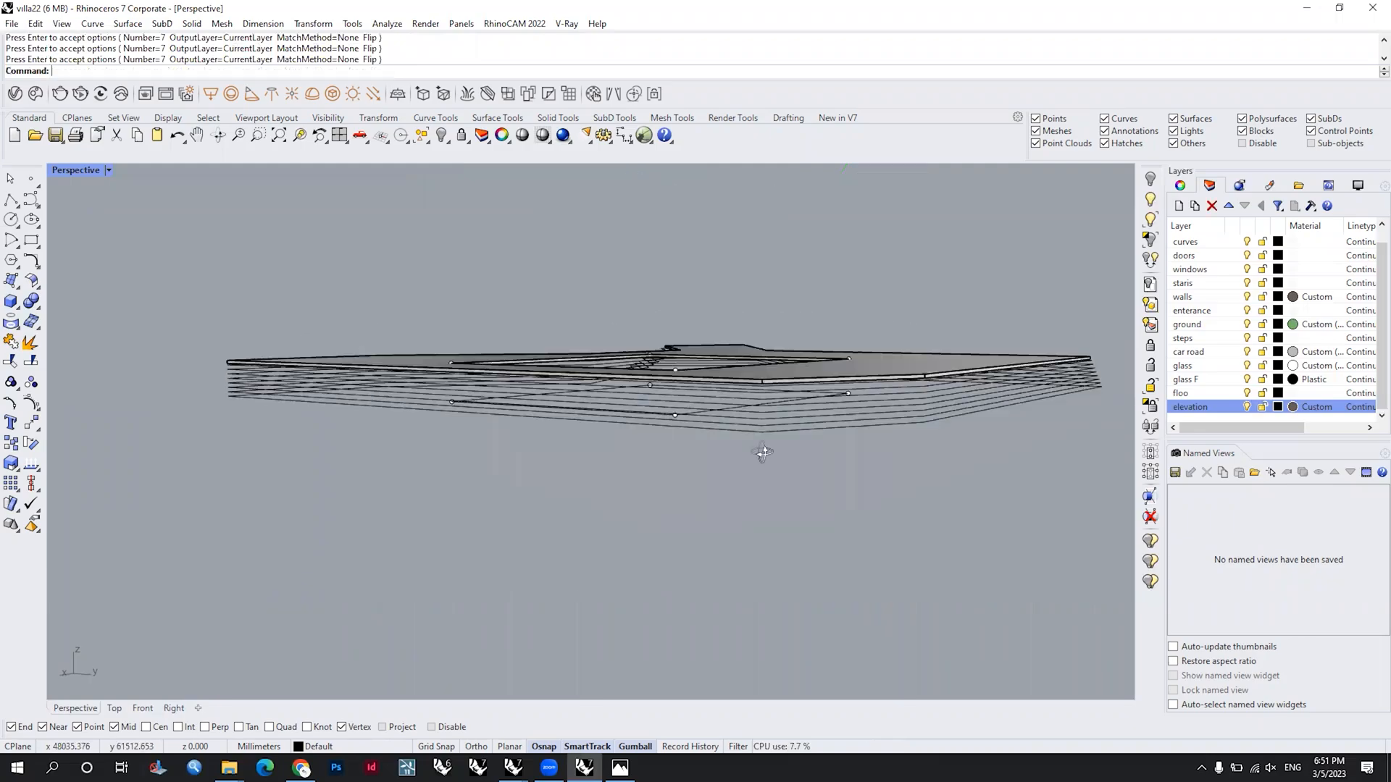
Step: Retry the seven-curve tween between the two opening contours with match method None, picking new start points on both
right_drag(758, 450, 775, 347)
scroll(889, 358, up, 5)
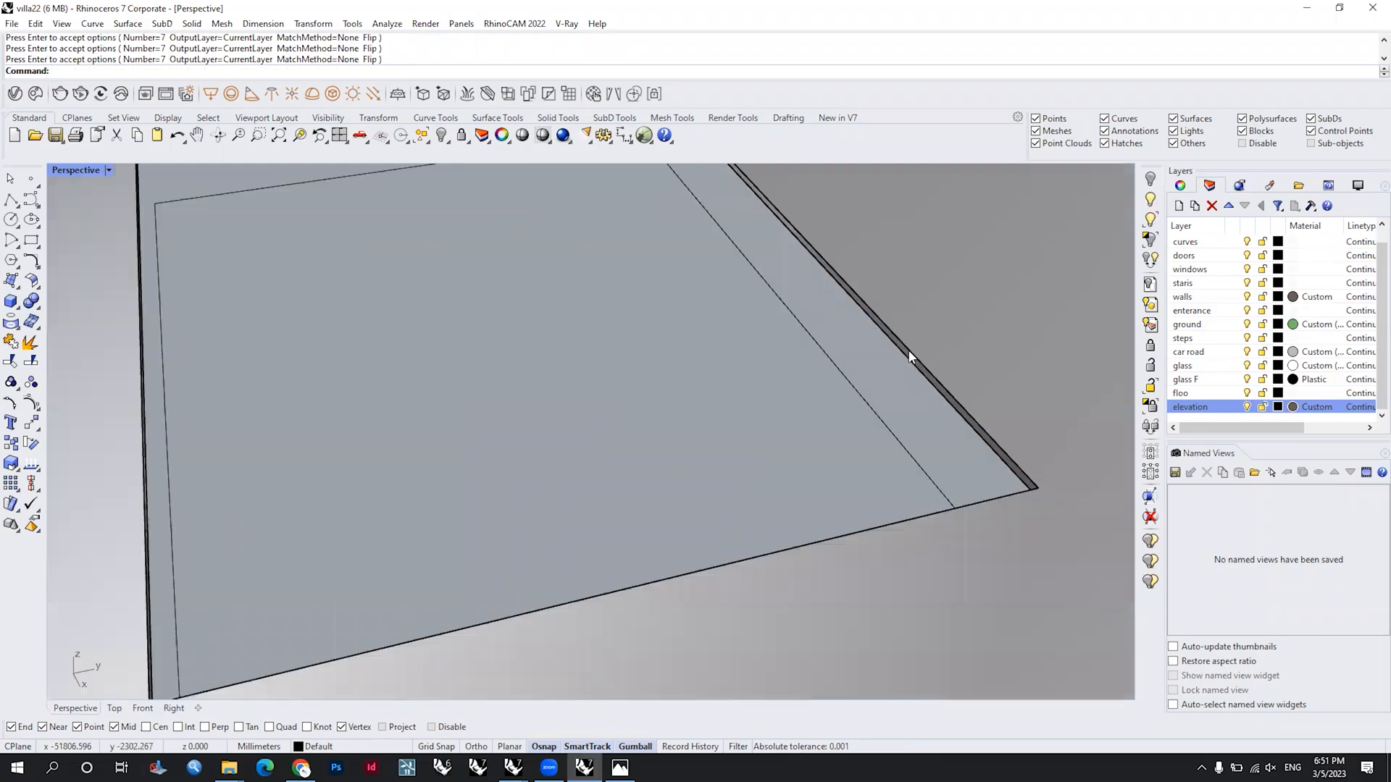
key(Return)
click(911, 352)
click(975, 390)
click(867, 401)
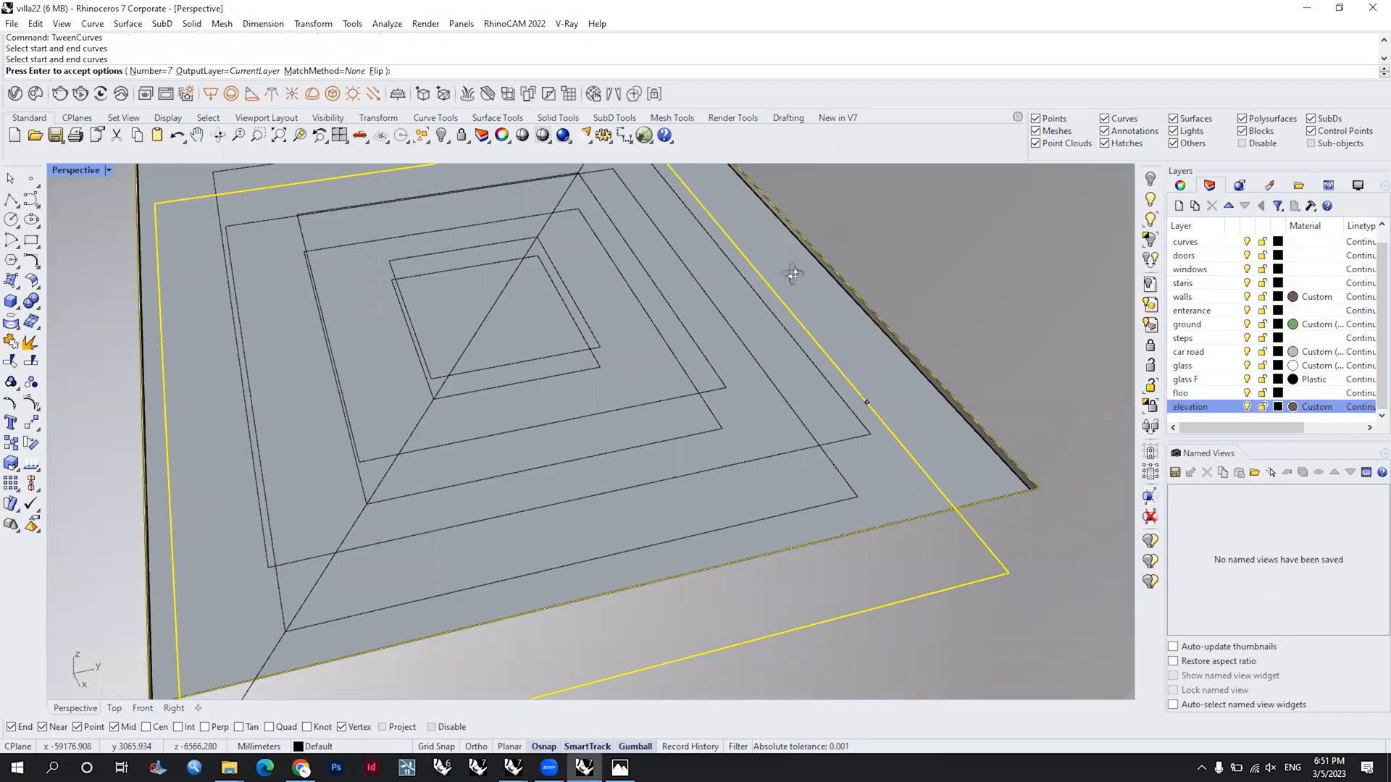
scroll(867, 401, down, 3)
right_drag(794, 275, 801, 233)
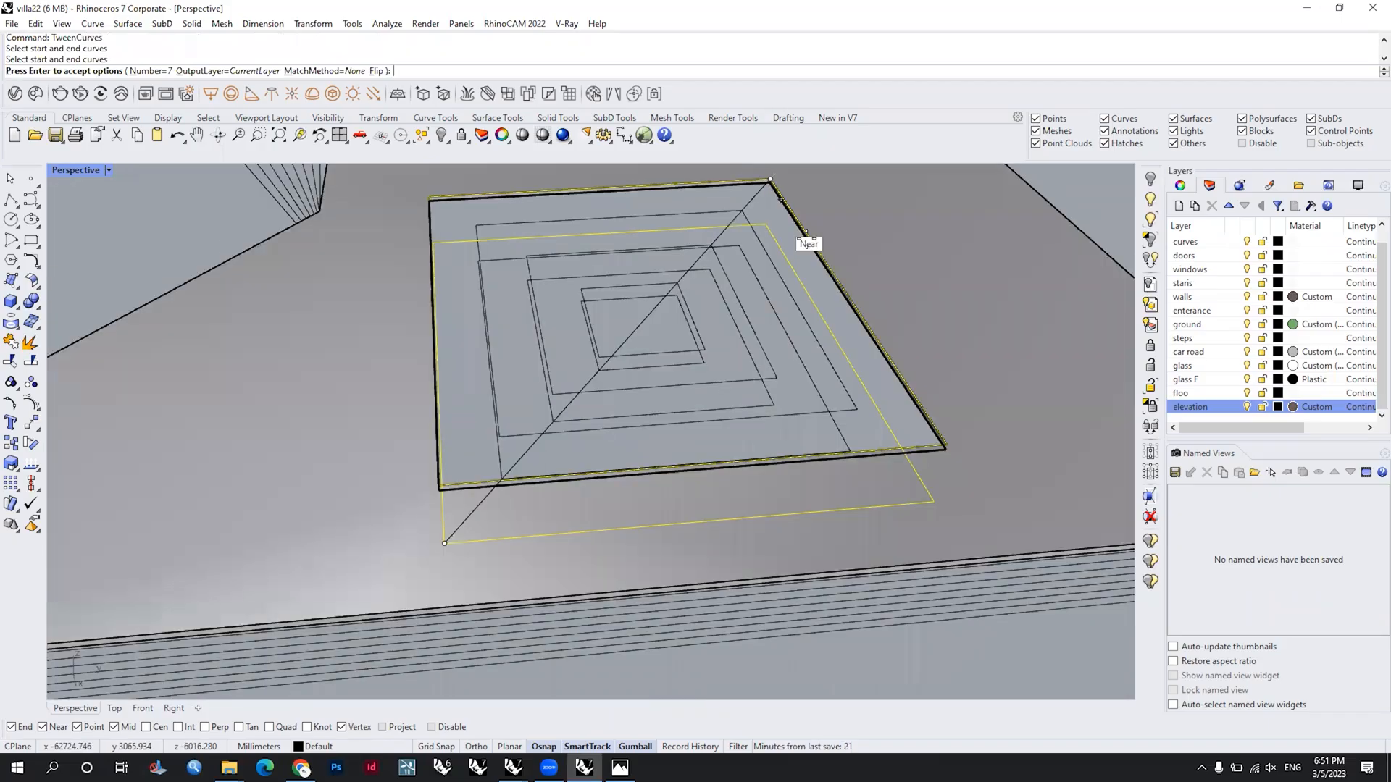
click(886, 358)
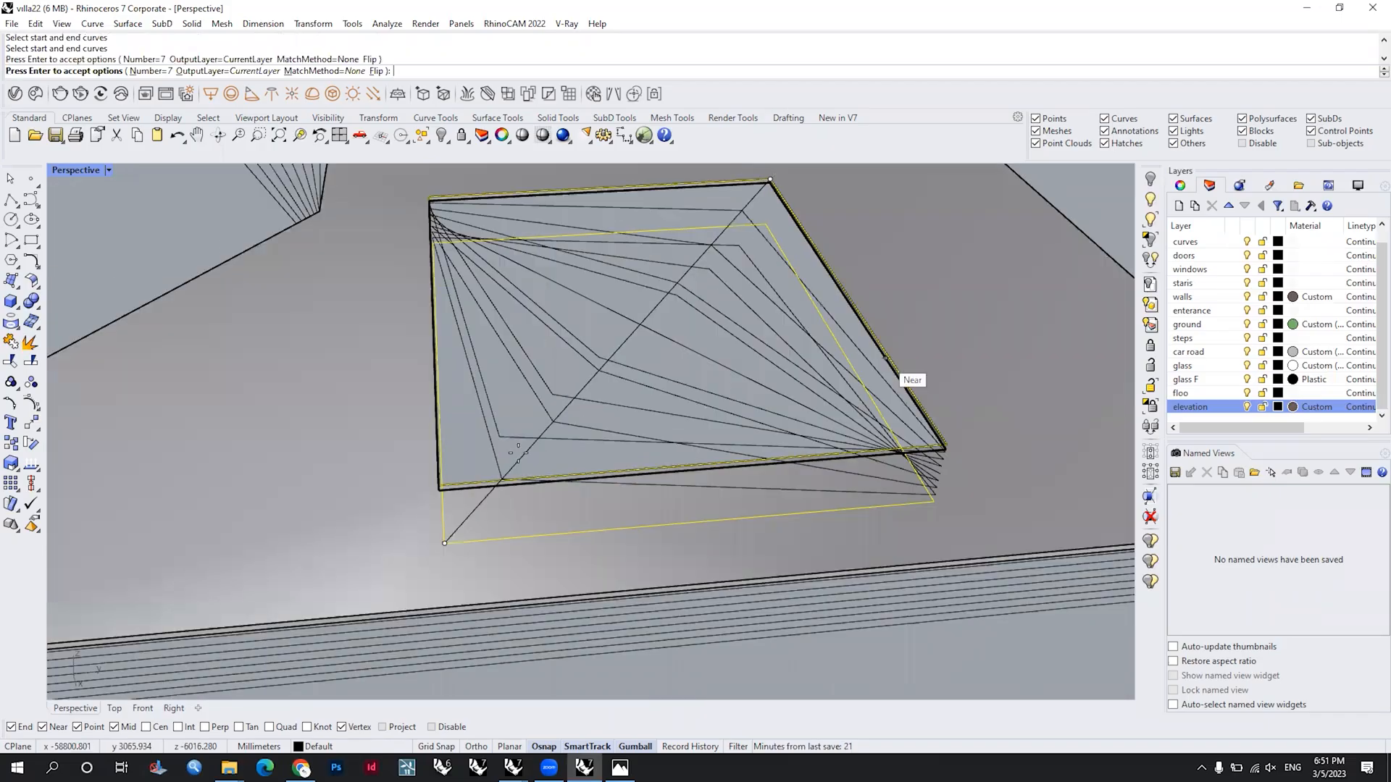
click(458, 542)
right_drag(596, 348, 595, 358)
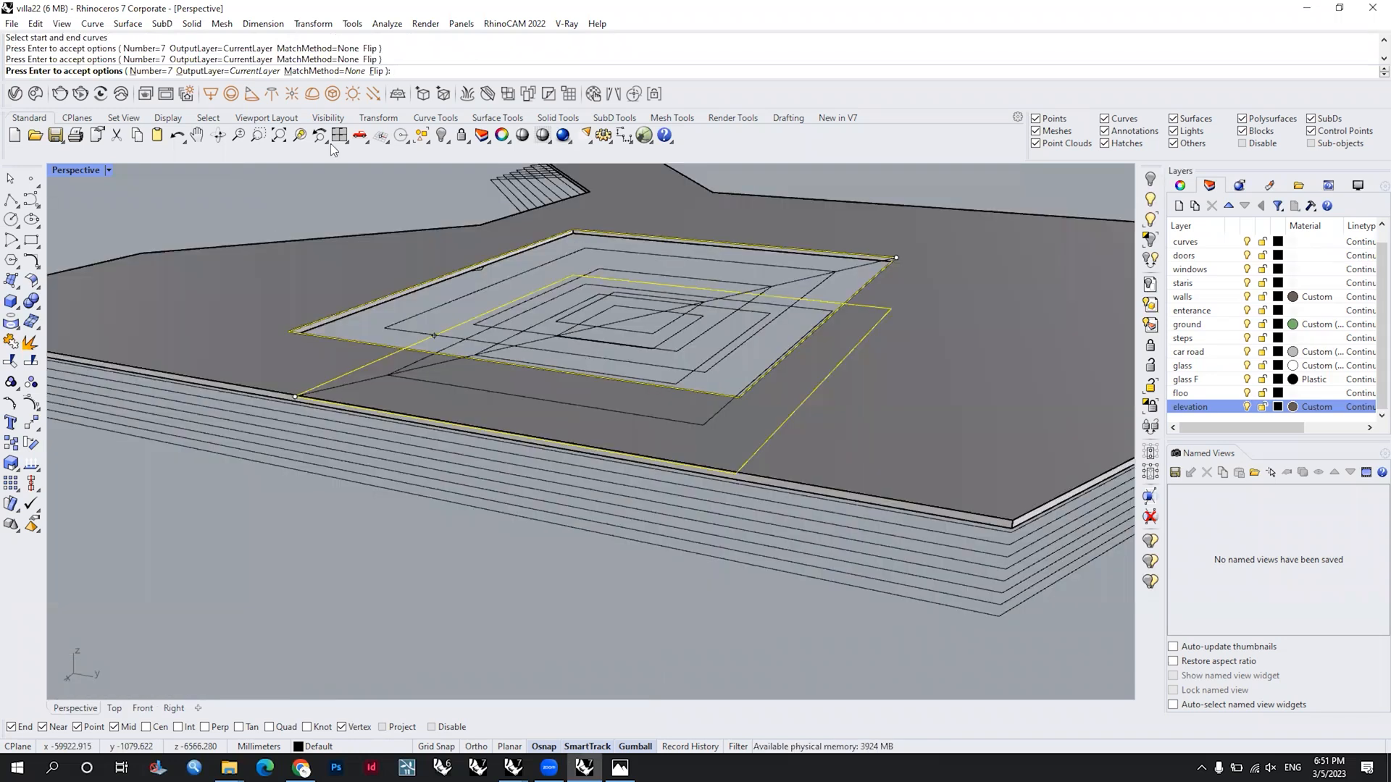
Step: Try the SamplePoints match method for the opening tween and realign the contours' start points at matching corners
click(323, 72)
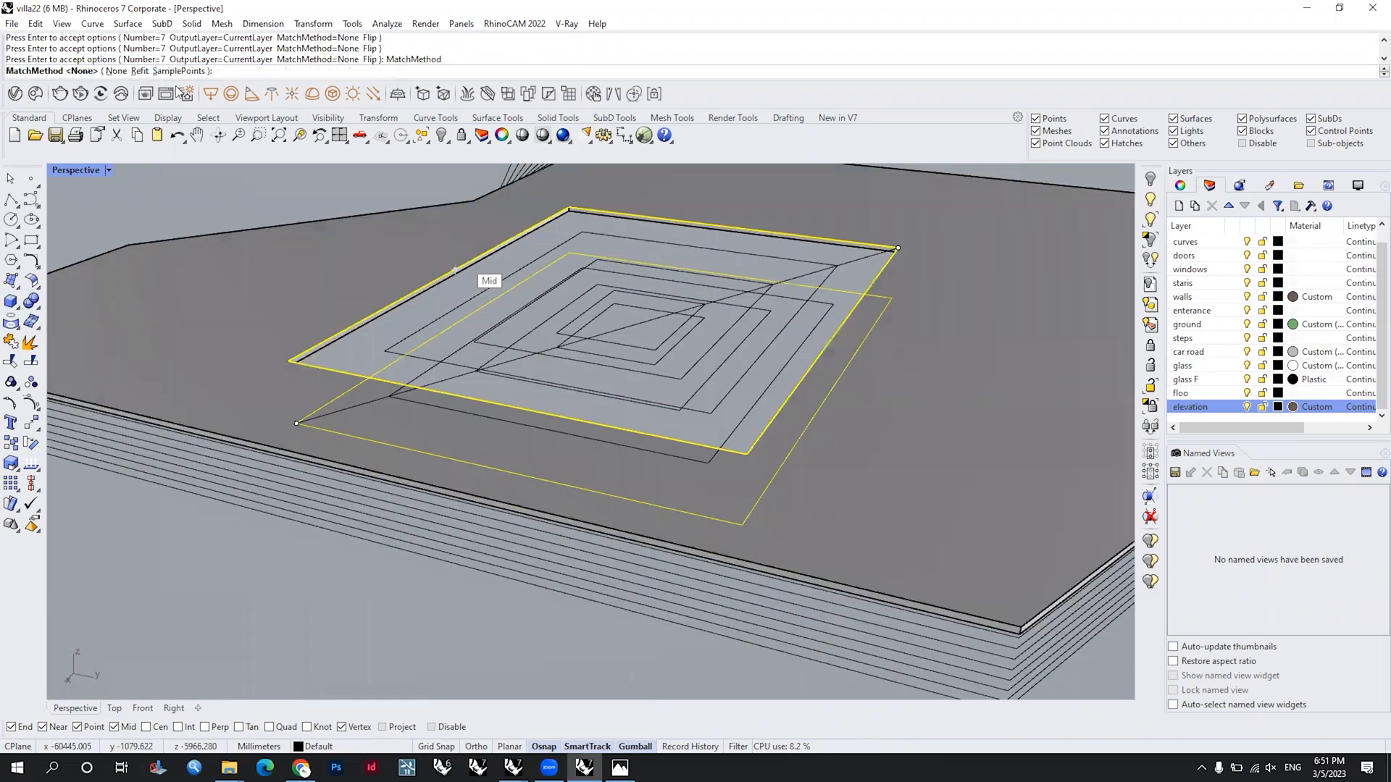
click(178, 71)
right_drag(868, 344, 943, 248)
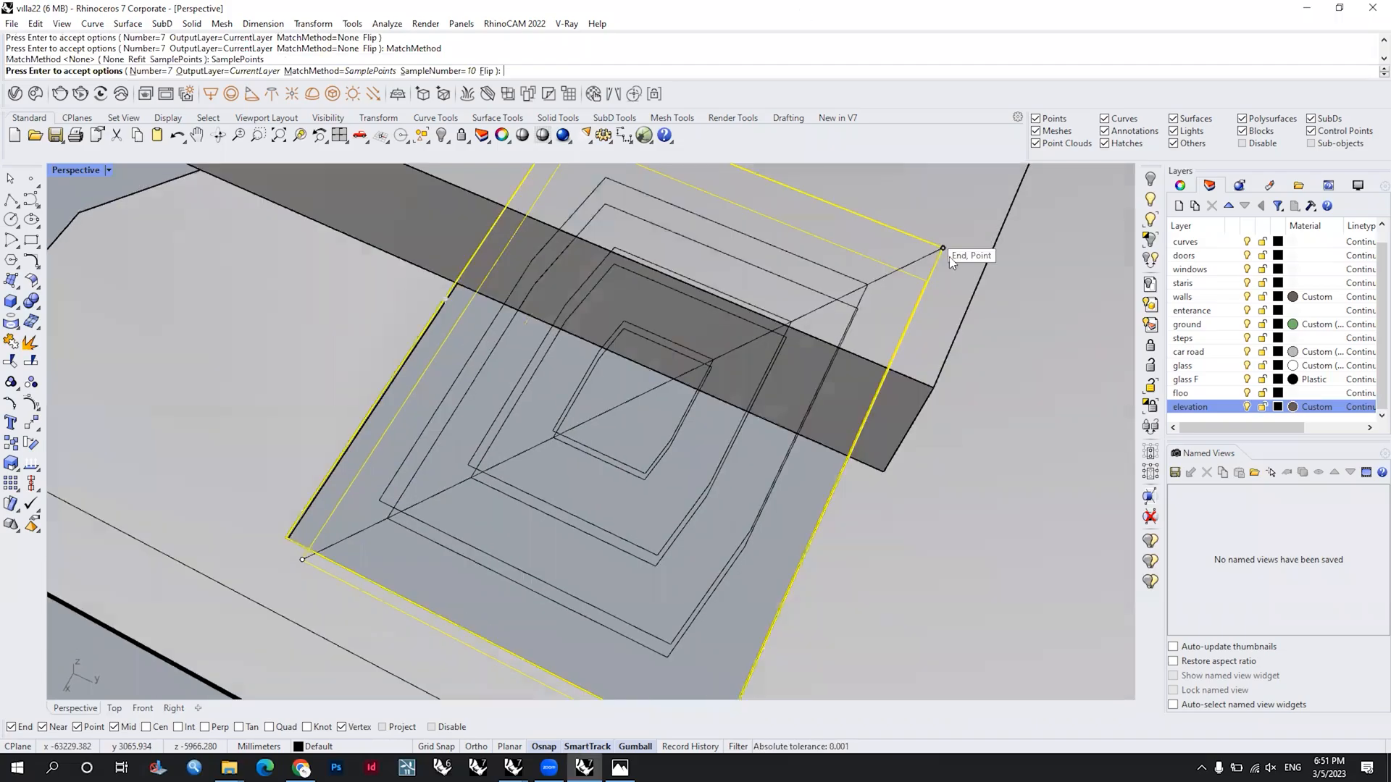
key(super+Down)
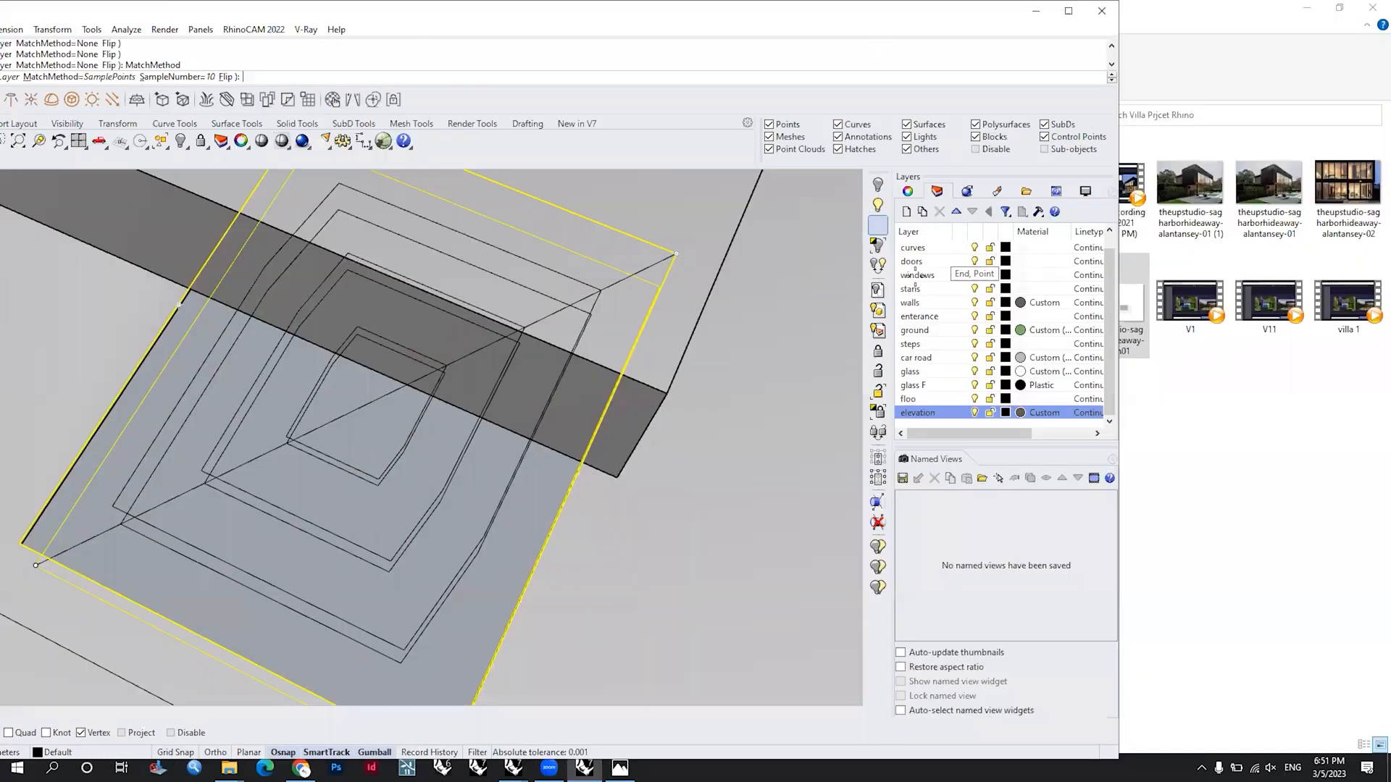
key(super+Up)
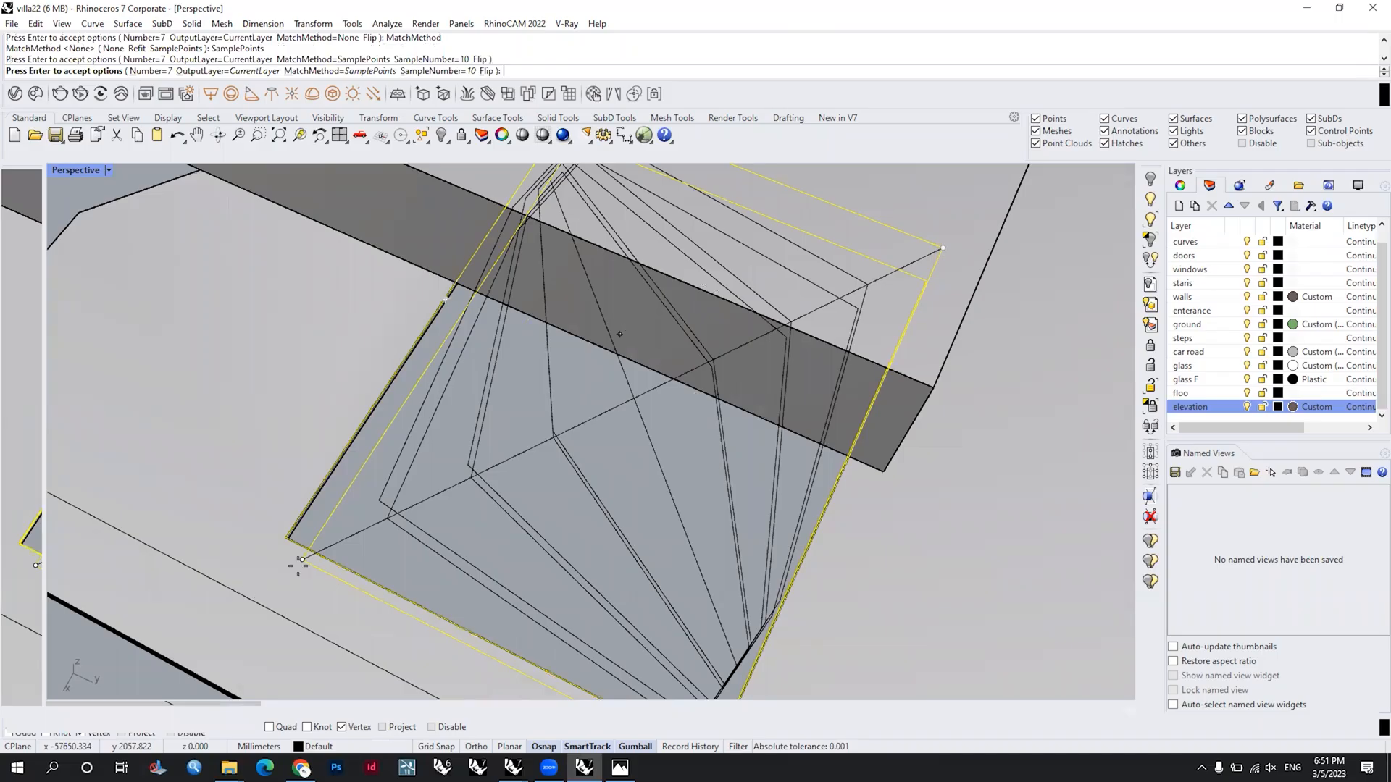
scroll(299, 561, down, 5)
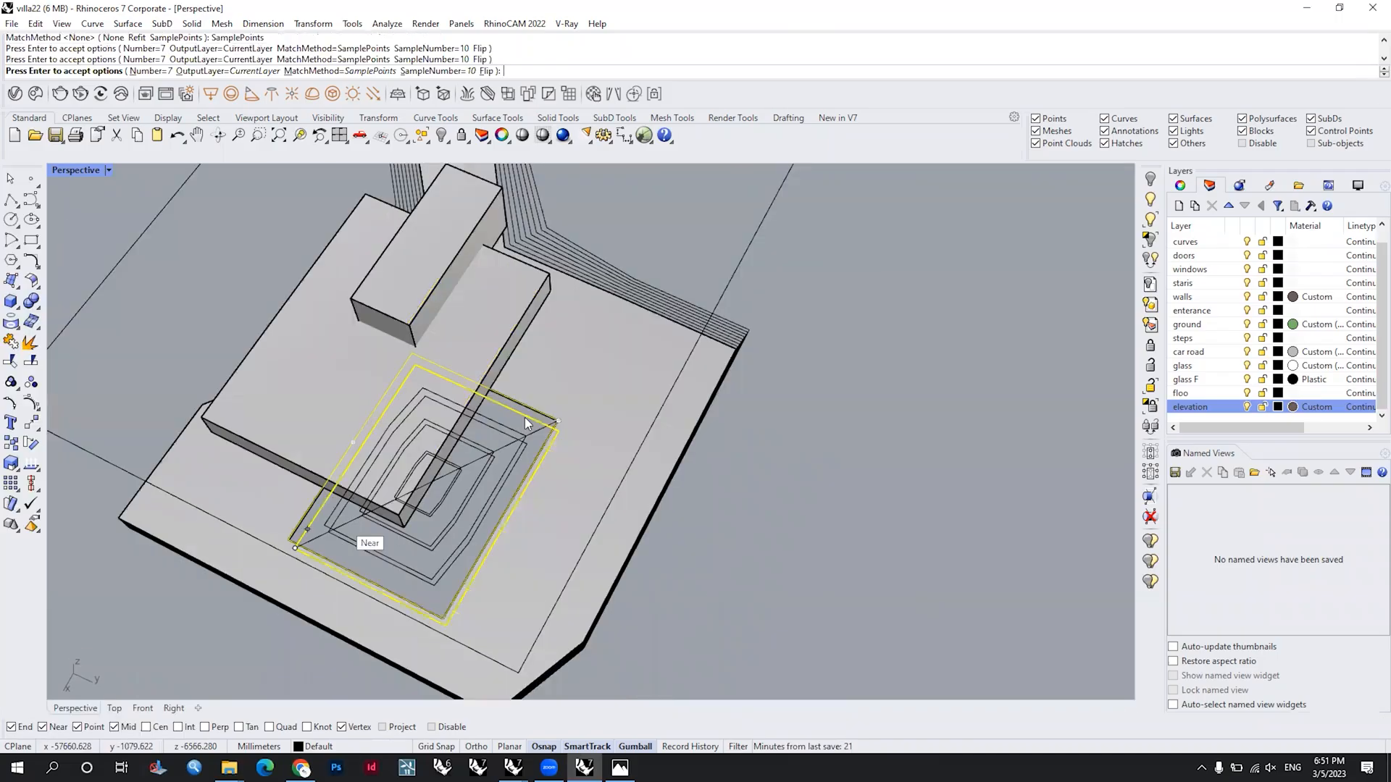
key(Return)
Step: Select the uppermost opening contour along the edge of the top slab's opening
scroll(552, 400, up, 2)
click(554, 400)
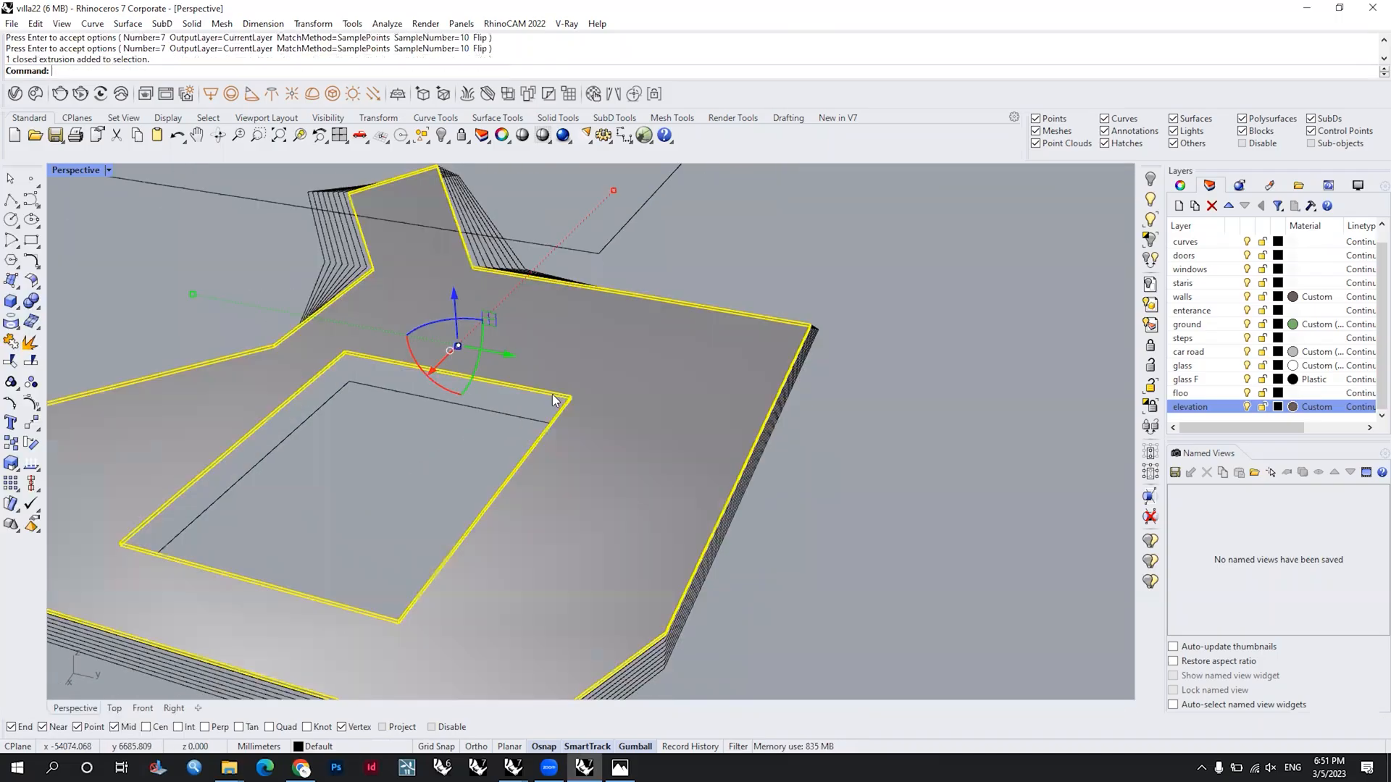
click(554, 399)
key(Return)
text(Dir)
key(Return)
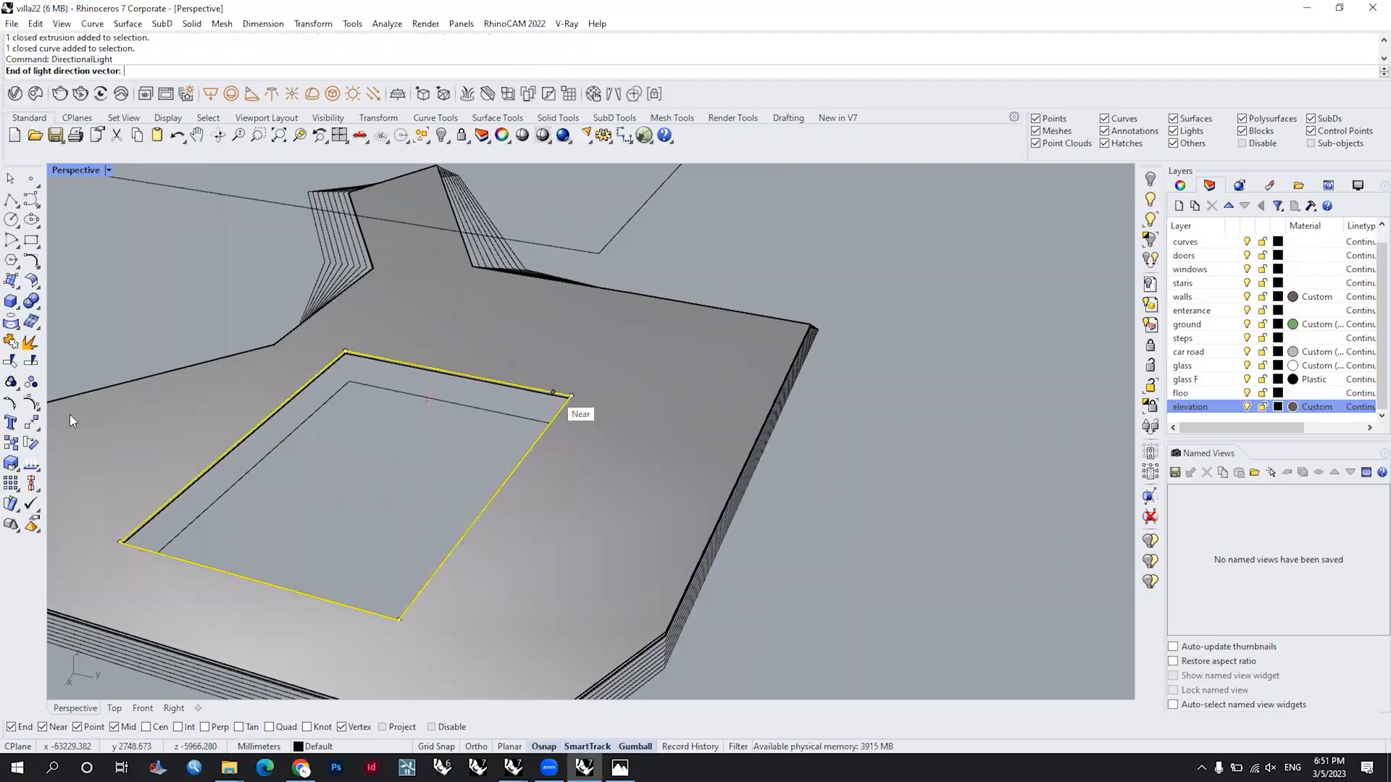
key(Escape)
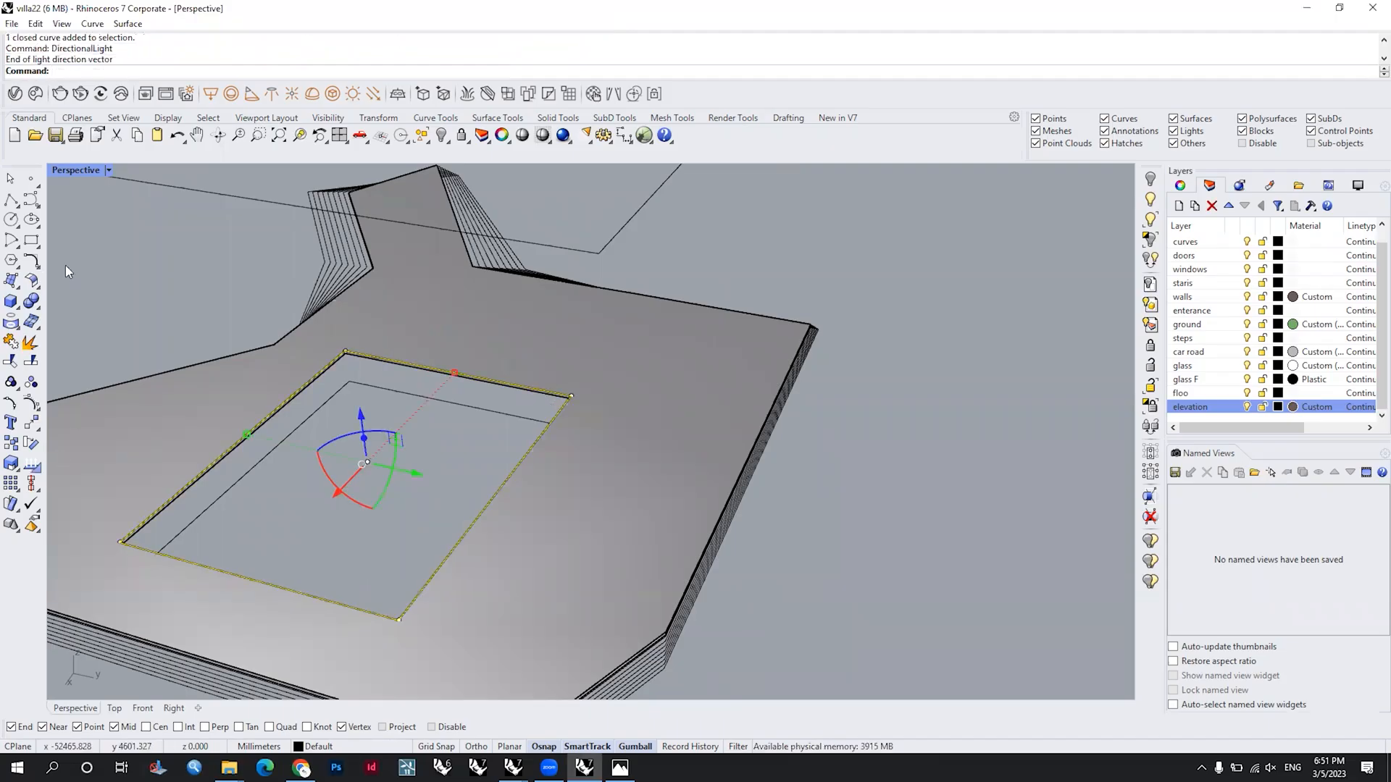
Step: Show the curve directions of the uppermost and lowest opening contours and compare them at their shared corner
click(31, 464)
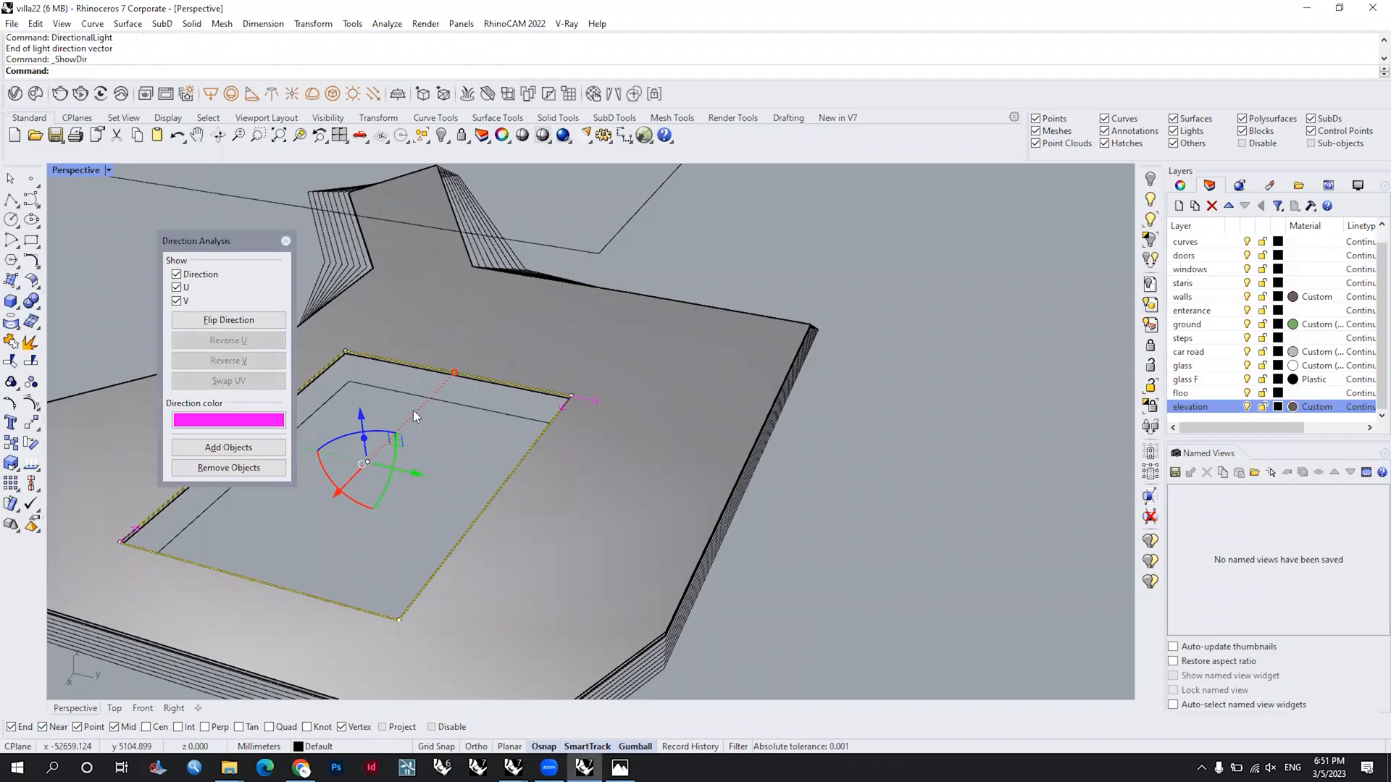
key(Escape)
click(401, 392)
right_click(401, 394)
right_drag(592, 481, 593, 410)
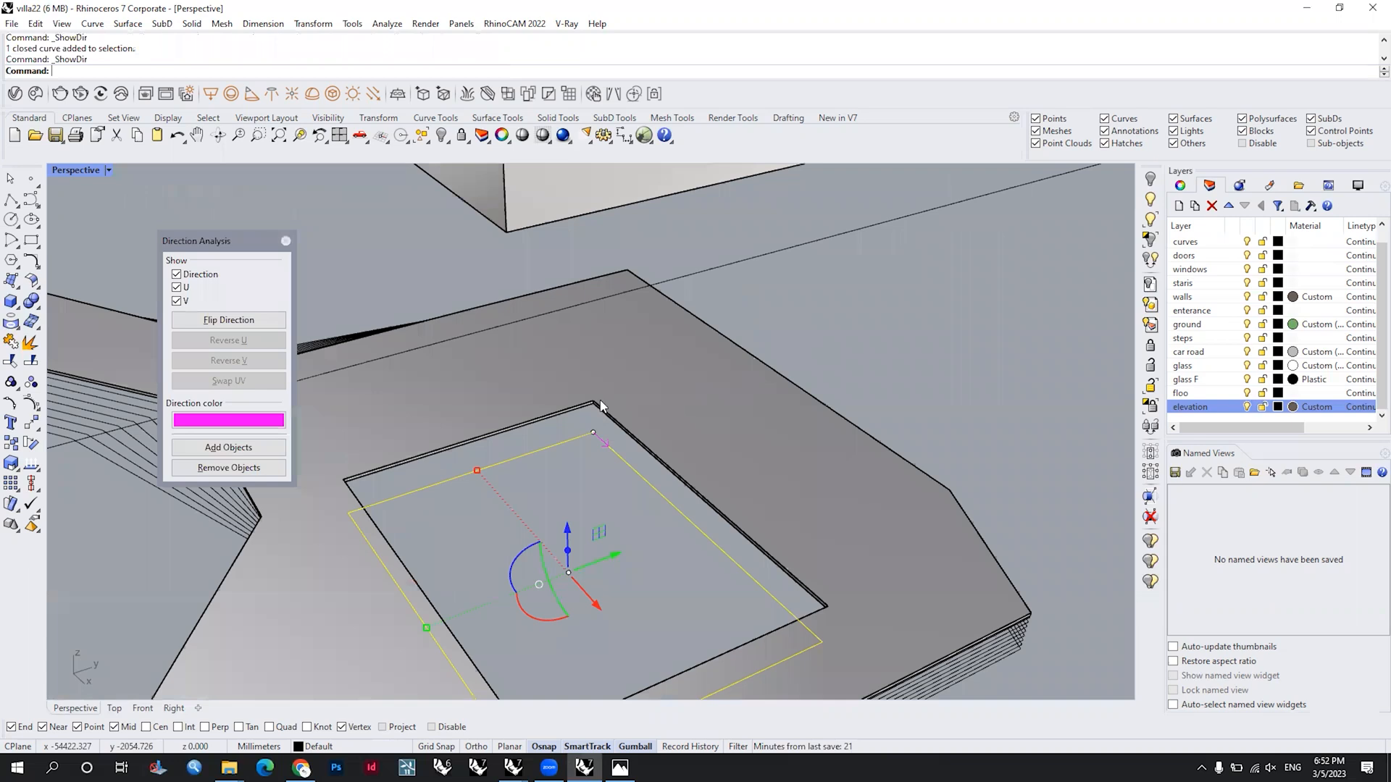
scroll(600, 404, up, 3)
key(Escape)
click(592, 474)
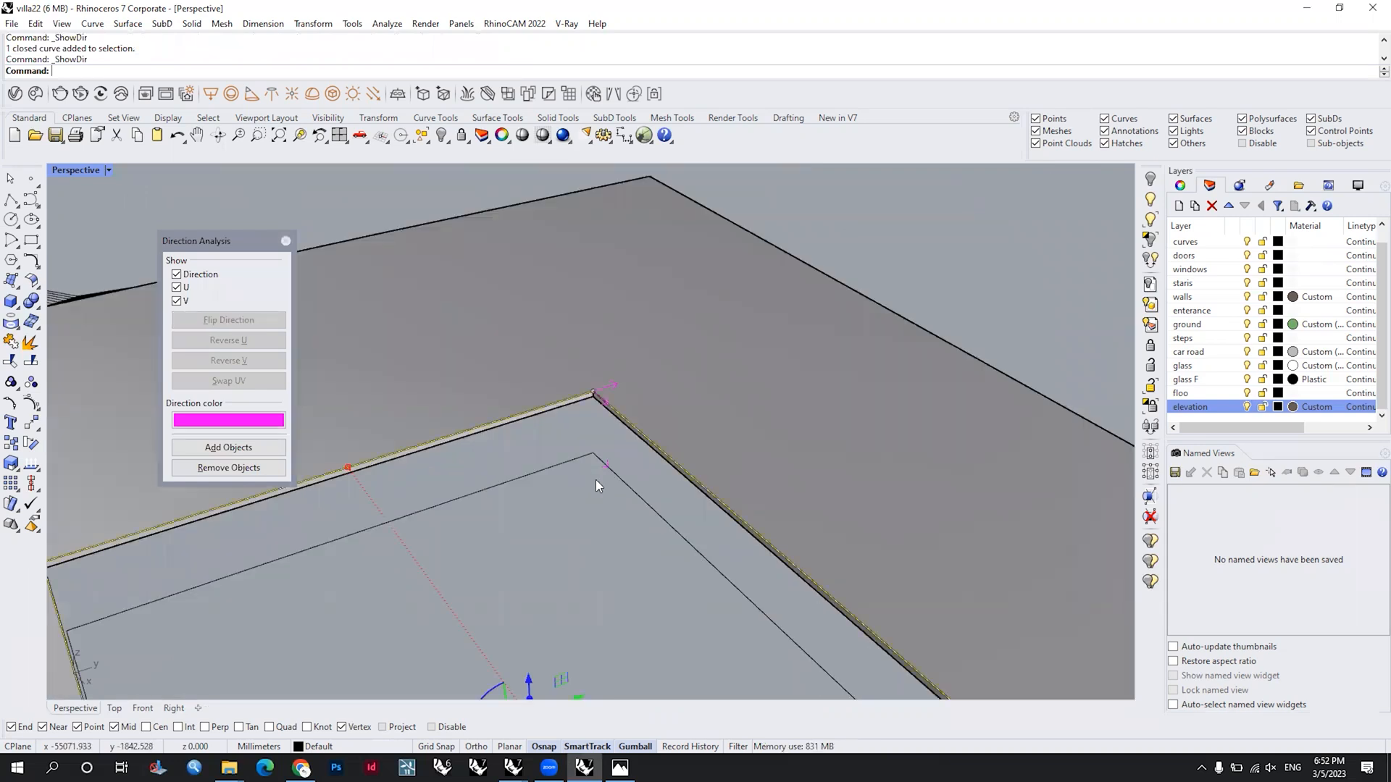
scroll(596, 480, down, 2)
ctrl+shift+click(610, 433)
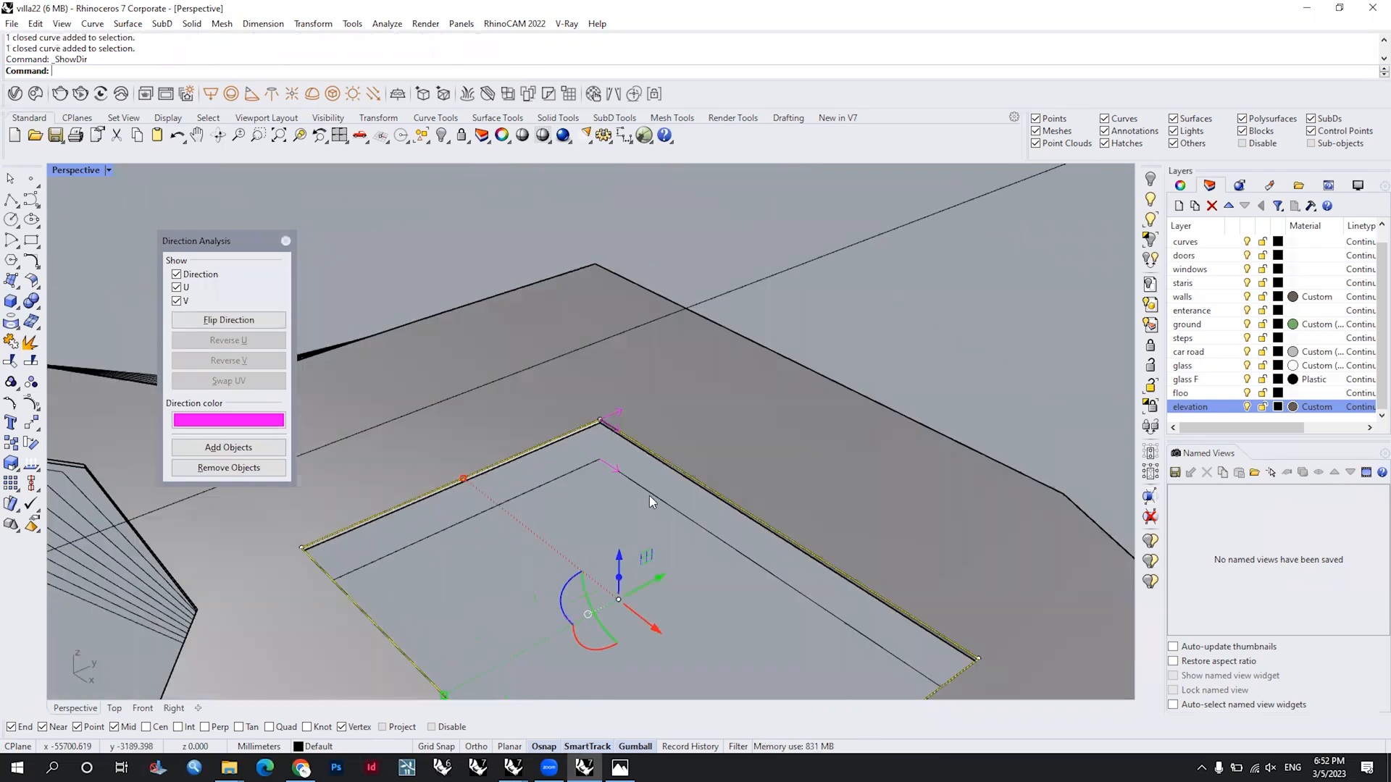
Step: Select both opening contours and try the TweenCurves command on them again with seven curves and match method None
scroll(648, 491, up, 2)
click(639, 458)
shift+click(626, 410)
shift+click(645, 435)
scroll(644, 435, down, 3)
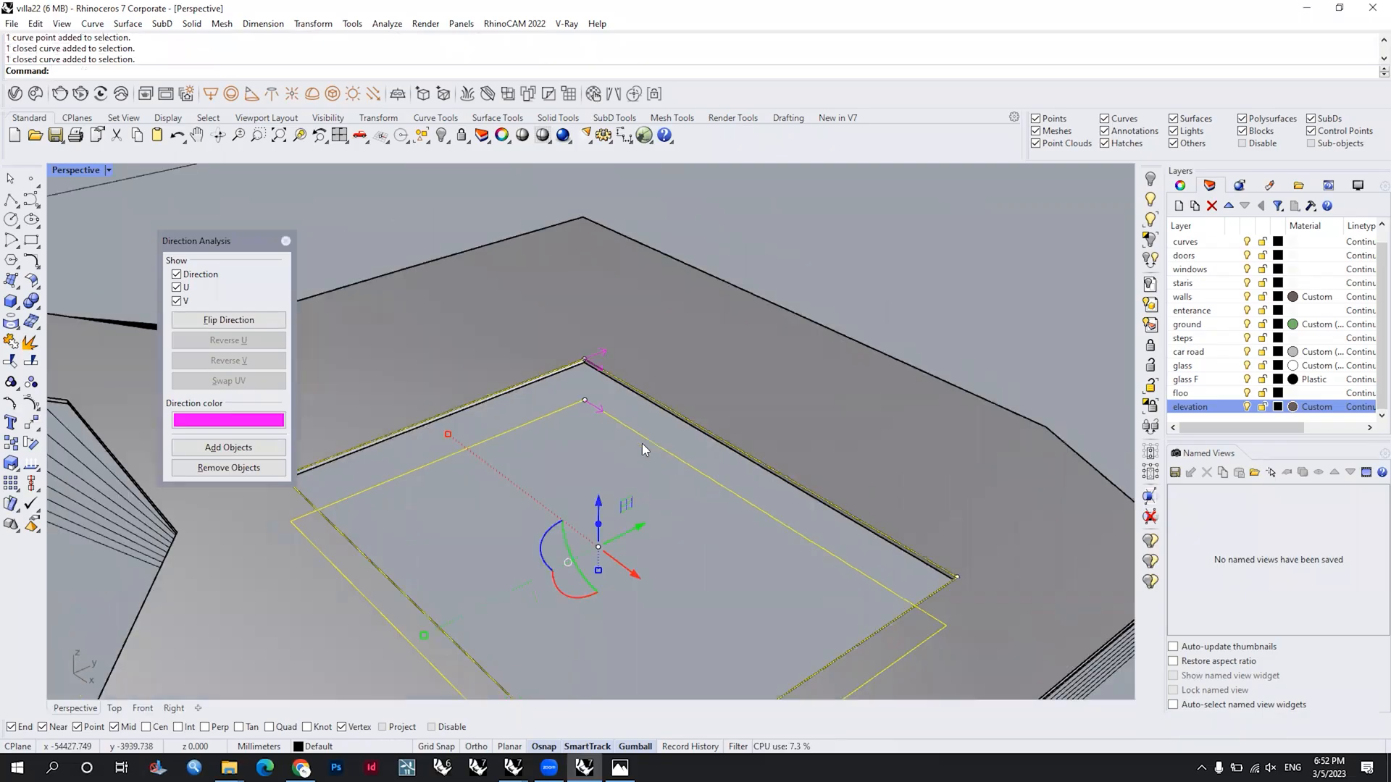
text(TweenCurves)
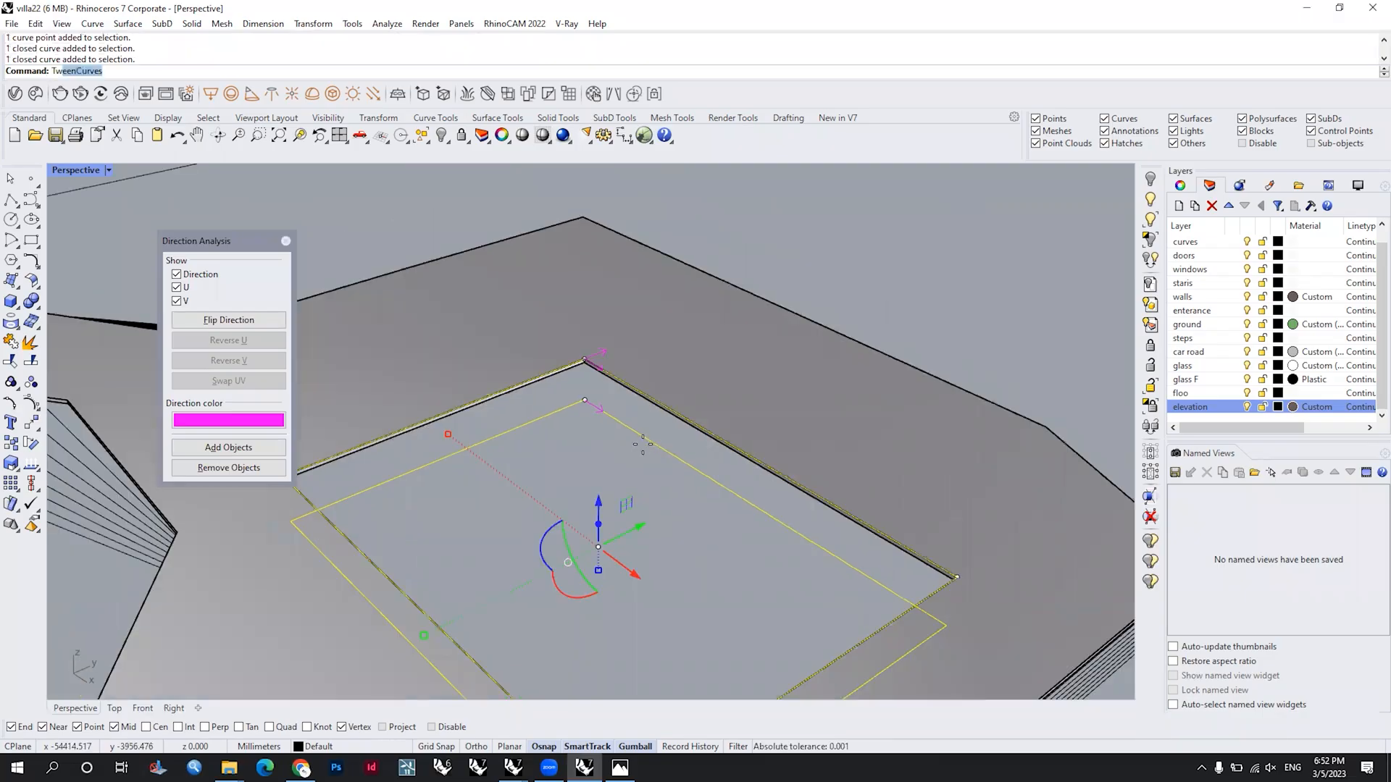
key(Return)
key(Return)
Step: Delete the uppermost opening contour at the top slab and close the direction analysis
scroll(590, 337, up, 3)
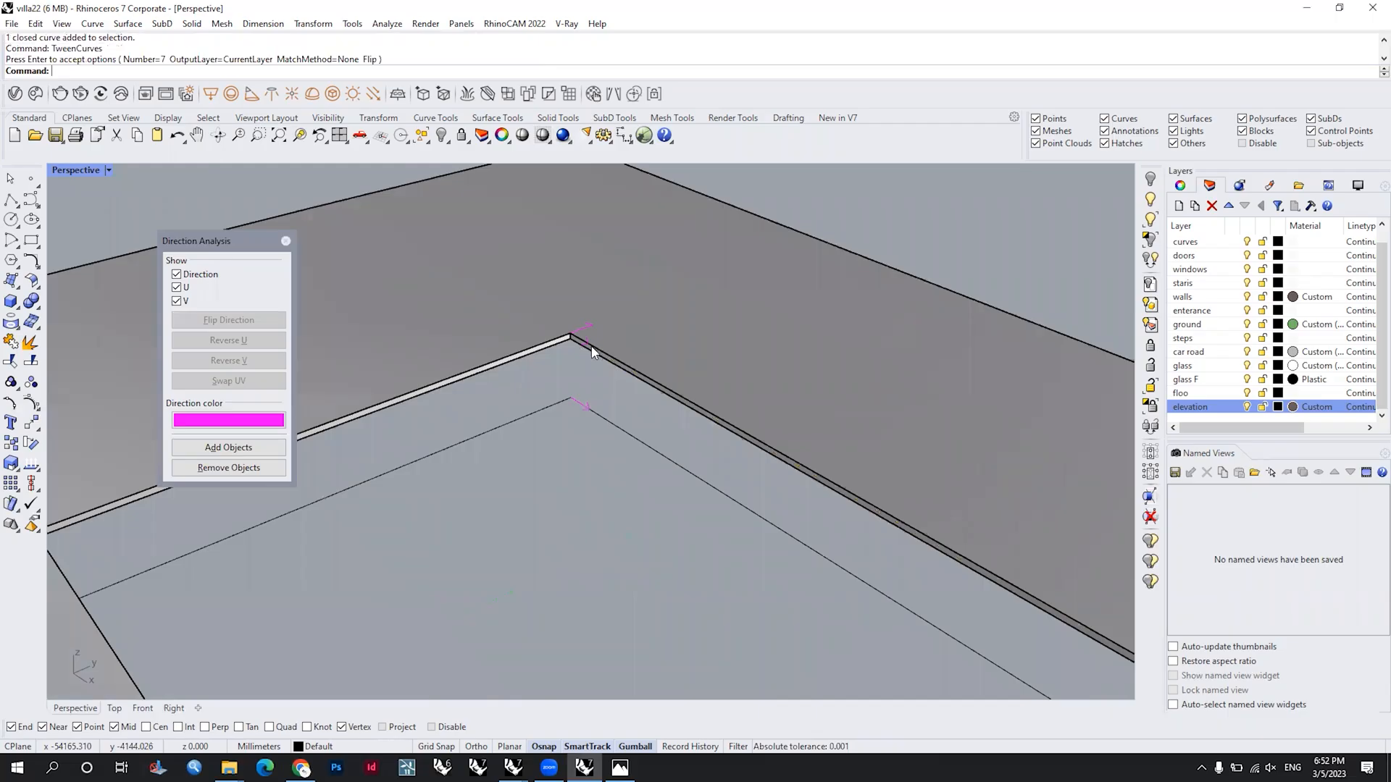
click(591, 347)
key(Delete)
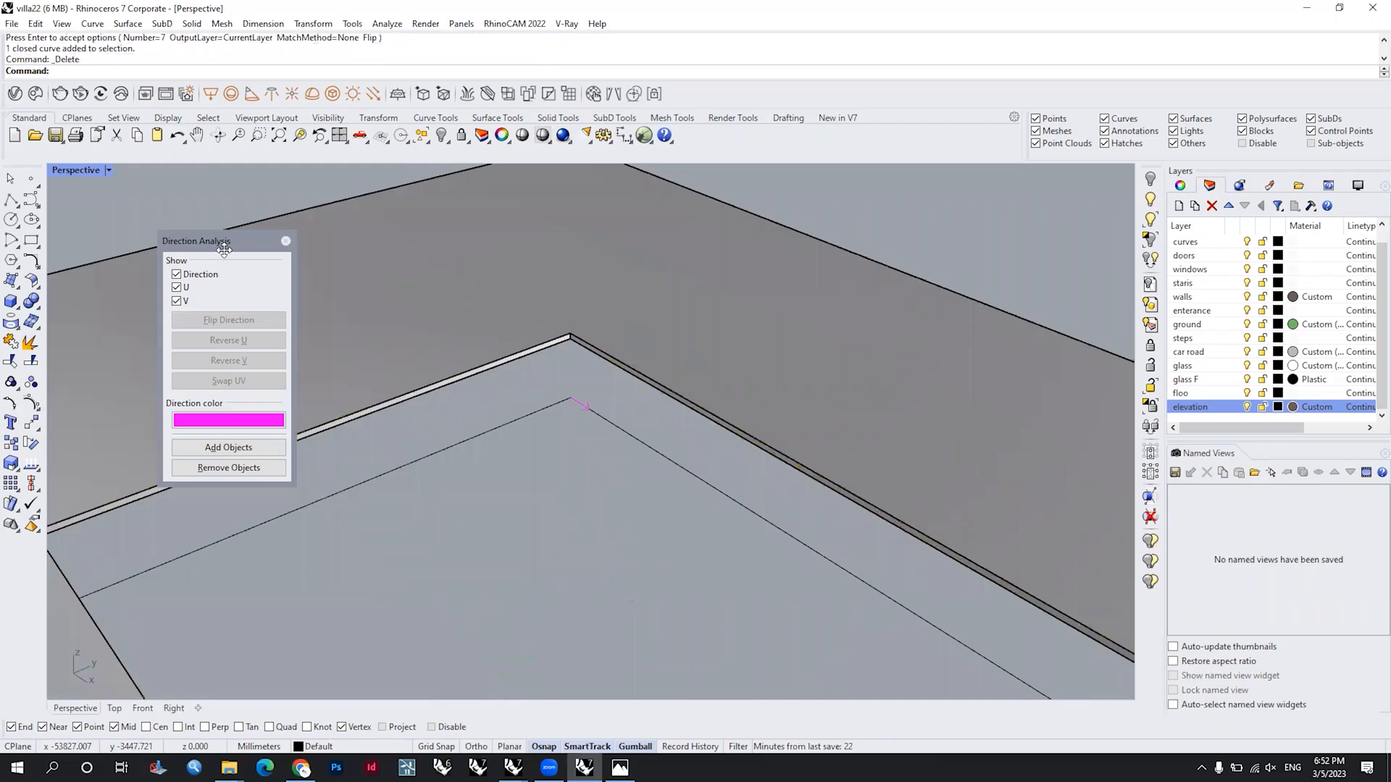
click(287, 241)
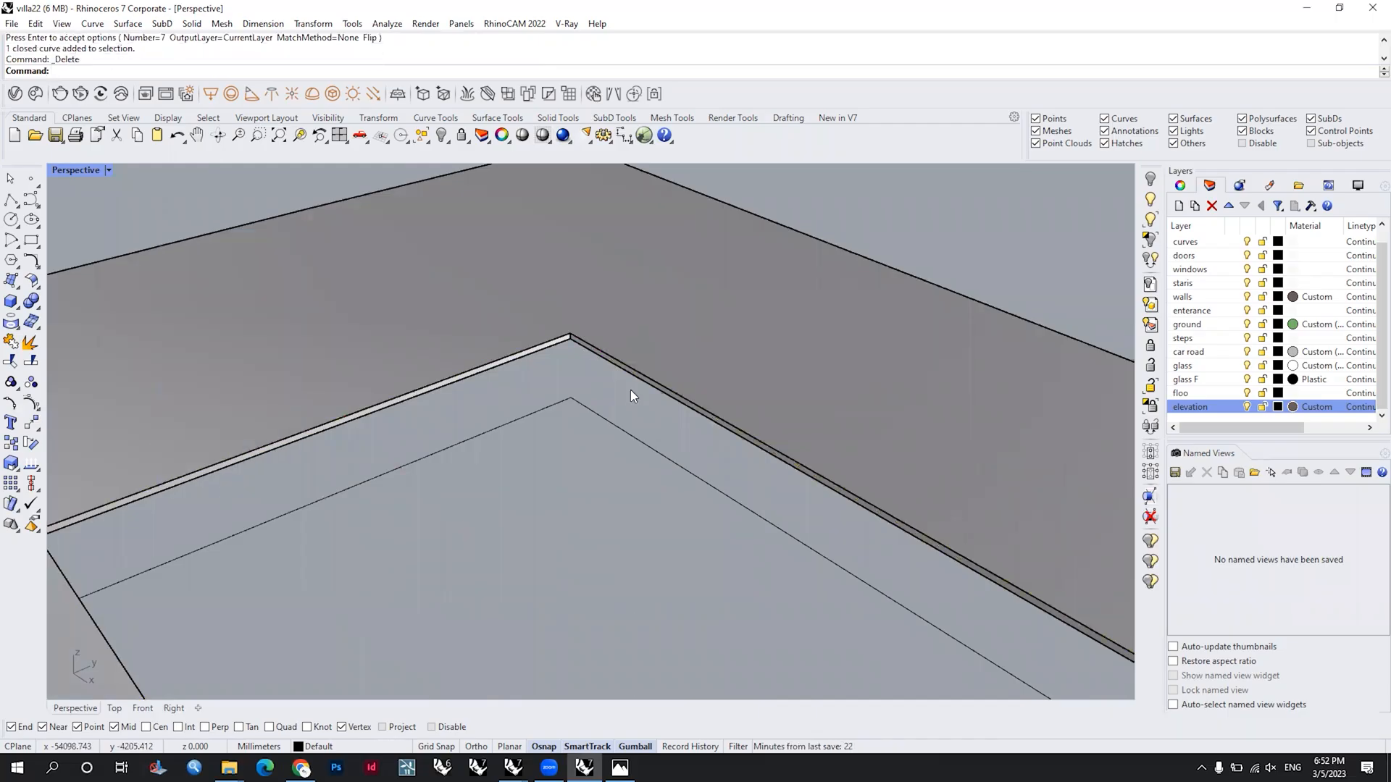
Step: Extrude all the stepped outer contours around and below the top slab 50 mm as solids
scroll(630, 389, down, 5)
right_drag(690, 502, 596, 428)
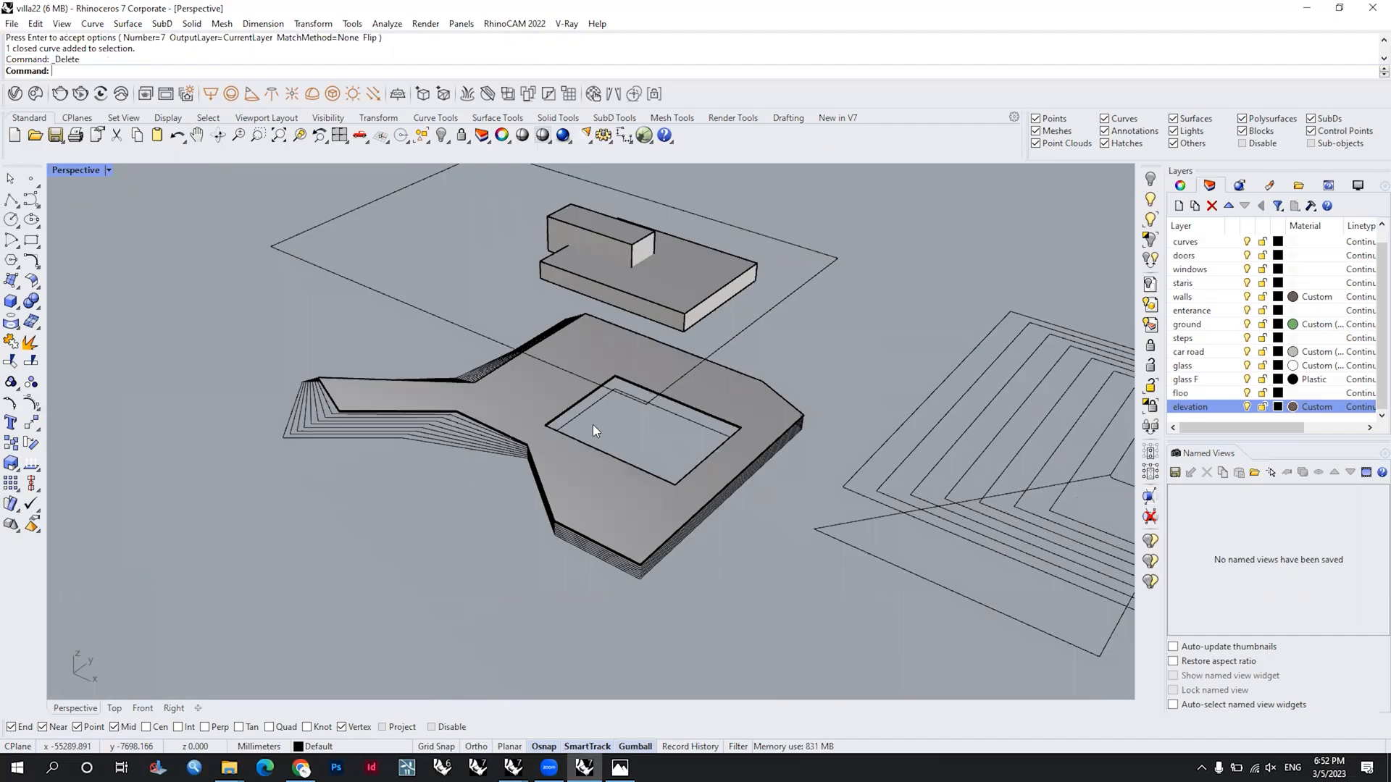
scroll(593, 431, up, 3)
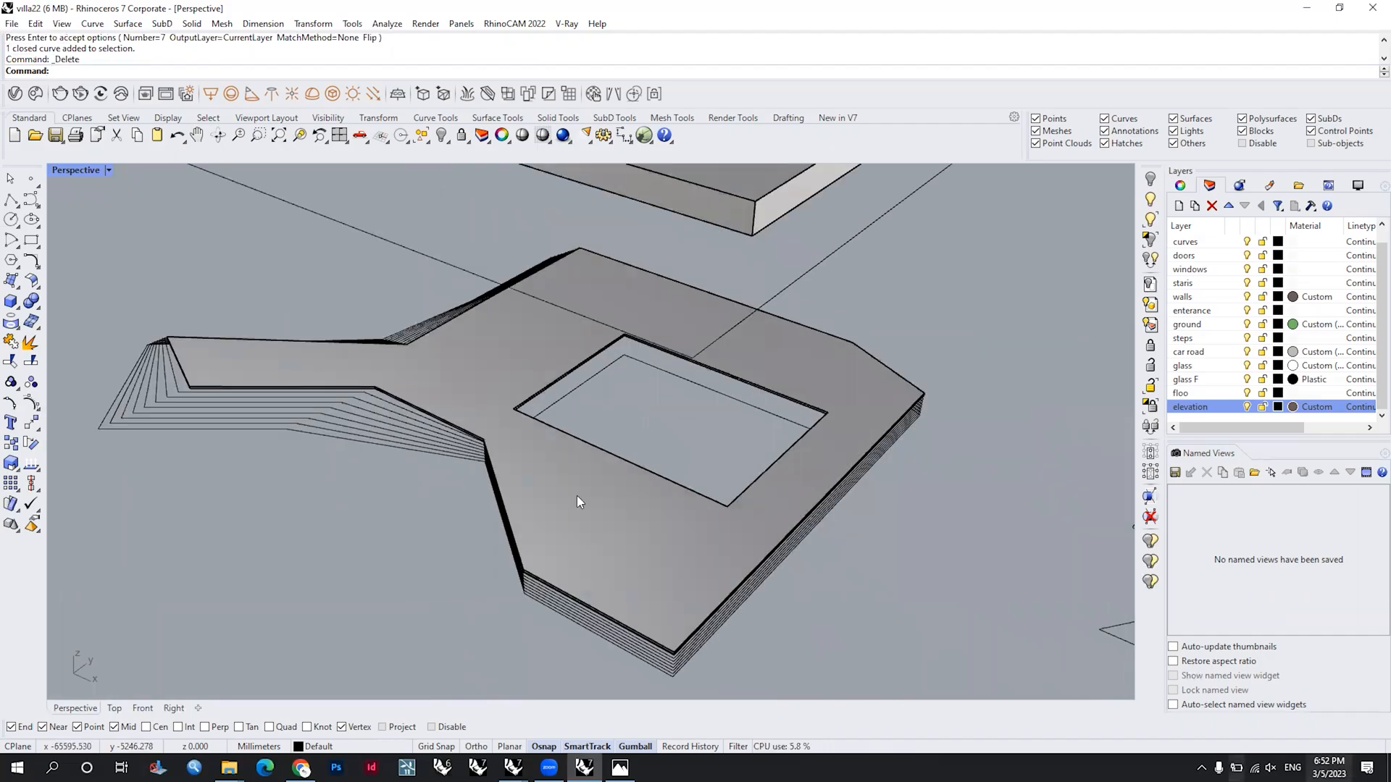
scroll(576, 495, down, 4)
scroll(482, 558, up, 5)
drag(266, 548, 203, 460)
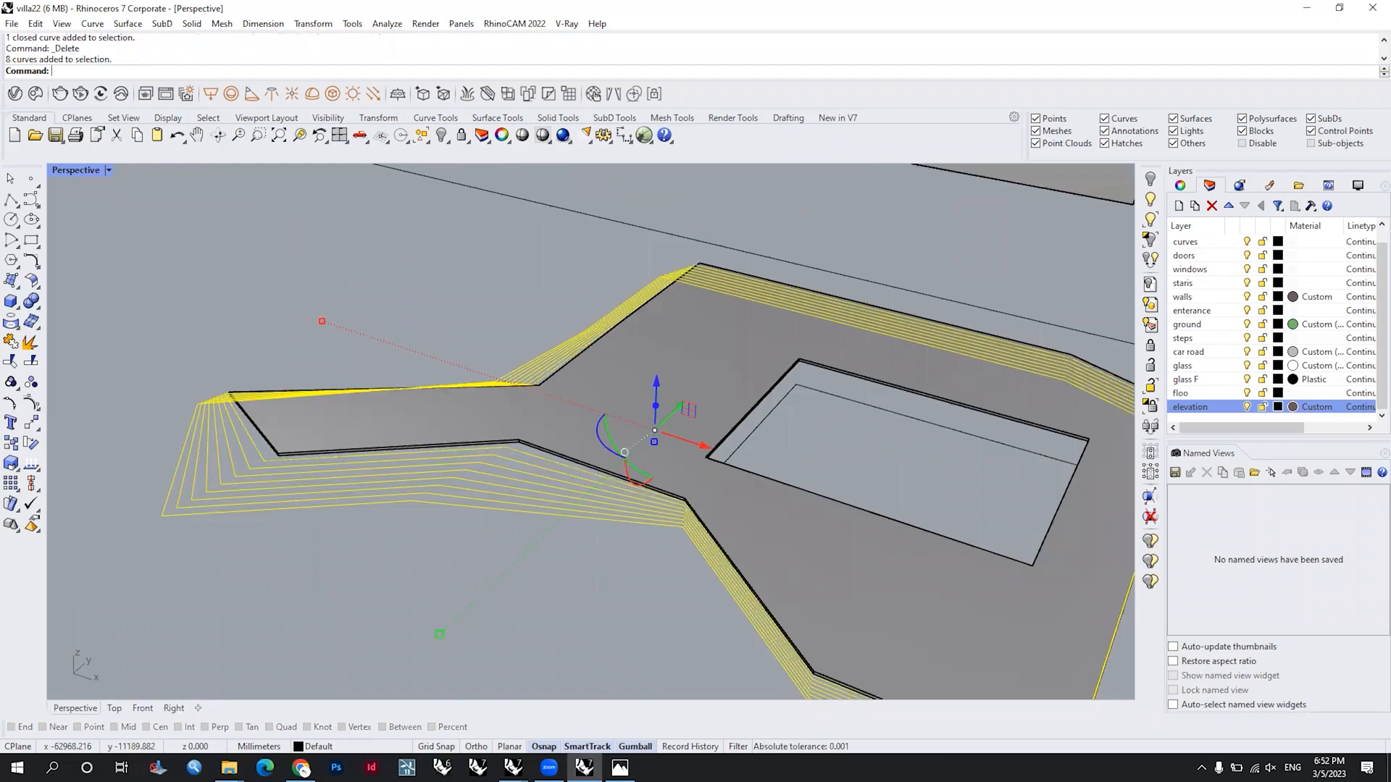
text(Ext)
key(Return)
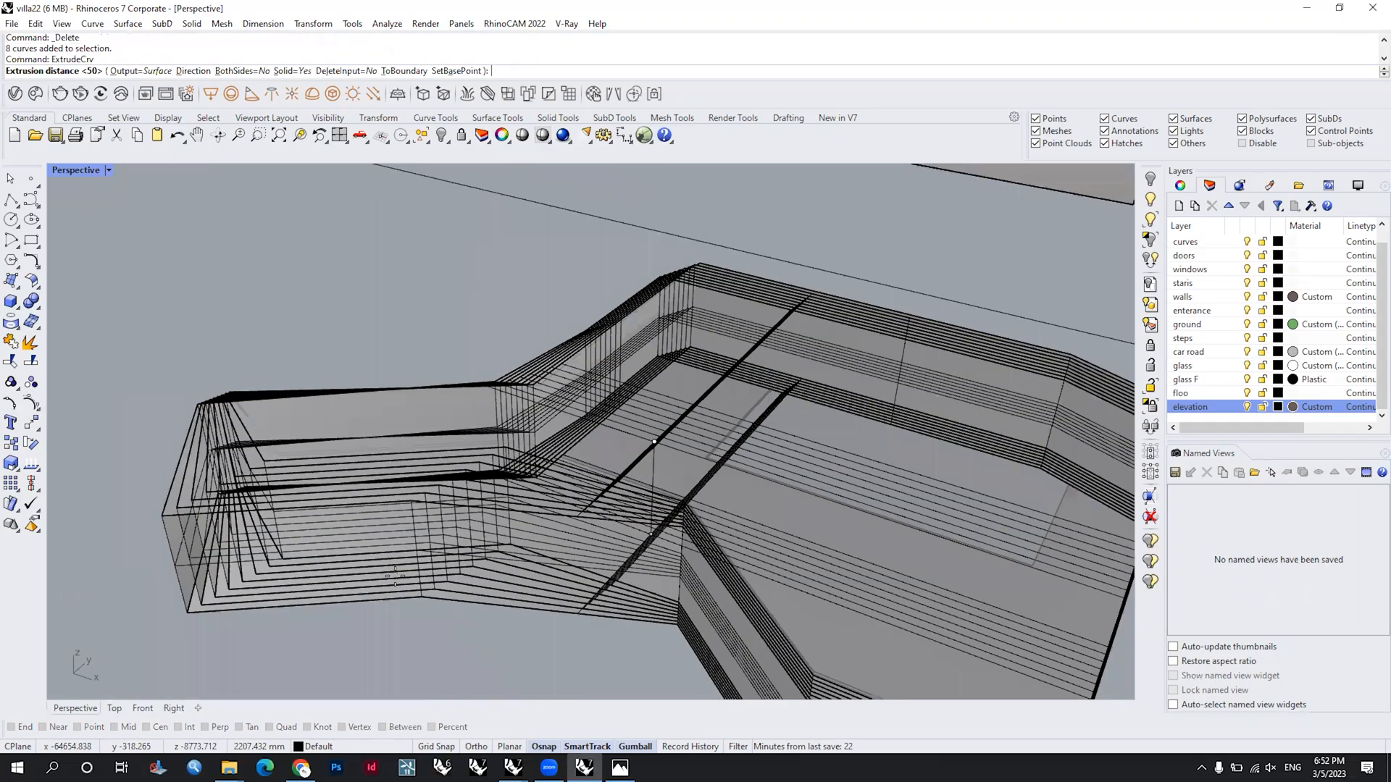
key(Return)
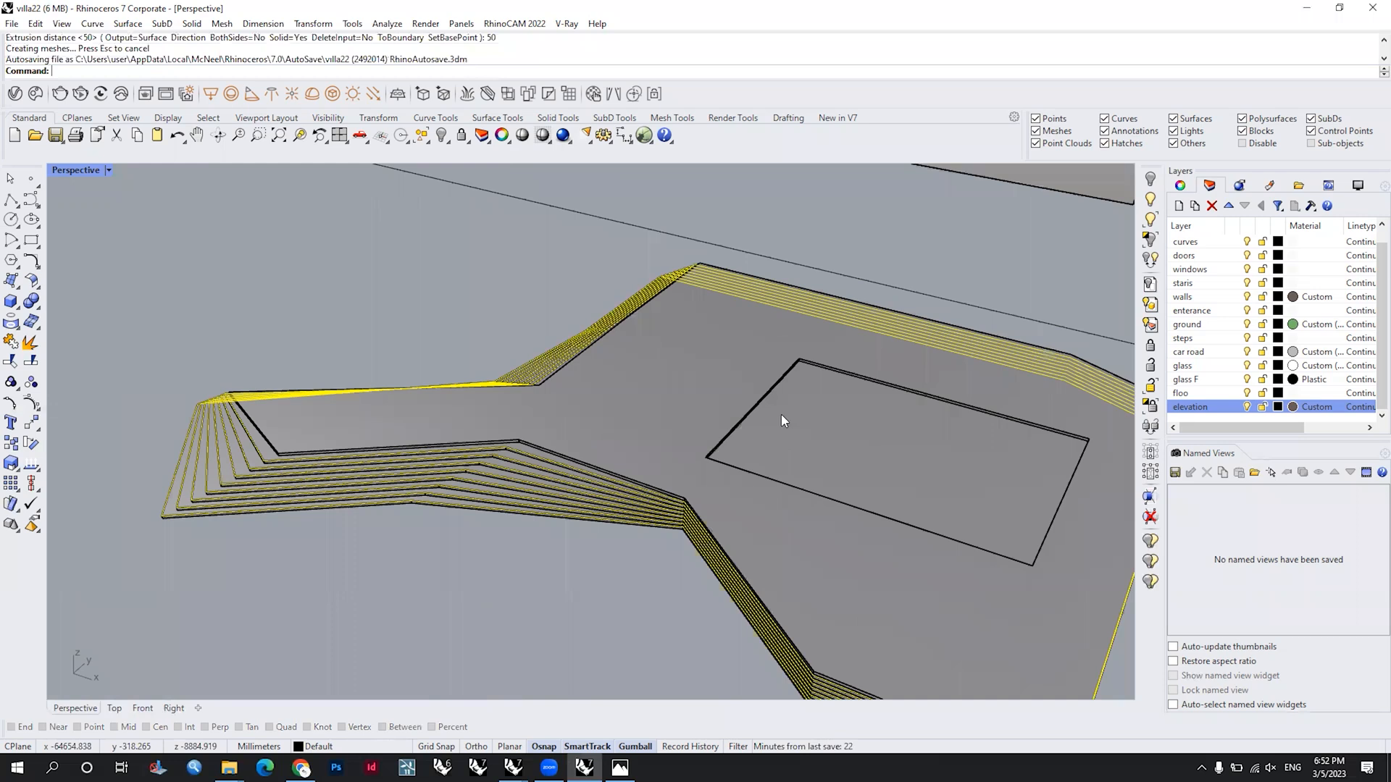
key(Escape)
Step: Extrude the lowest opening contour upward as a solid inside the stacked slabs
scroll(768, 437, down, 5)
right_drag(691, 337, 788, 387)
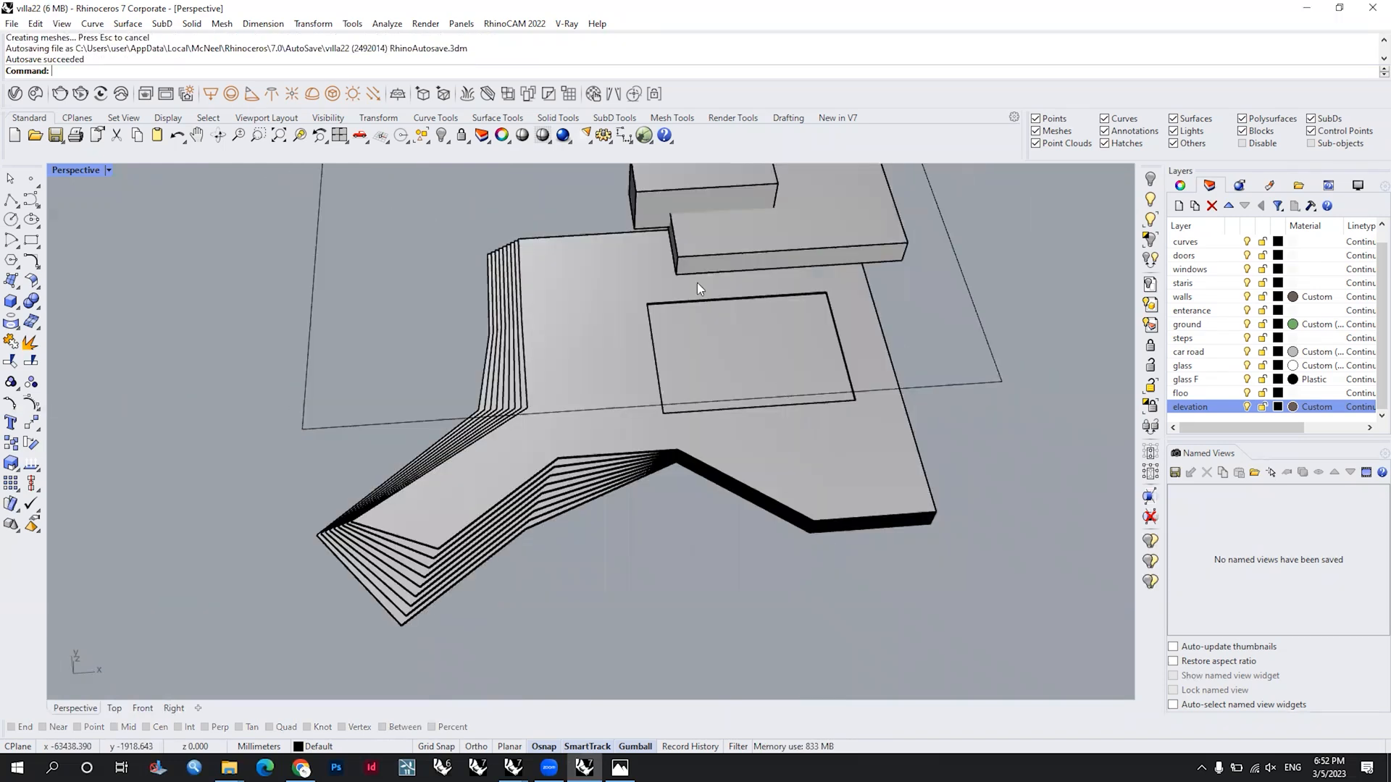
scroll(697, 282, up, 5)
right_drag(1043, 579, 1013, 531)
click(831, 395)
right_drag(832, 395, 937, 358)
text(Ext)
key(Return)
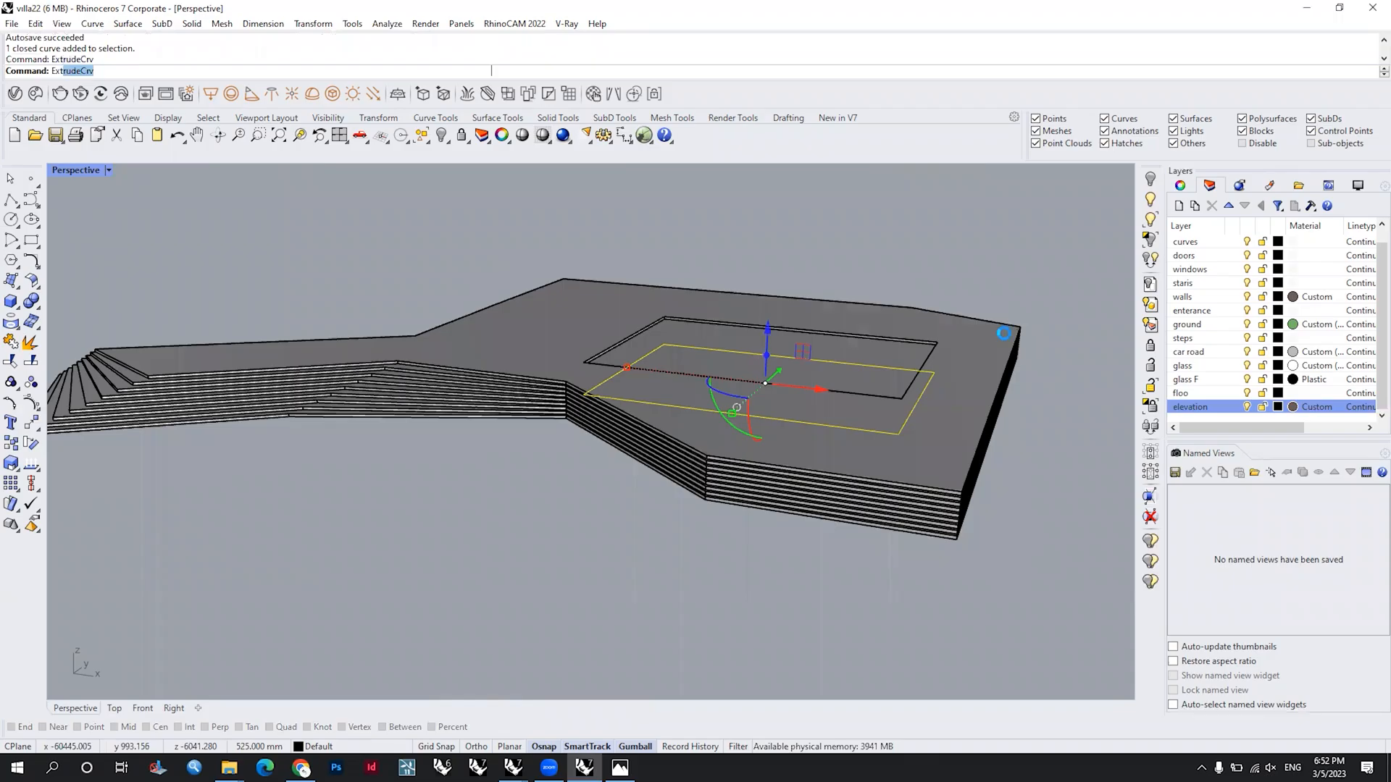
key(Return)
key(Escape)
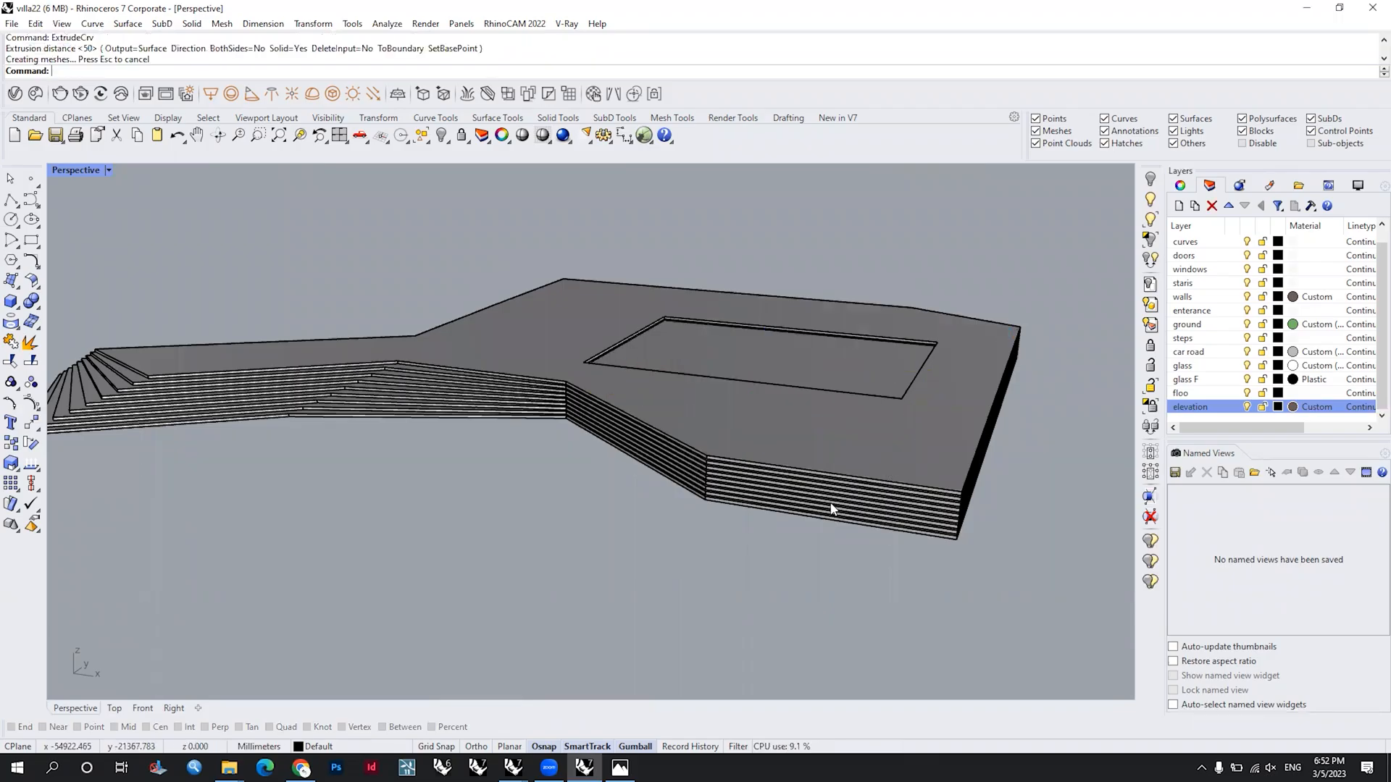
Step: Subtract the extruded building-opening solid from all the stacked terrain slabs with BooleanDifference, deleting the input solids
click(885, 469)
right_drag(892, 476, 908, 539)
drag(1021, 636, 806, 581)
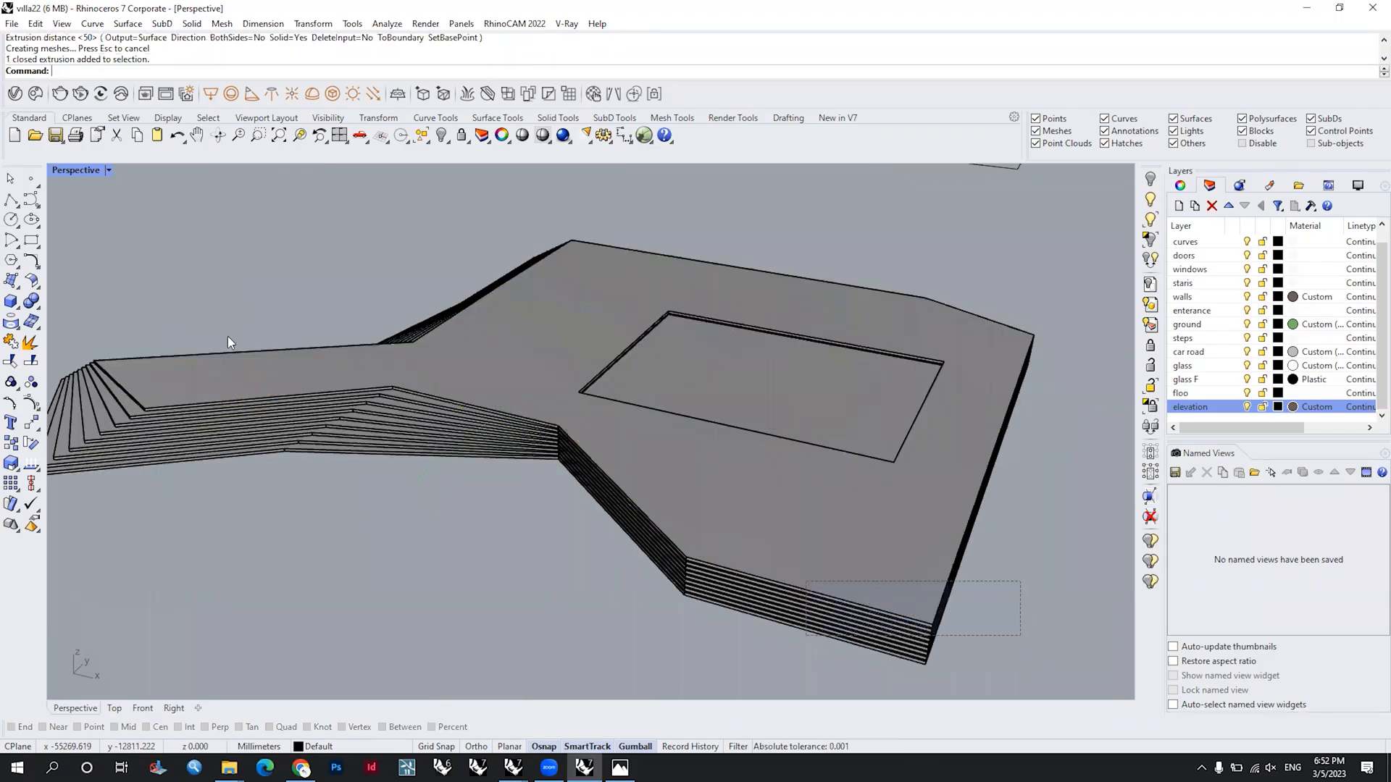
text(Boll)
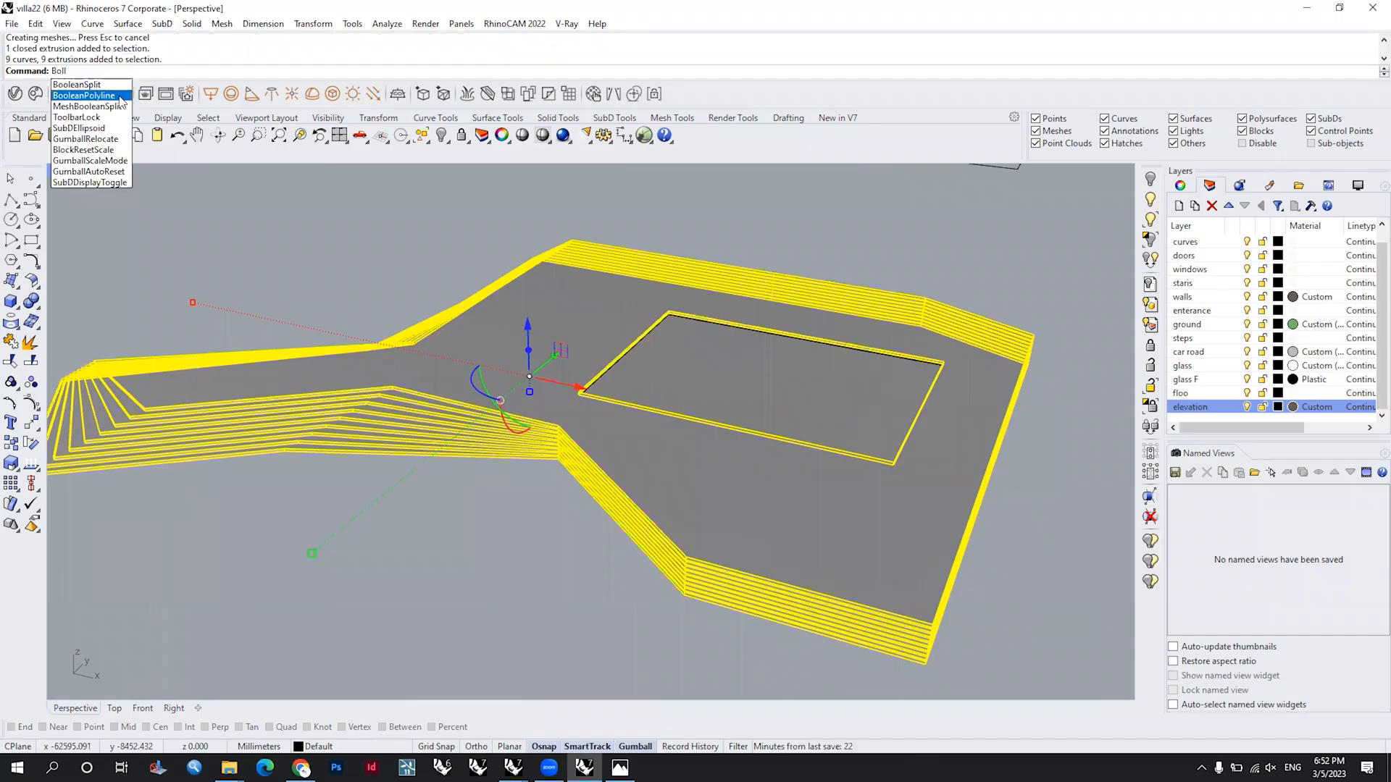
key(BackSpace)
key(BackSpace)
text(oleanDifference)
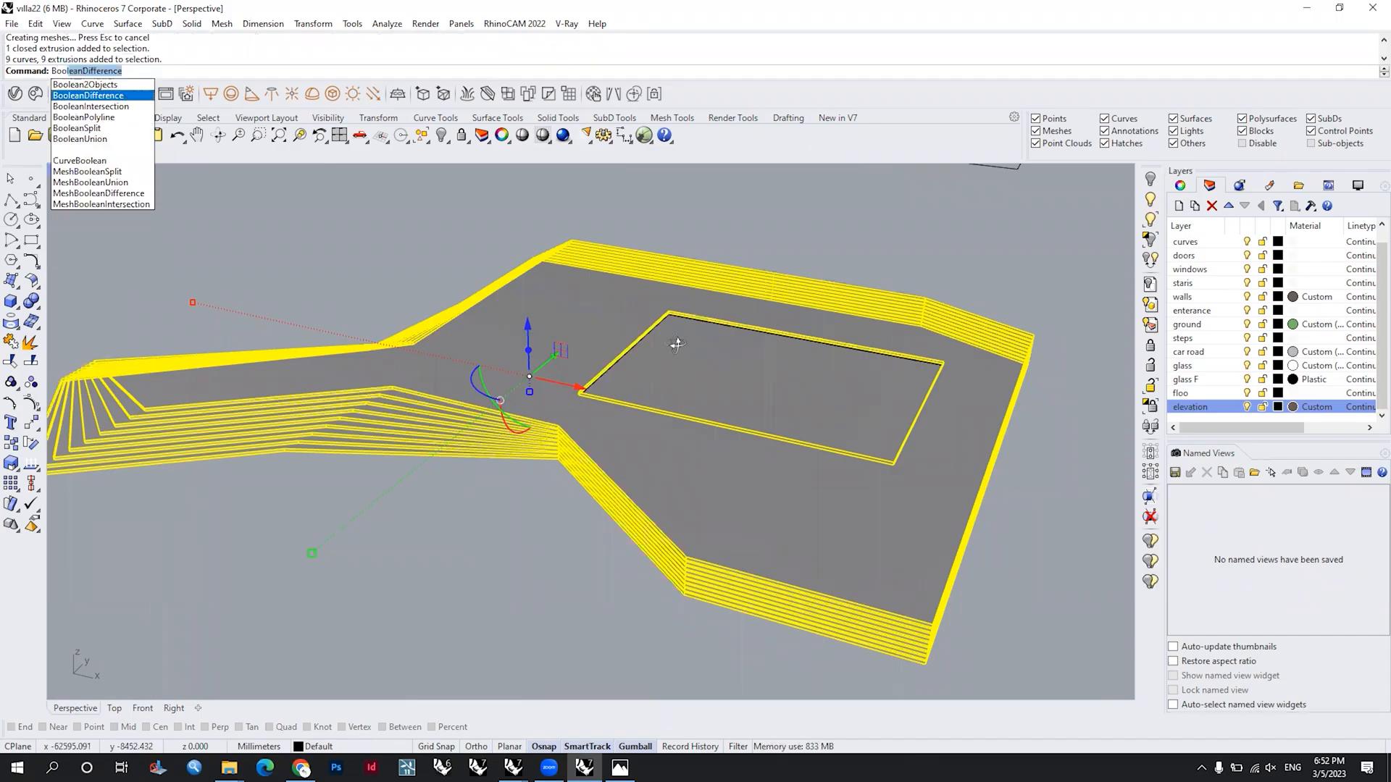
key(Return)
drag(591, 186, 1009, 560)
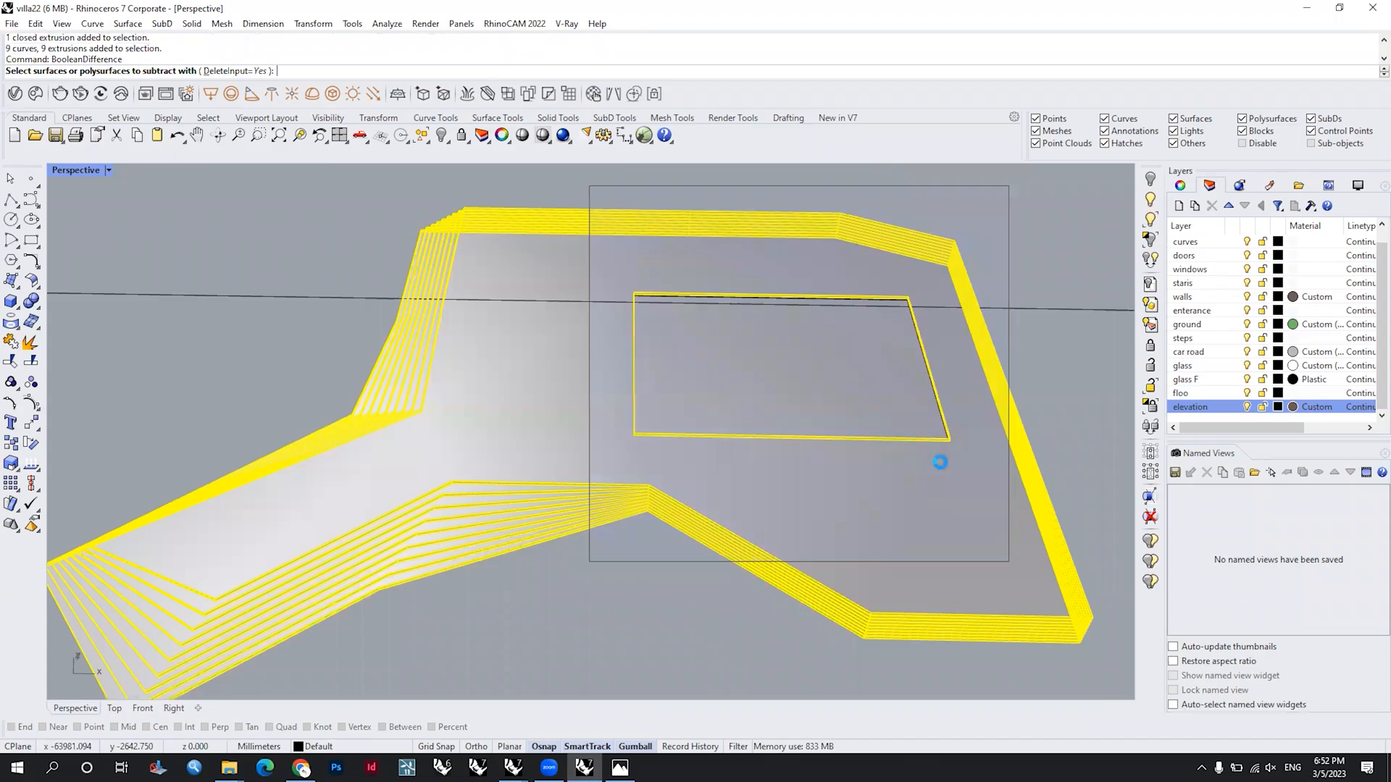
right_click(940, 462)
right_drag(881, 423, 810, 439)
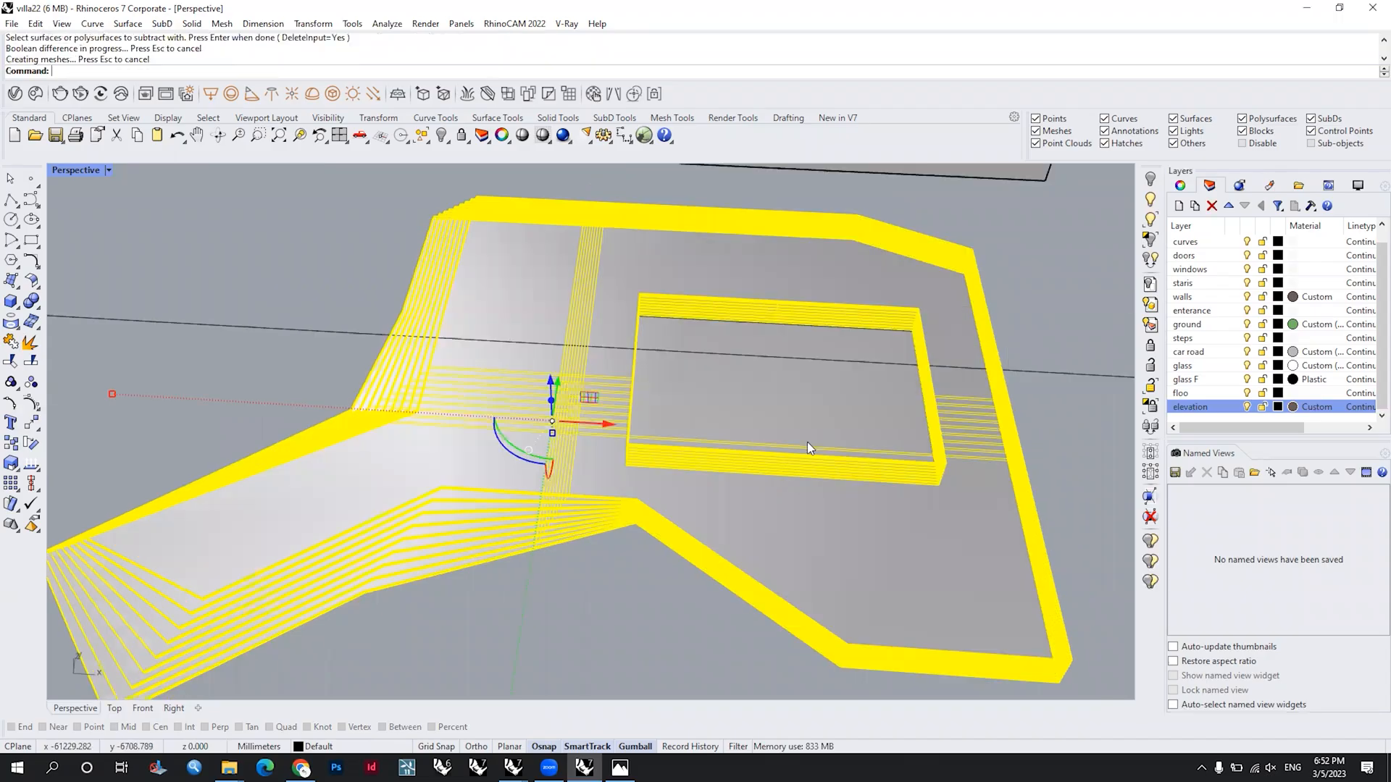
click(807, 442)
Step: Inspect the stepped terrain from several angles, checking the cut building opening, the outer contour steps and the neighbouring two-box building
scroll(583, 425, up, 5)
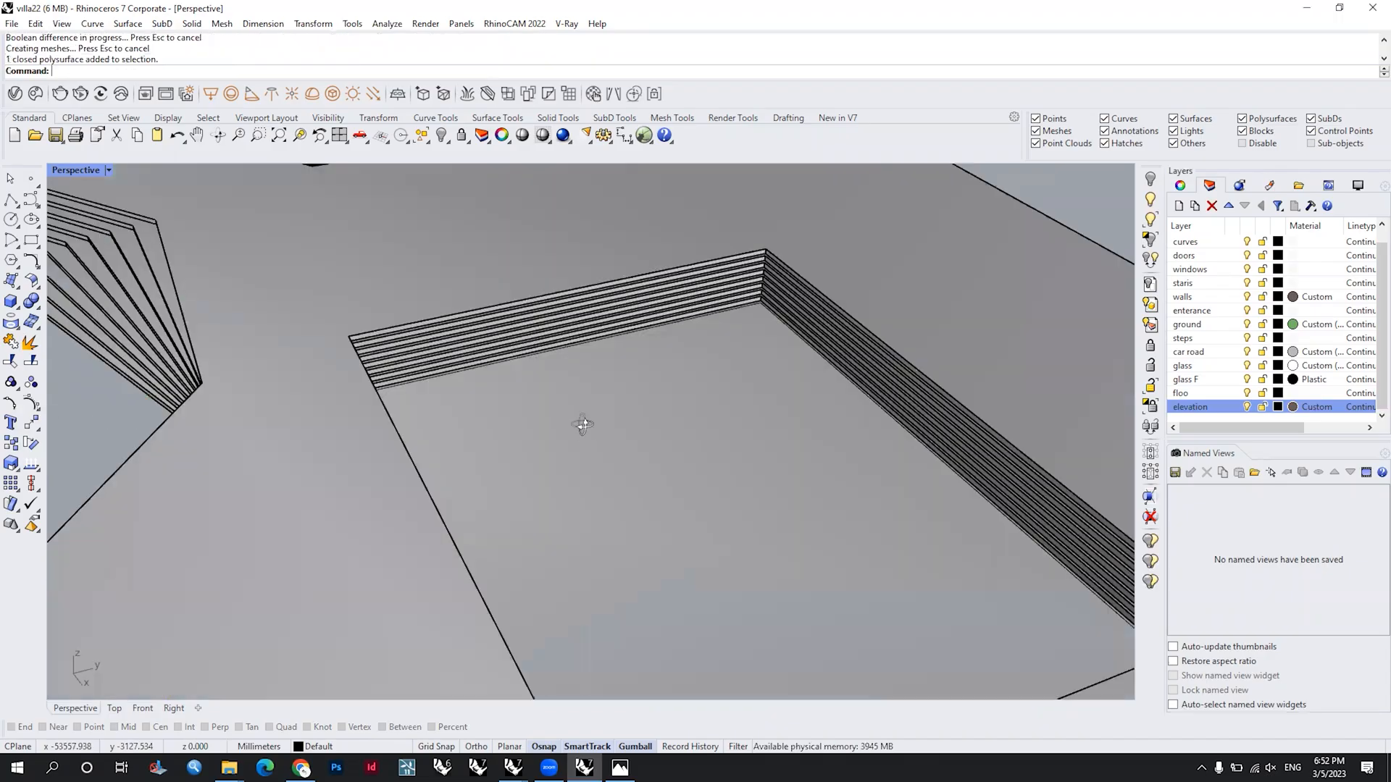
scroll(517, 448, down, 5)
scroll(519, 438, down, 4)
click(714, 468)
right_drag(715, 468, 875, 512)
scroll(875, 512, down, 3)
scroll(525, 495, up, 5)
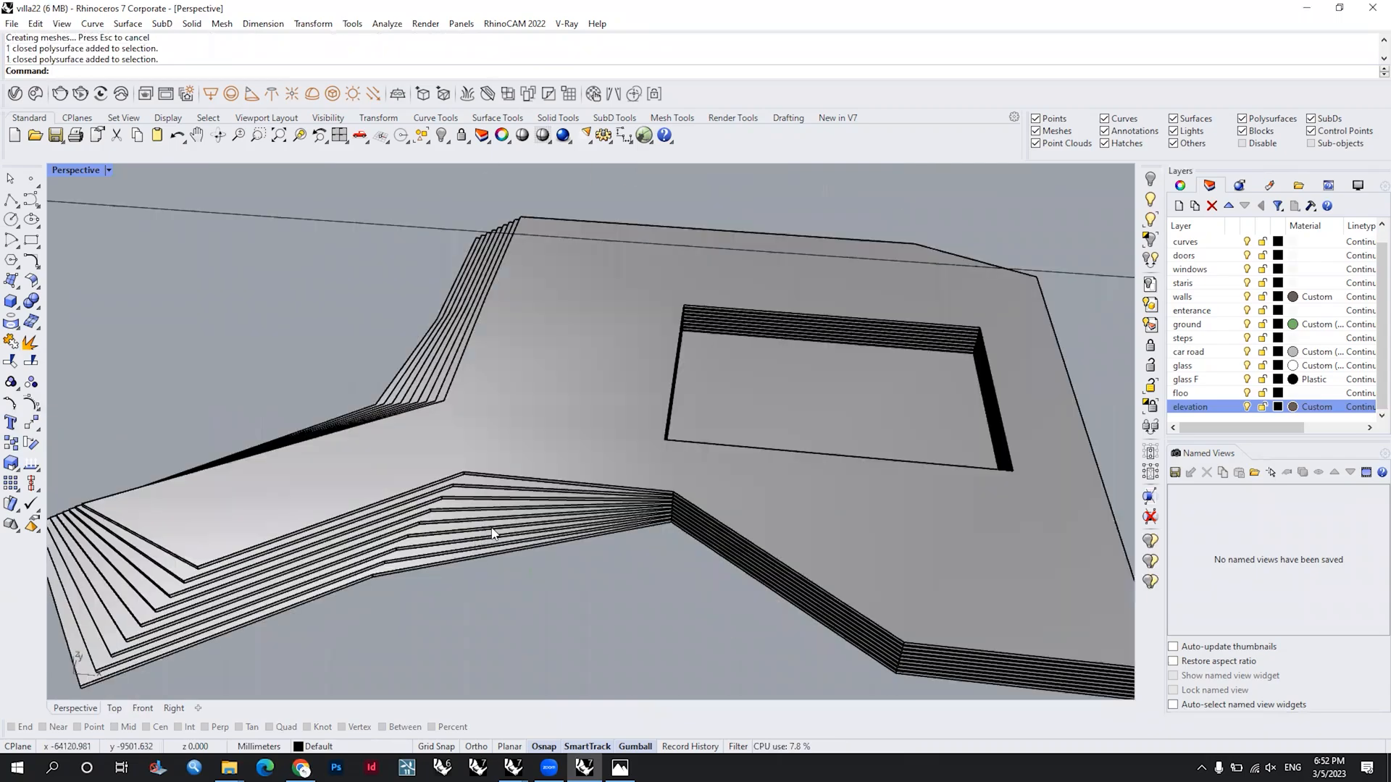
scroll(794, 518, up, 4)
scroll(794, 517, down, 5)
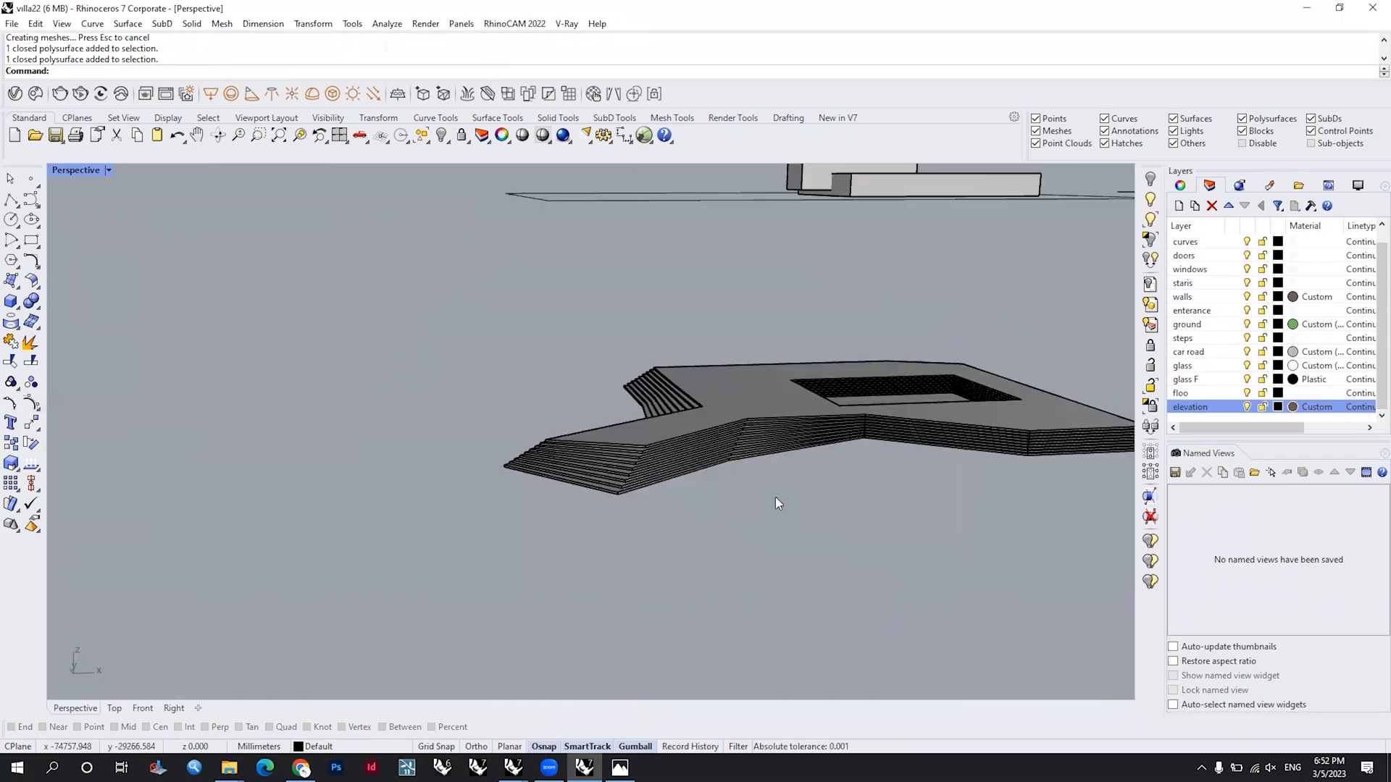
right_drag(803, 390, 703, 352)
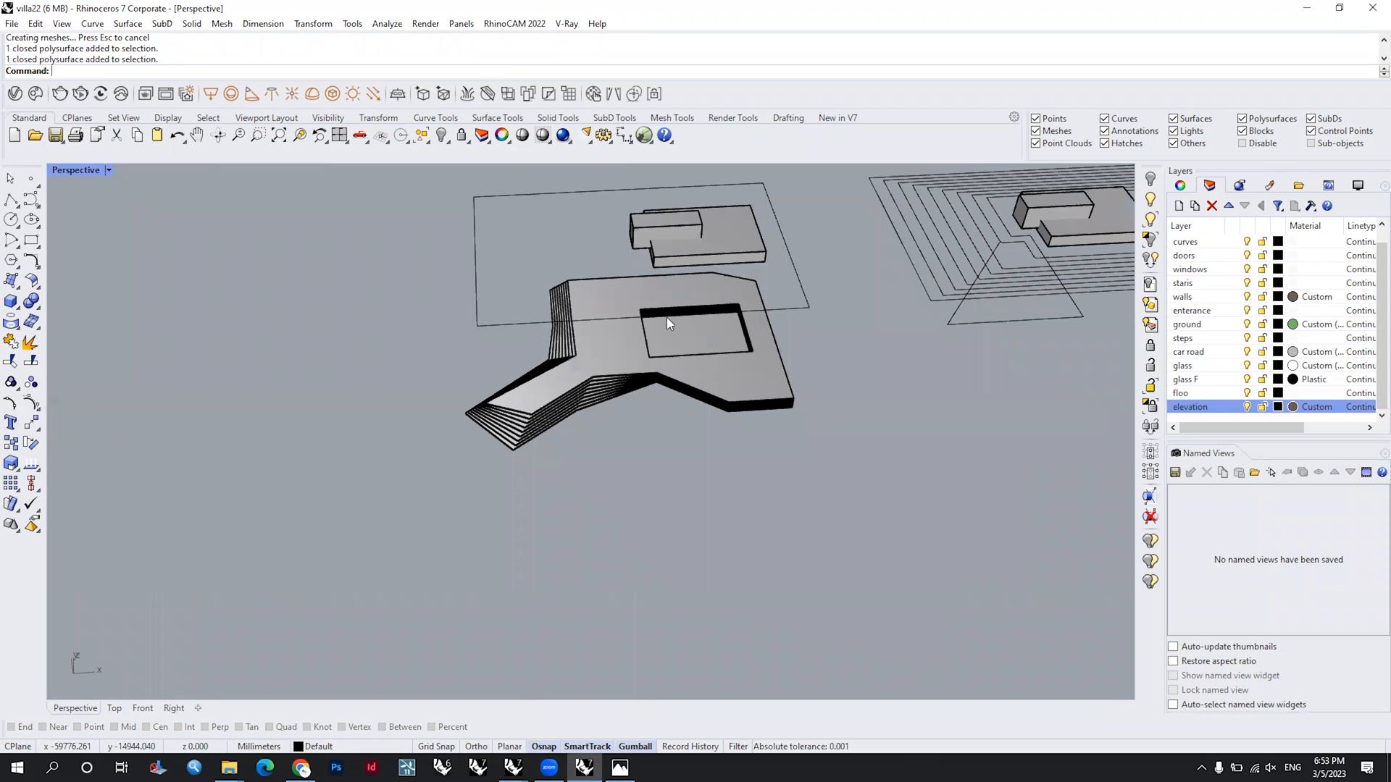
shift+right_drag(559, 287, 580, 340)
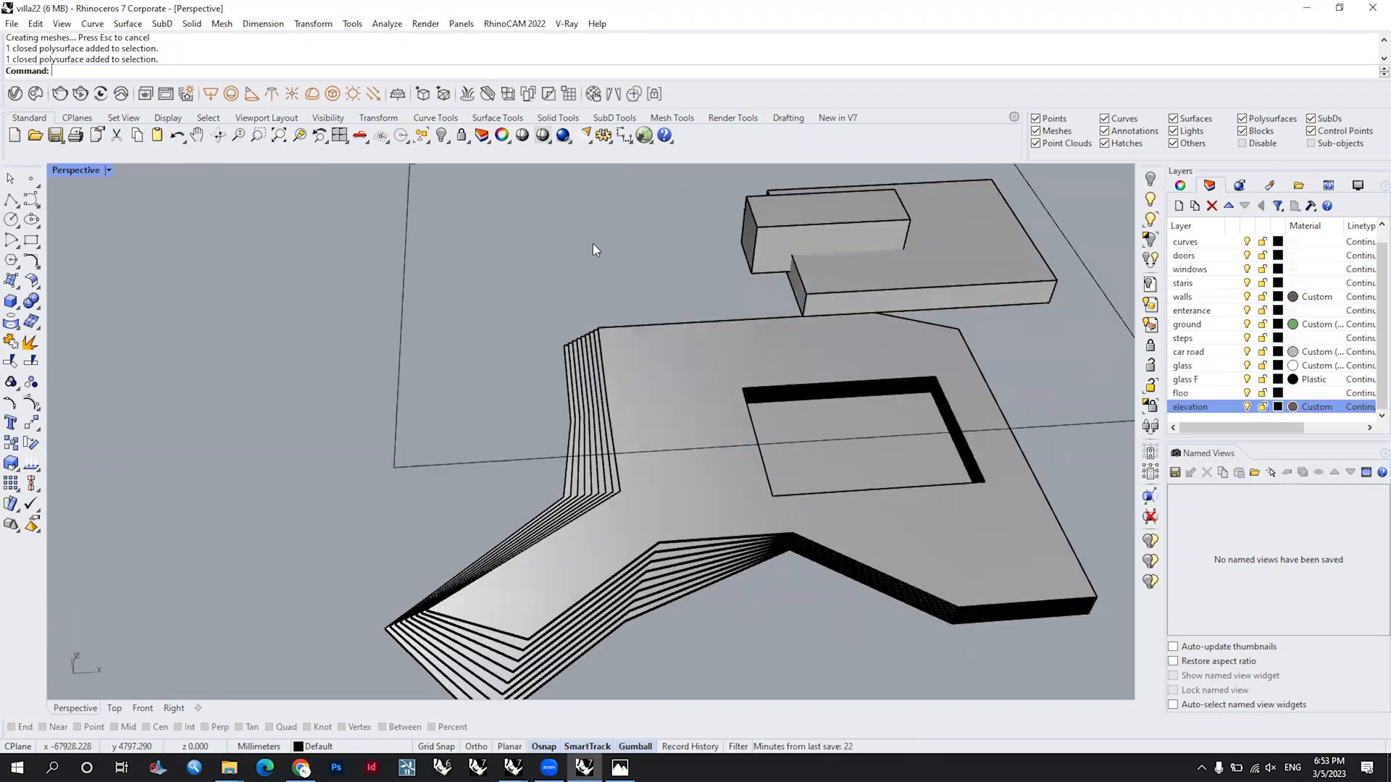
click(592, 244)
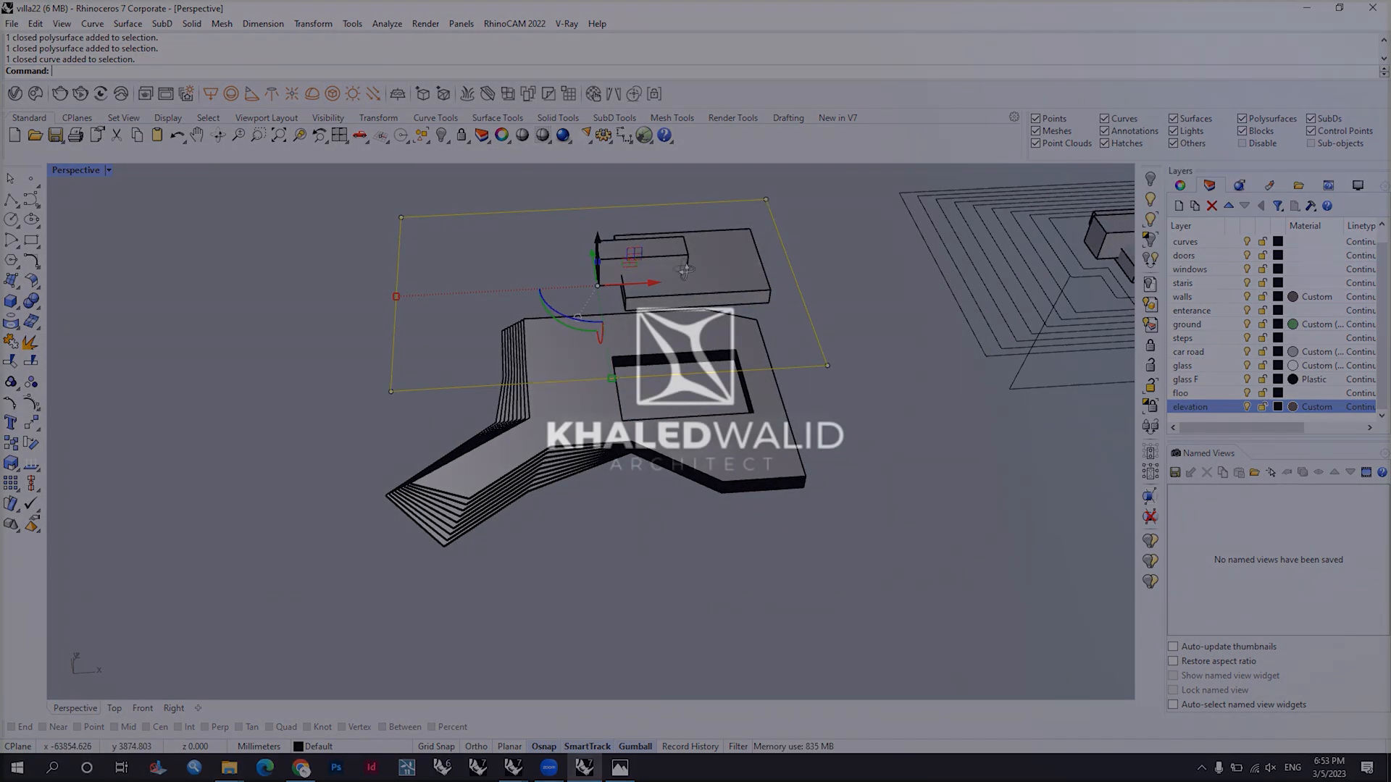